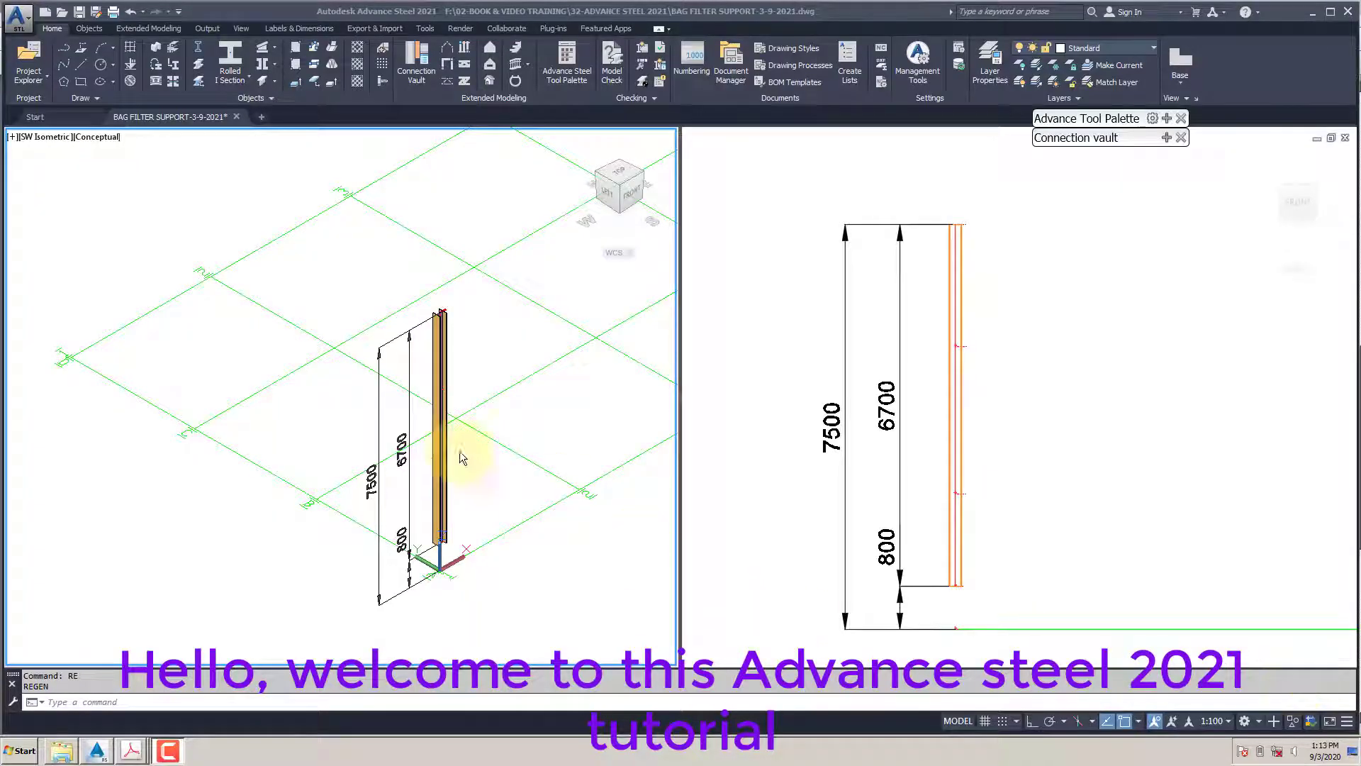
Open the Project Explorer and deactivate the EL. 7500 model view
left_click(305, 429)
middle_click_drag(340, 415, 341, 406)
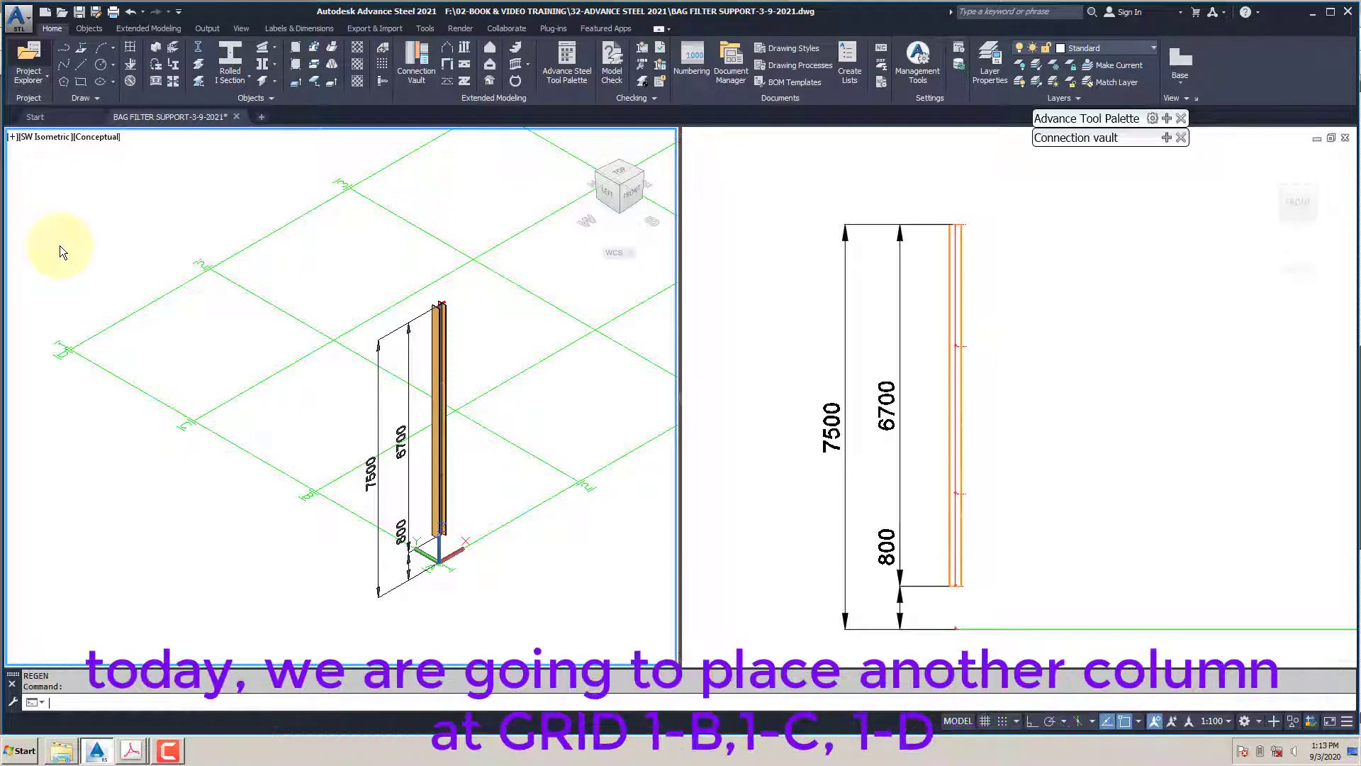
left_click(28, 62)
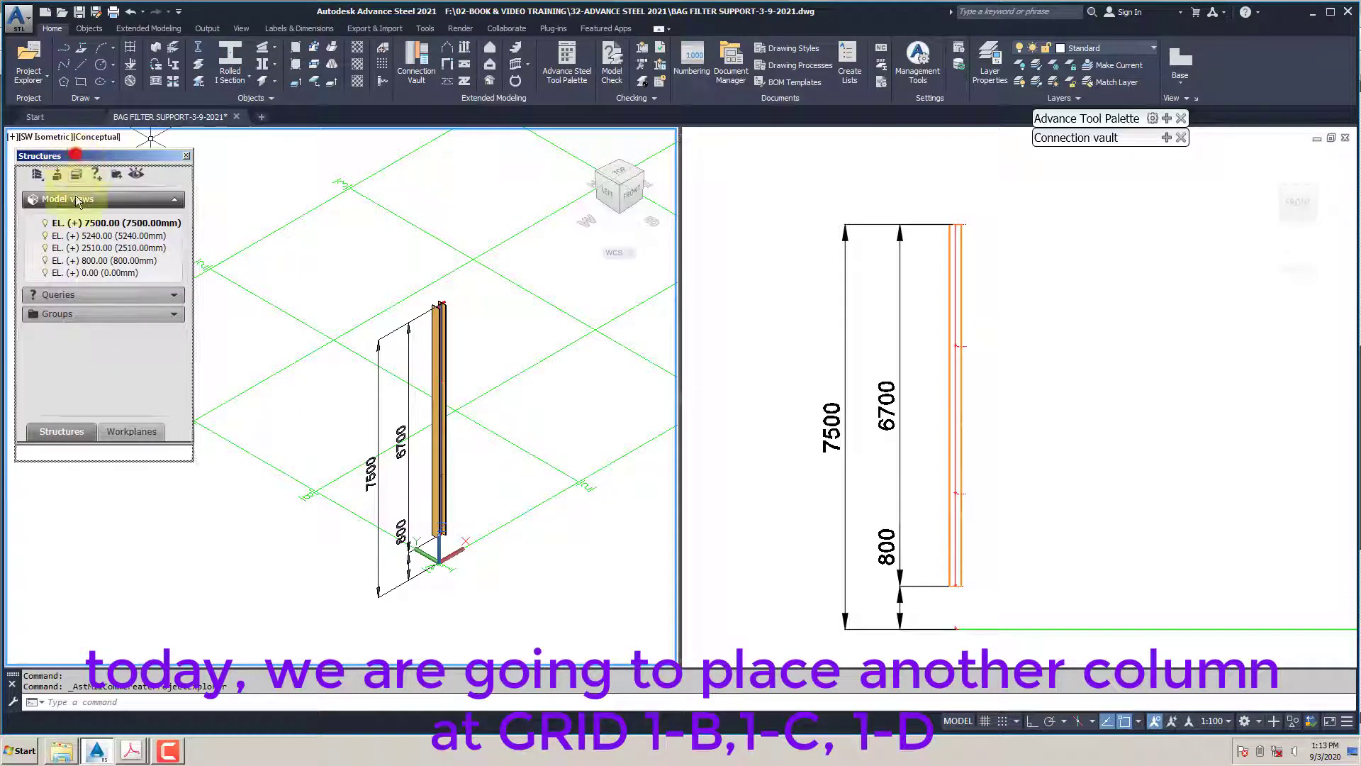
left_click_drag(77, 162, 72, 234)
right_click(105, 295)
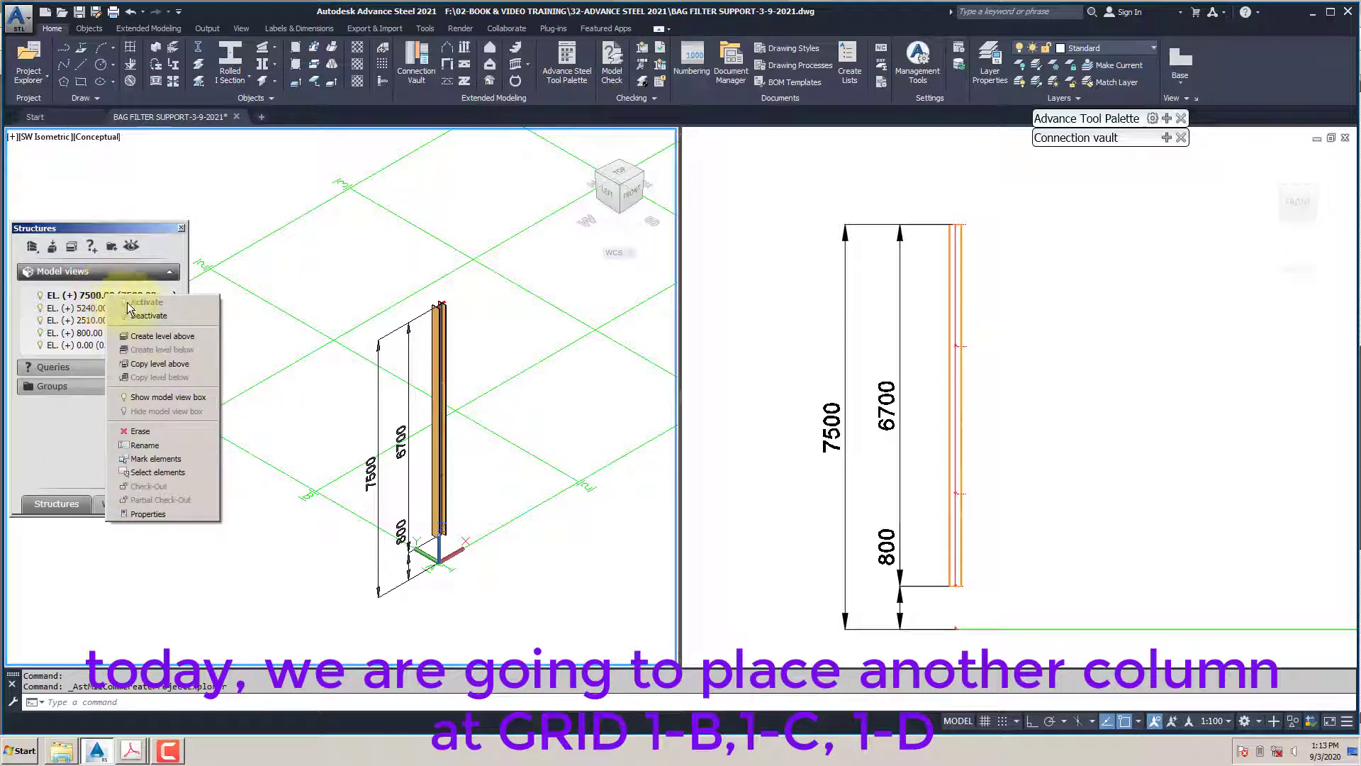
left_click(148, 315)
Set EL. (+) 7500.00 as the top work plane and EL. (+) 800.00 as the base
left_click(126, 504)
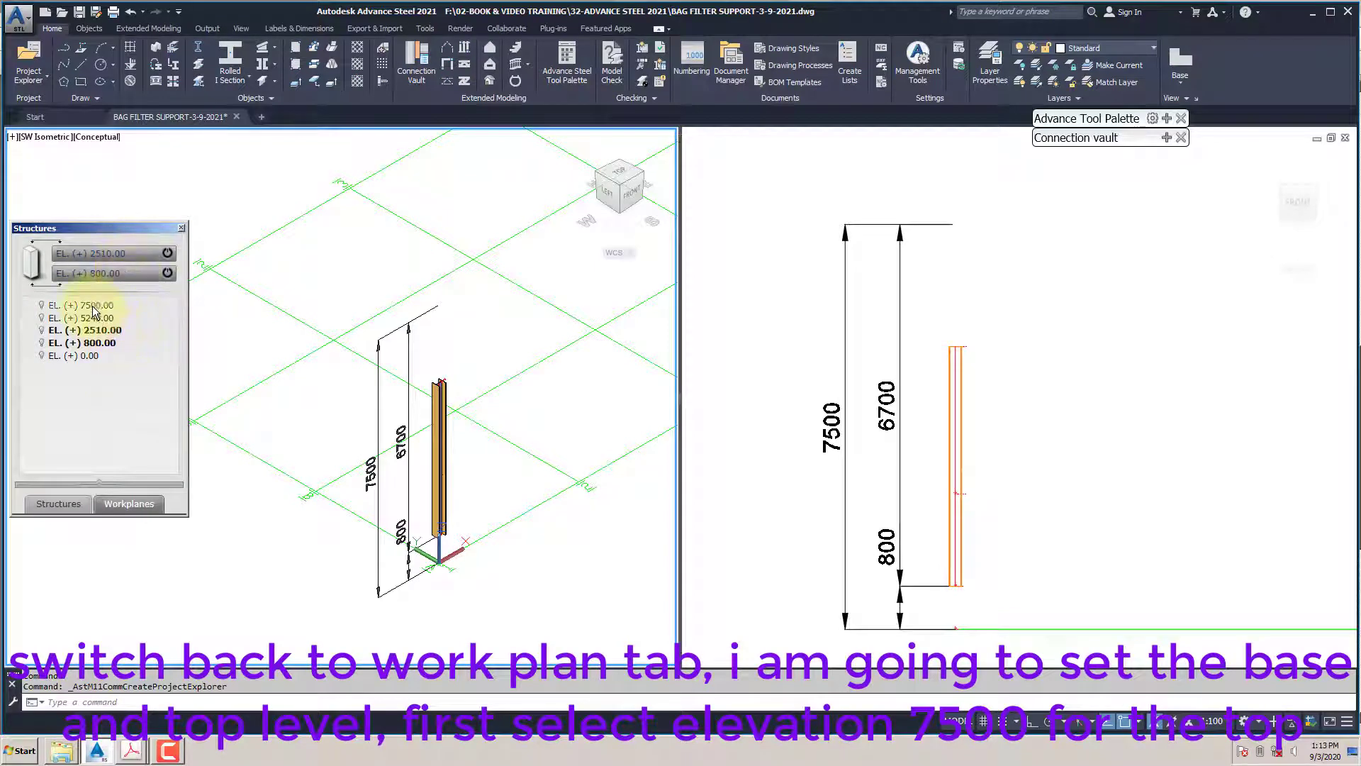
left_click(113, 253)
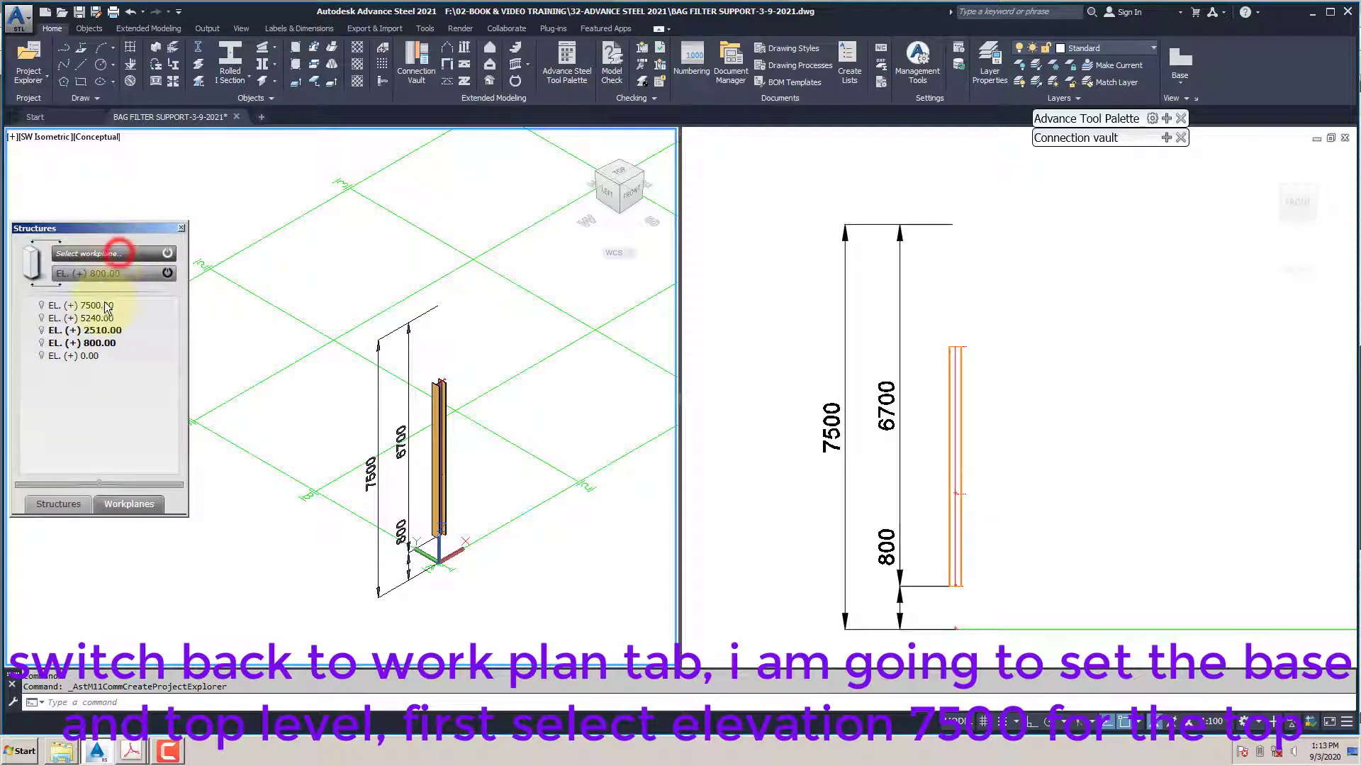
left_click(98, 305)
left_click(58, 505)
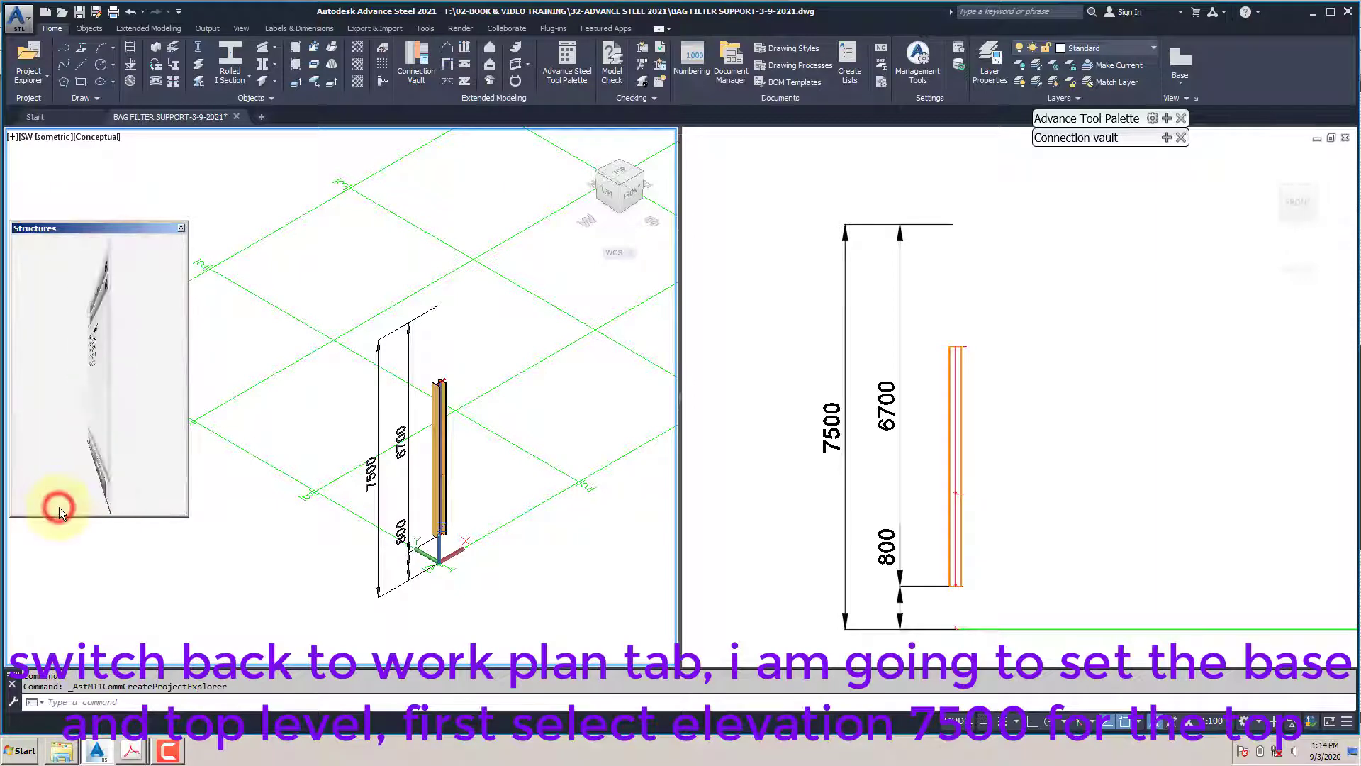
left_click(117, 505)
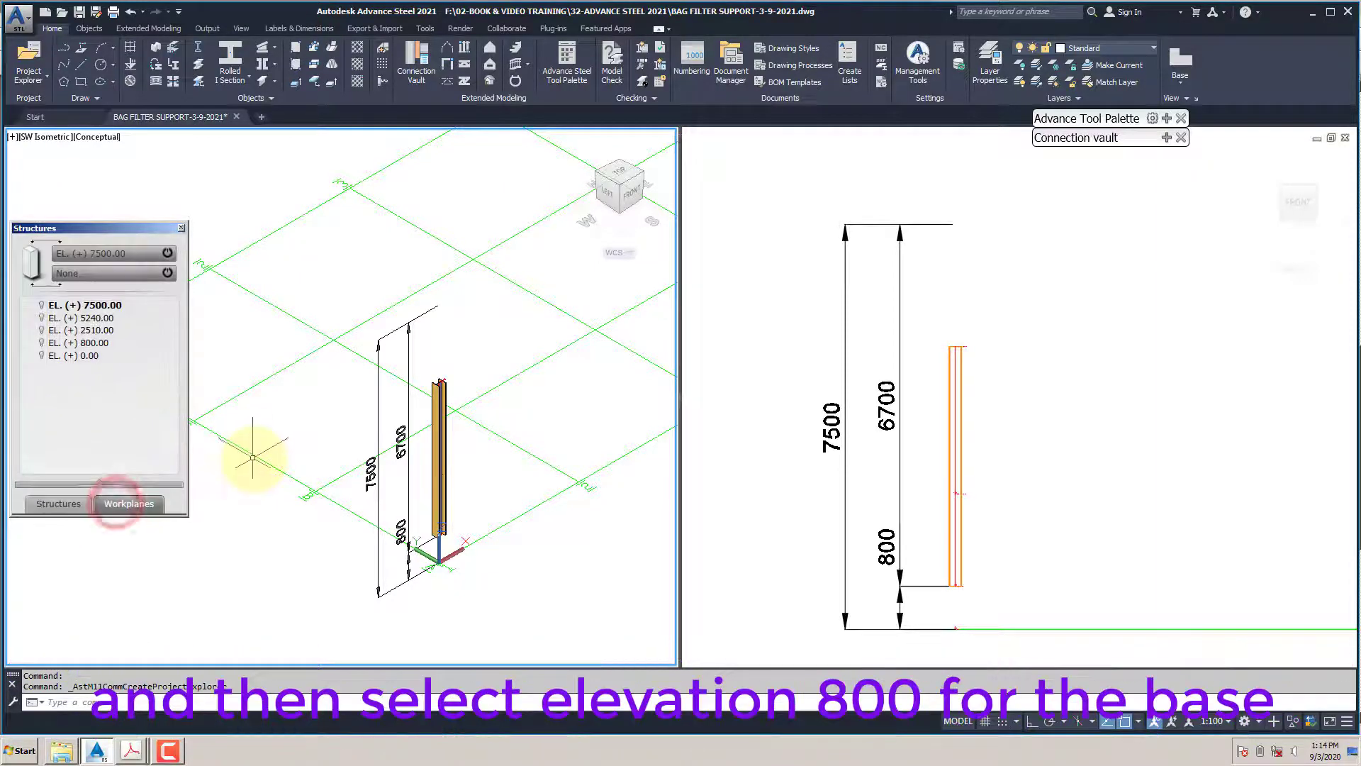
left_click(84, 273)
left_click(91, 343)
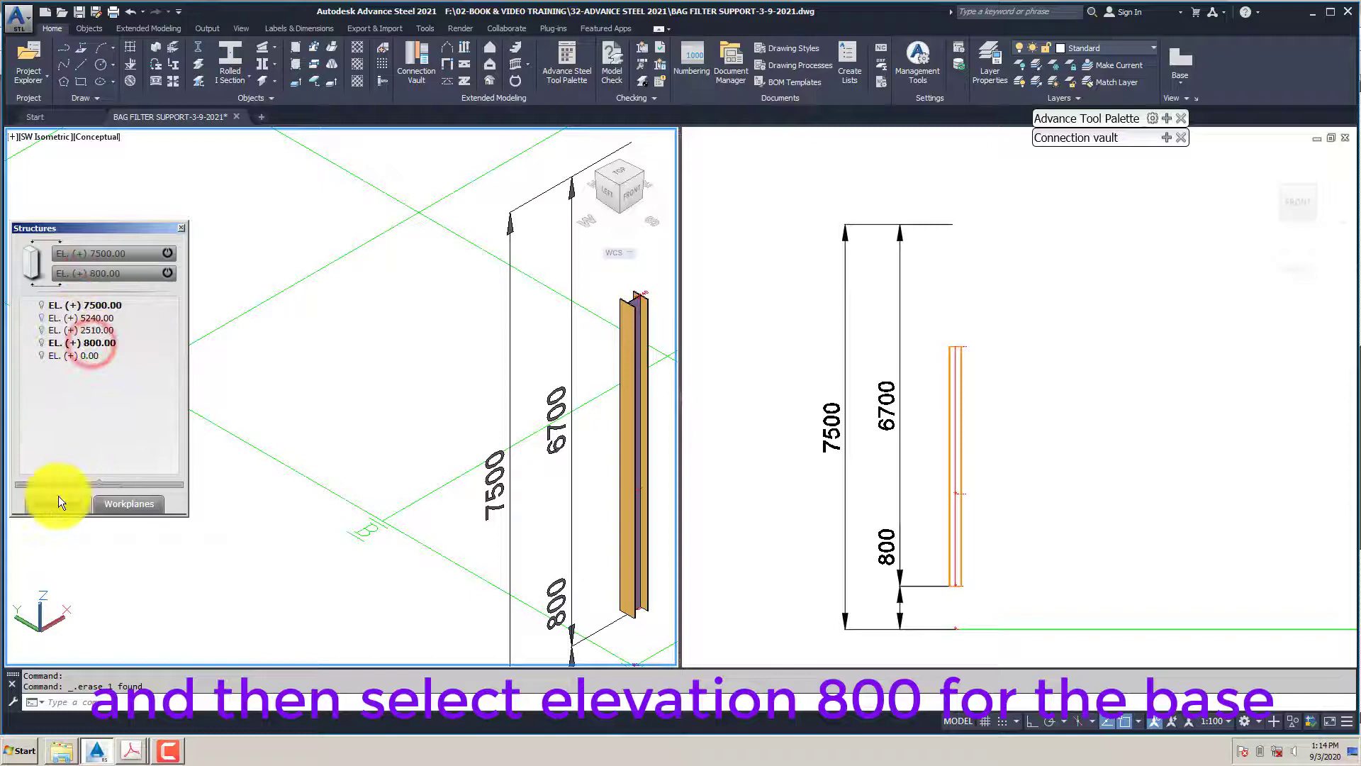
Place a new column at grid intersection 1-B using the Grid Intersect snap
scroll(369, 420, "down", 4)
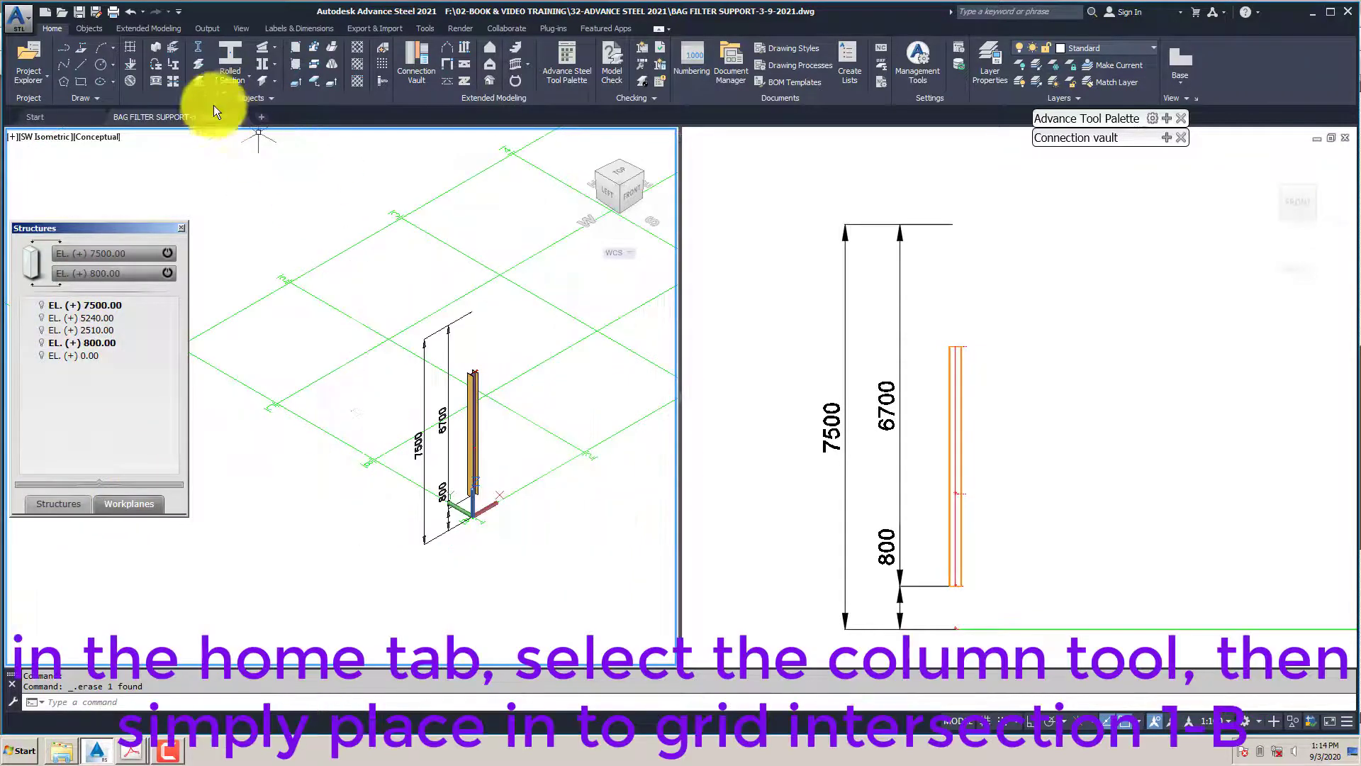
left_click(172, 47)
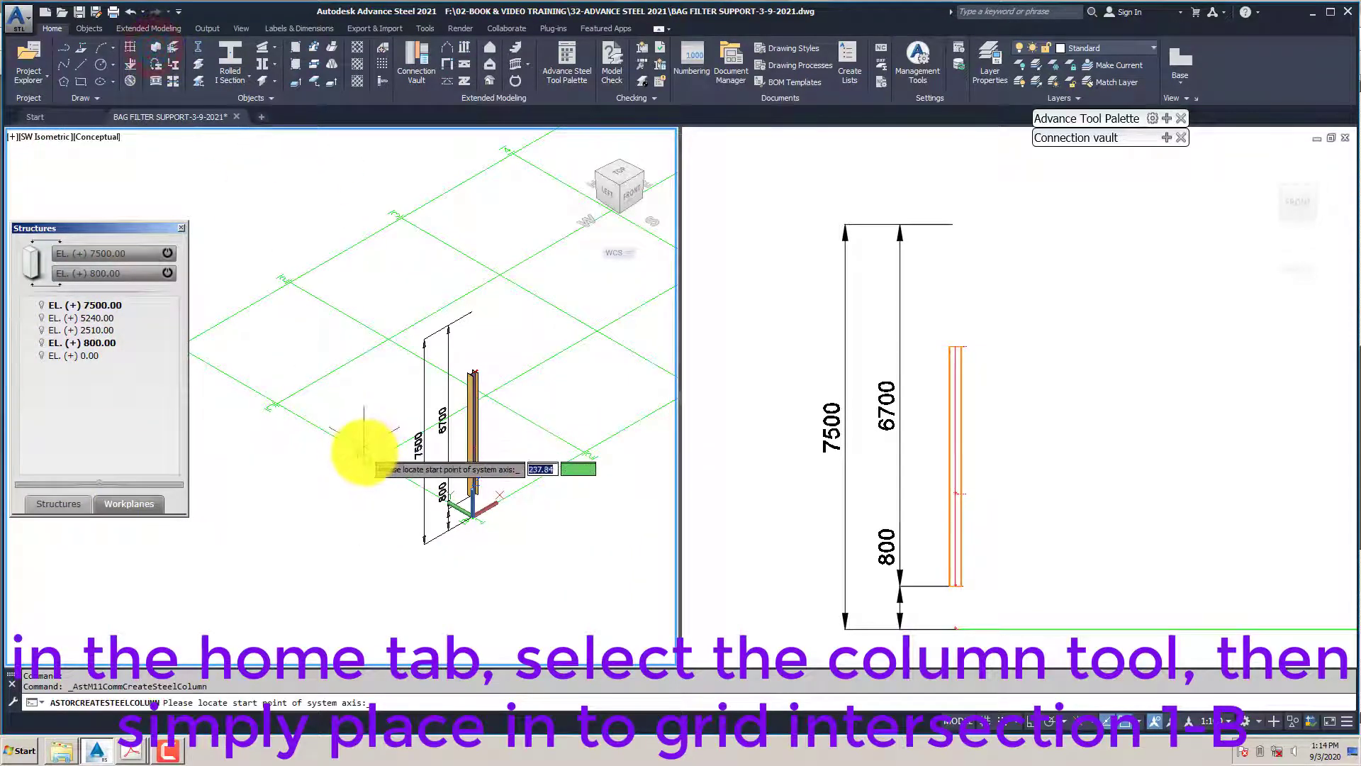
scroll(397, 444, "up", 5)
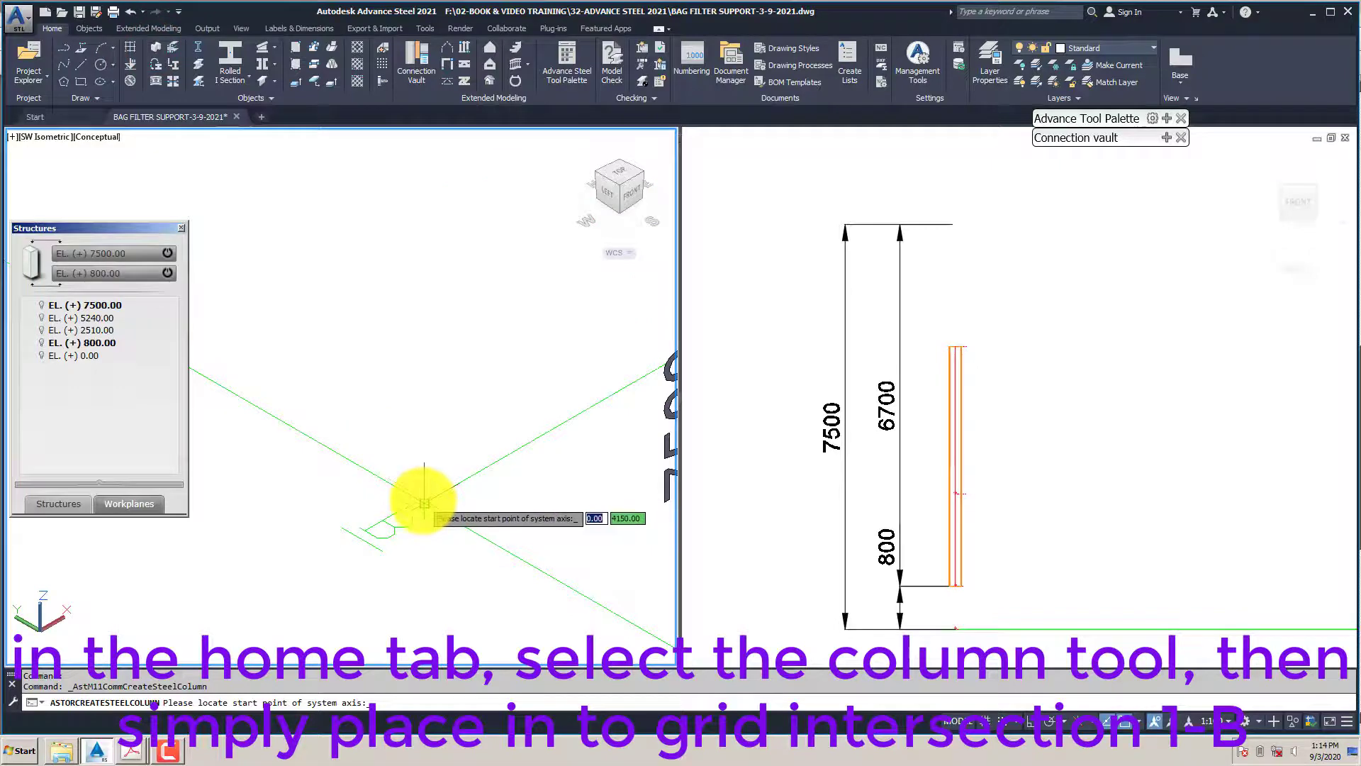
right_click(404, 416, "shift")
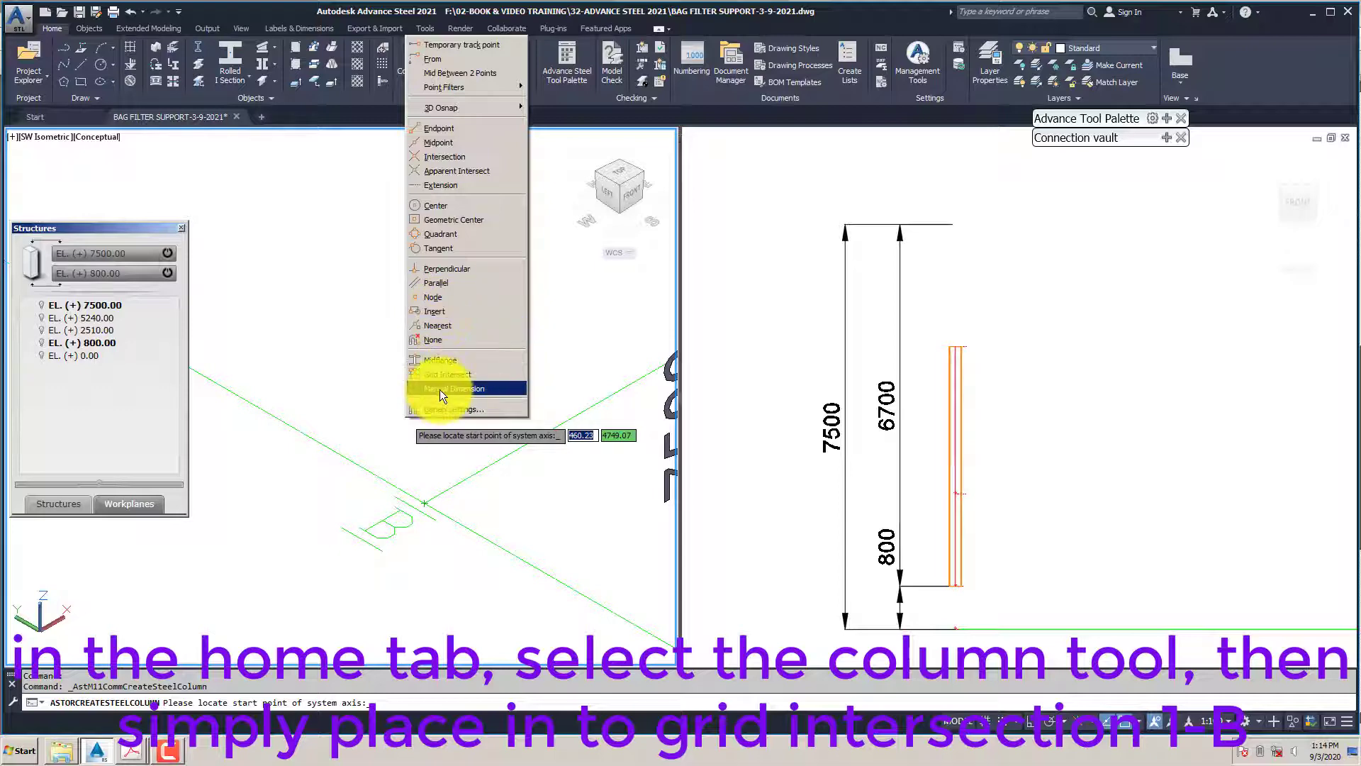
left_click(456, 376)
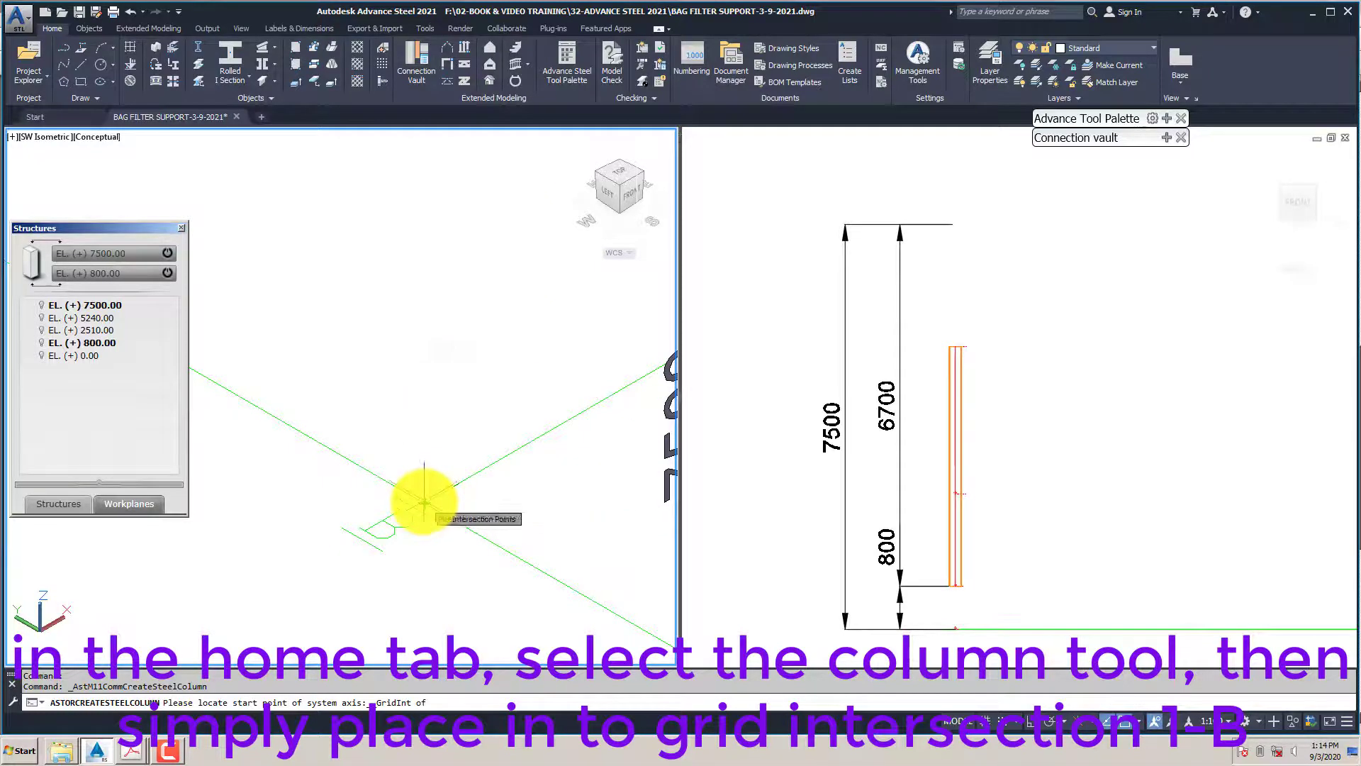
left_click(424, 501)
scroll(424, 501, "down", 5)
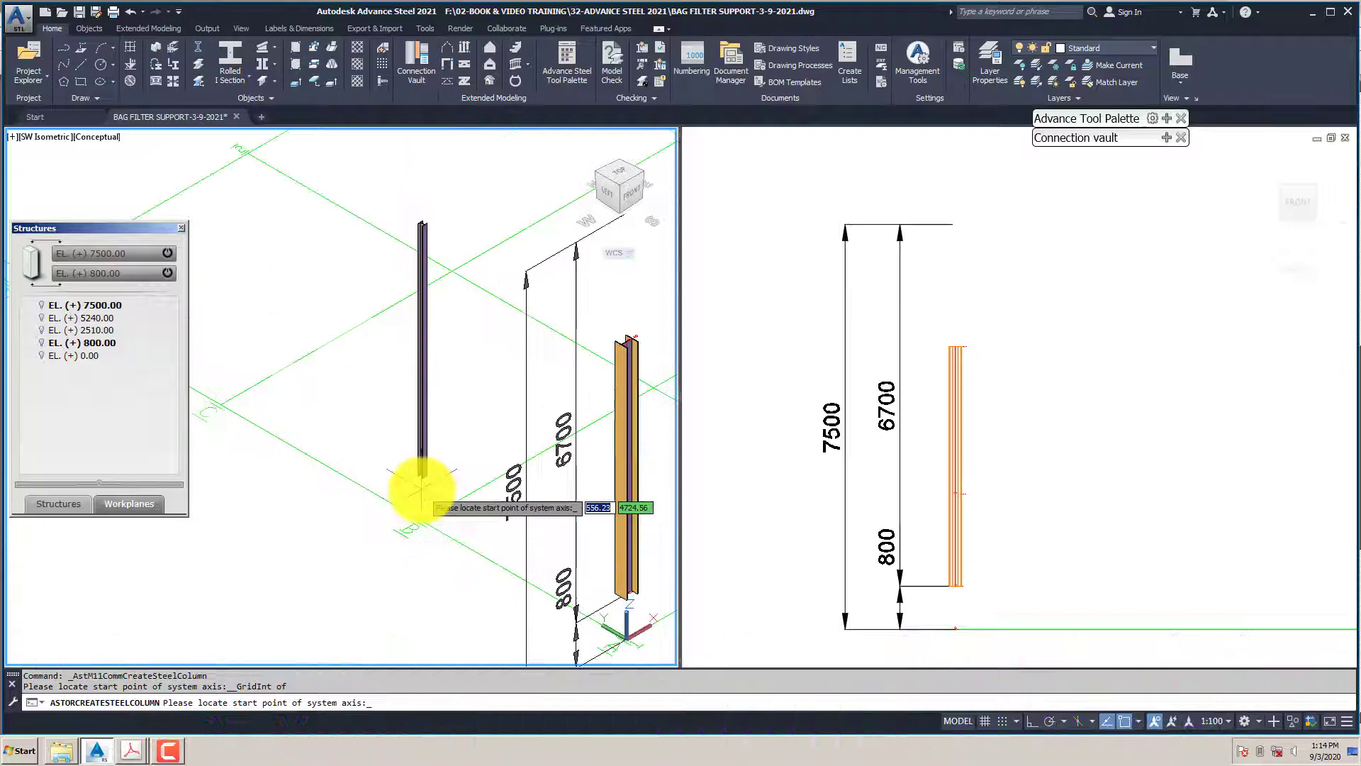
left_click(379, 437)
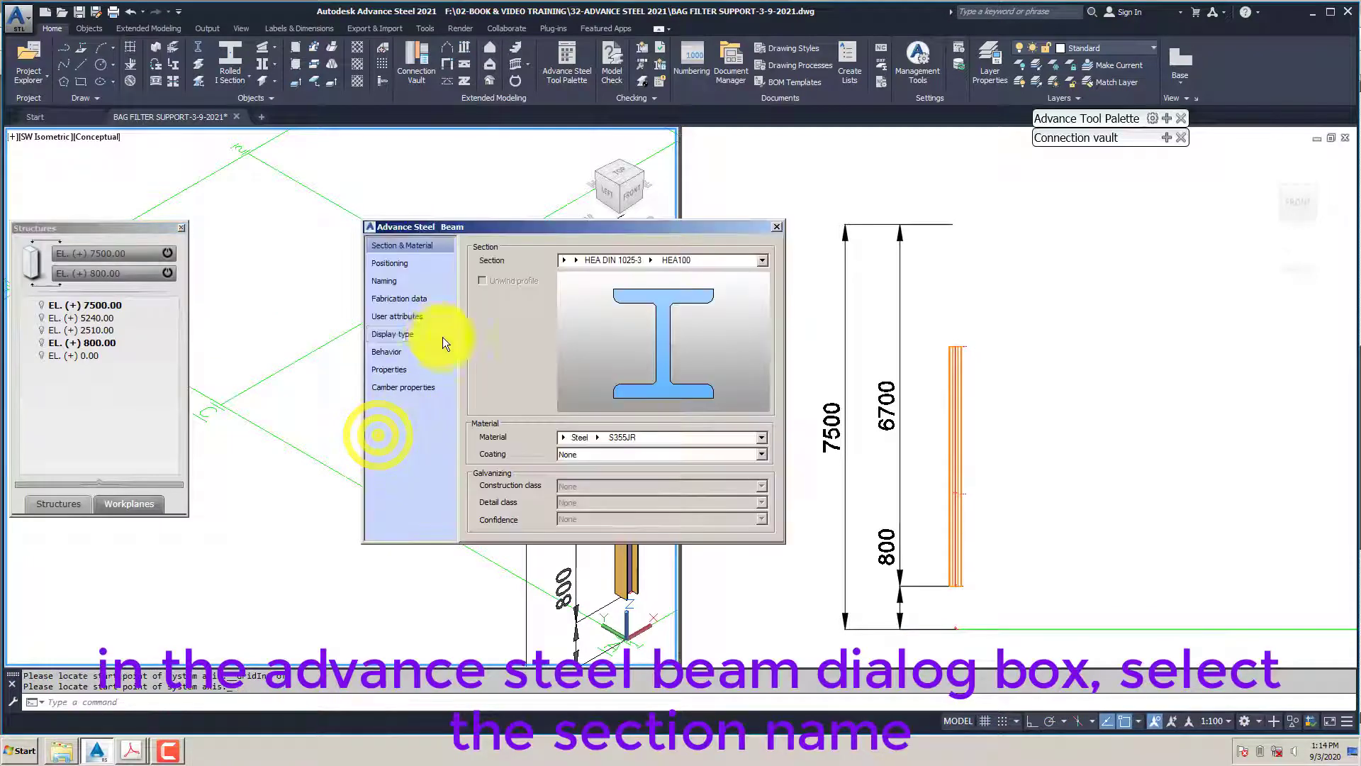
Set the new column's section to HEA240
left_click(651, 260)
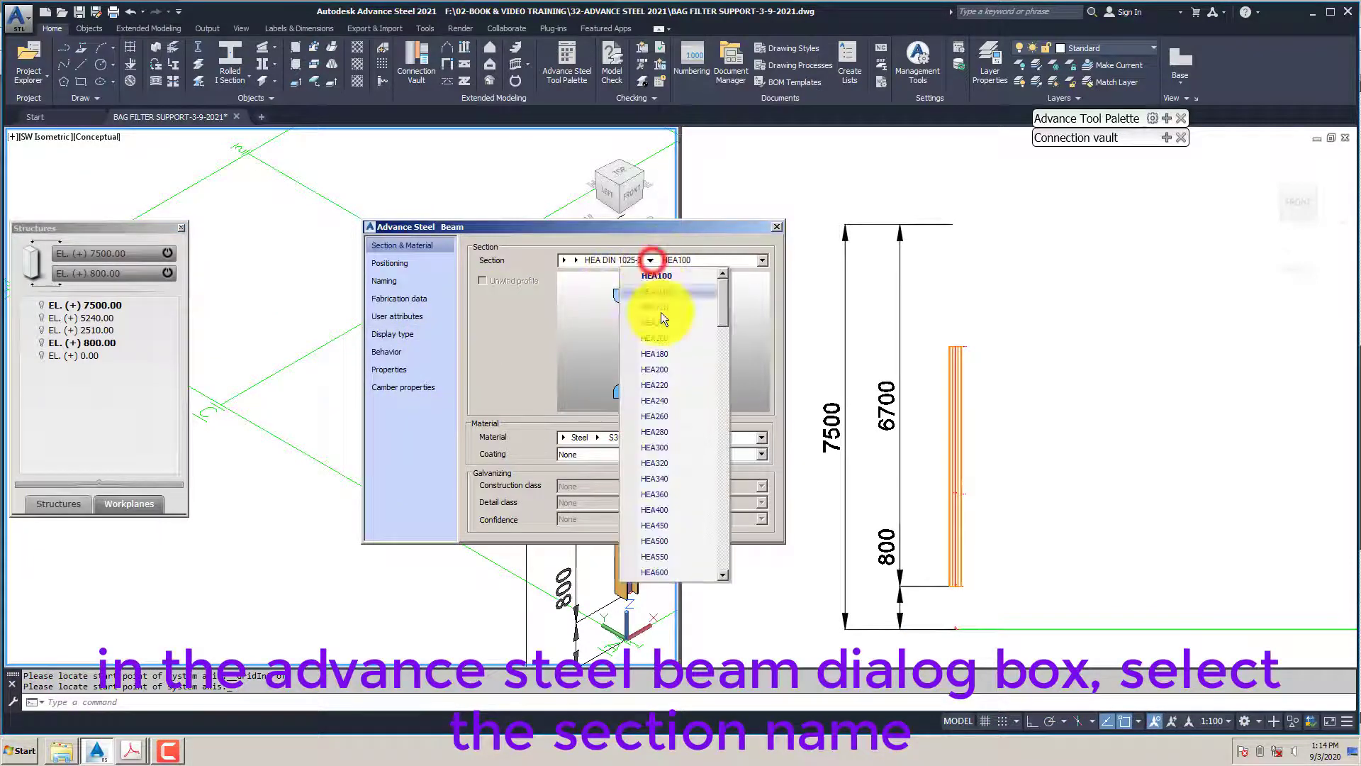
left_click(666, 401)
left_click_drag(577, 228, 646, 281)
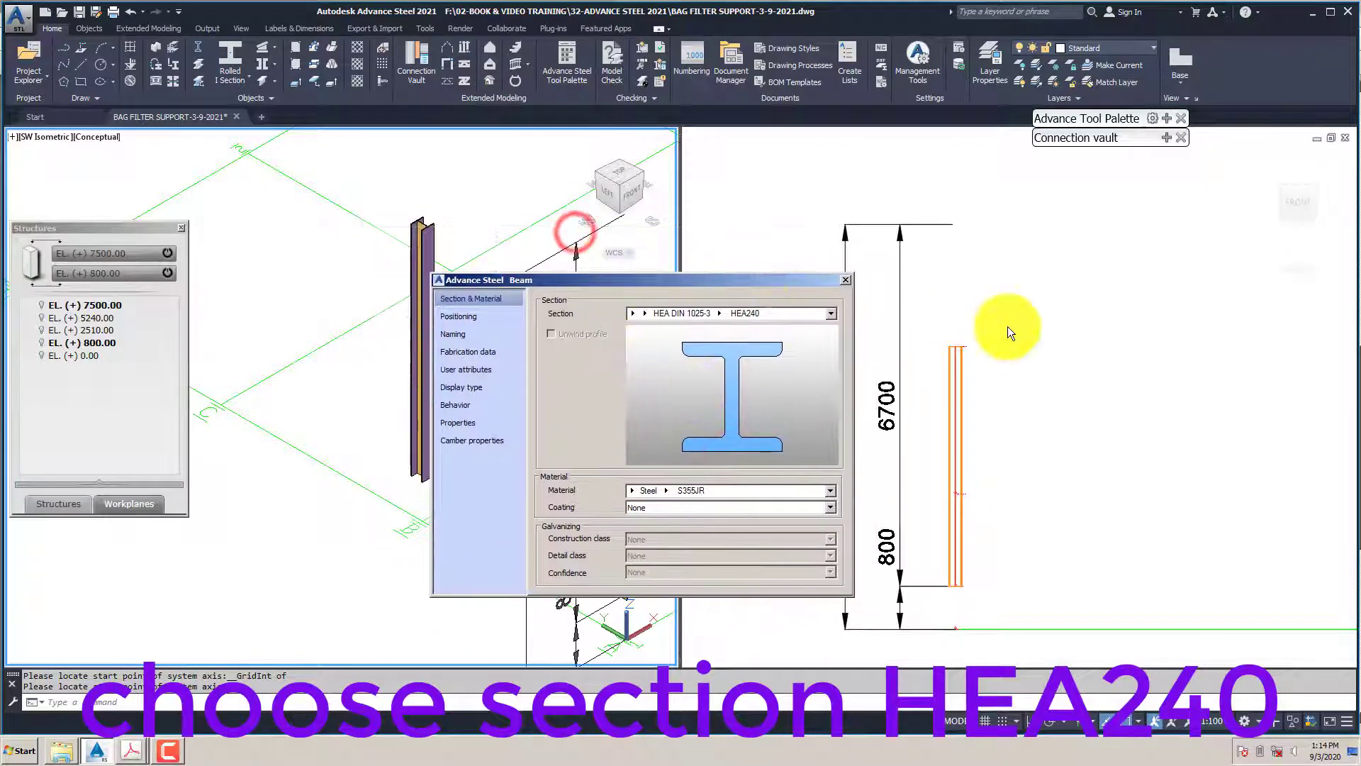
left_click(1007, 327)
left_click_drag(737, 280, 508, 209)
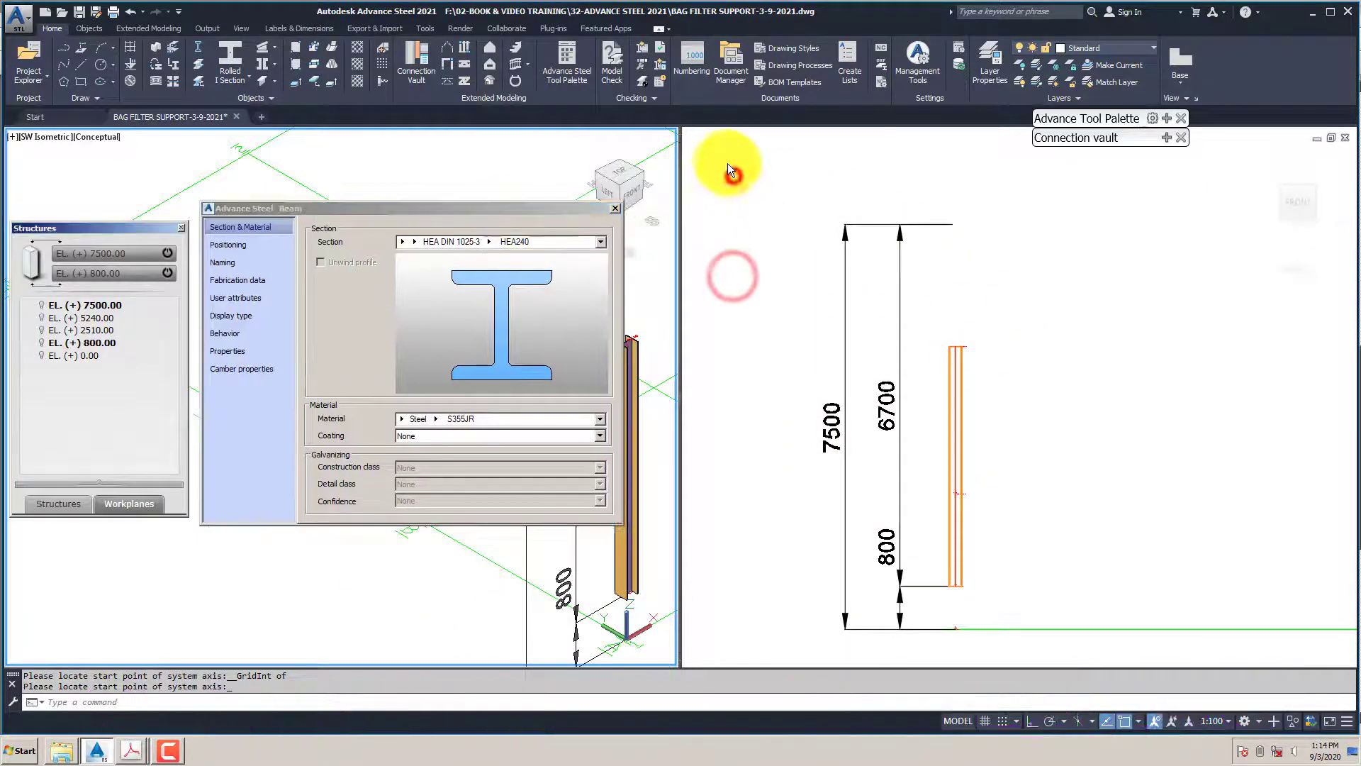
Switch the right viewport to a Top view of the grid
left_click(615, 208)
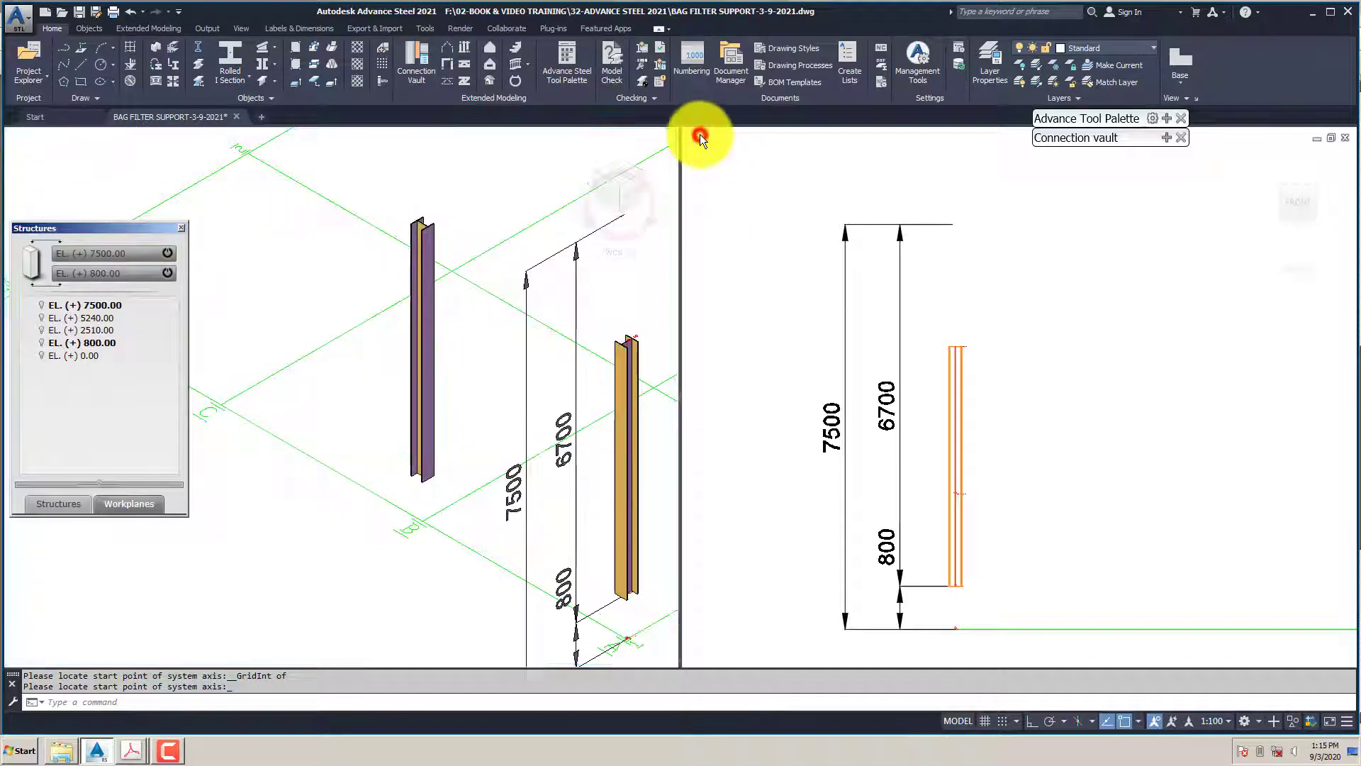
left_click(700, 135)
left_click(704, 136)
left_click(717, 166)
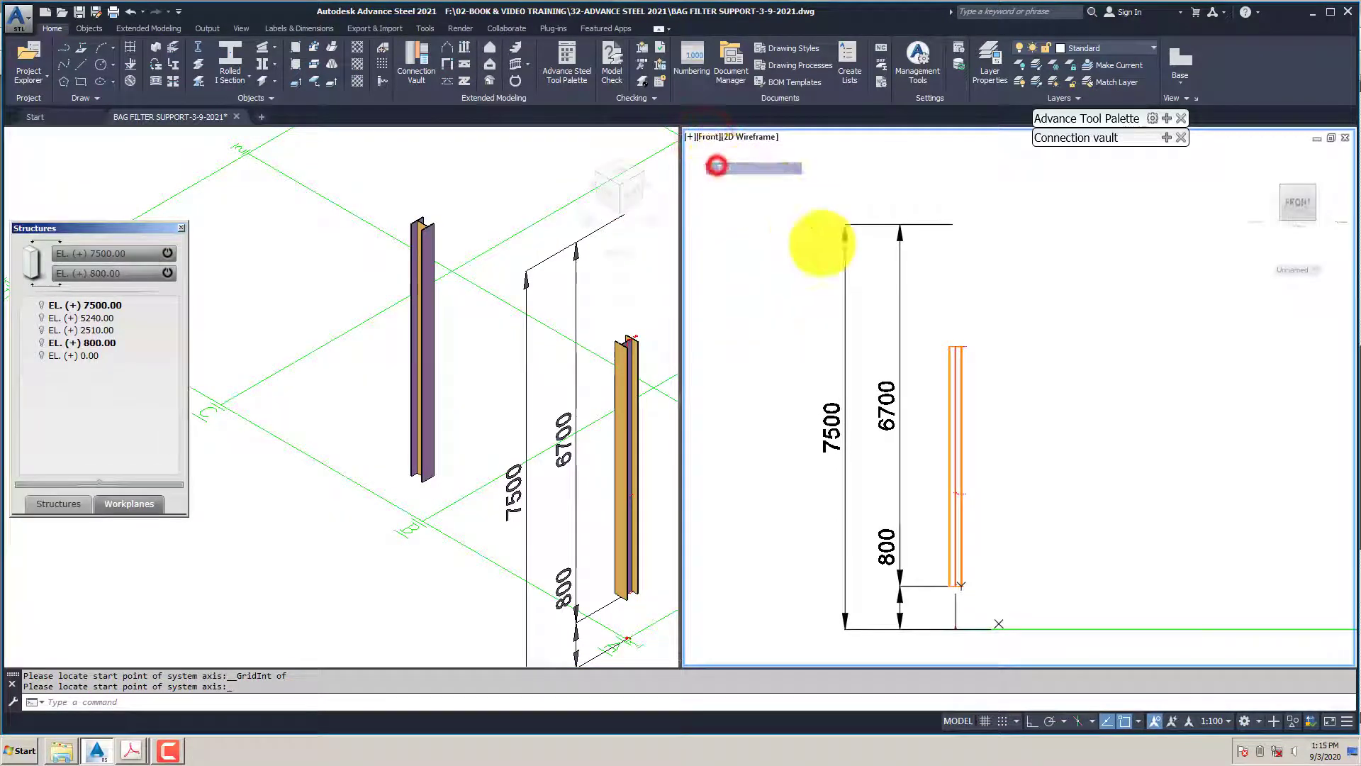
scroll(730, 457, "up", 5)
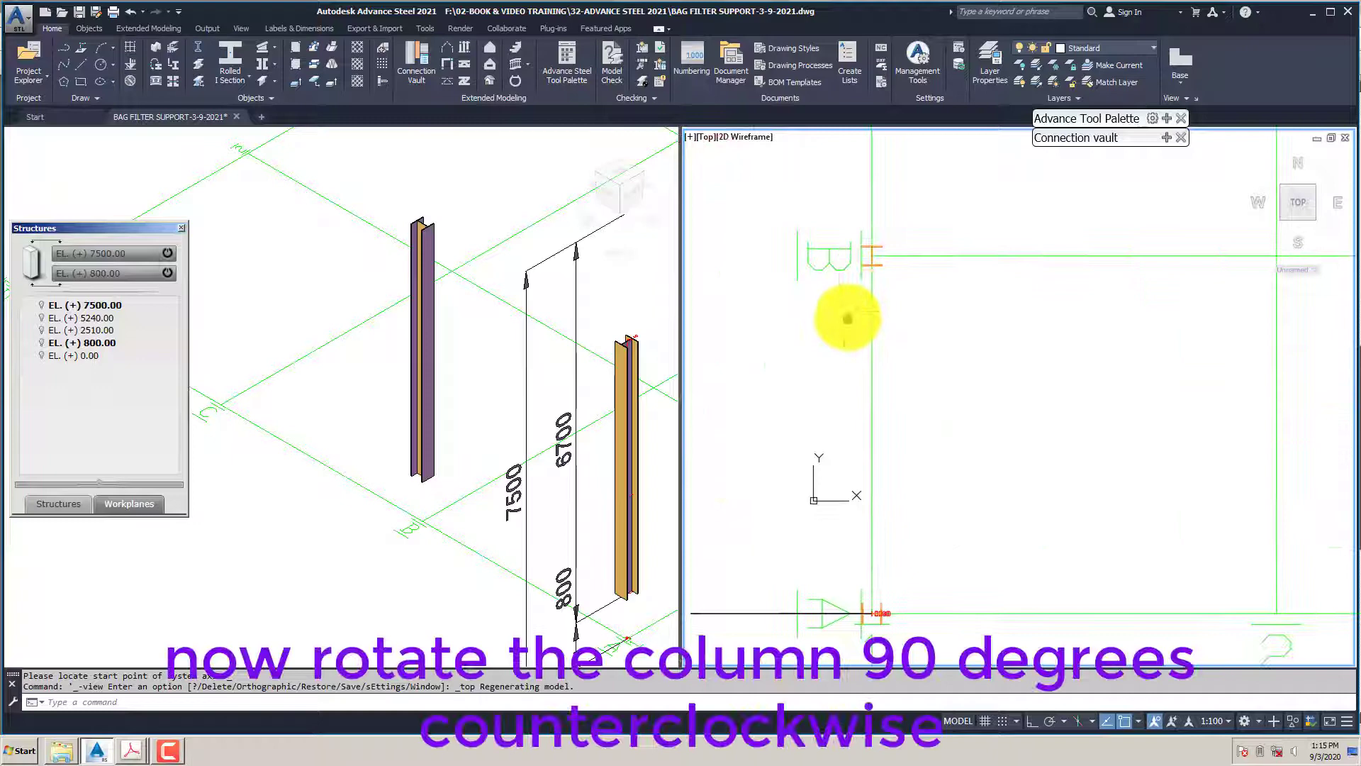
Rotate the column at grid 1-B by 90 degrees in its Positioning properties
left_click(879, 265)
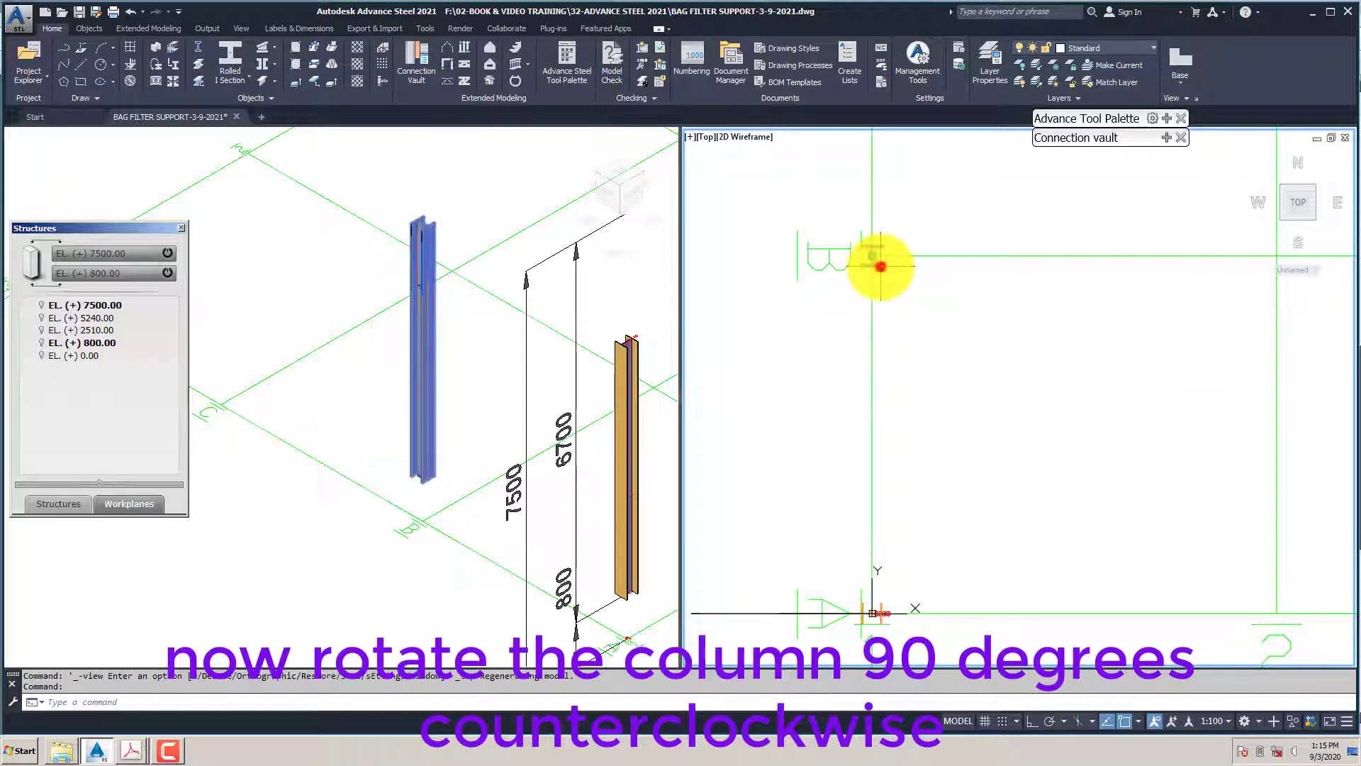
right_click(950, 304)
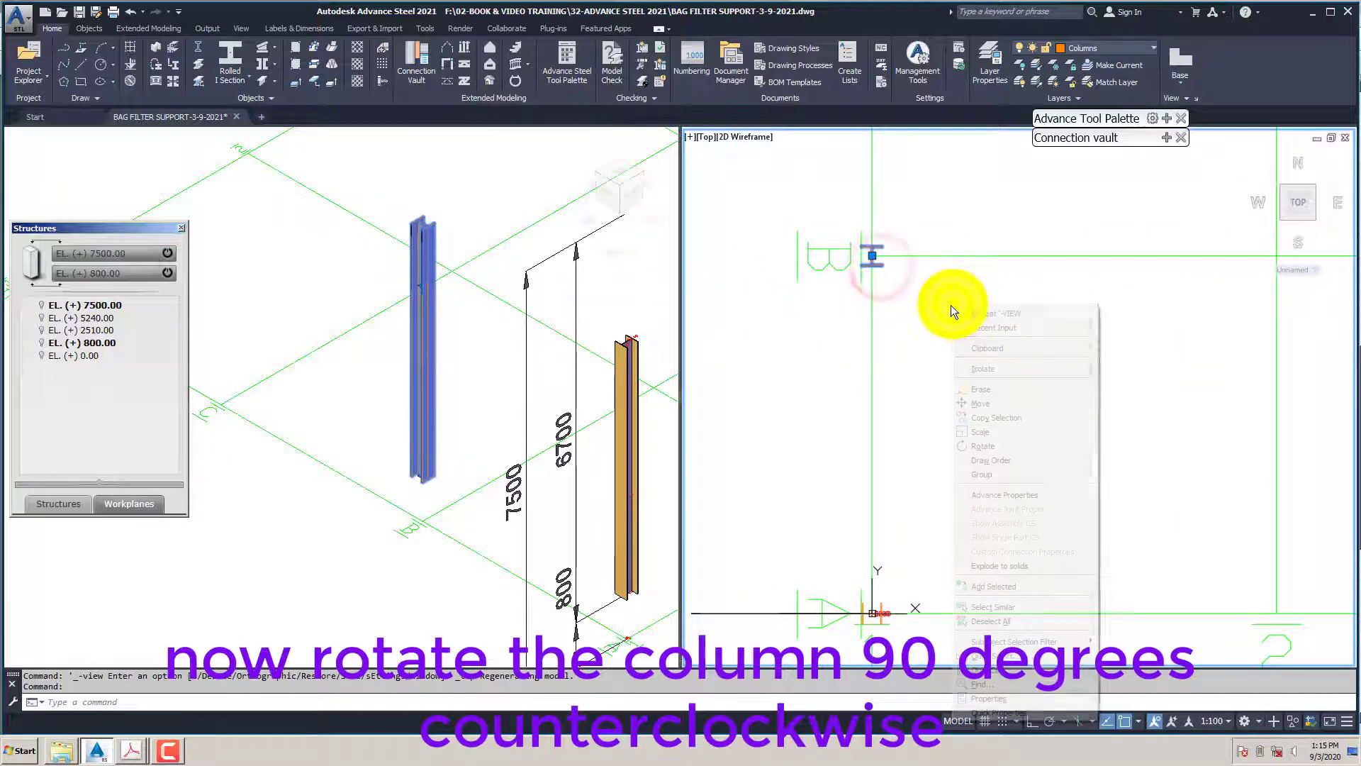
left_click(1002, 494)
left_click(238, 245)
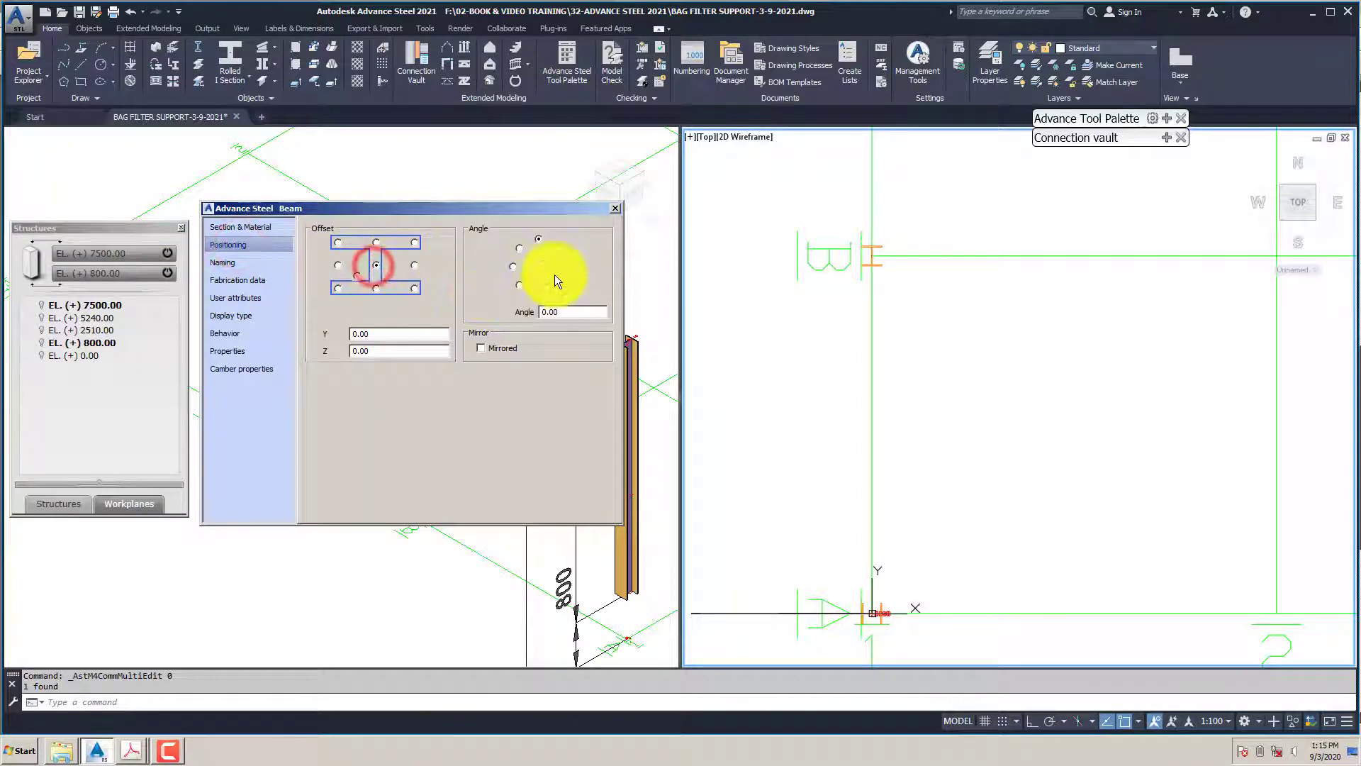
left_click(561, 269)
left_click(614, 209)
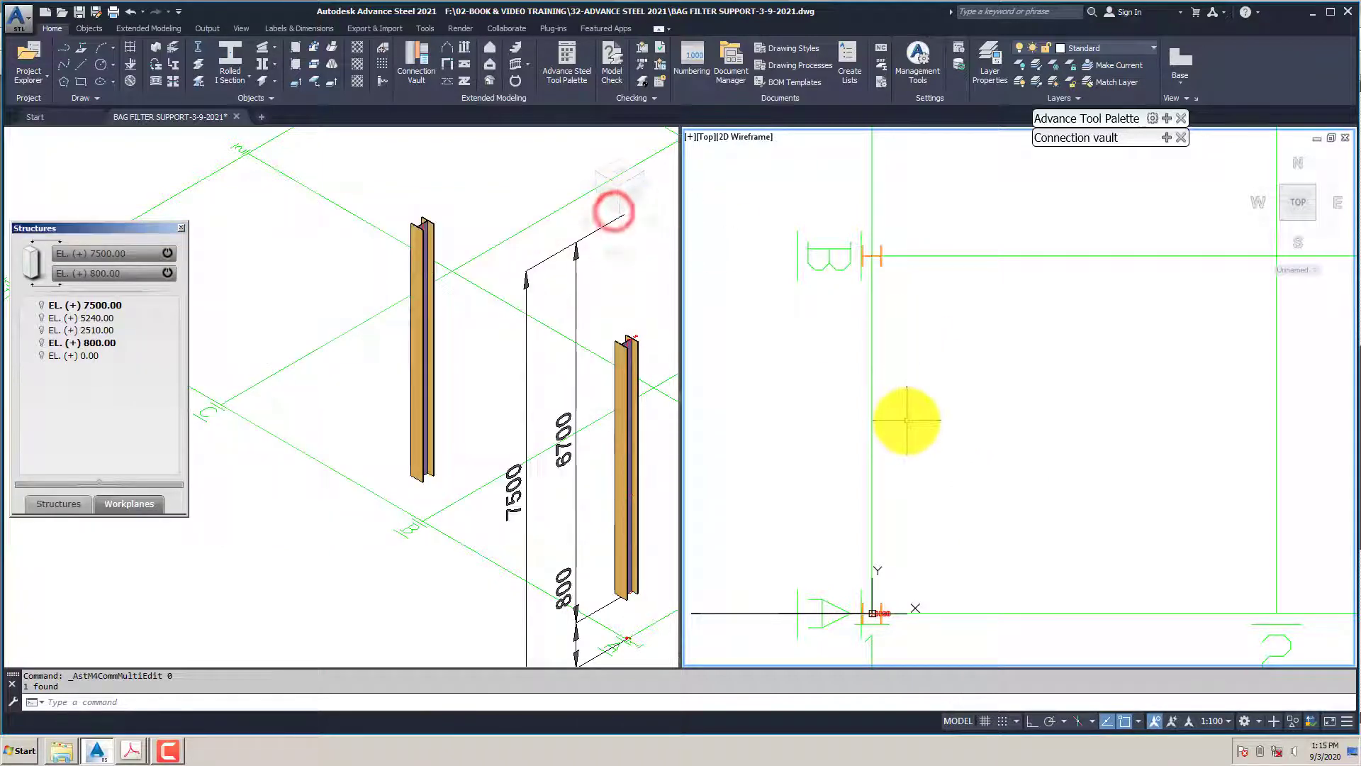
left_click(361, 427)
scroll(361, 426, "down", 3)
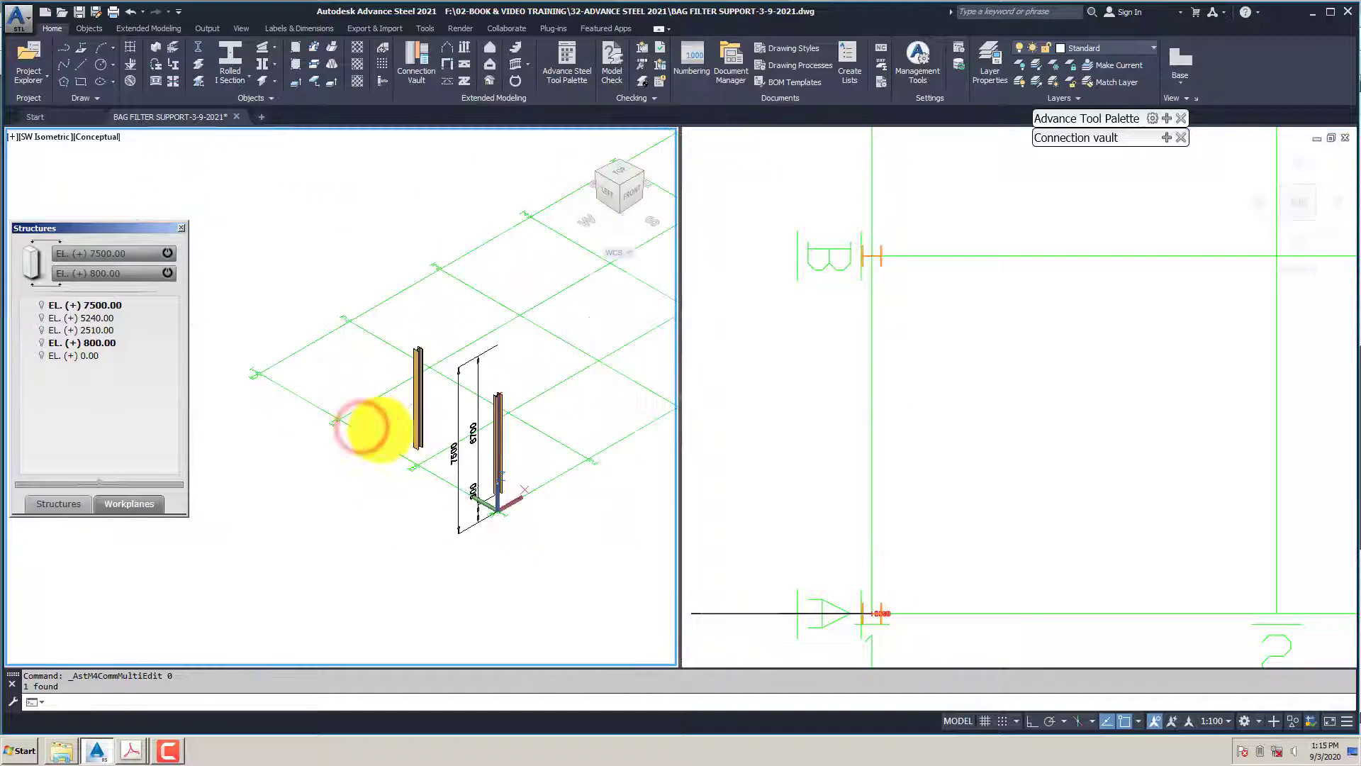
Start another column and pick grid intersection 1-C in the Top view
left_click(156, 47)
scroll(362, 425, "up", 3)
scroll(361, 425, "up", 2)
right_click(368, 389, "shift")
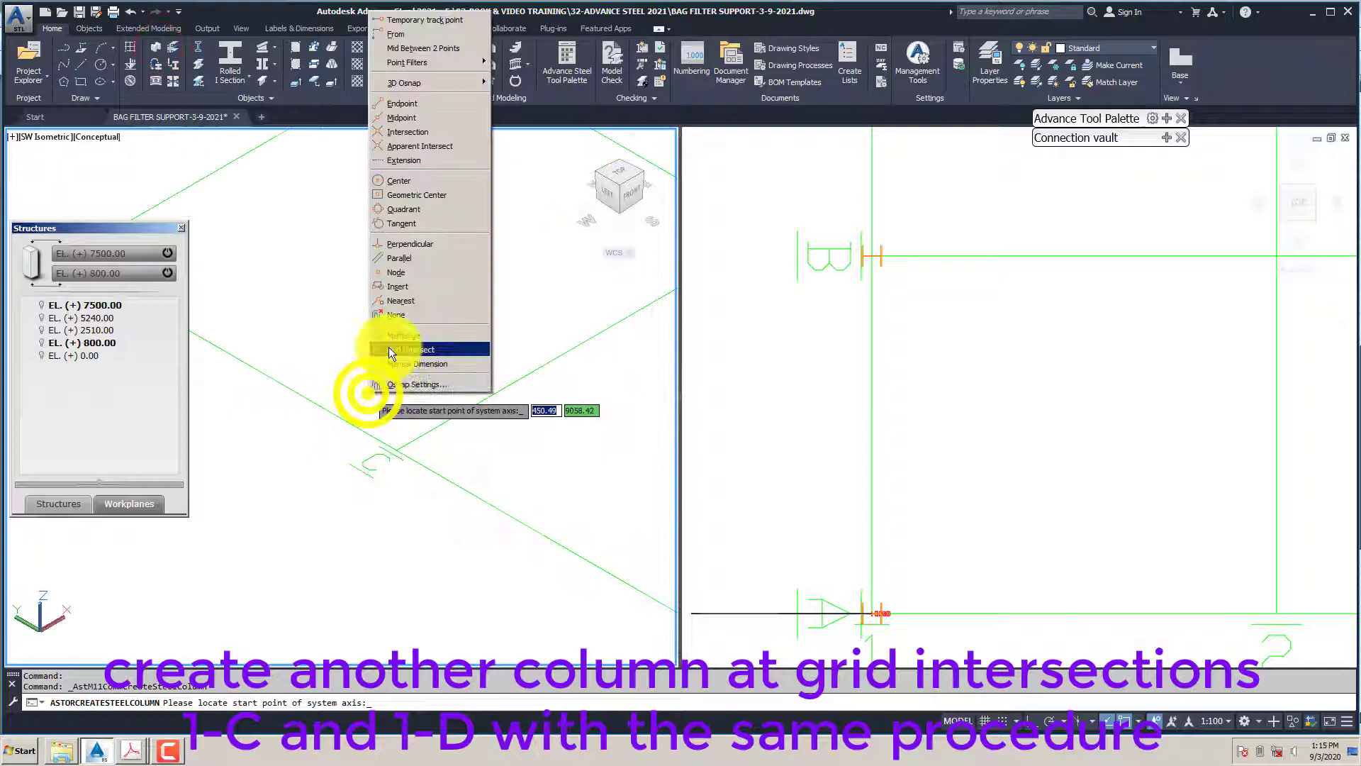
left_click(419, 349)
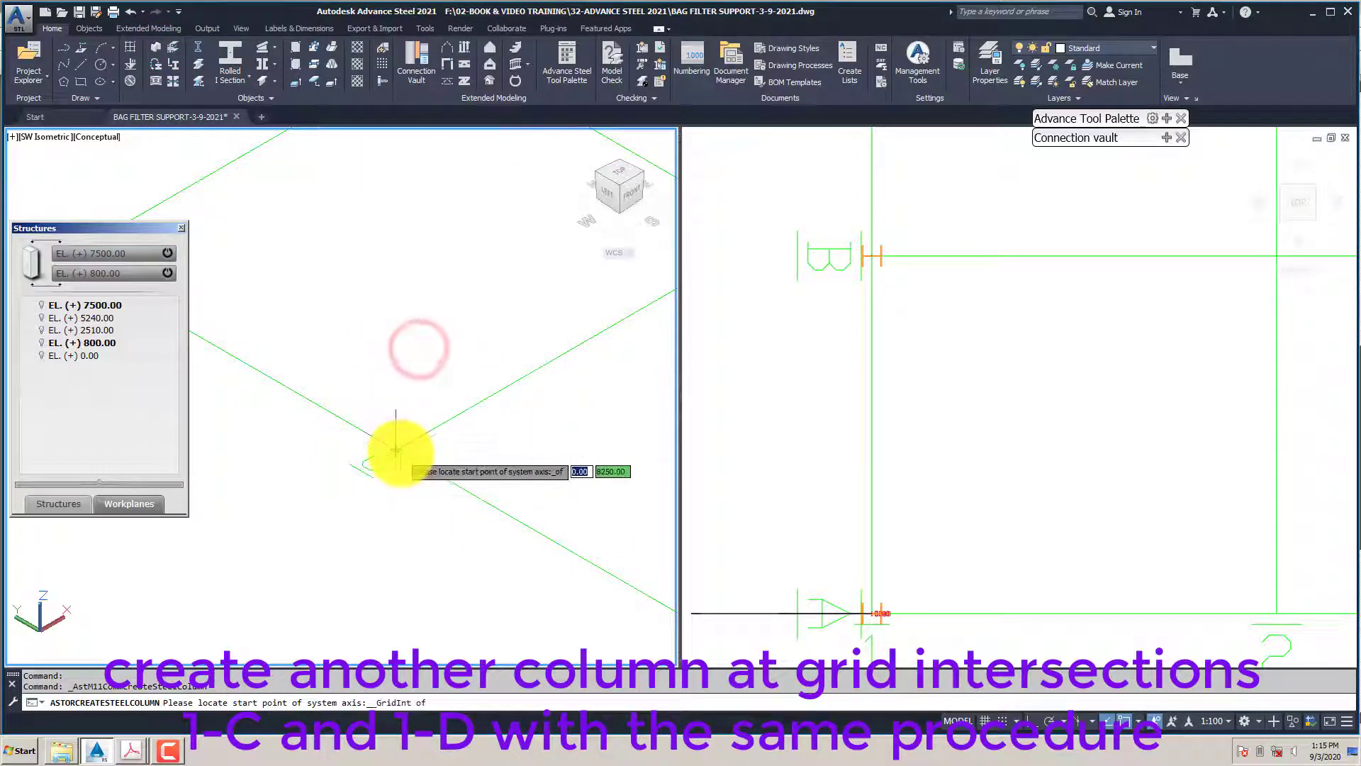
left_click(401, 452)
scroll(397, 454, "down", 4)
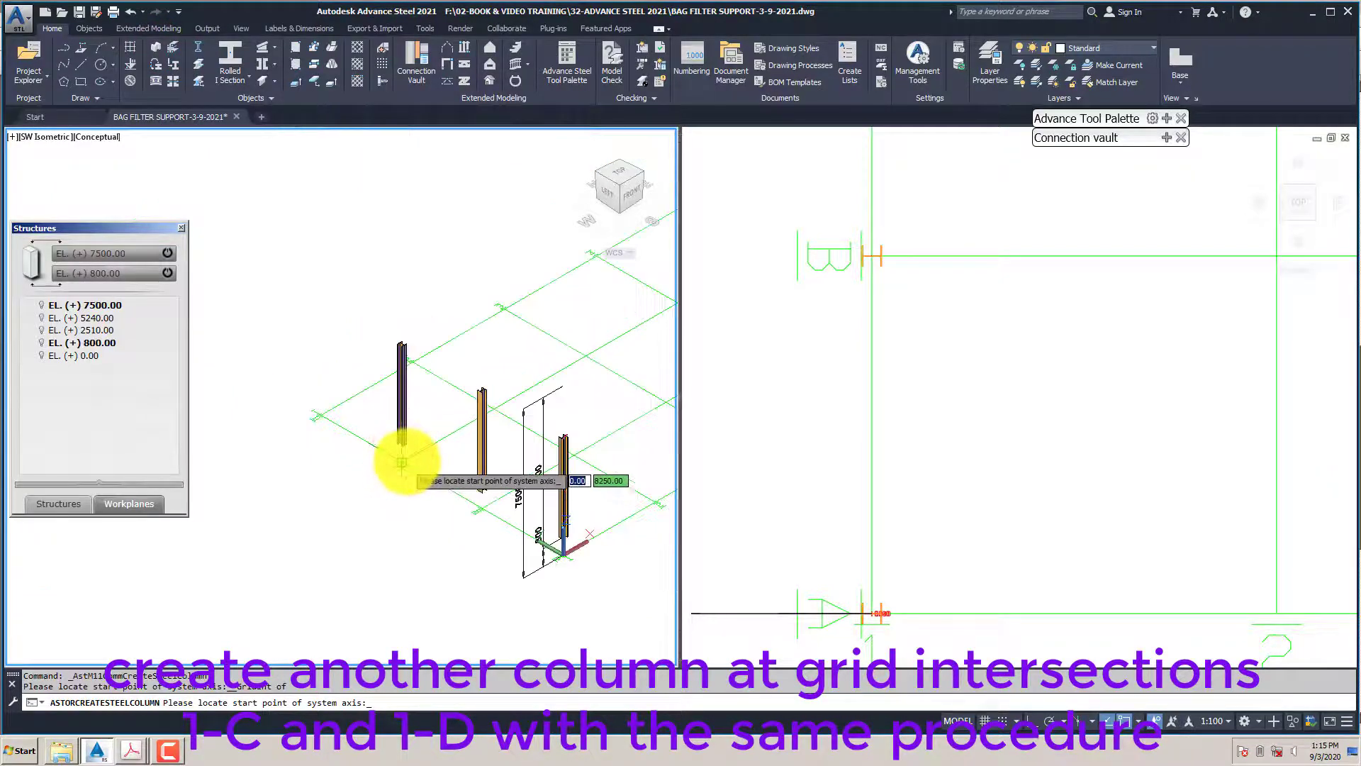
left_click(954, 451)
scroll(950, 454, "down", 2)
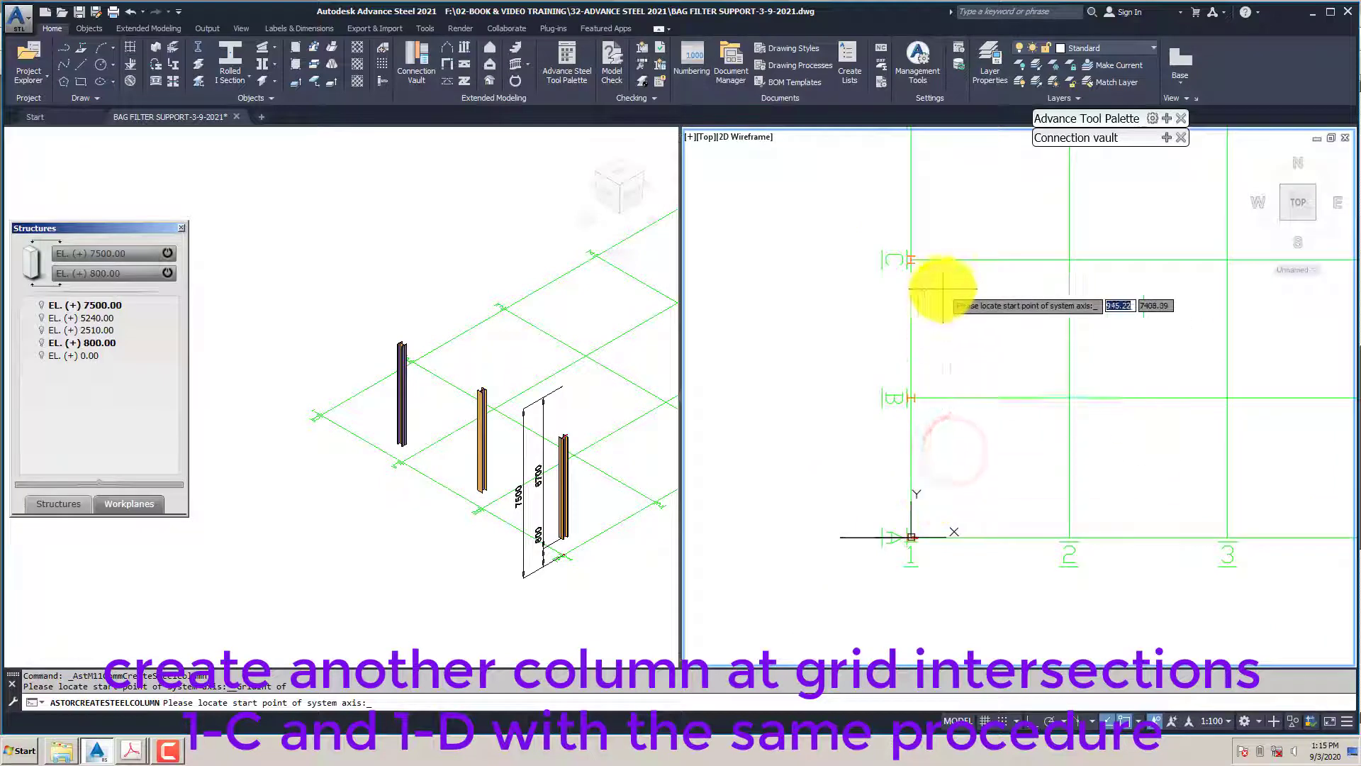
scroll(932, 283, "up", 2)
left_click(918, 272)
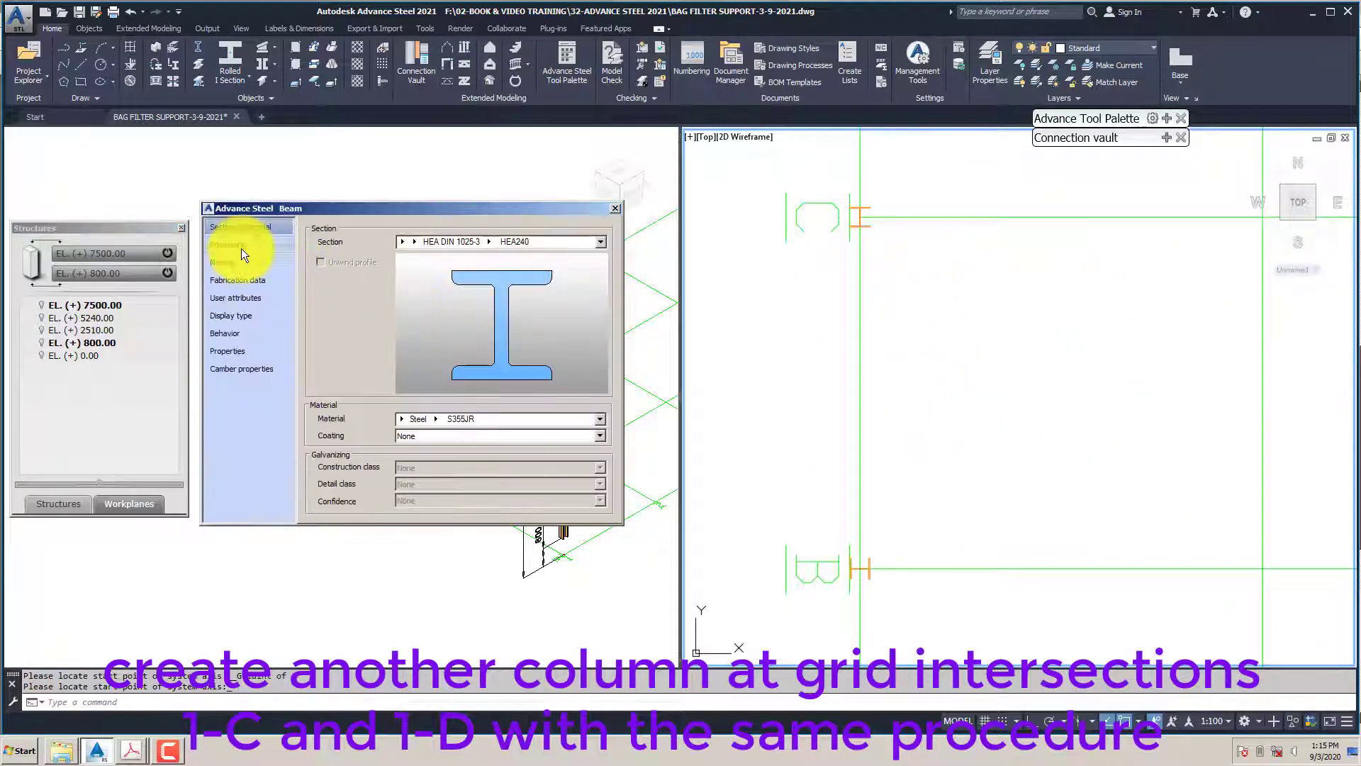
Centre the 1-C column on its axis and rotate it 90 degrees
left_click(241, 245)
left_click(376, 265)
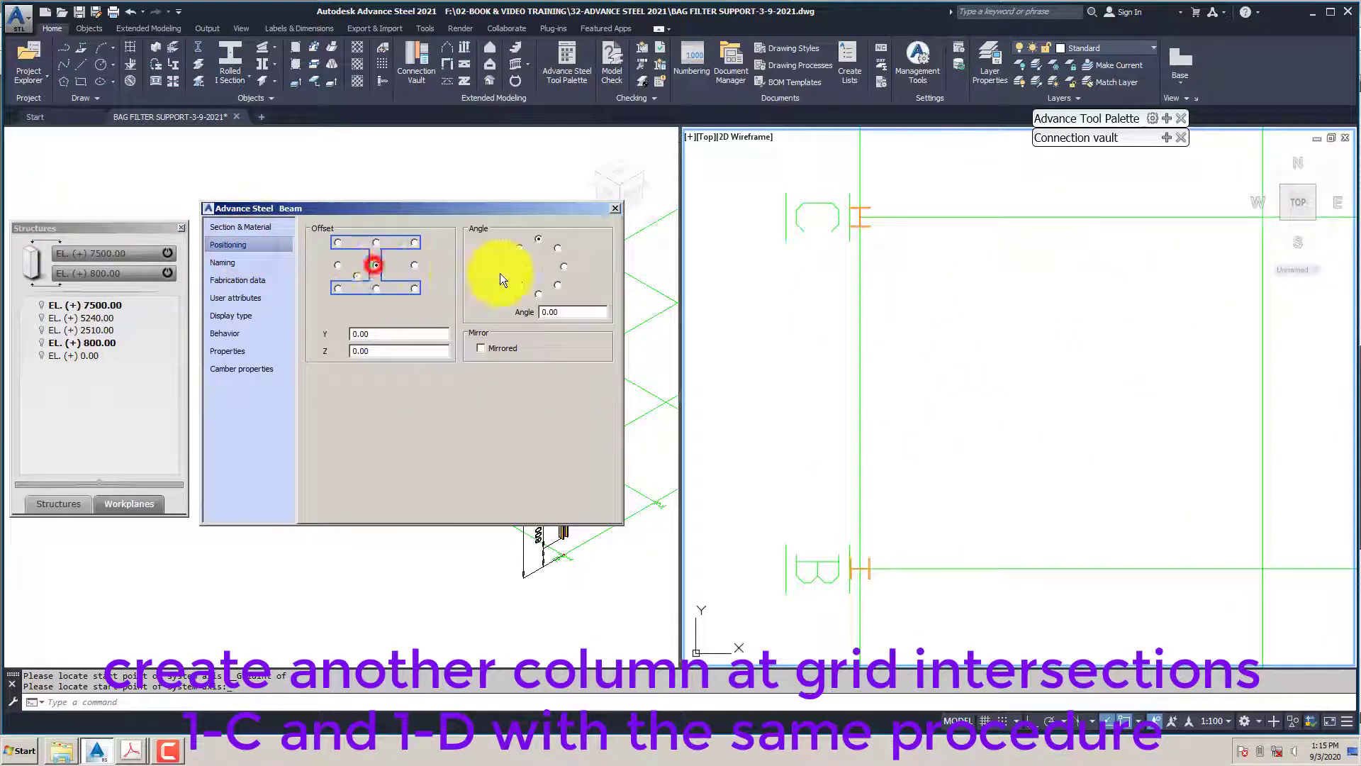
left_click(564, 266)
left_click(615, 208)
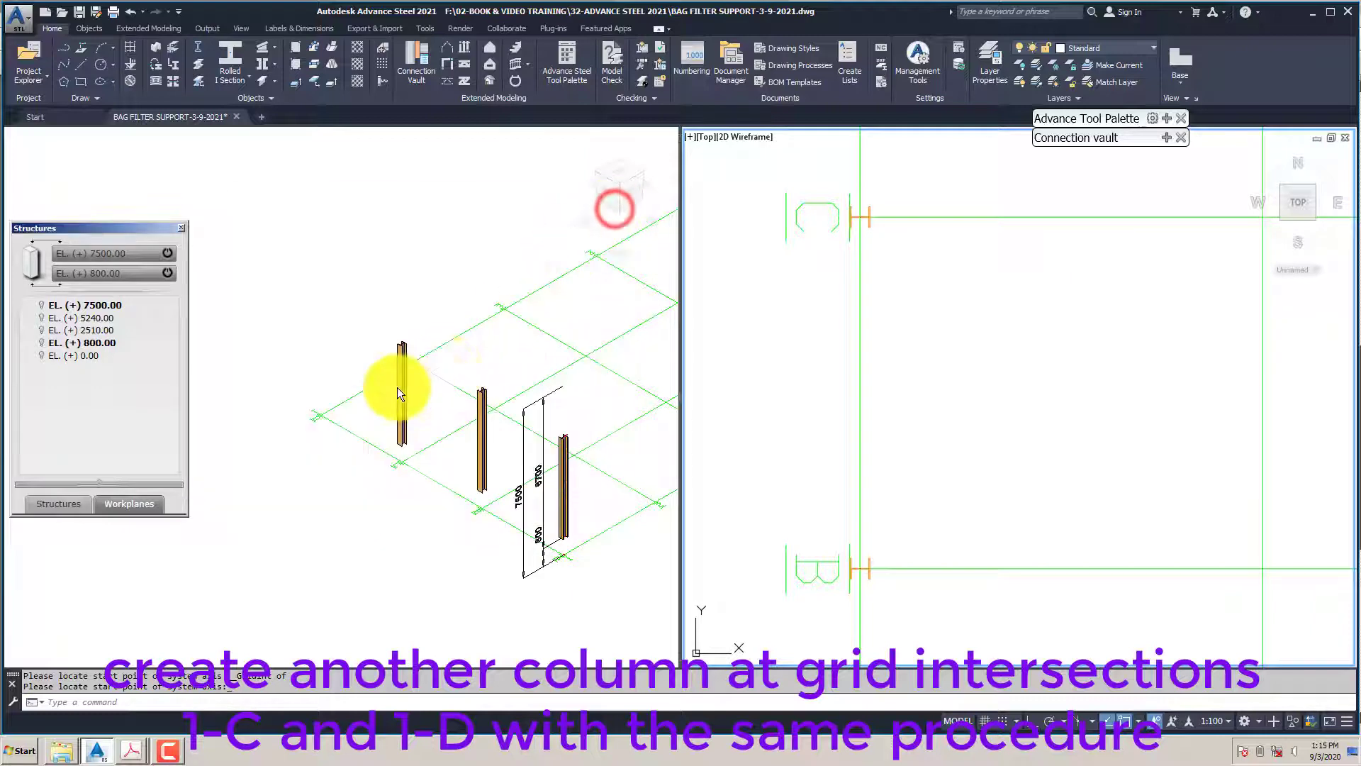
Repeat the column command and place a column at grid intersection 1-D
left_click(369, 421)
scroll(359, 416, "up", 3)
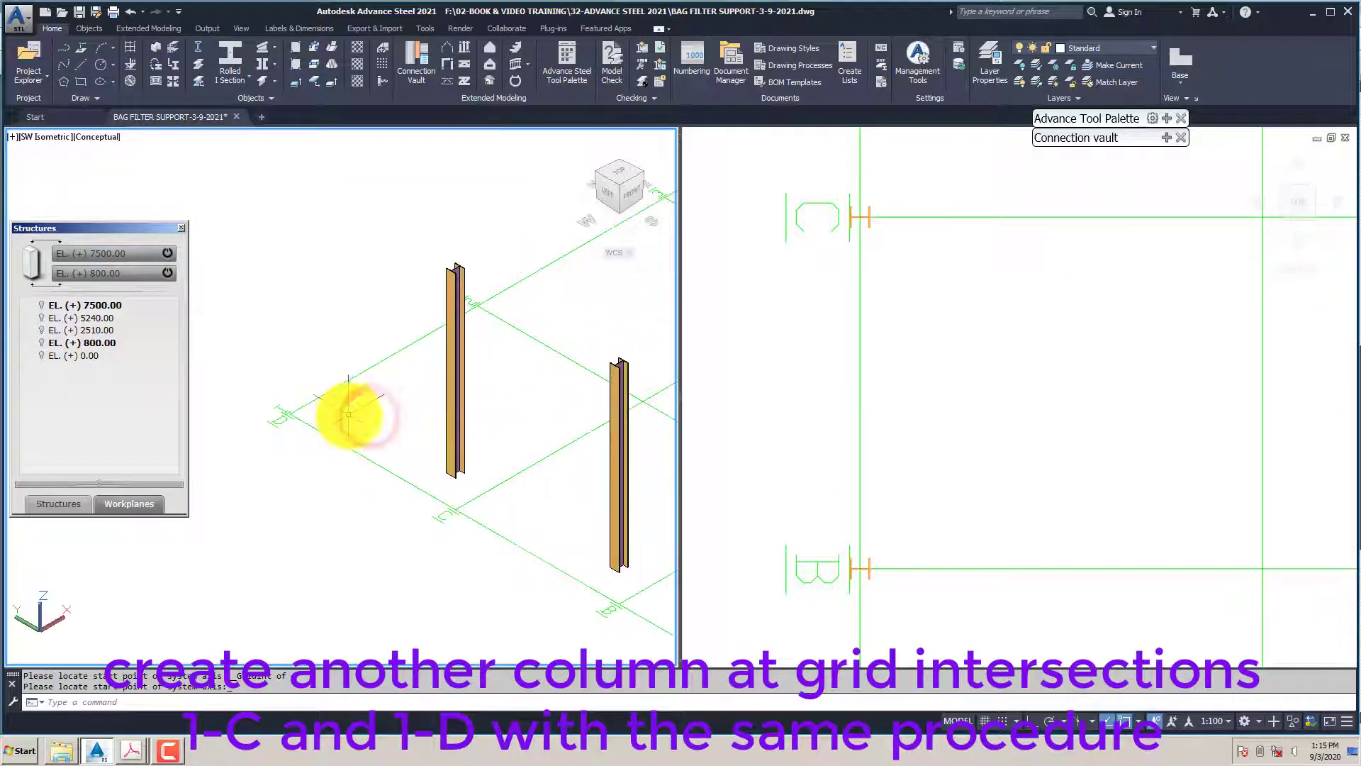
key("Return")
scroll(314, 420, "up", 2)
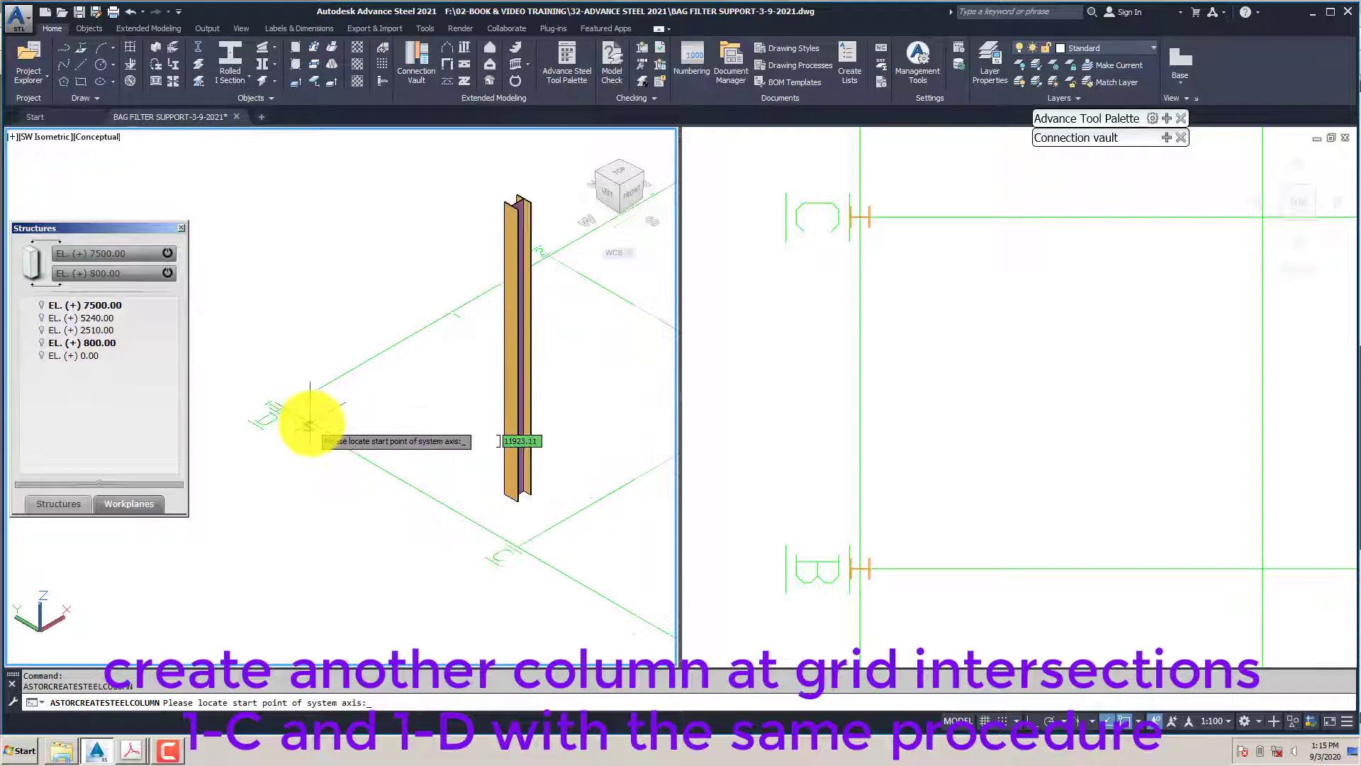
right_click(319, 423, "shift")
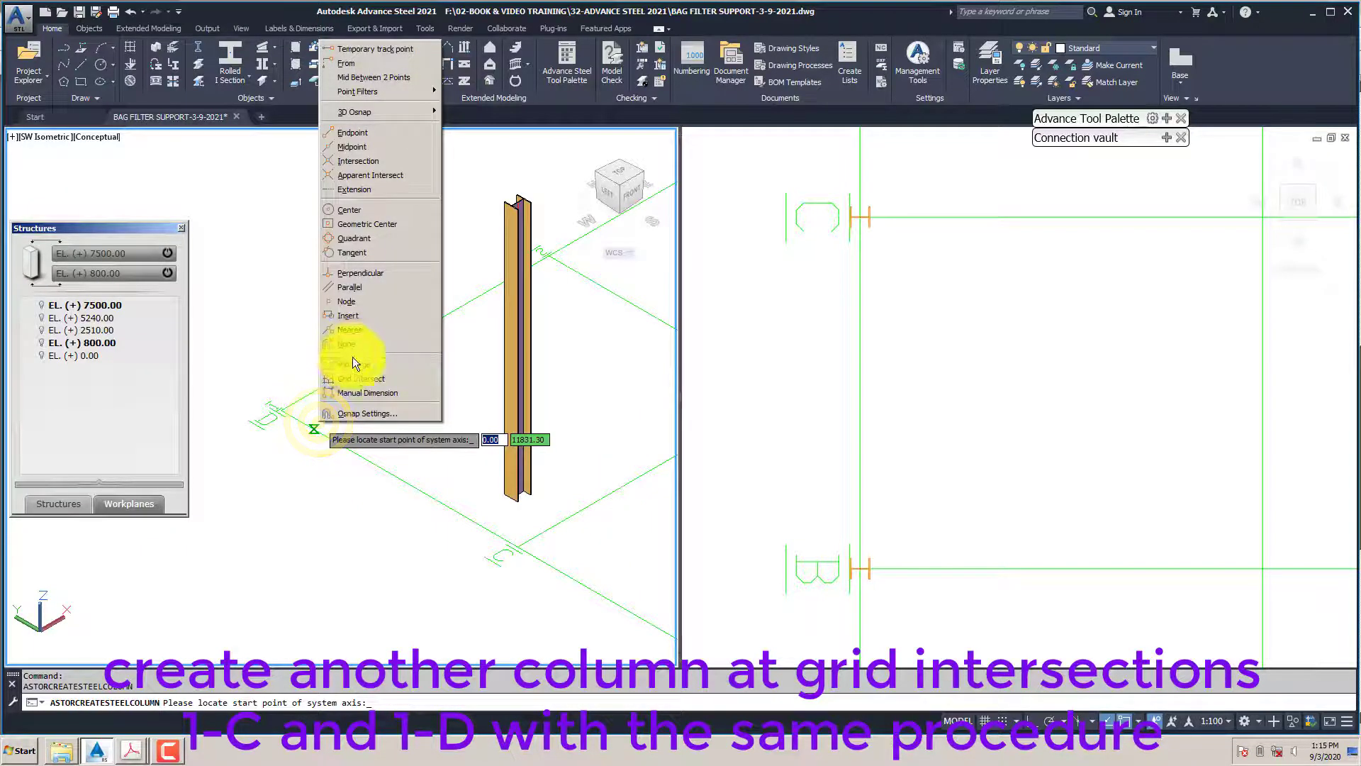
left_click(350, 376)
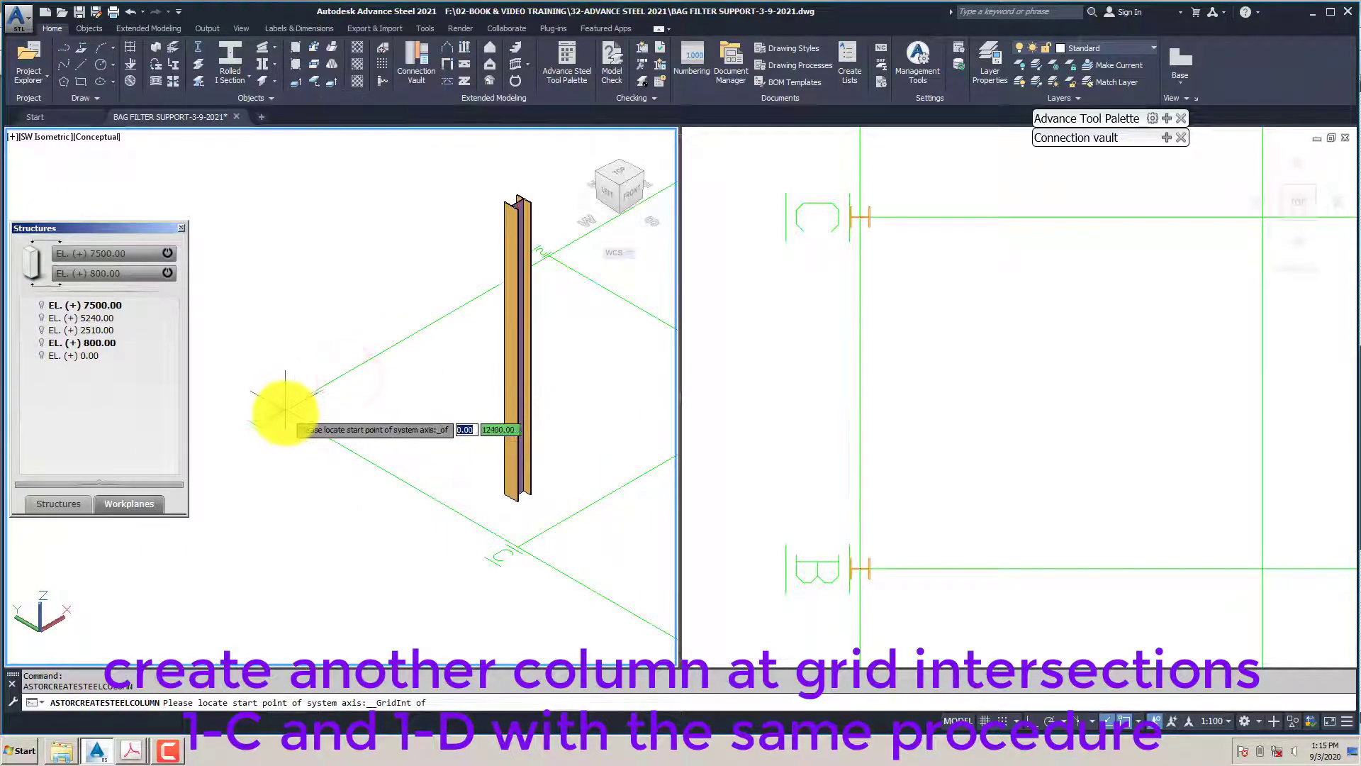
left_click(908, 416)
scroll(906, 429, "up", 3)
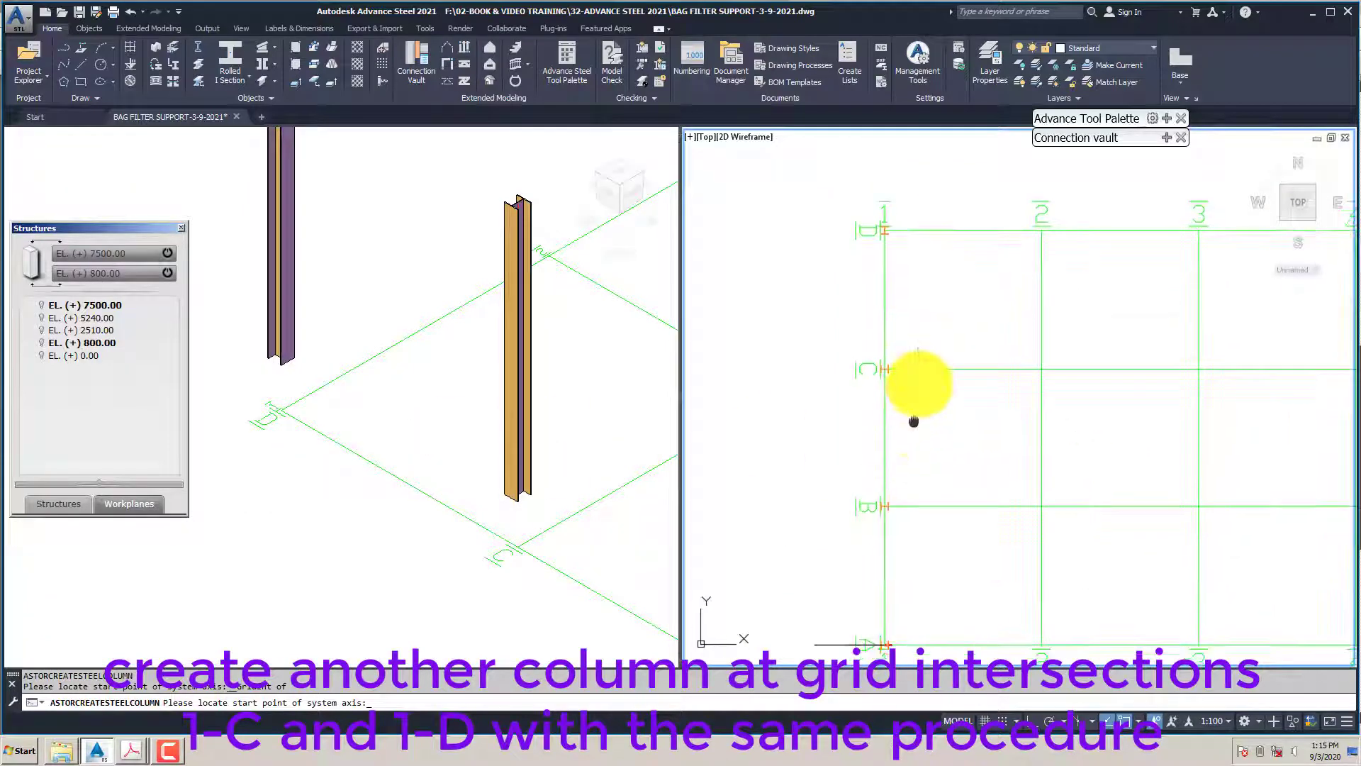
scroll(902, 212, "up", 5)
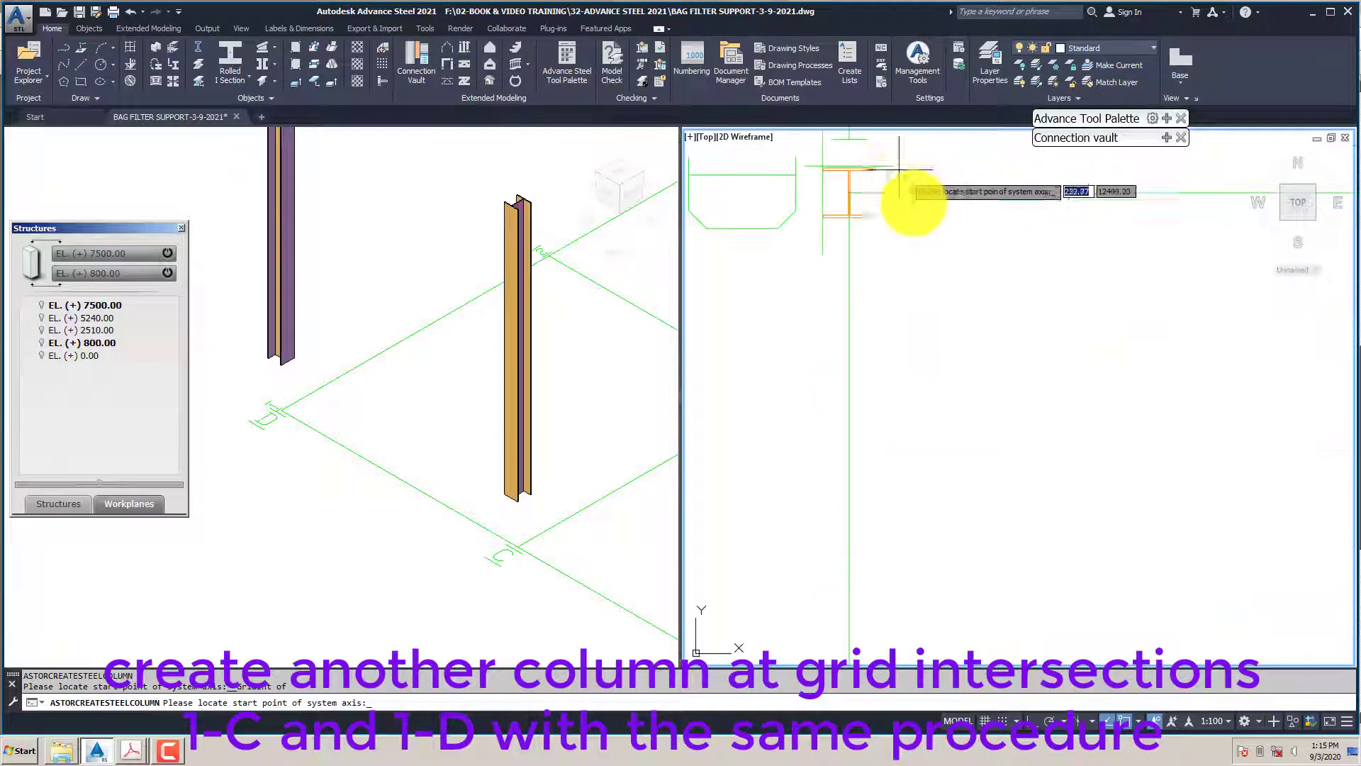
left_click(930, 267)
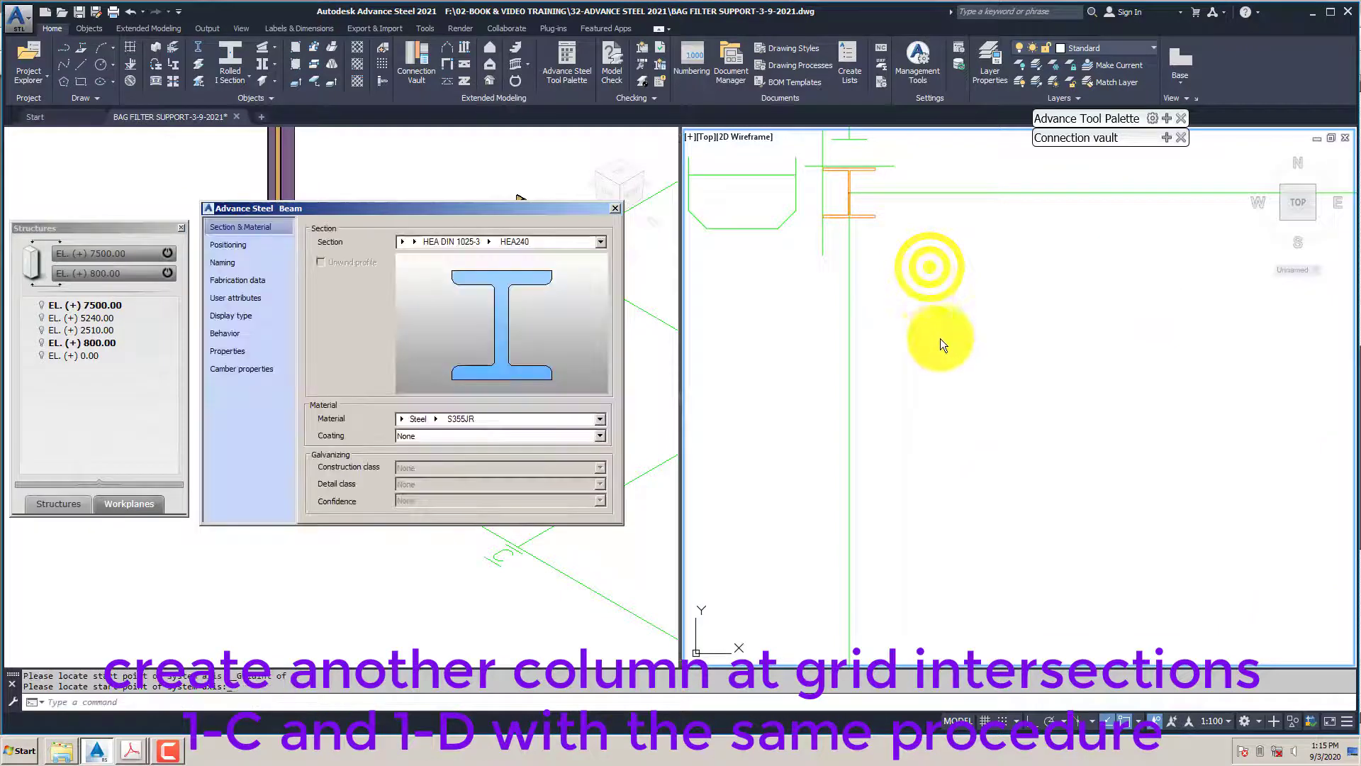
Rotate the 1-D column 90 degrees to match the other columns
left_click(251, 244)
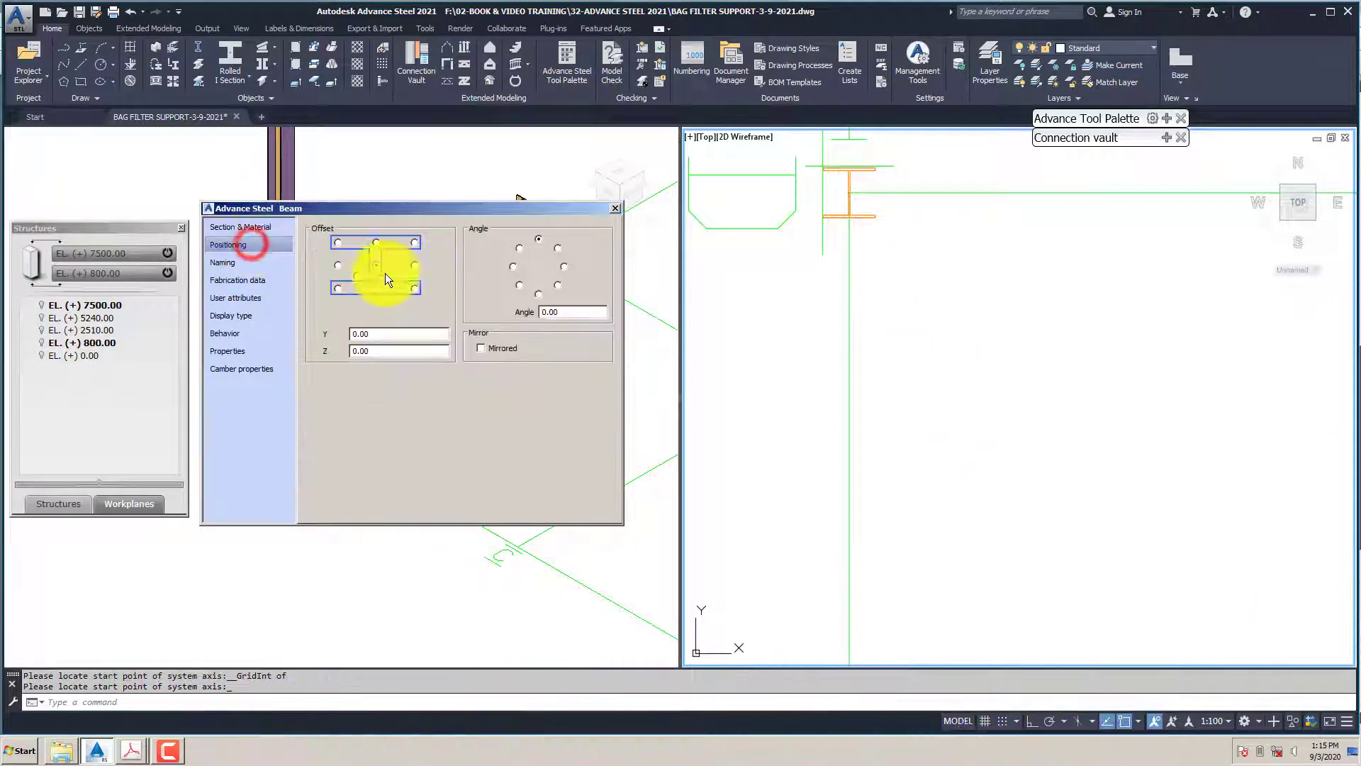
left_click(572, 268)
left_click(614, 209)
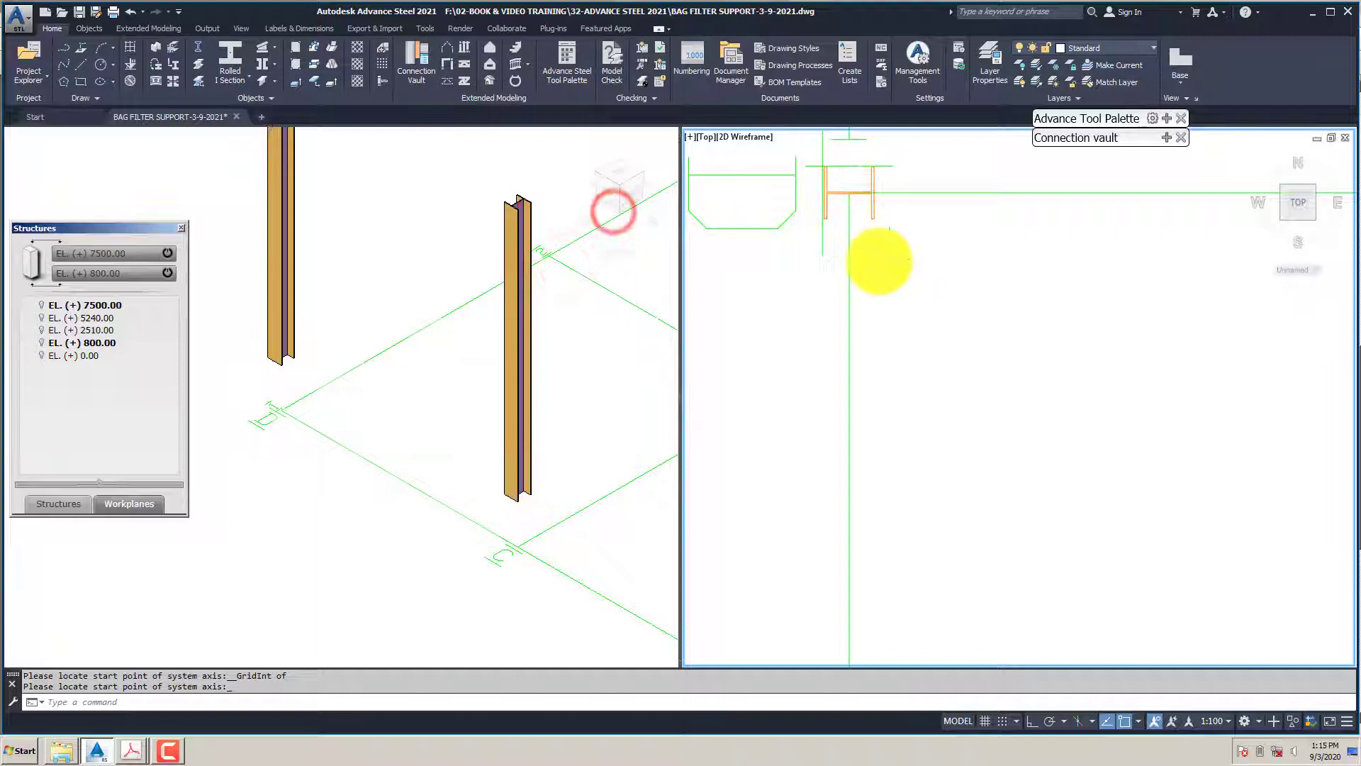
scroll(879, 261, "down", 5)
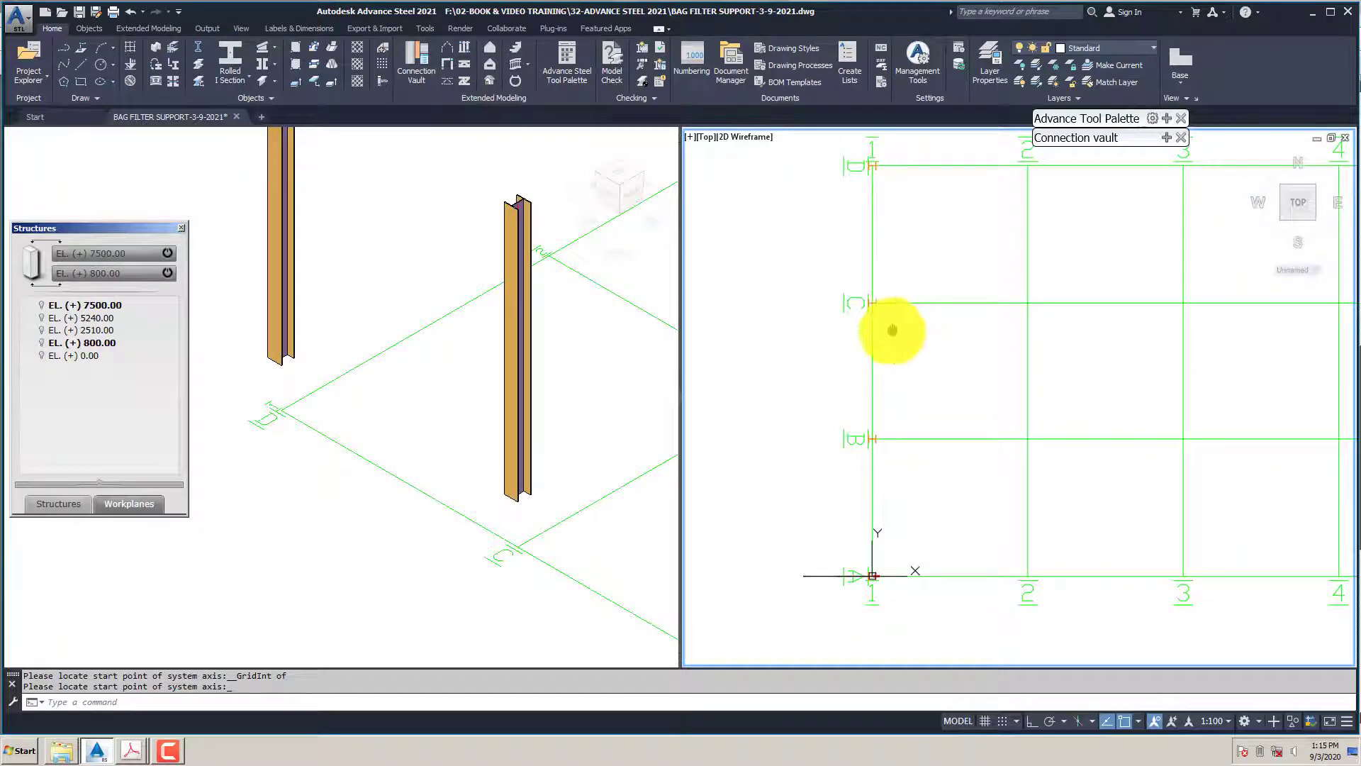
left_click(424, 388)
scroll(411, 429, "down", 5)
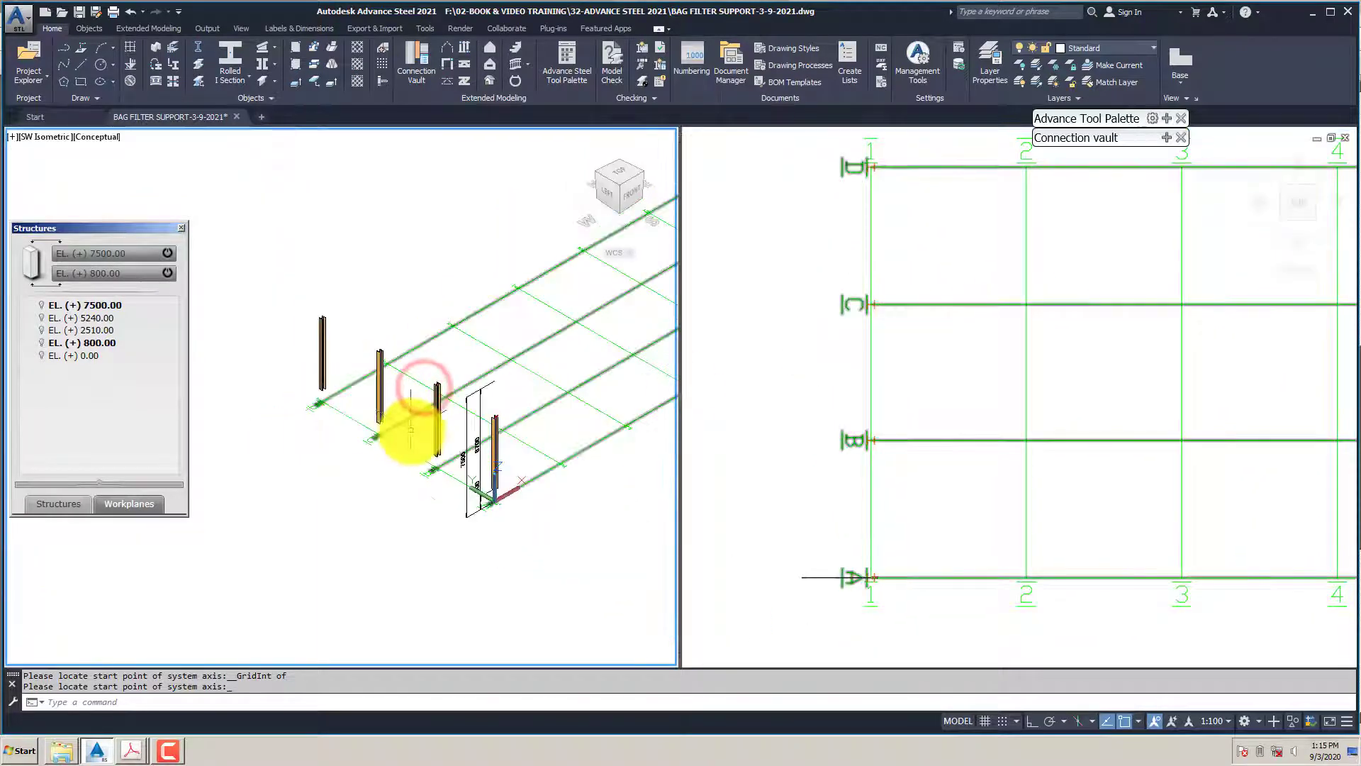
Zoom the isometric view and display the level list from EL. (+) 7500.00 to 0.00
scroll(411, 429, "up", 3)
scroll(411, 429, "up", 2)
scroll(411, 427, "down", 4)
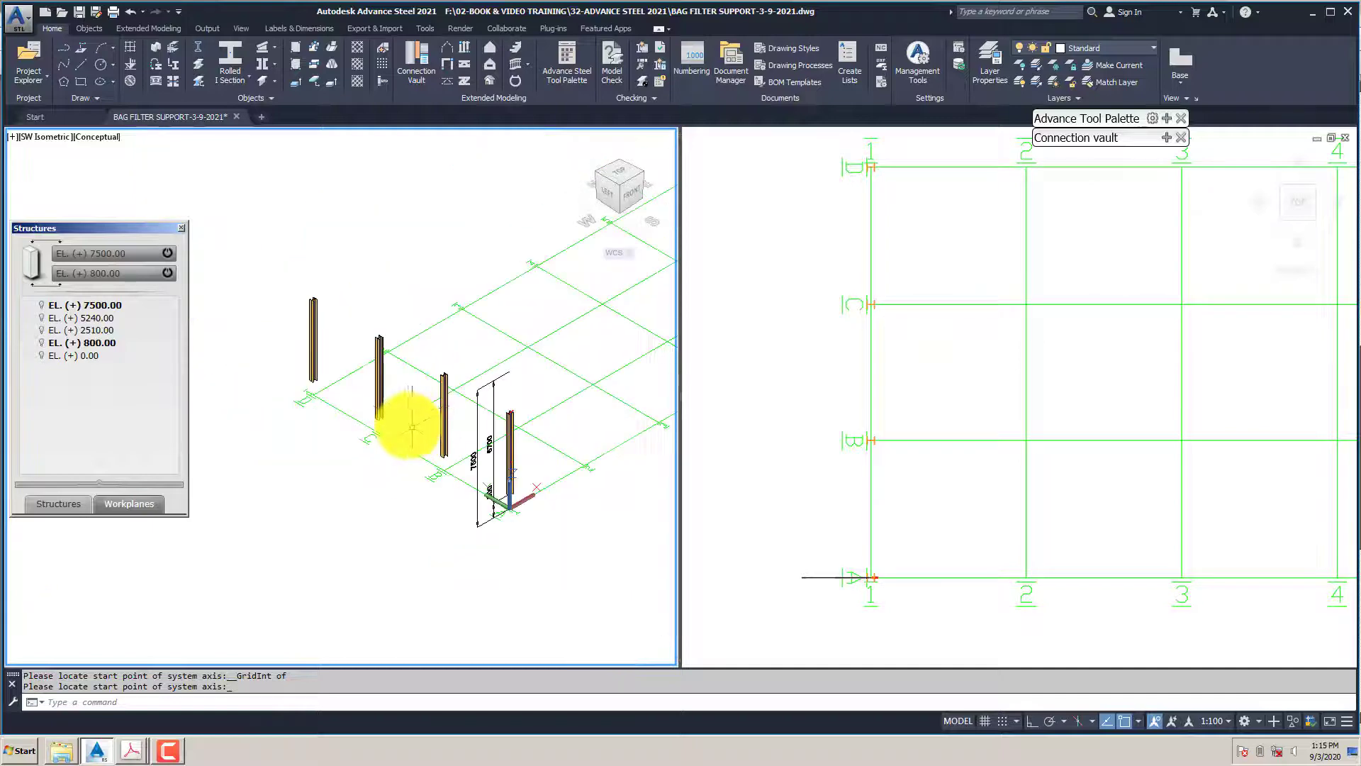
scroll(411, 428, "up", 2)
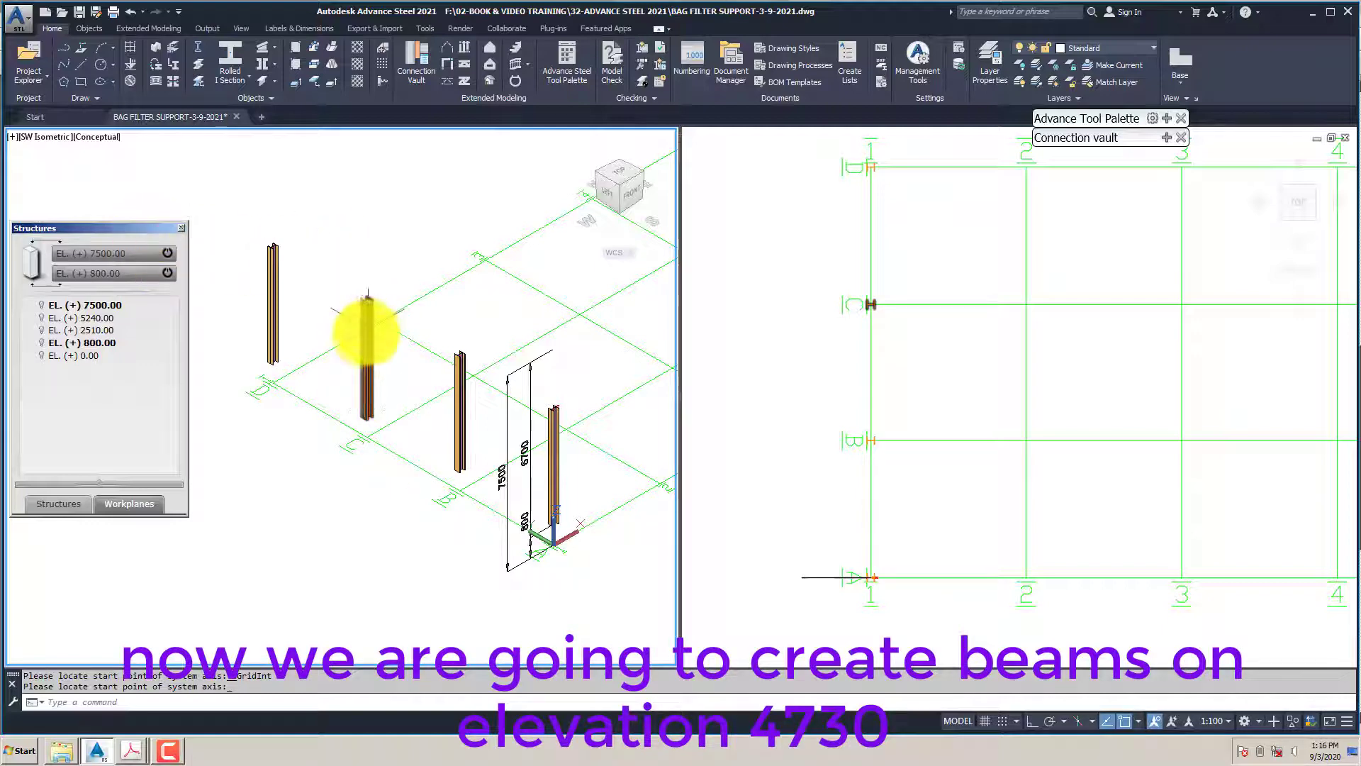
scroll(447, 451, "up", 1)
scroll(449, 404, "down", 1)
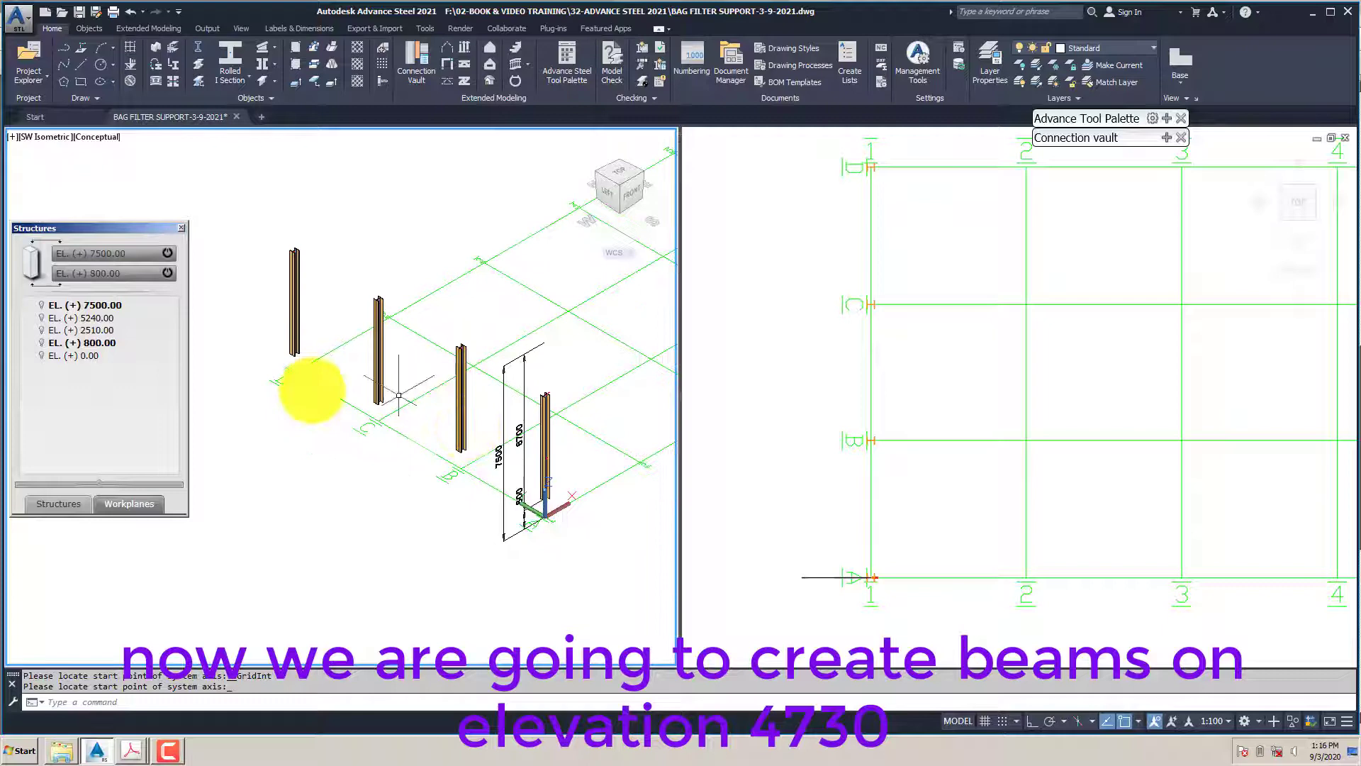
left_click(74, 502)
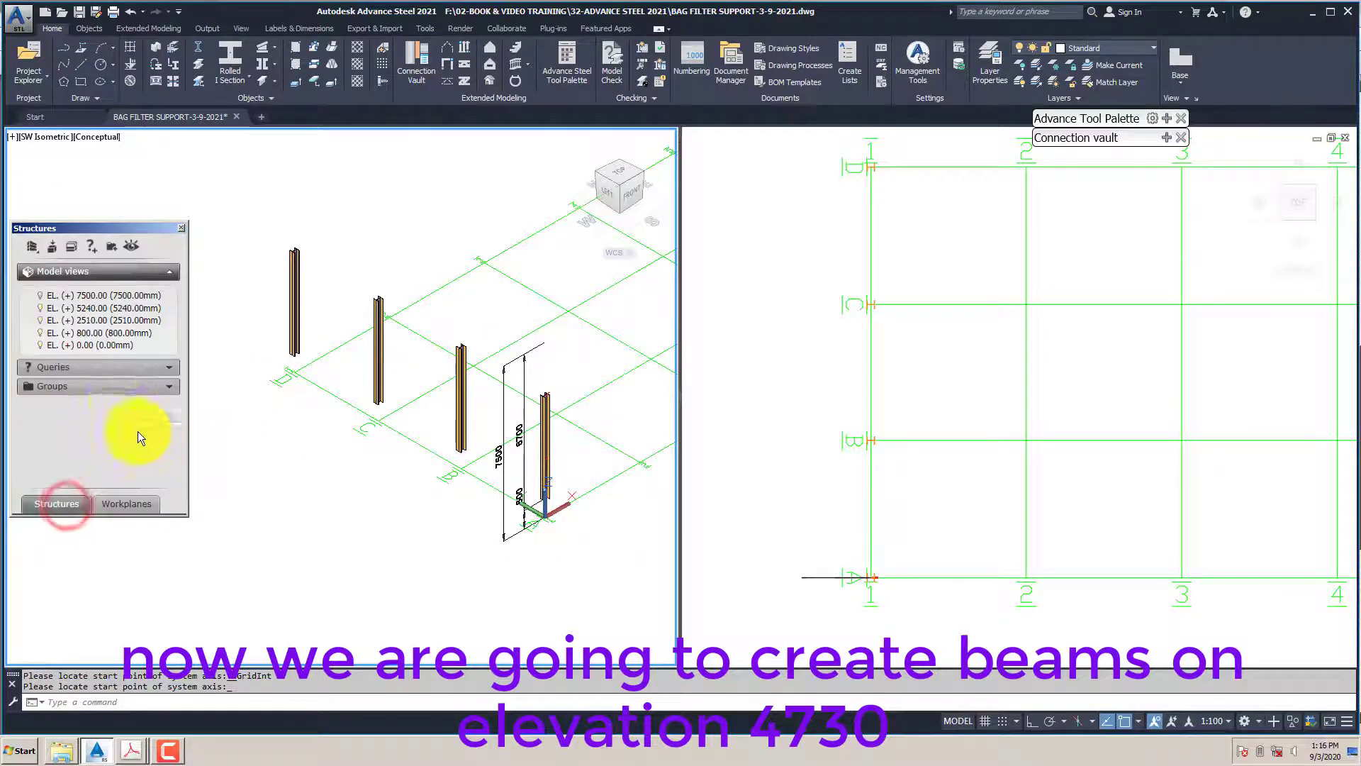
Compute the beam elevation 800 + 3930 = 4730 in Calculator beside the SHT-04 drawing
left_click(131, 750)
left_click(84, 718)
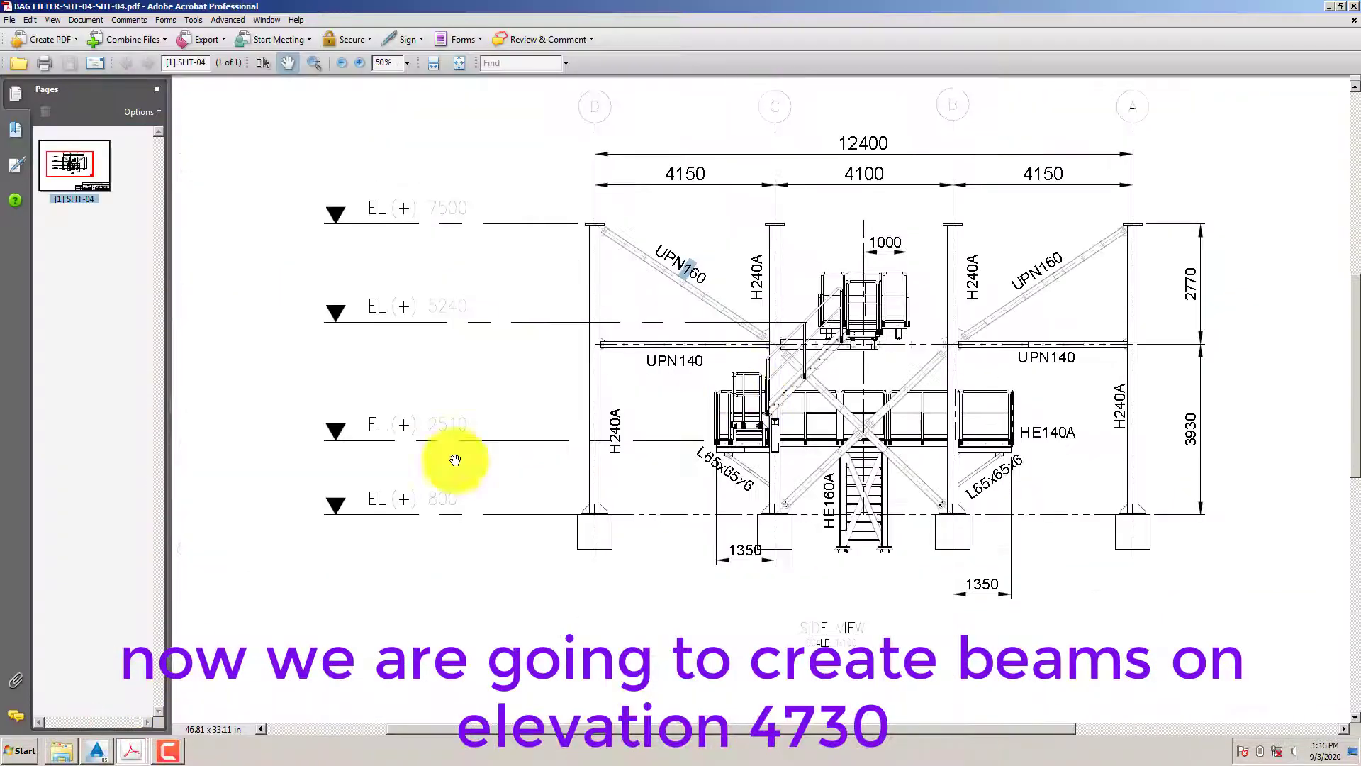
left_click(14, 753)
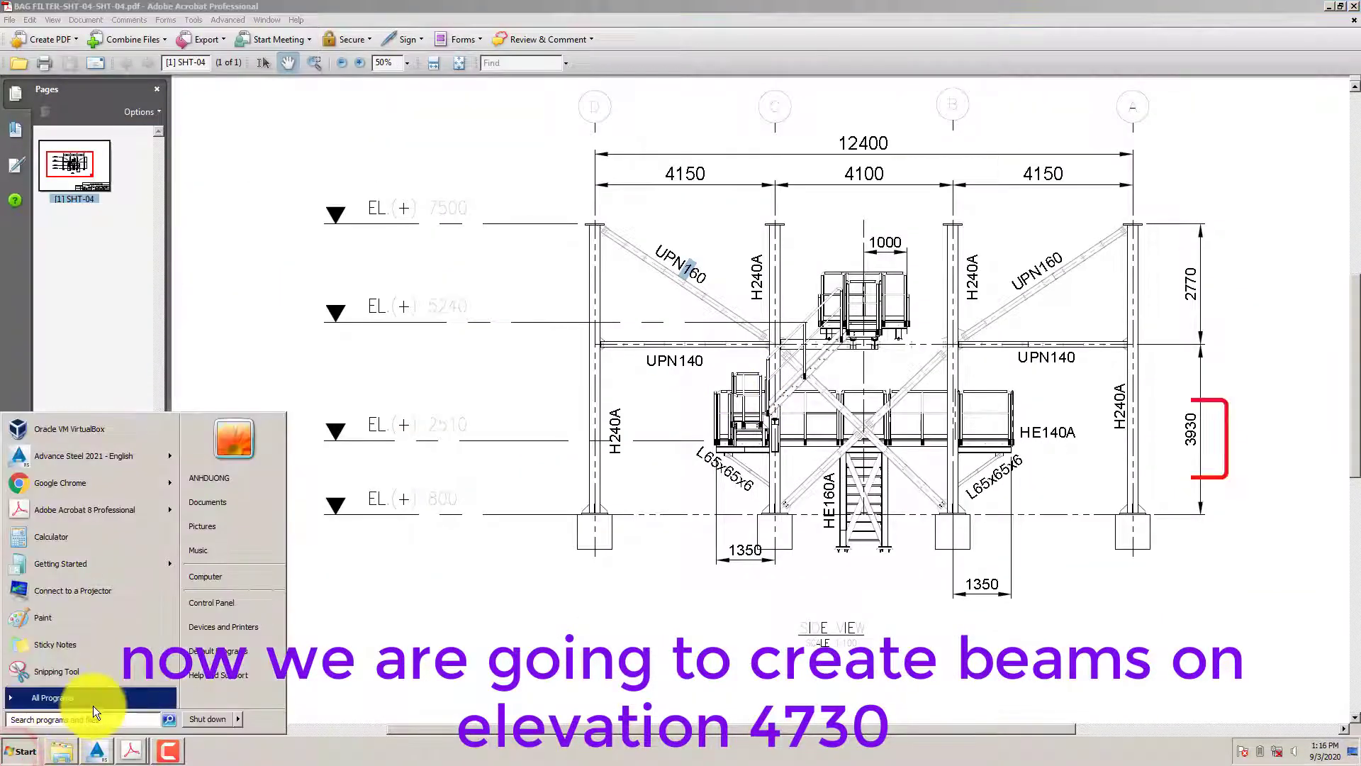
left_click(42, 544)
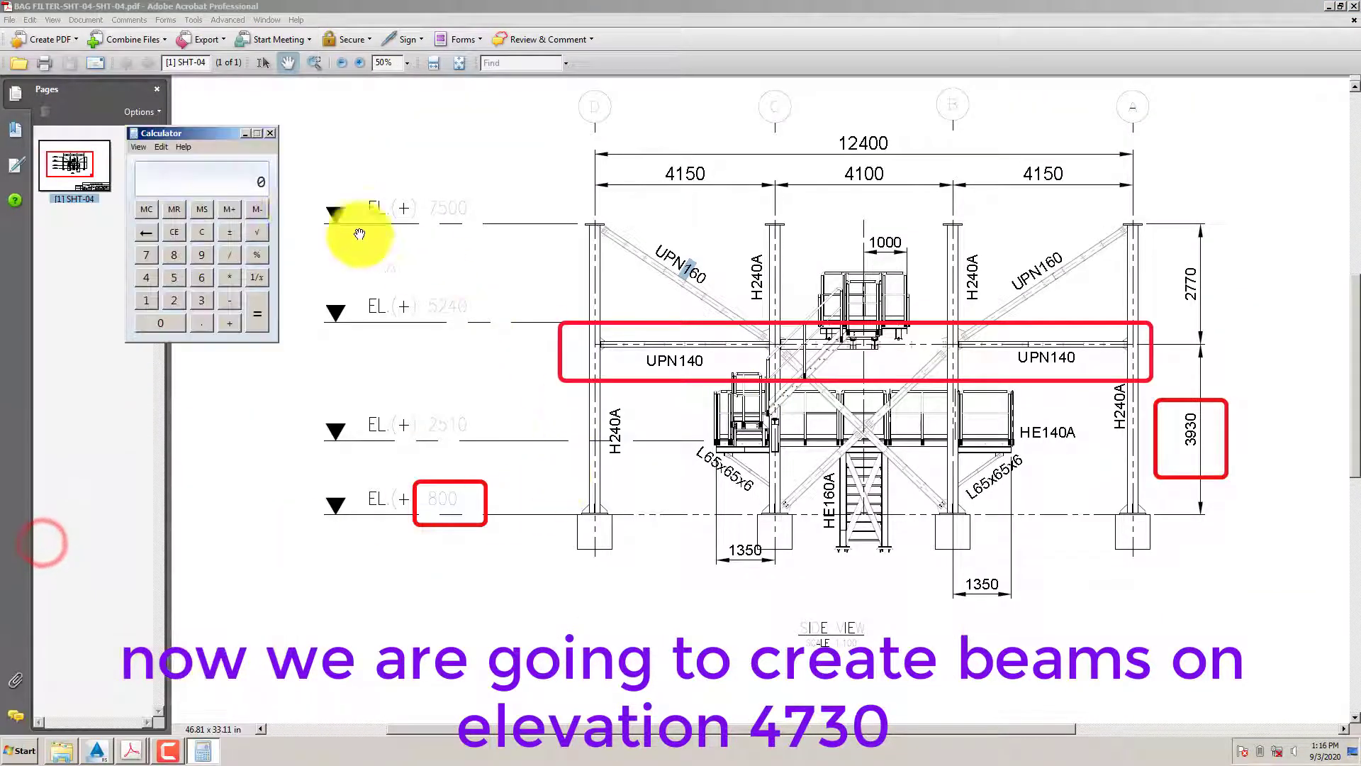
mouse_move(189, 139)
left_mouse_down()
mouse_move(652, 354)
mouse_move(797, 470)
mouse_move(732, 472)
left_mouse_up()
type("800 + ")
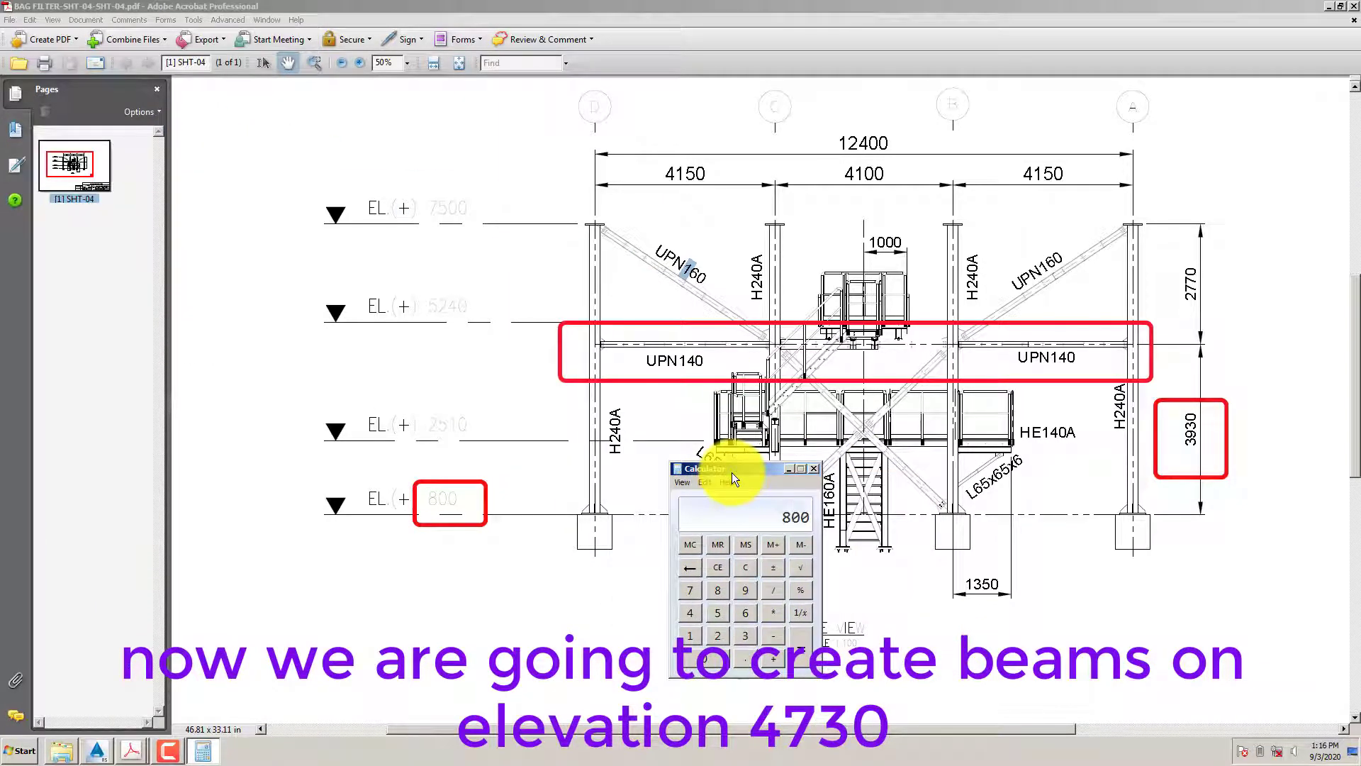
type("3930")
key("Return")
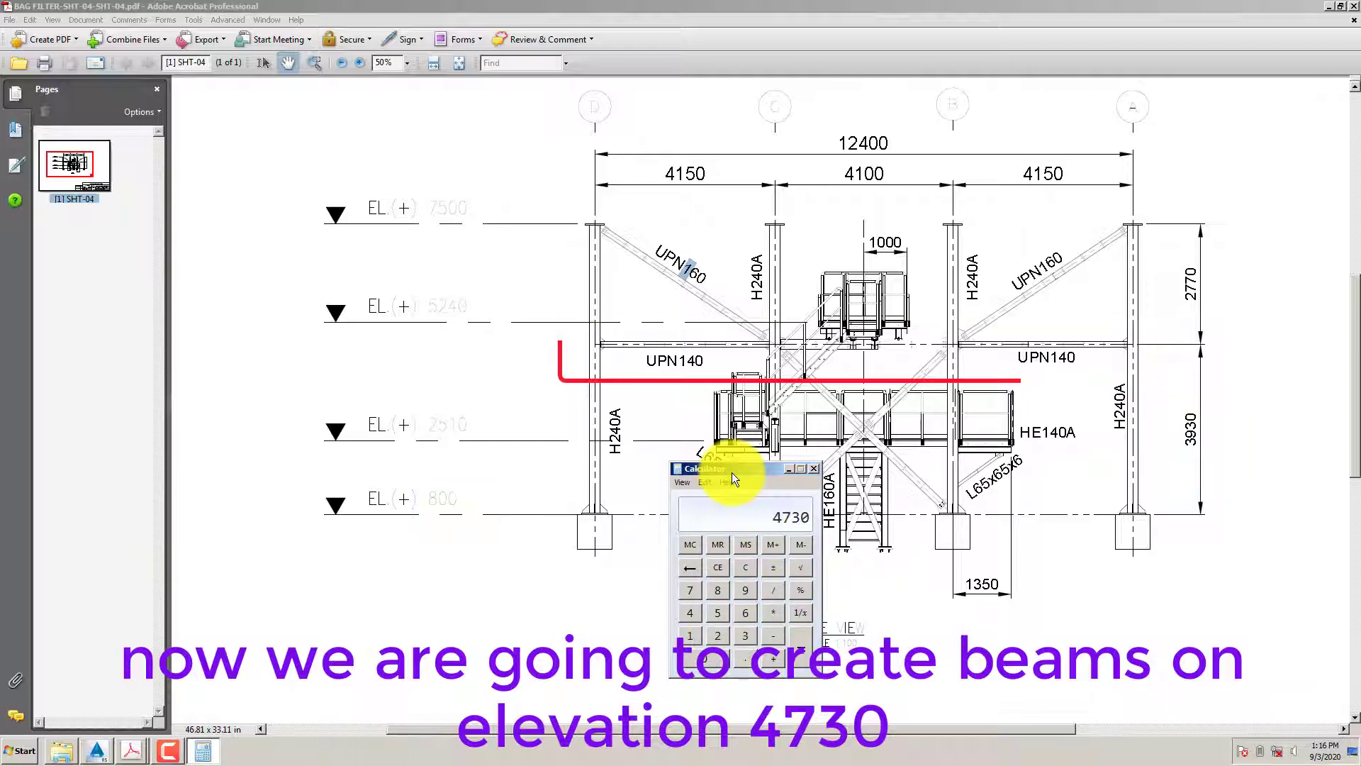
left_click(97, 751)
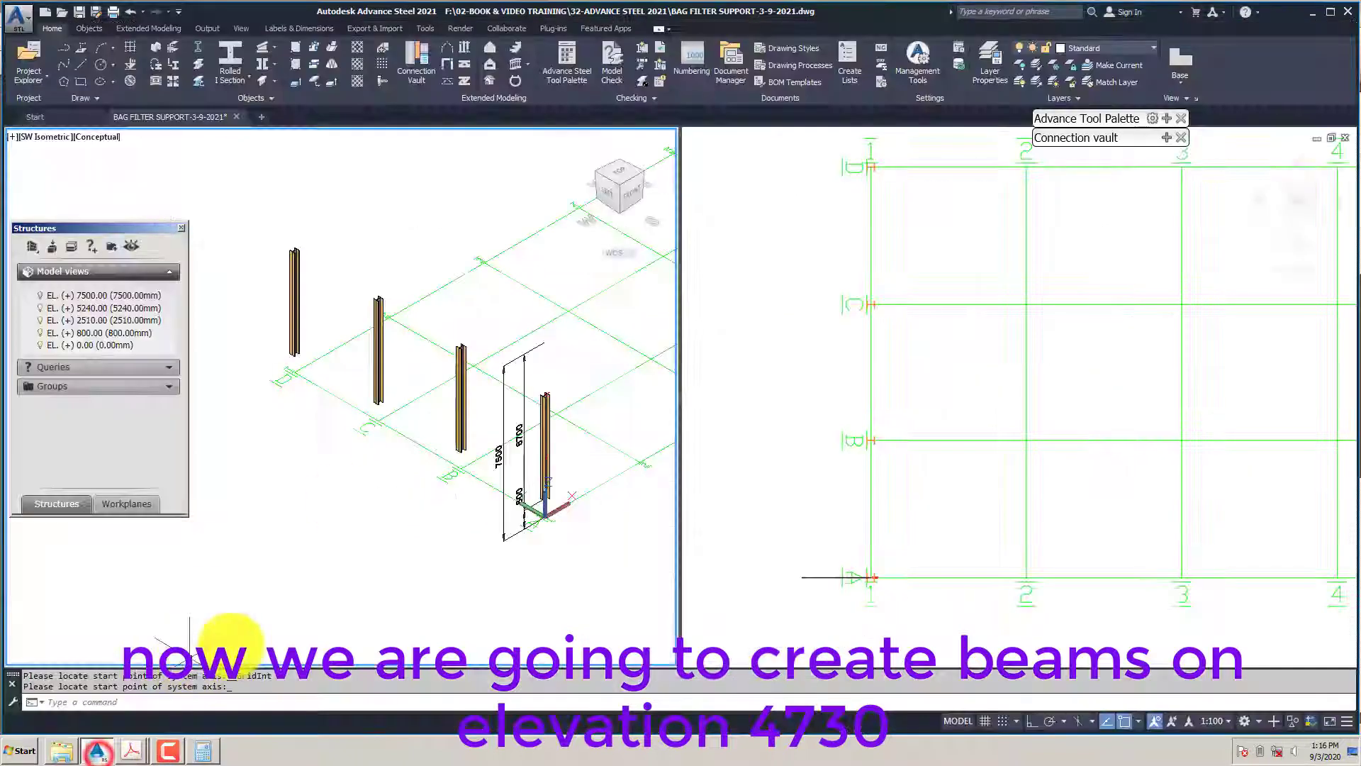
Start a new level and name it EL. (+) 4730.00
left_click(67, 248)
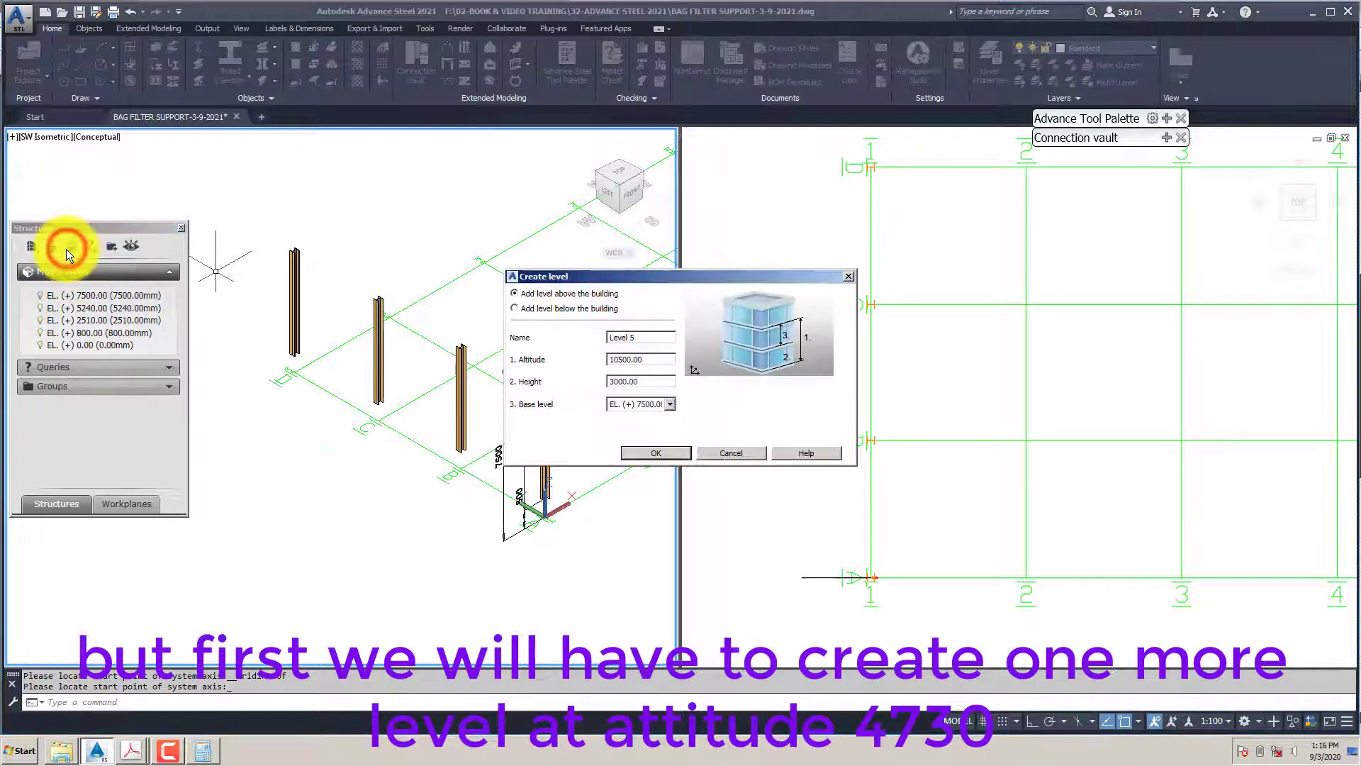
left_click_drag(643, 339, 580, 333)
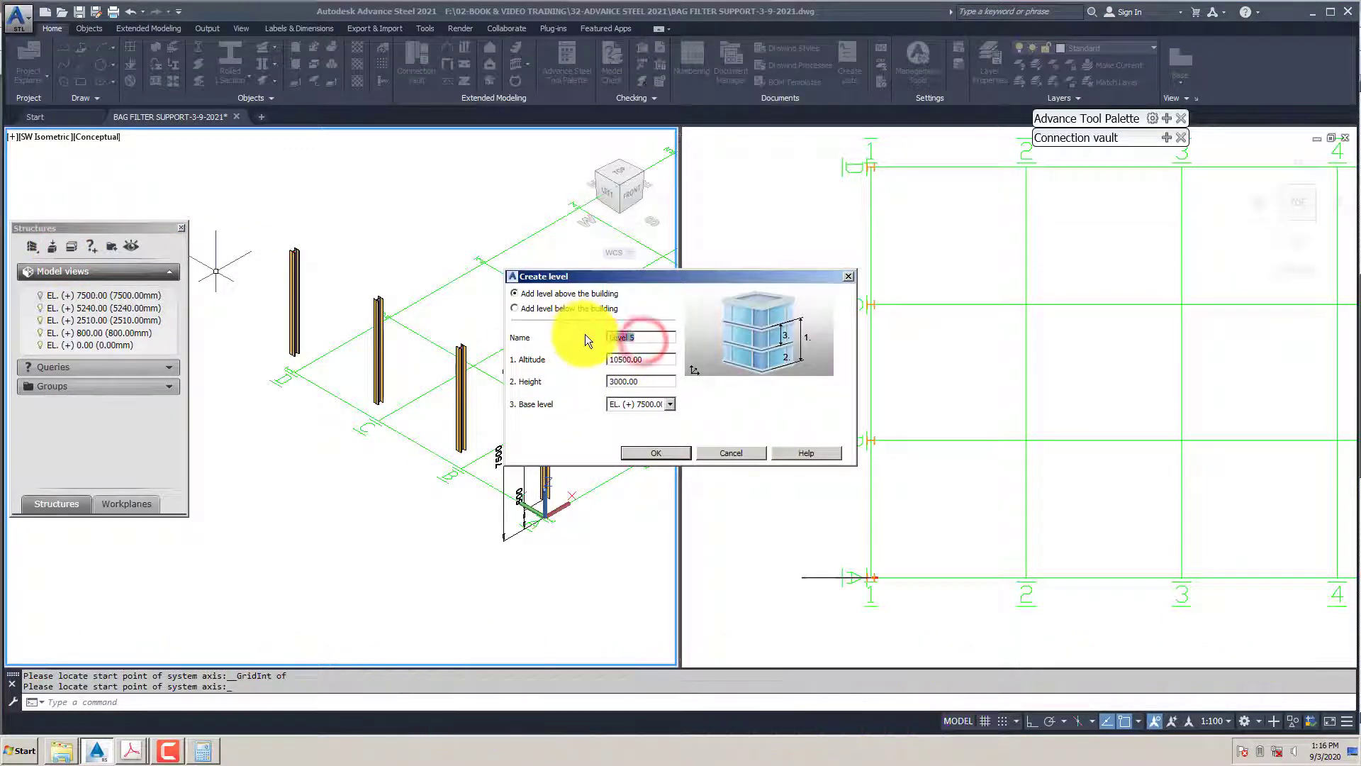
type("EL. (+")
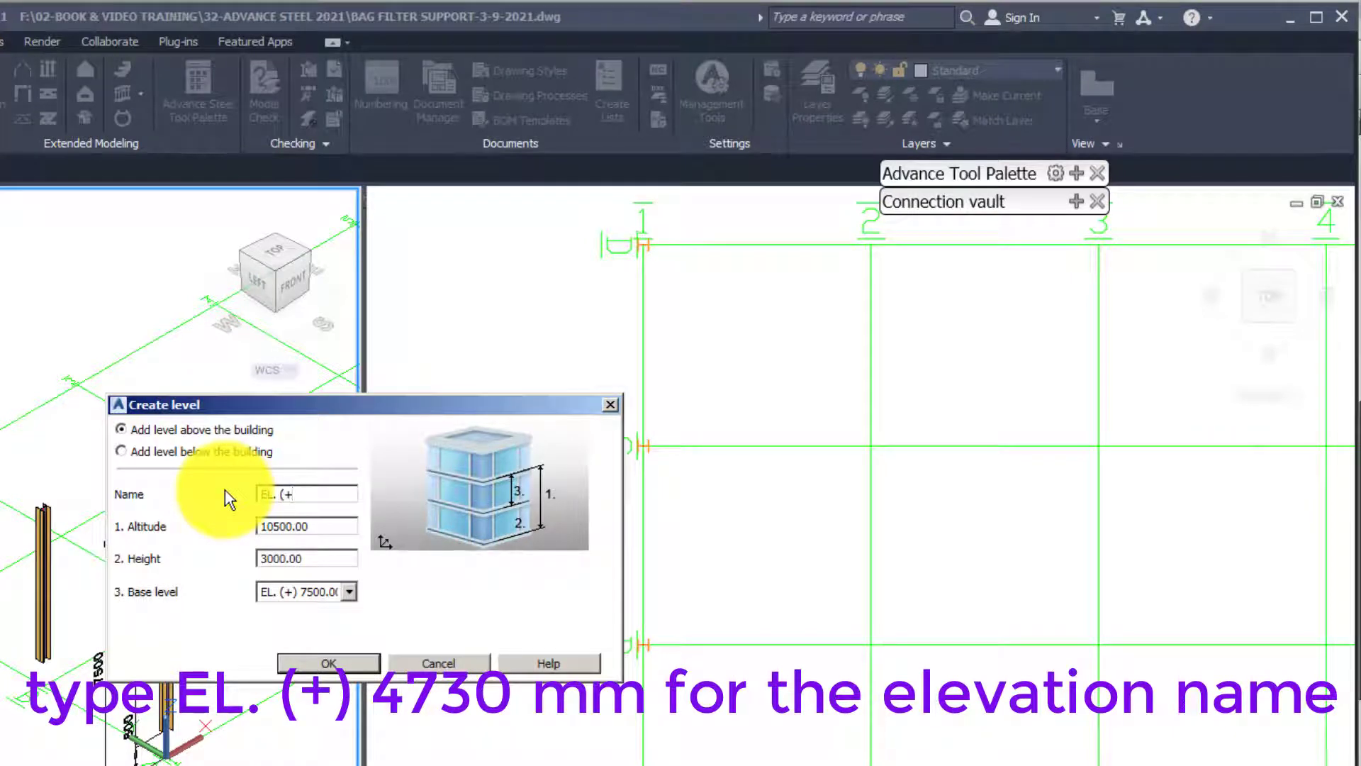
type(")")
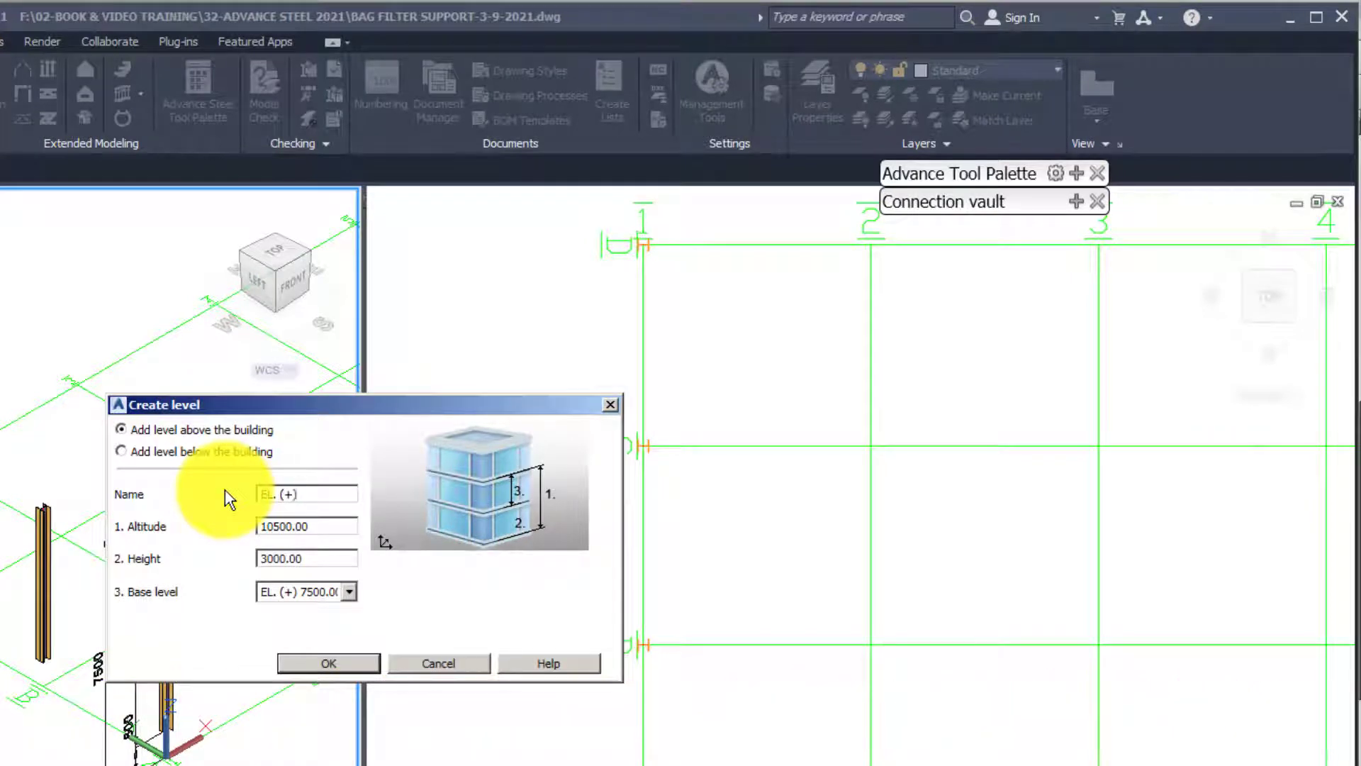
type(" 4730.00")
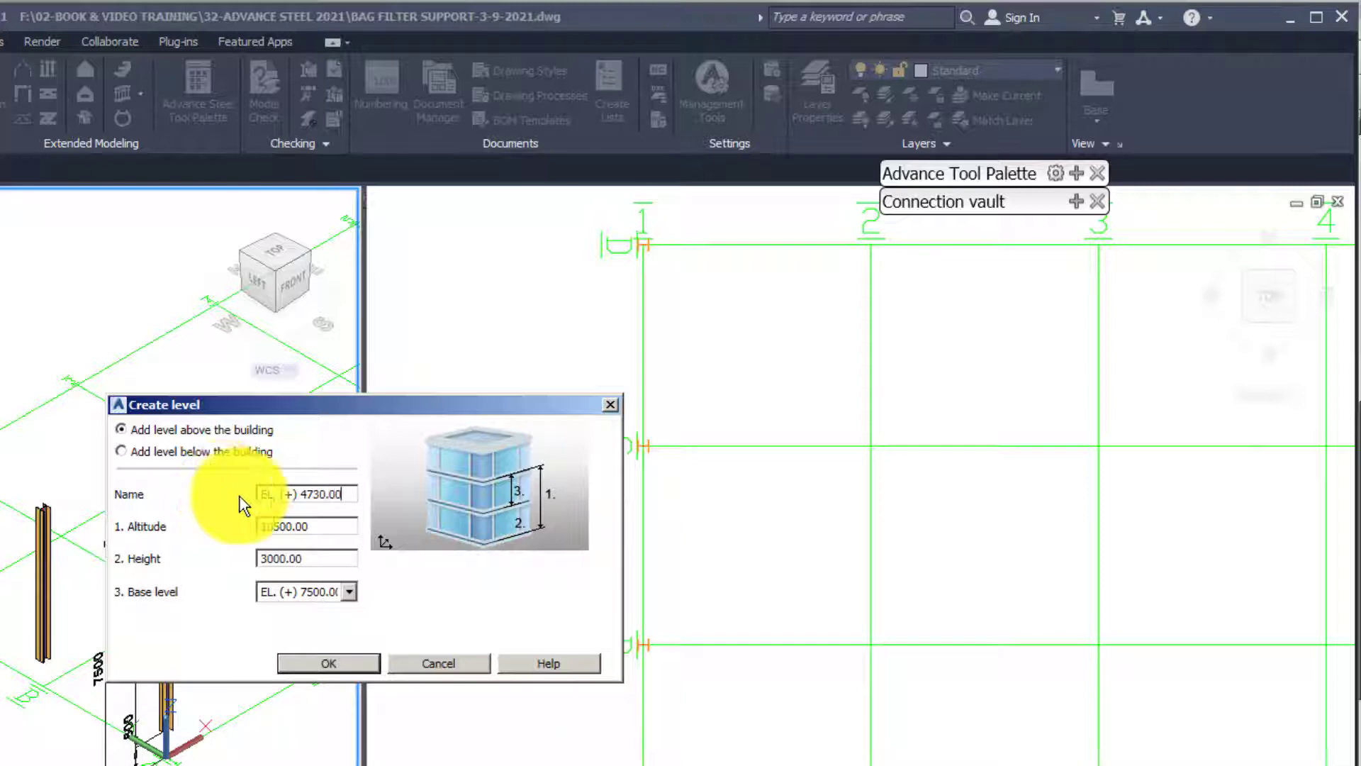
left_click_drag(306, 493, 348, 494)
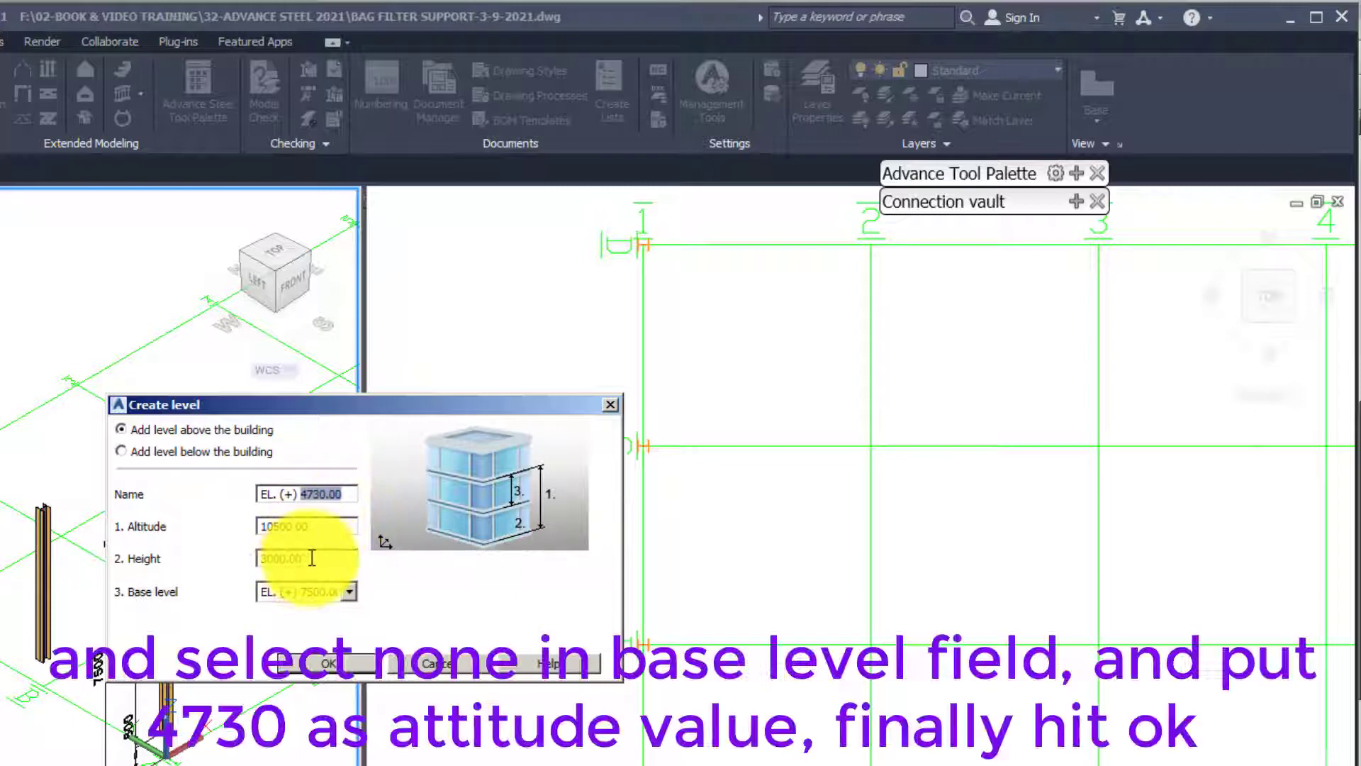
Set the level's altitude to 4730 with base level <None> and create it
left_click(312, 533)
double_click(312, 528)
type("4730")
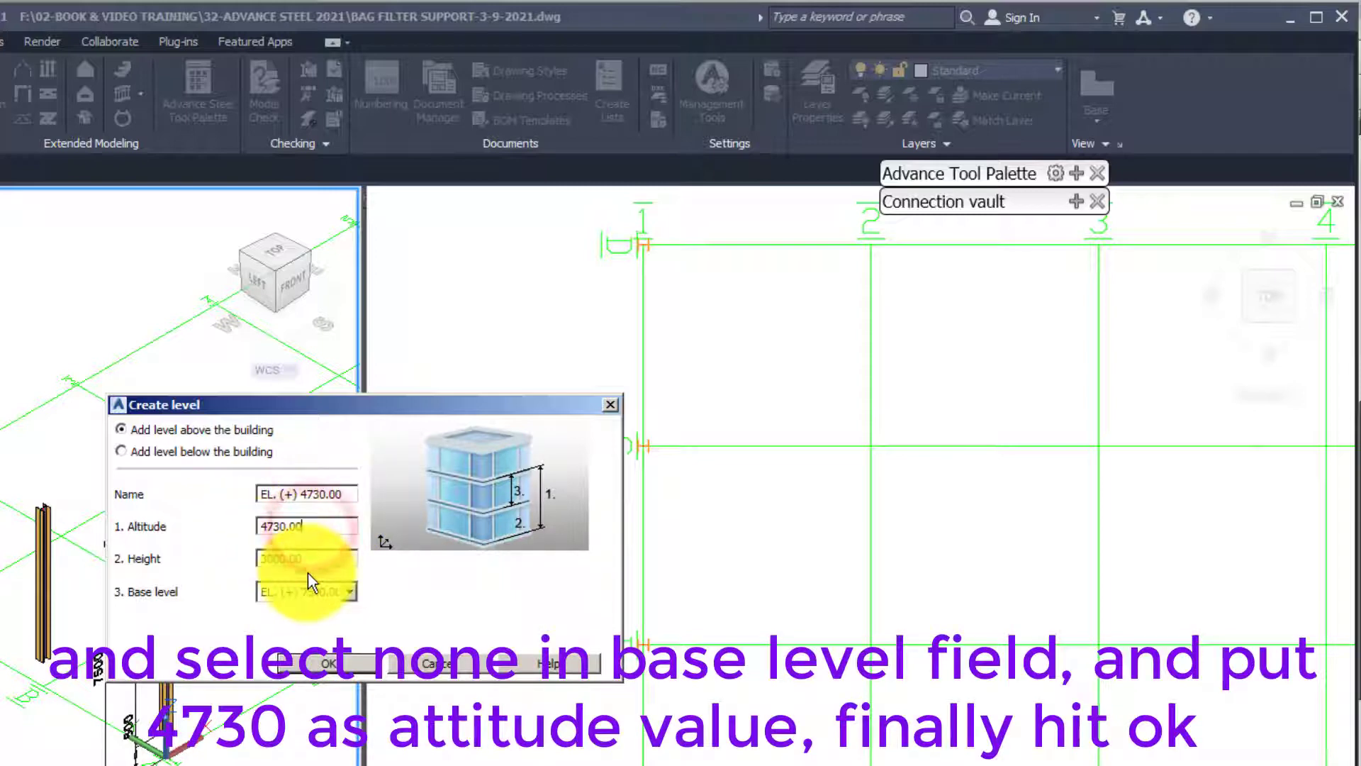
left_click(316, 559)
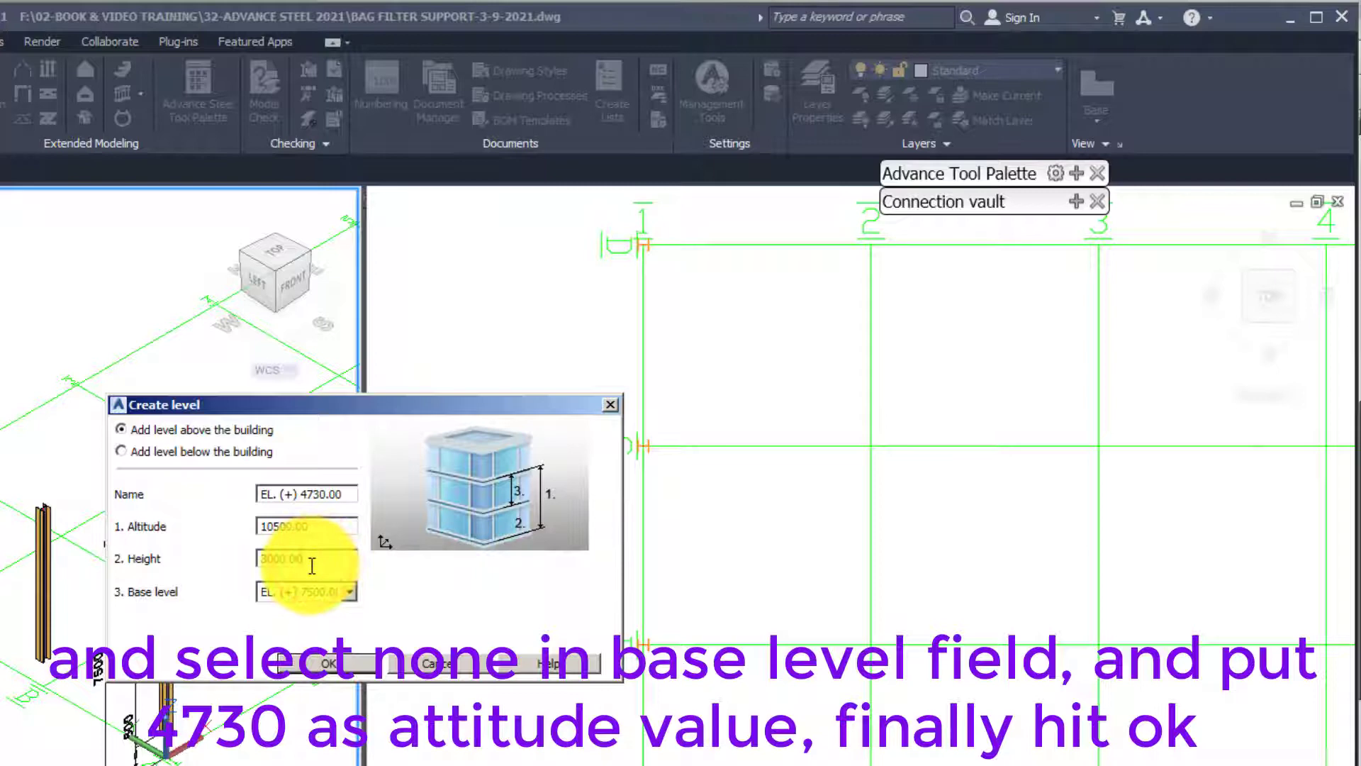
left_click(316, 592)
left_click(280, 624)
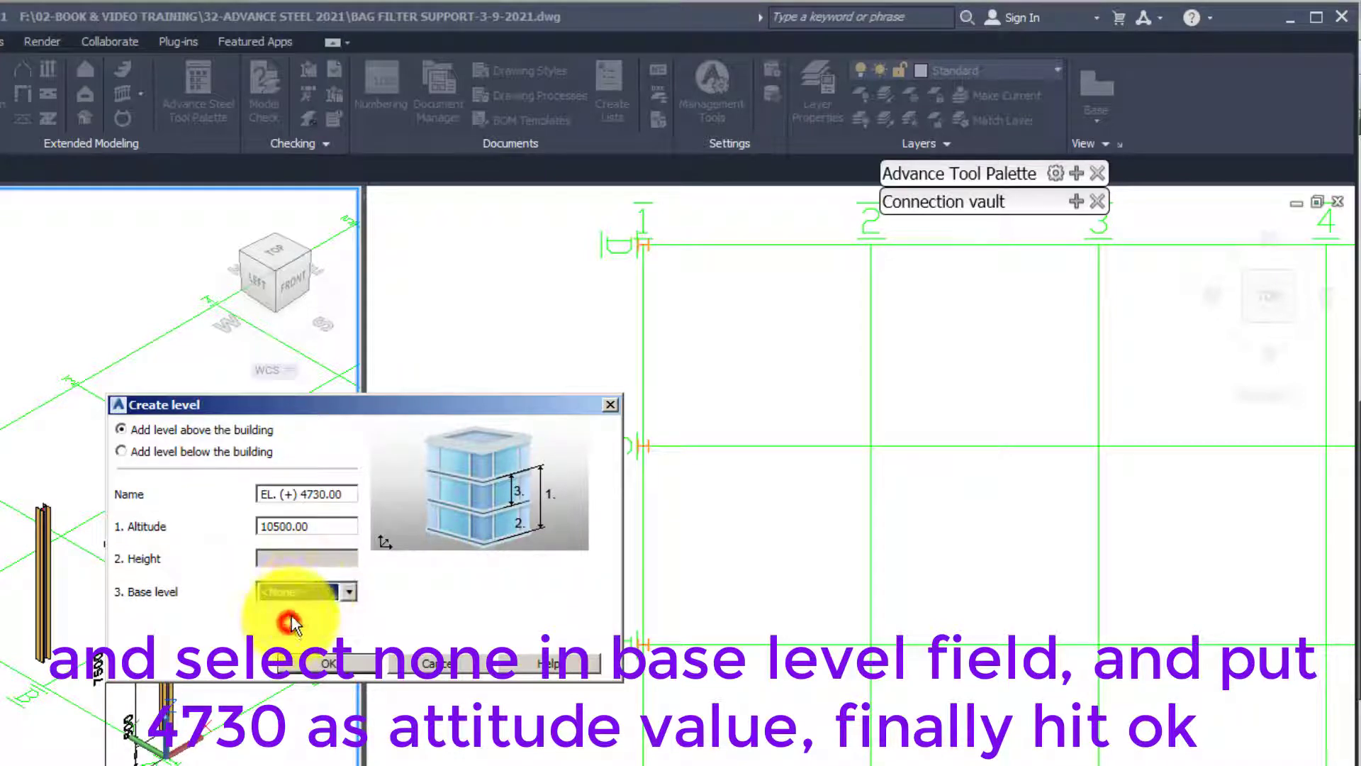
double_click(304, 526)
type("4730")
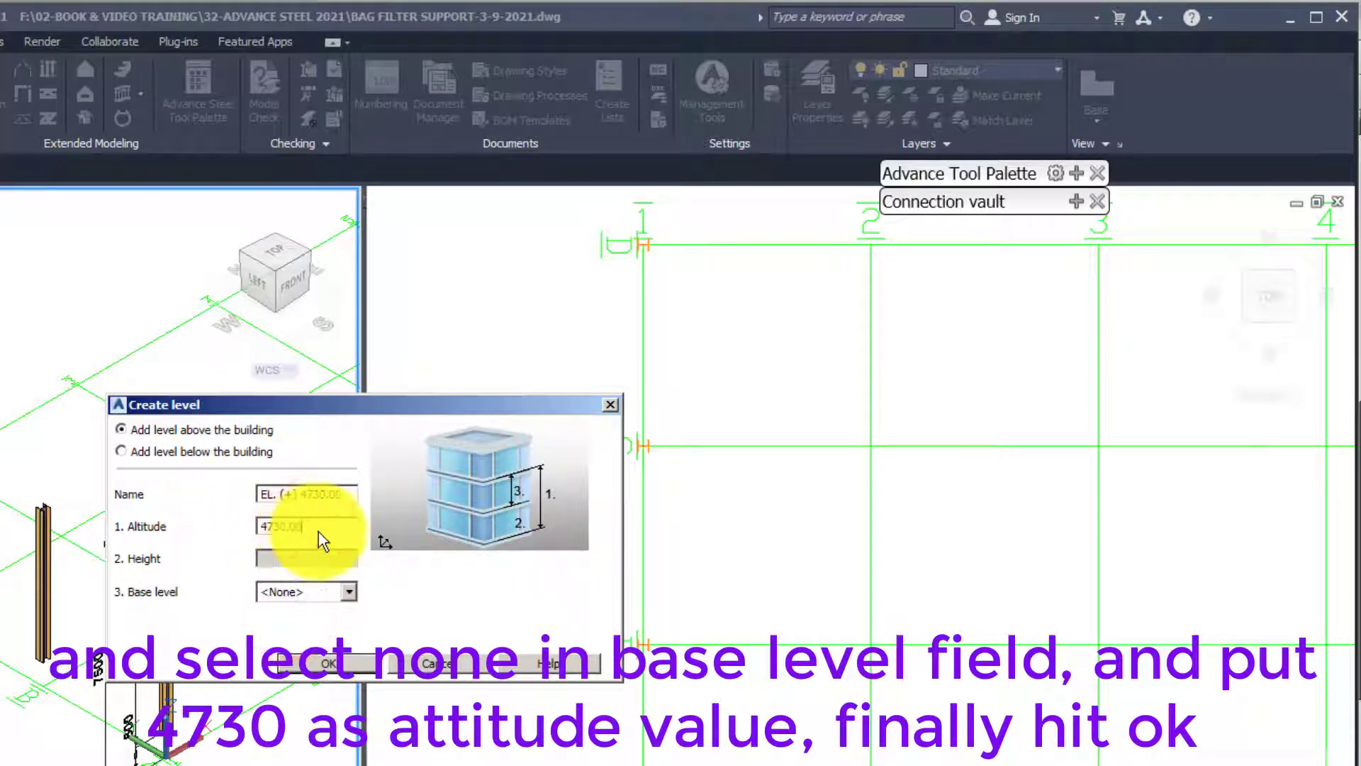
left_click(304, 594)
left_click(289, 623)
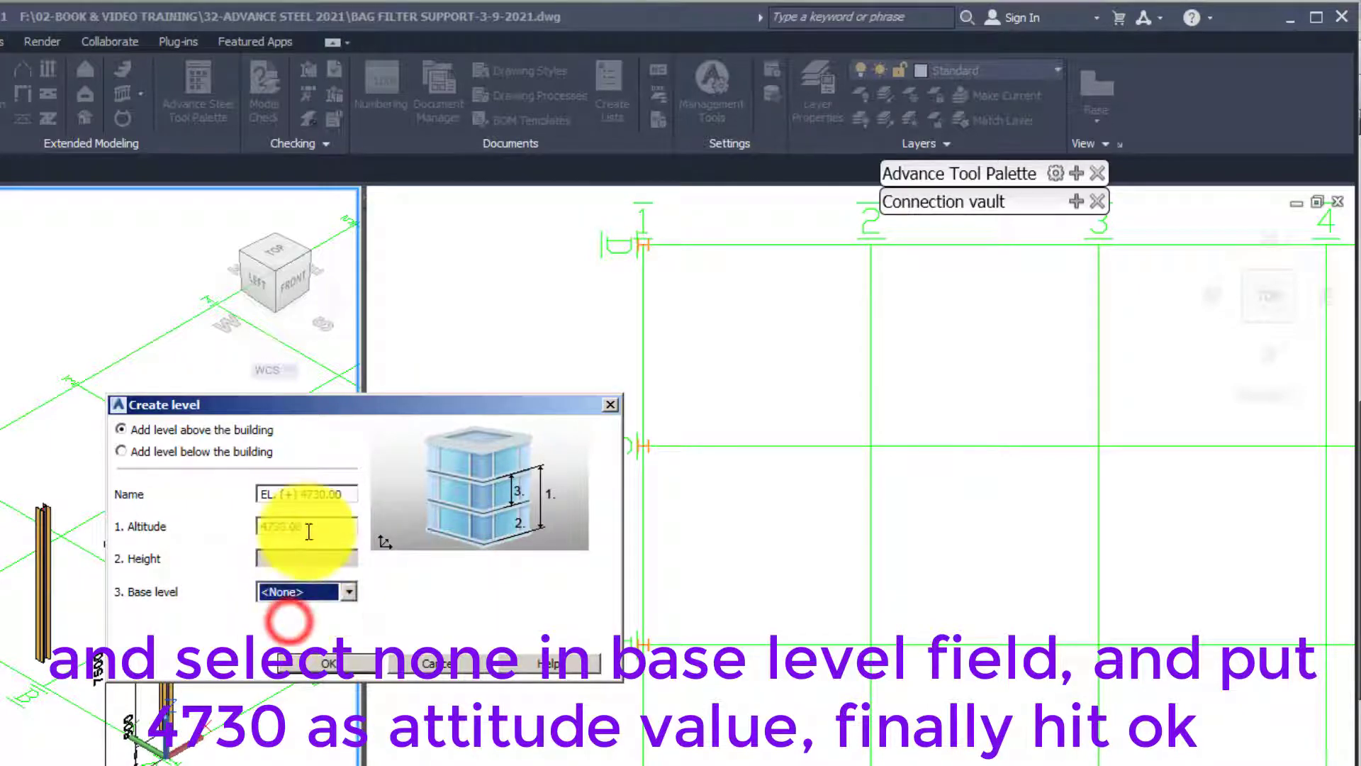
left_click(331, 661)
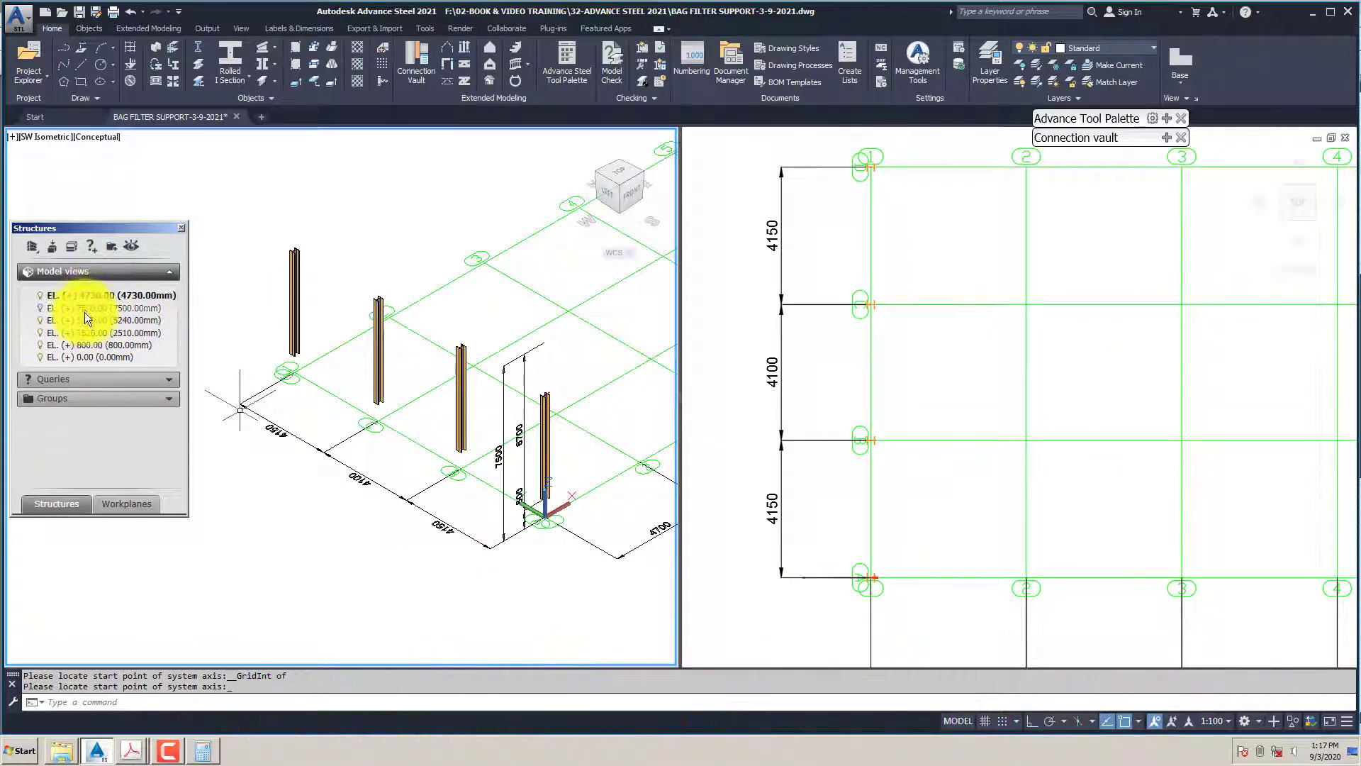
Drag EL. (+) 4730.00 in the Model views list between 5240.00 and 2510.00
left_click_drag(96, 296, 109, 322)
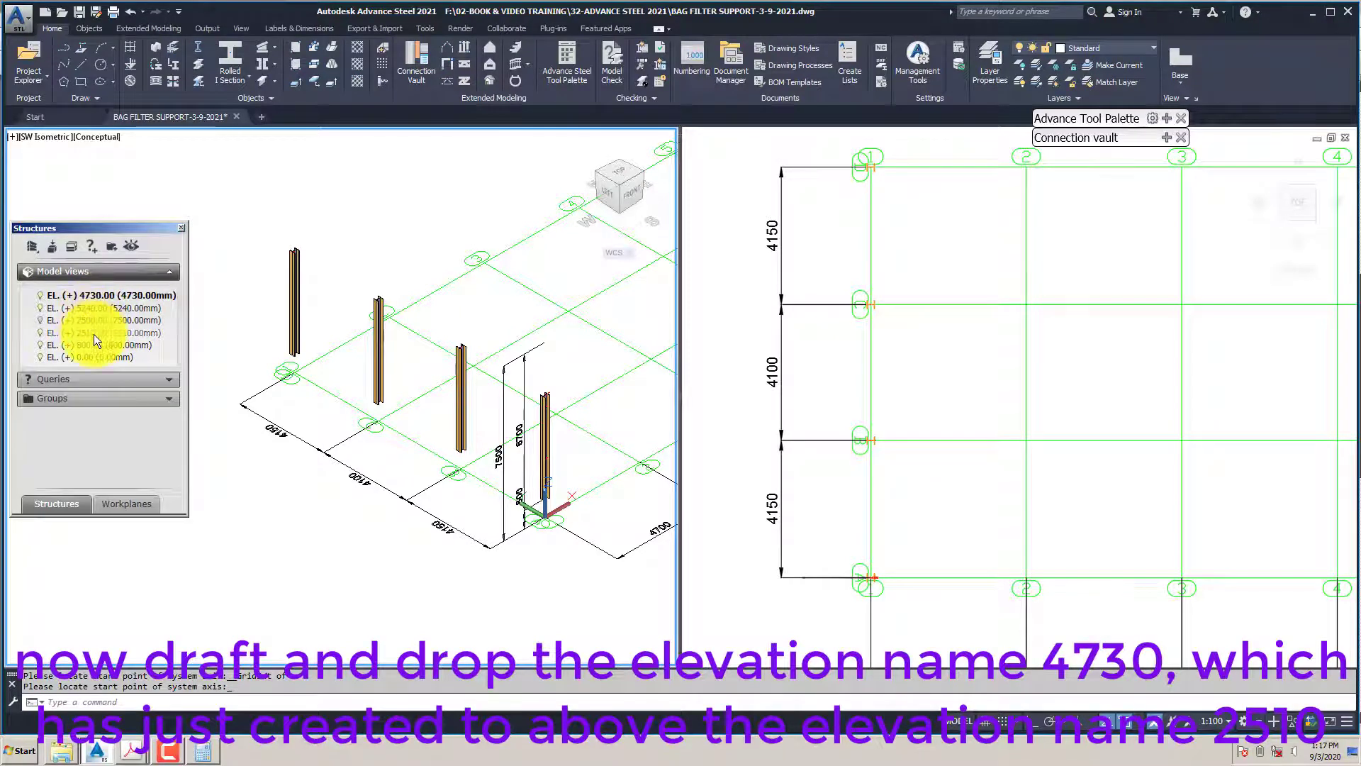
left_click_drag(88, 298, 125, 350)
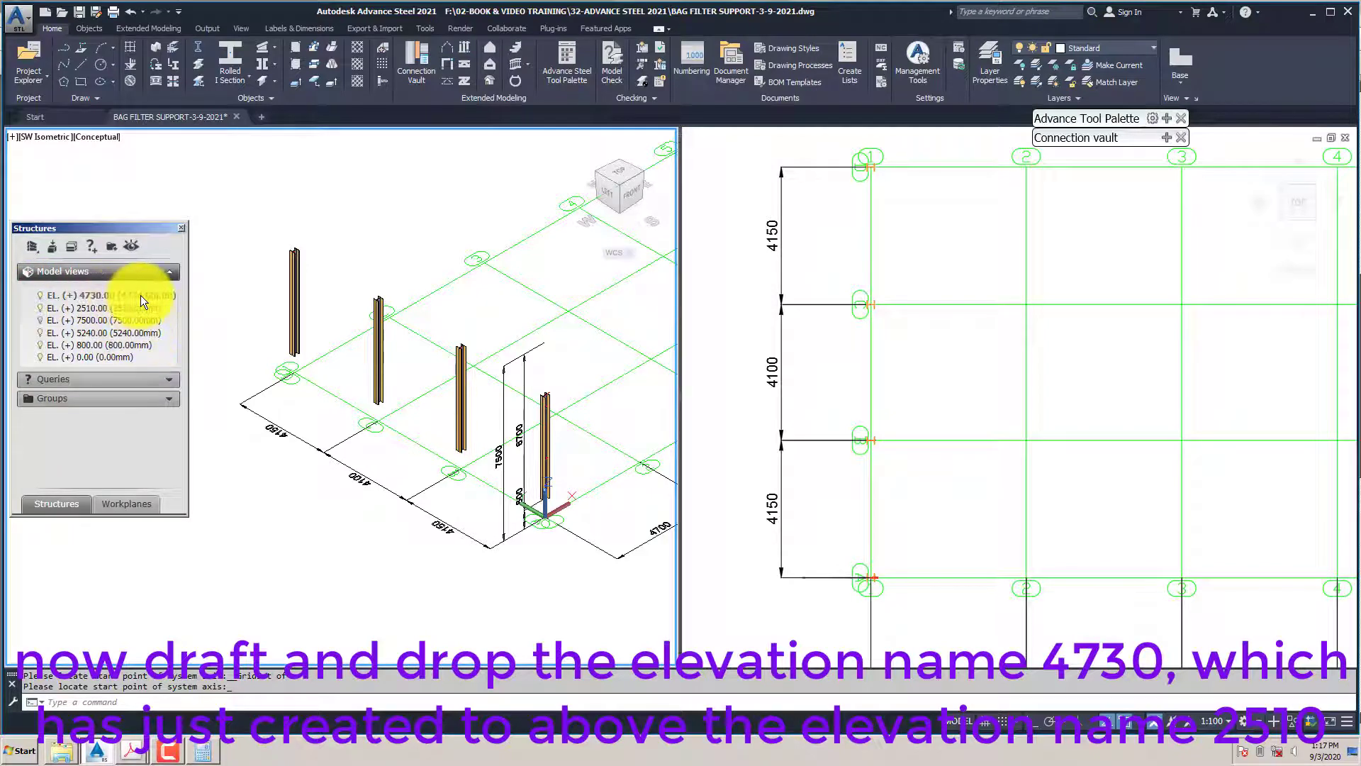
left_click(114, 302)
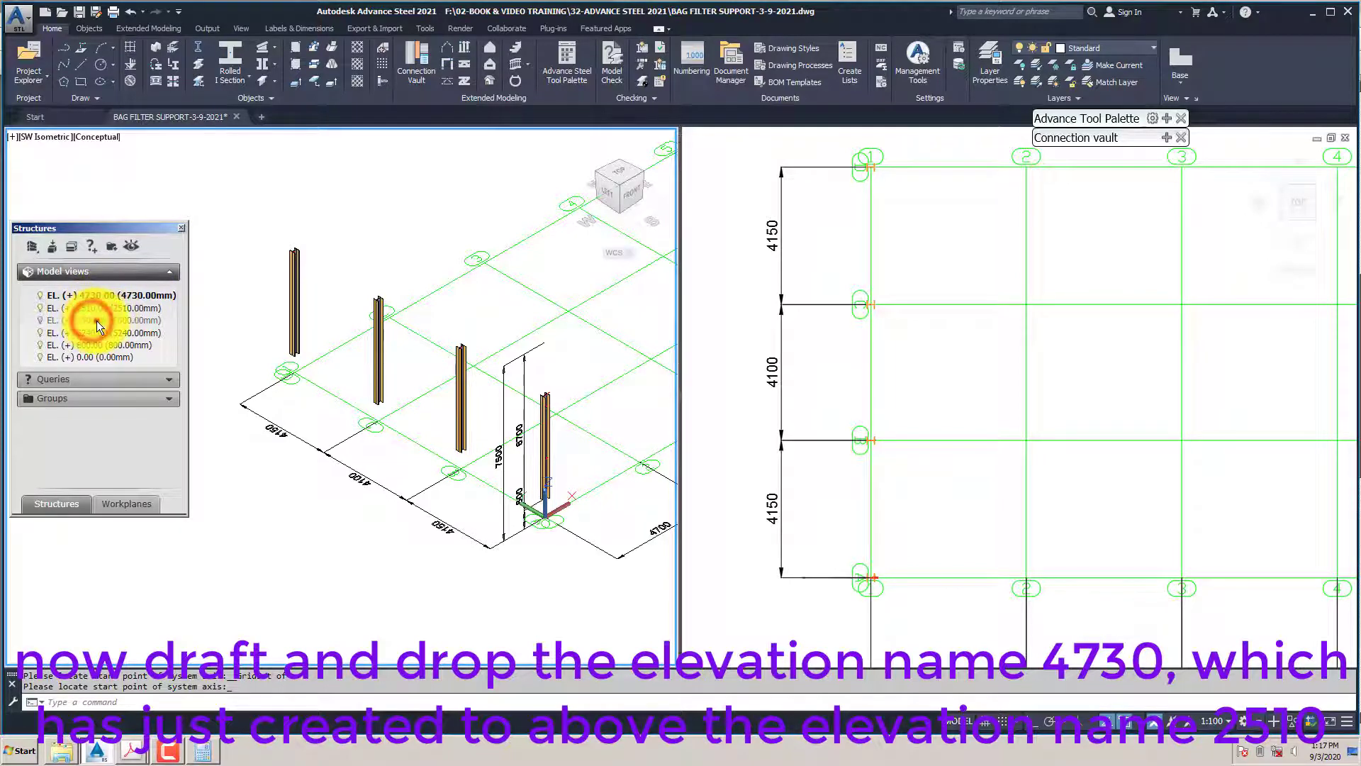
left_click_drag(95, 298, 110, 285)
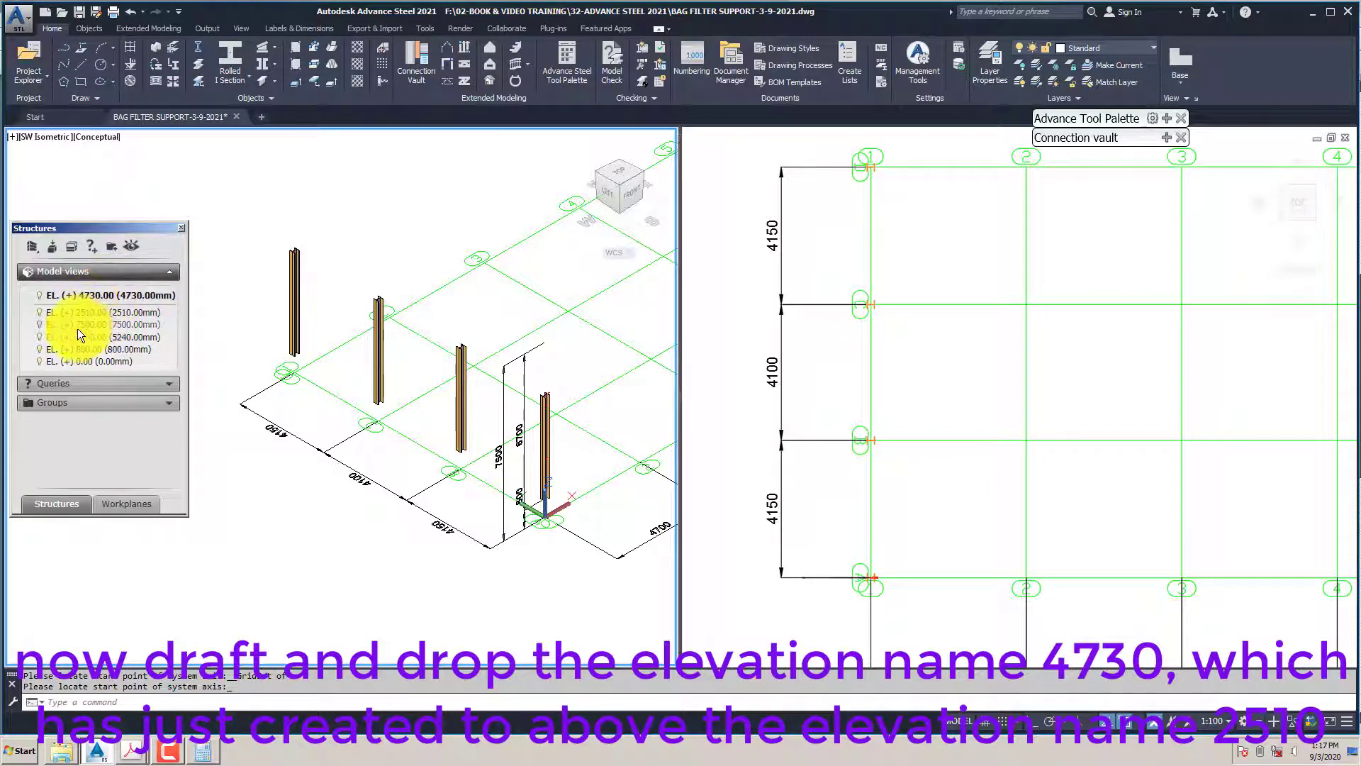
left_click_drag(50, 331, 125, 296)
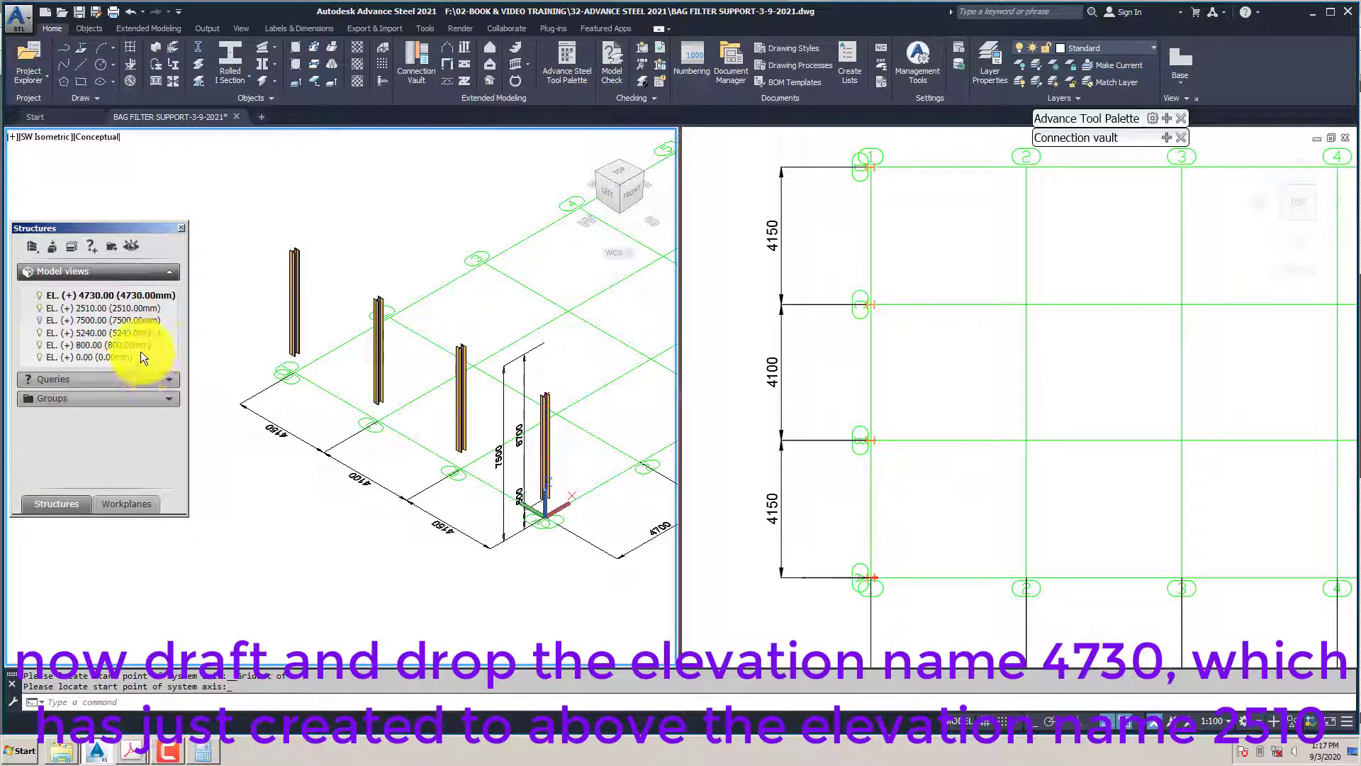
left_click_drag(92, 294, 80, 337)
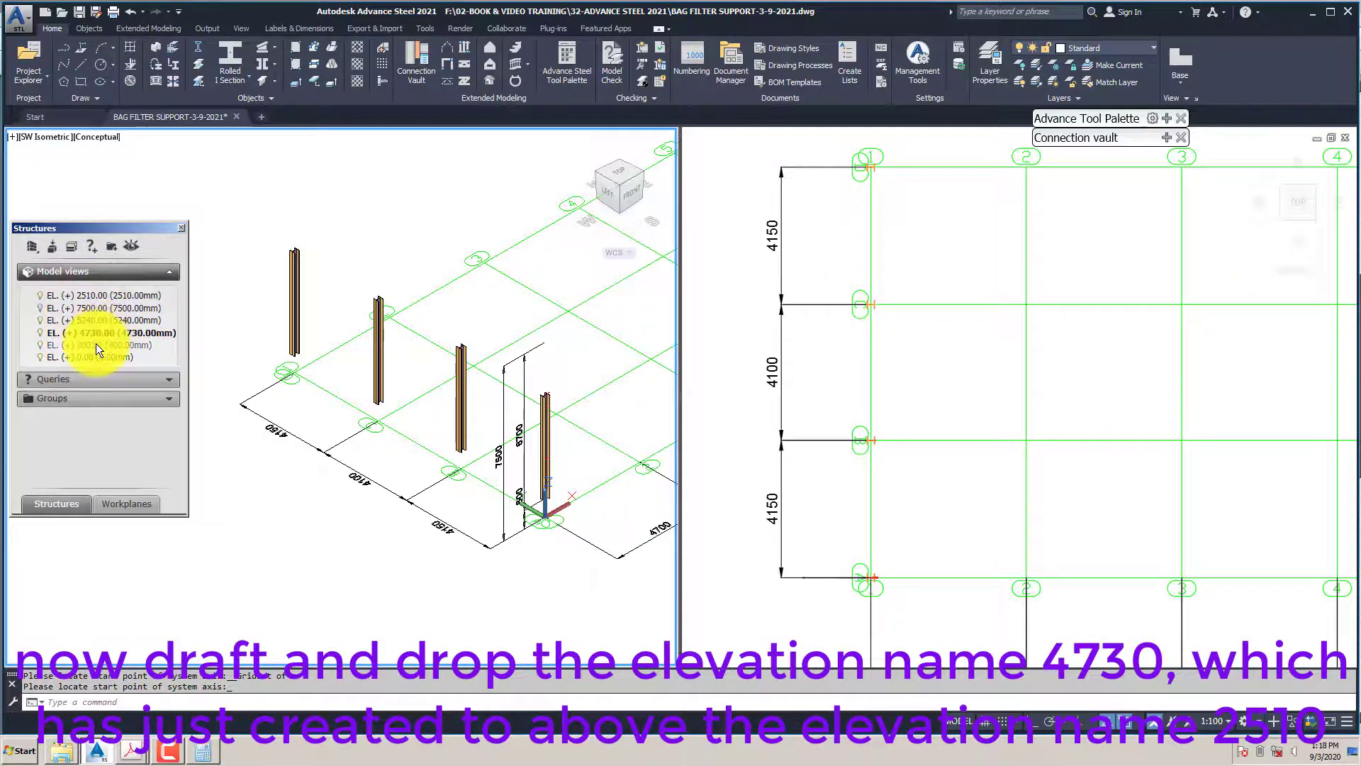
left_click_drag(110, 297, 128, 342)
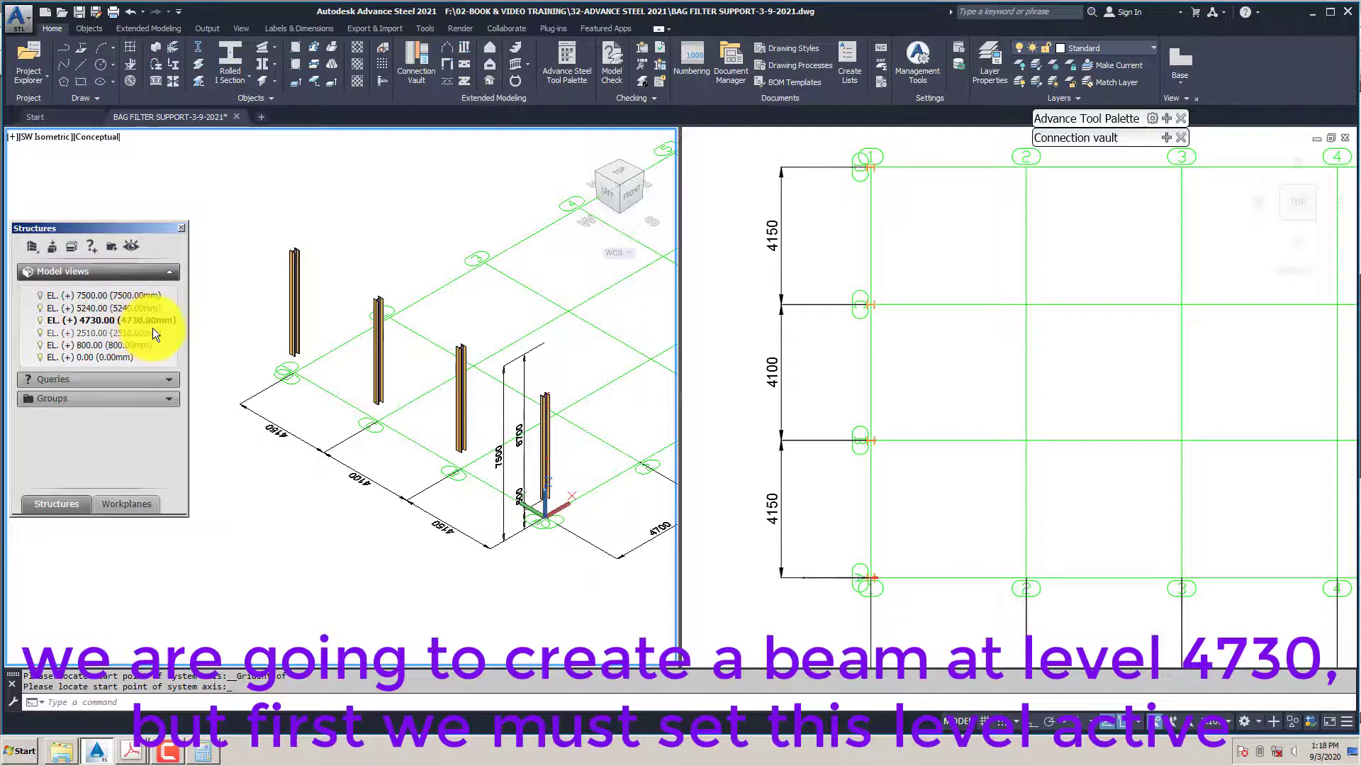
Activate the EL. (+) 4730.00 level so its plan appears in the viewport
right_click(102, 322)
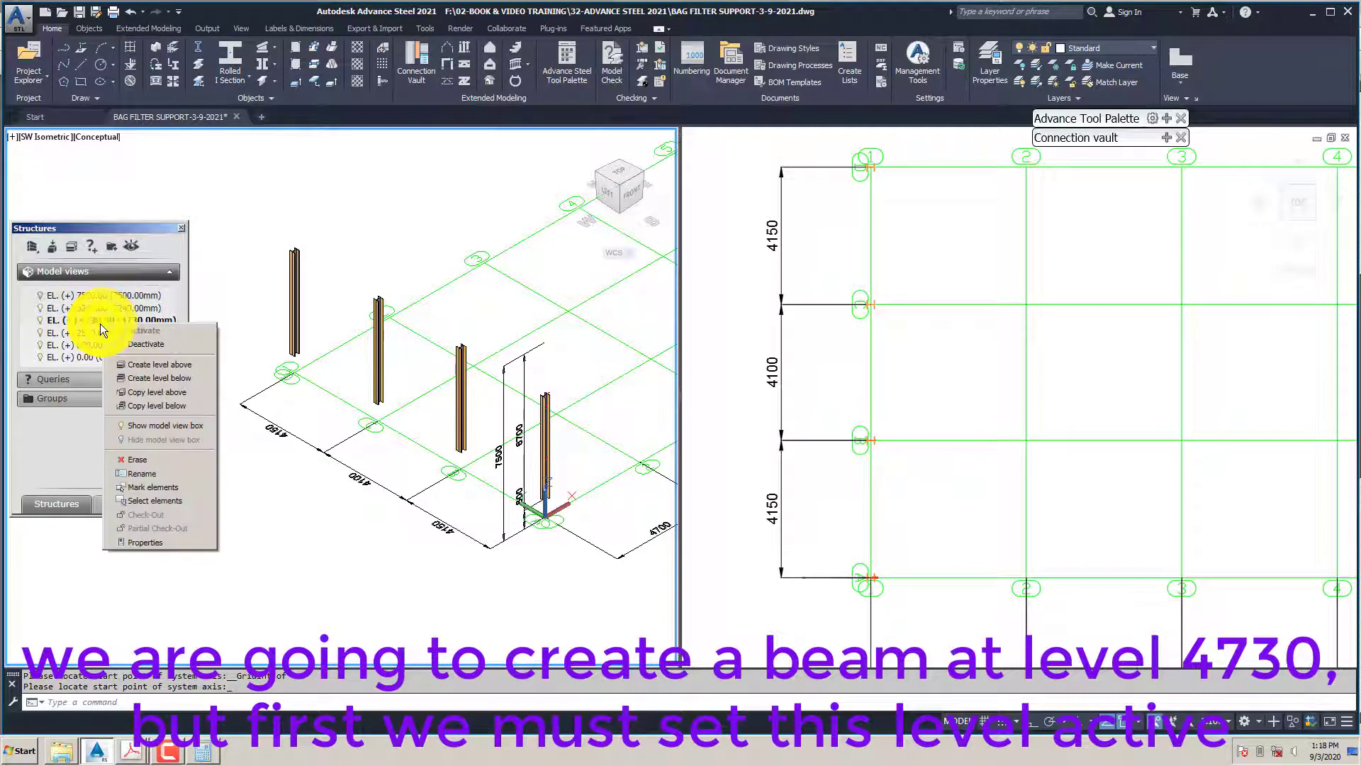
left_click(712, 347)
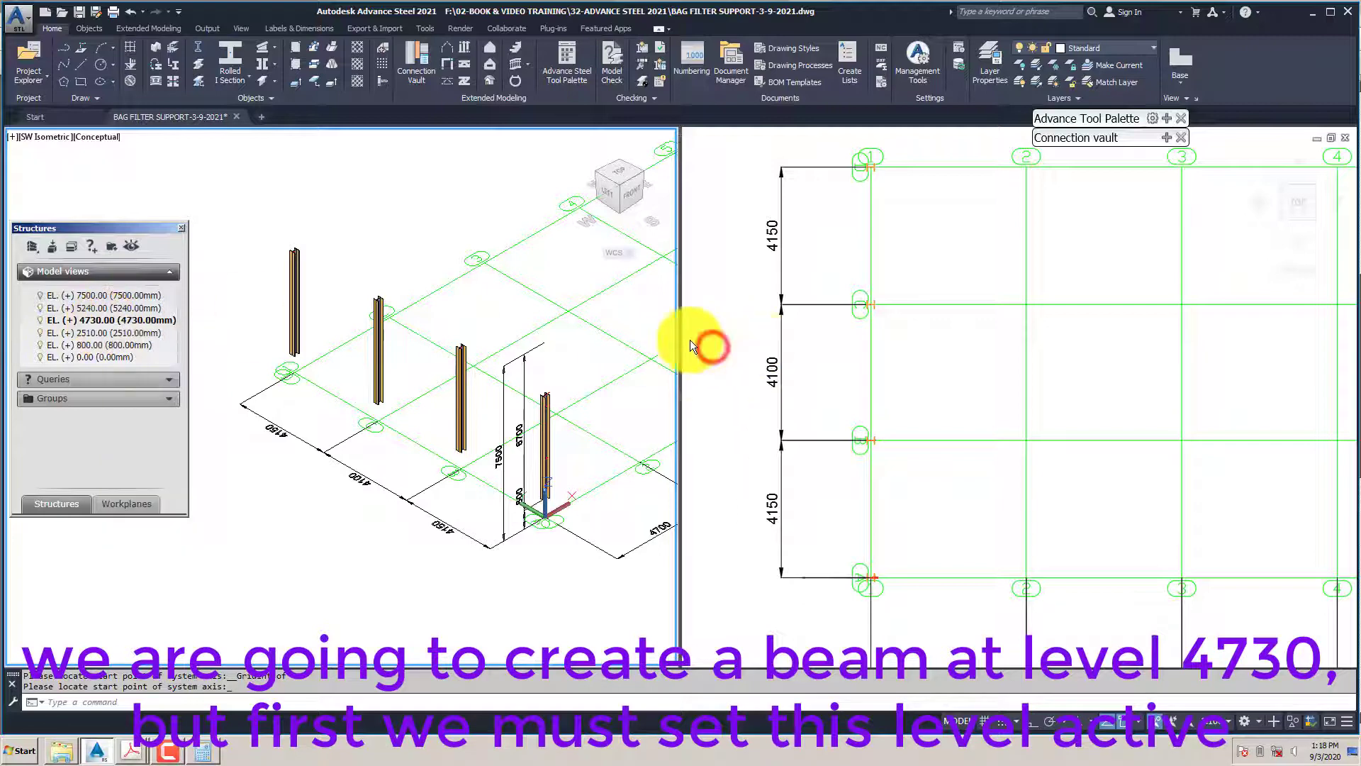
right_click(115, 322)
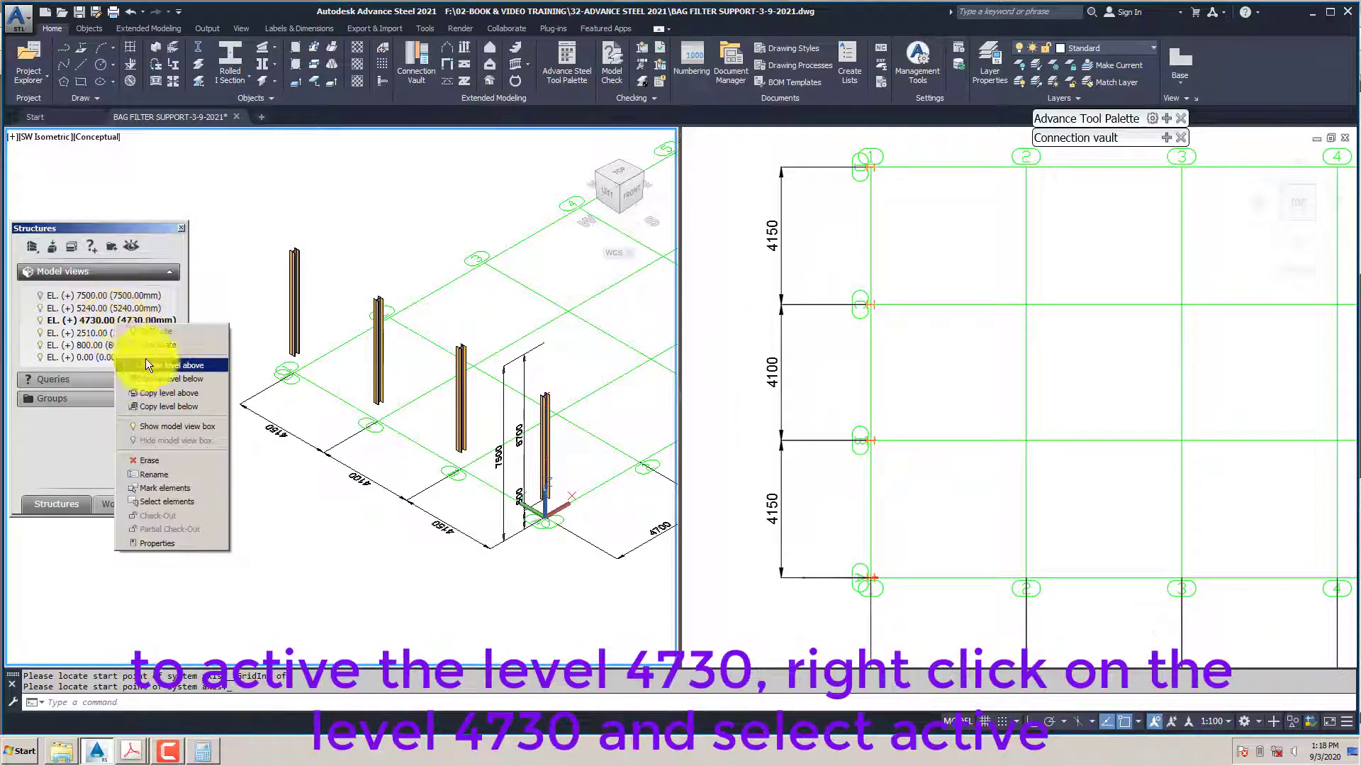
left_click(146, 345)
left_click(809, 383)
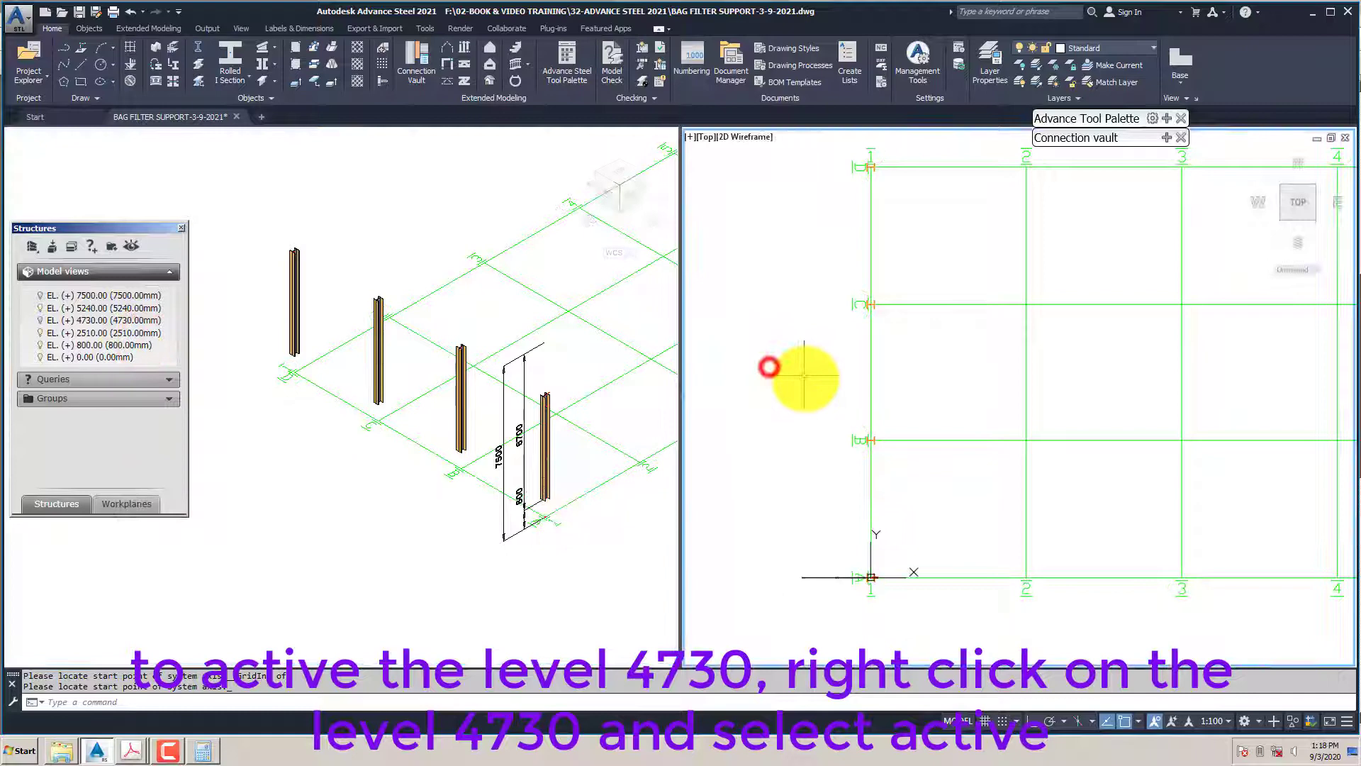
left_click(780, 363)
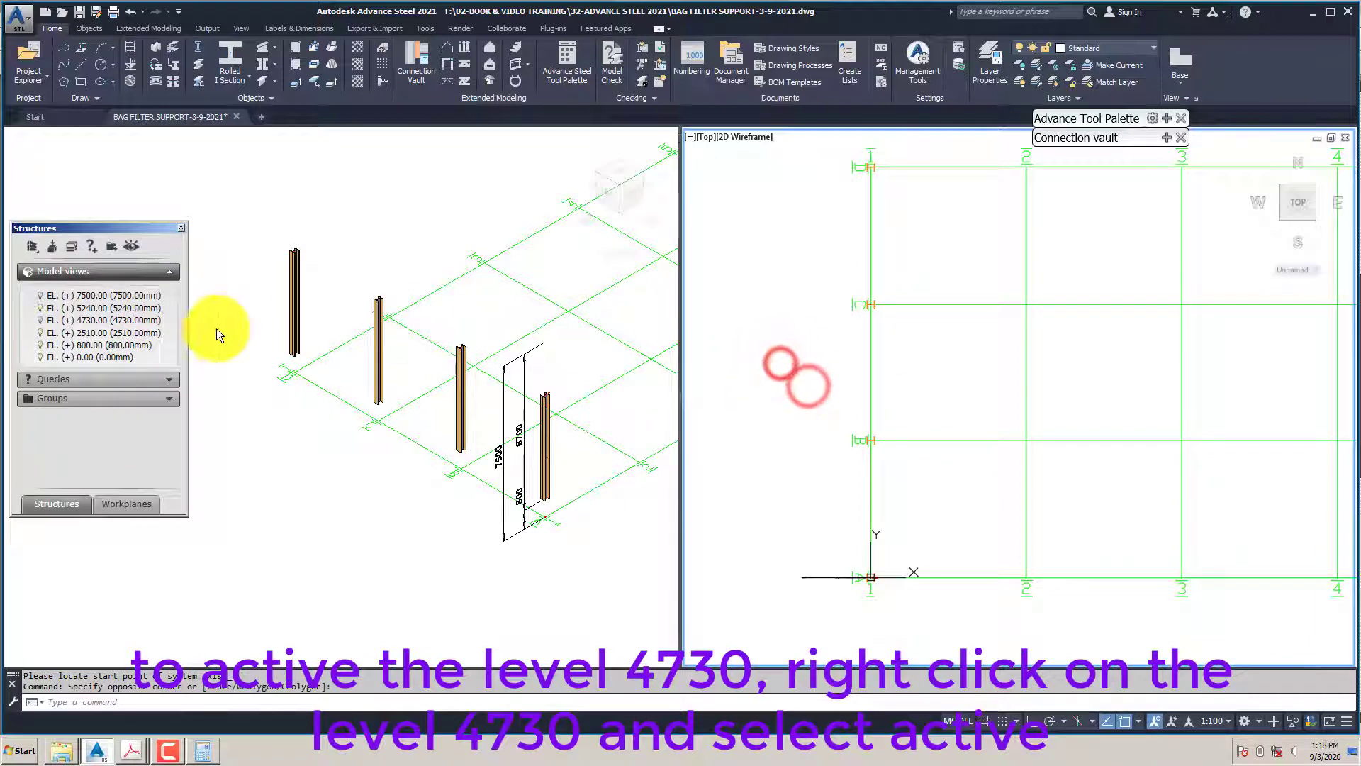
right_click(118, 321)
left_click(167, 334)
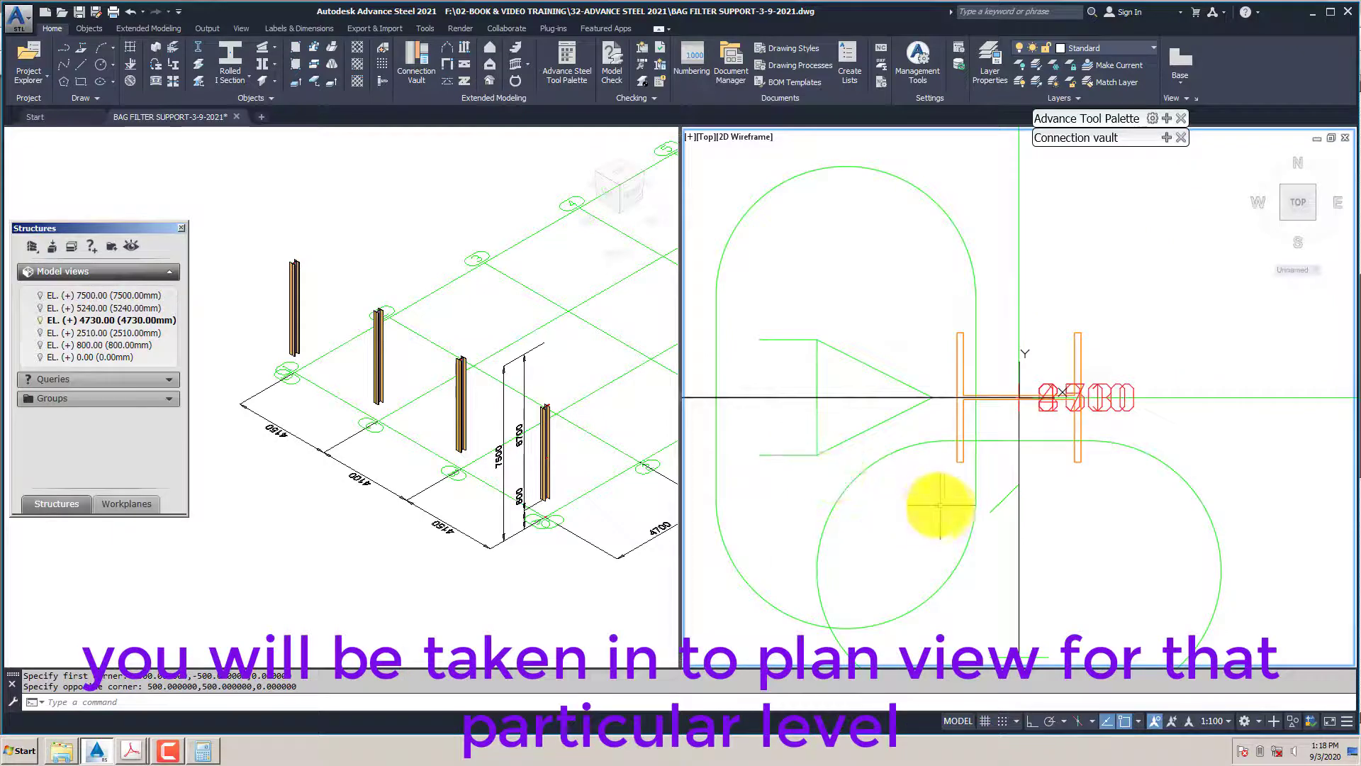
scroll(906, 501, "down", 4)
scroll(906, 502, "down", 3)
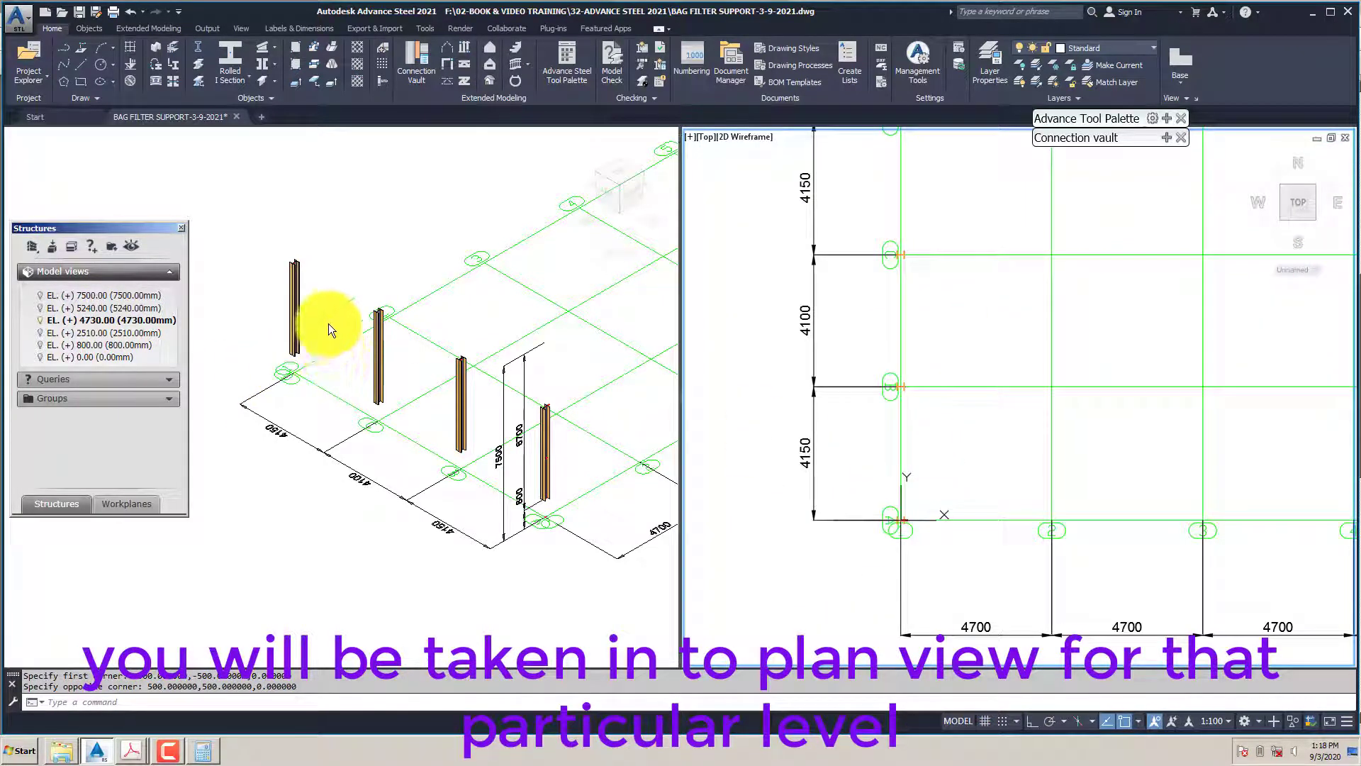
Show the EL. (+) 4730.00 level's plan view again while zooming the viewports
left_click(579, 466)
scroll(575, 468, "up", 2)
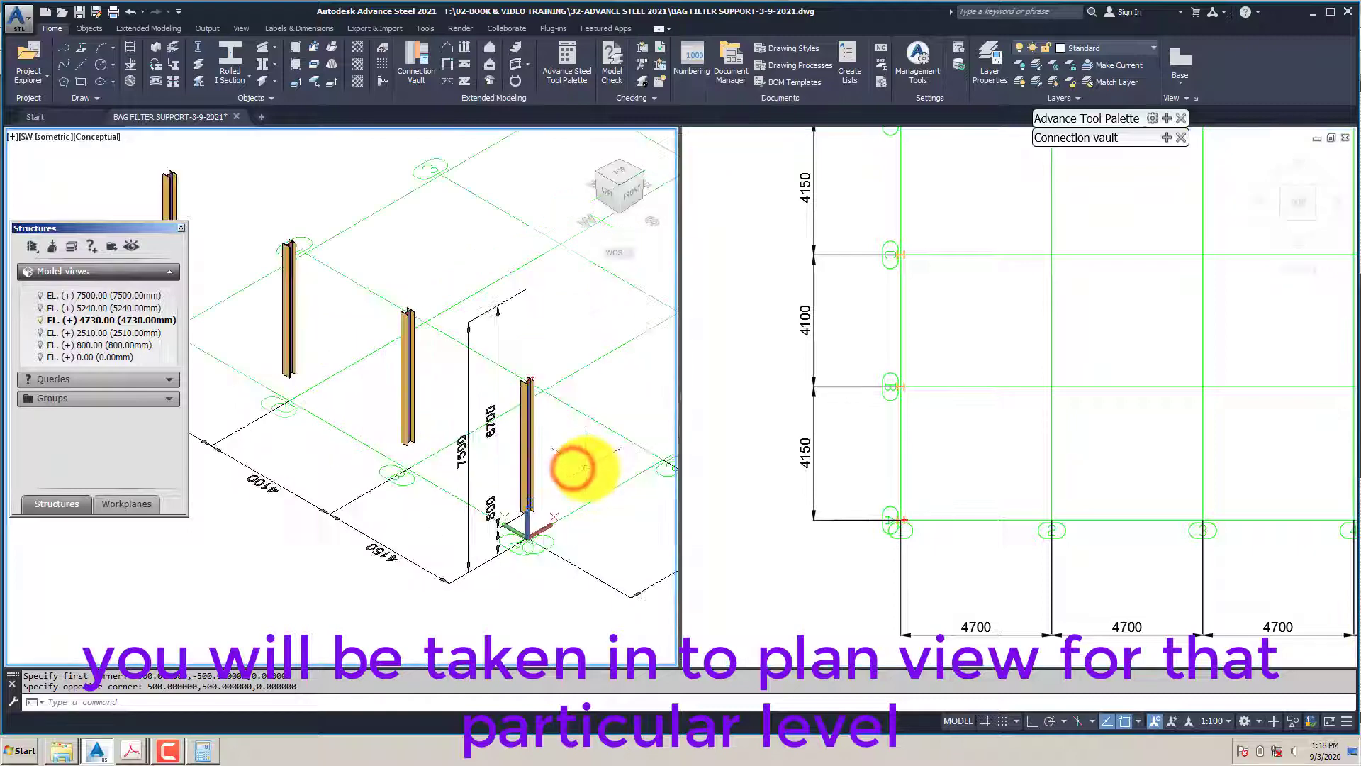
scroll(501, 350, "up", 4)
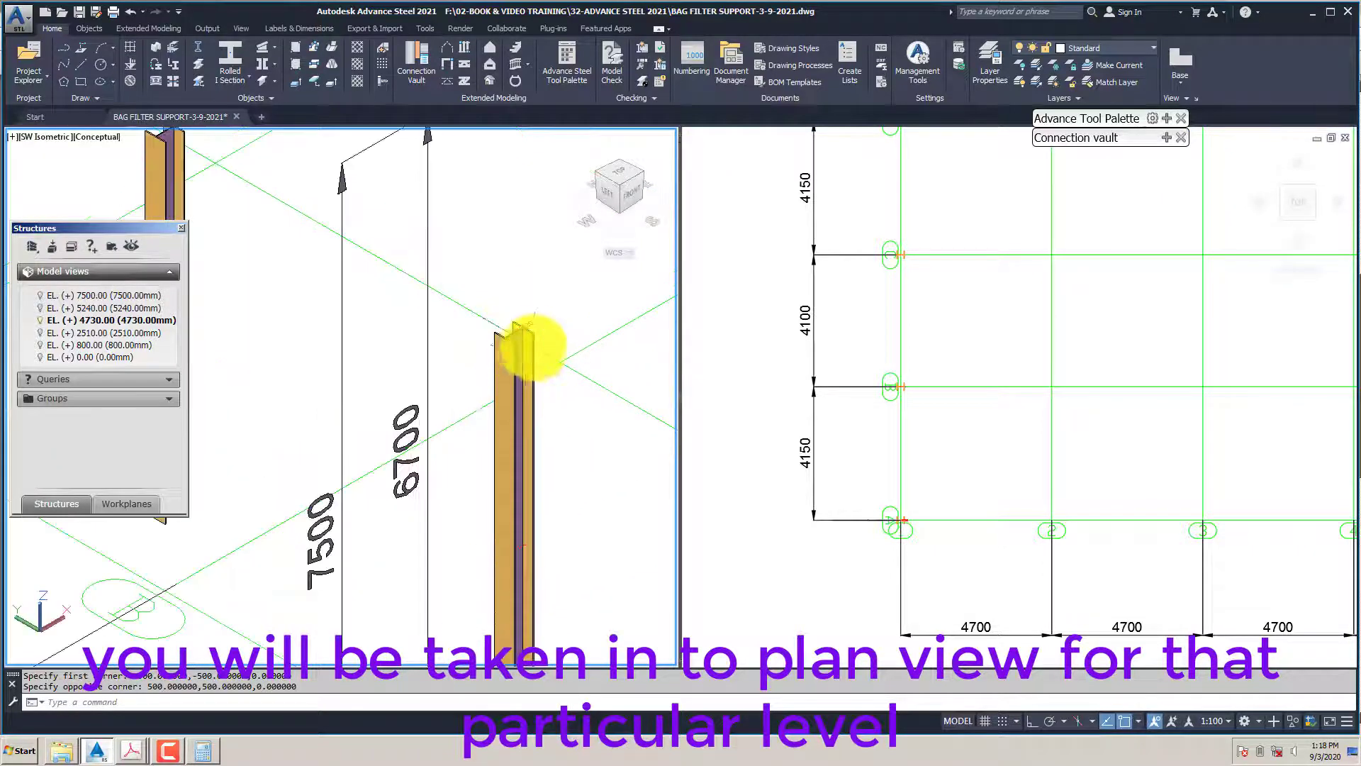
scroll(533, 347, "up", 3)
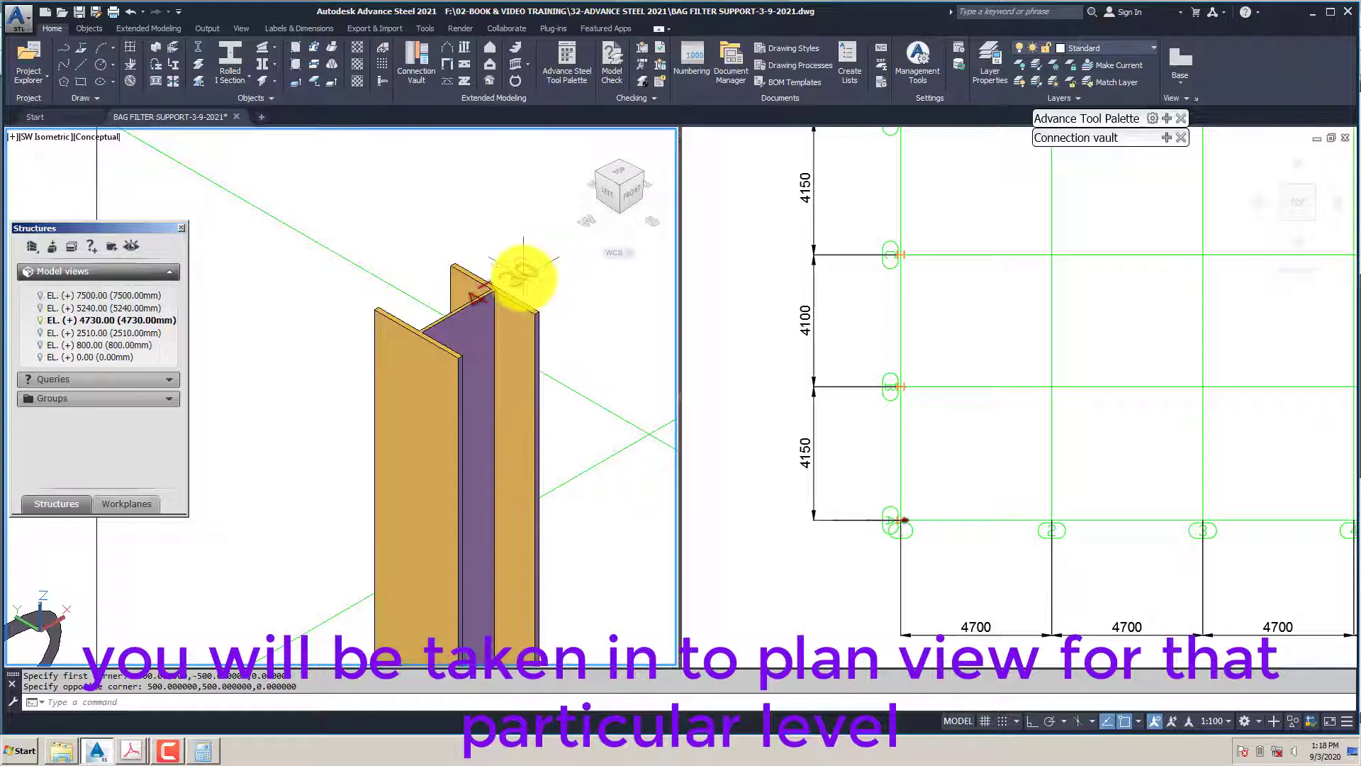
scroll(523, 278, "up", 3)
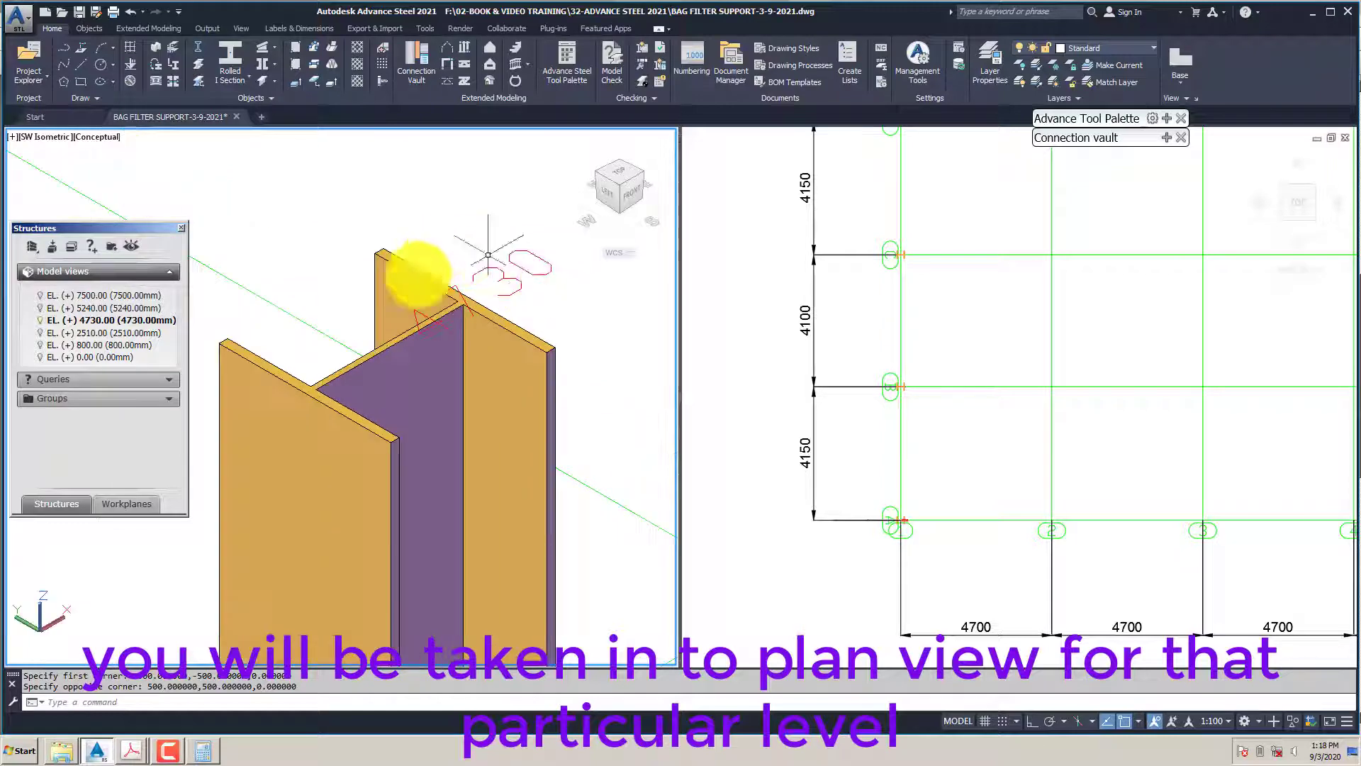
right_click(147, 319)
left_click(178, 339)
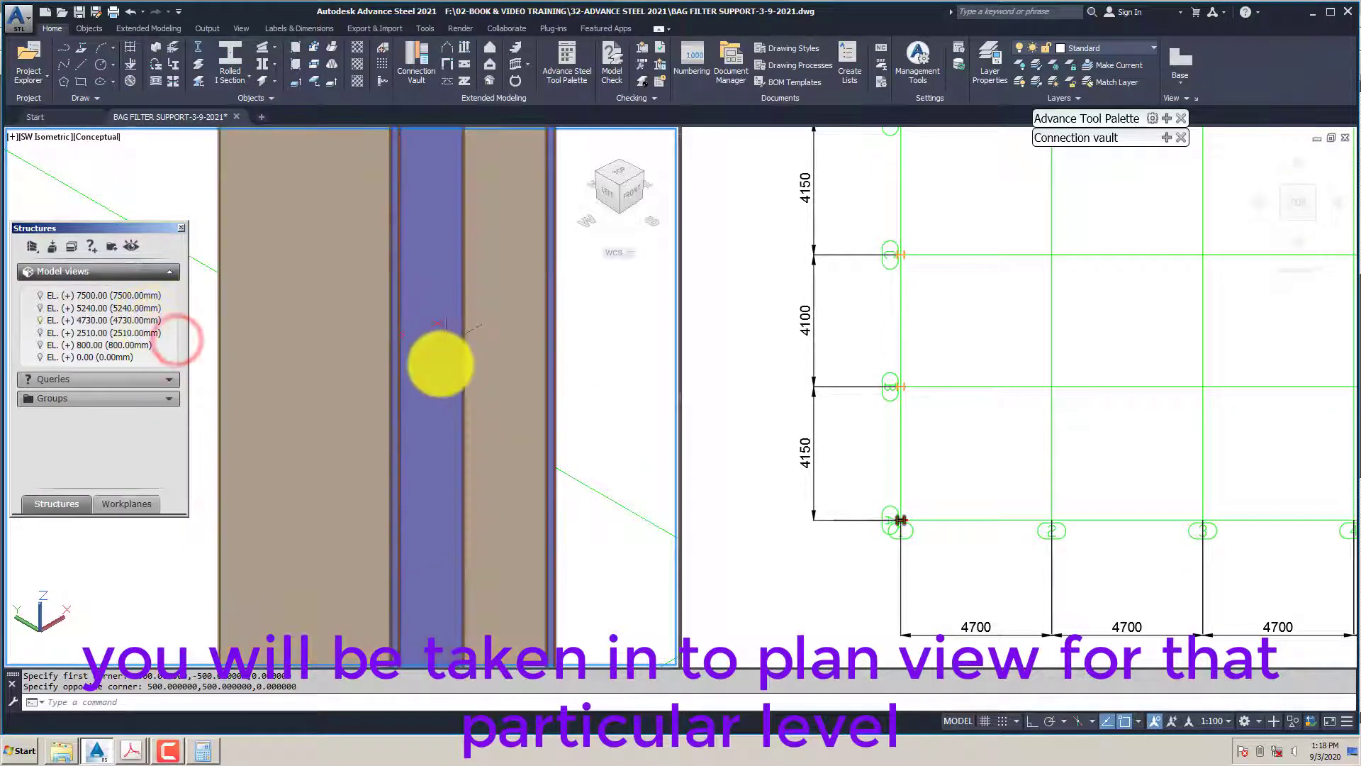
scroll(446, 383, "down", 5)
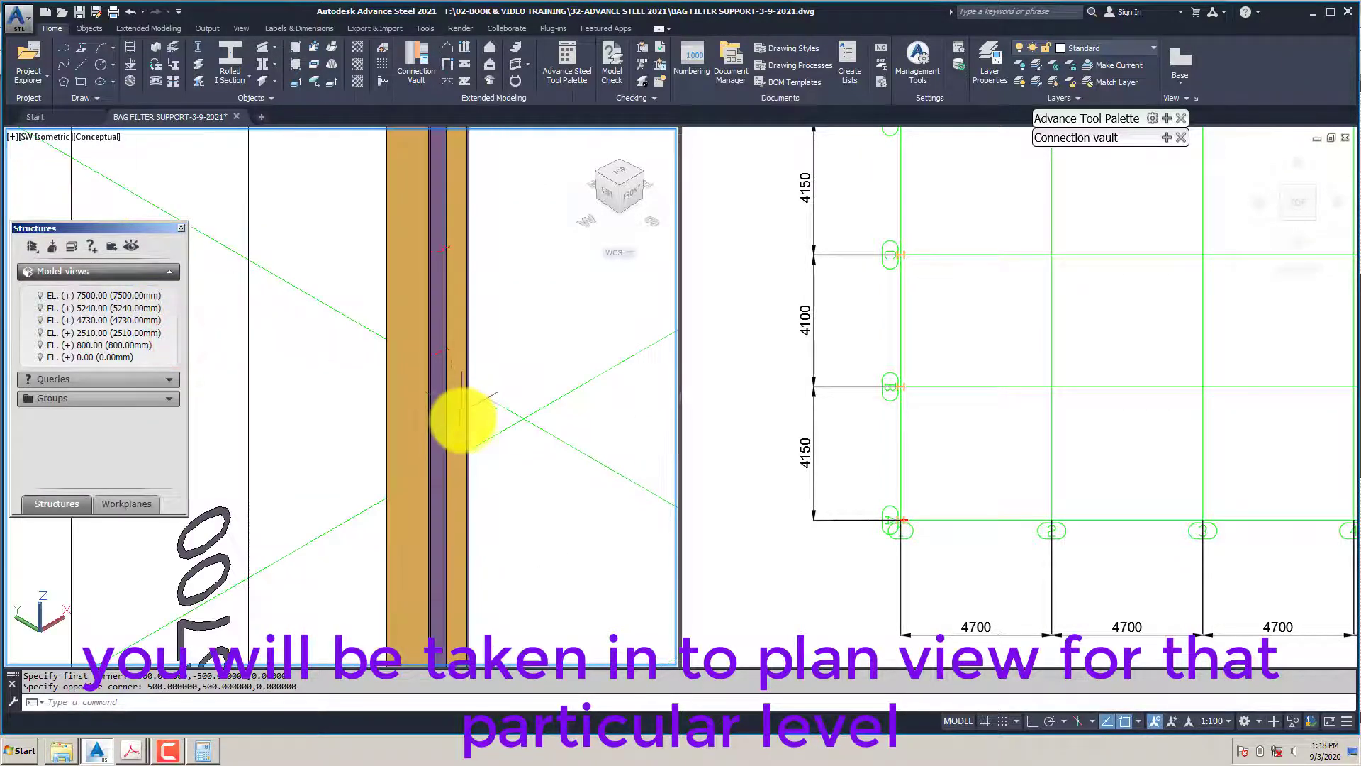
right_click(113, 322)
left_click(151, 330)
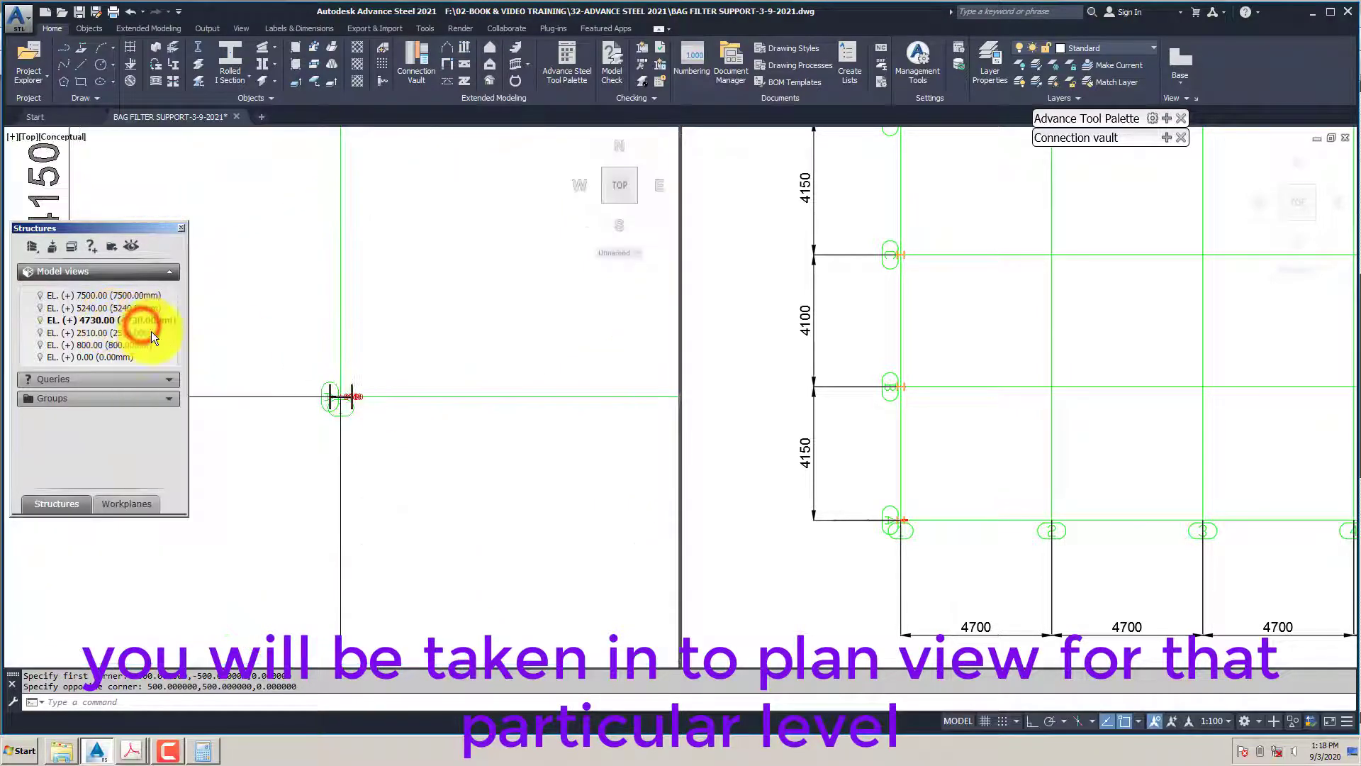
scroll(347, 395, "up", 5)
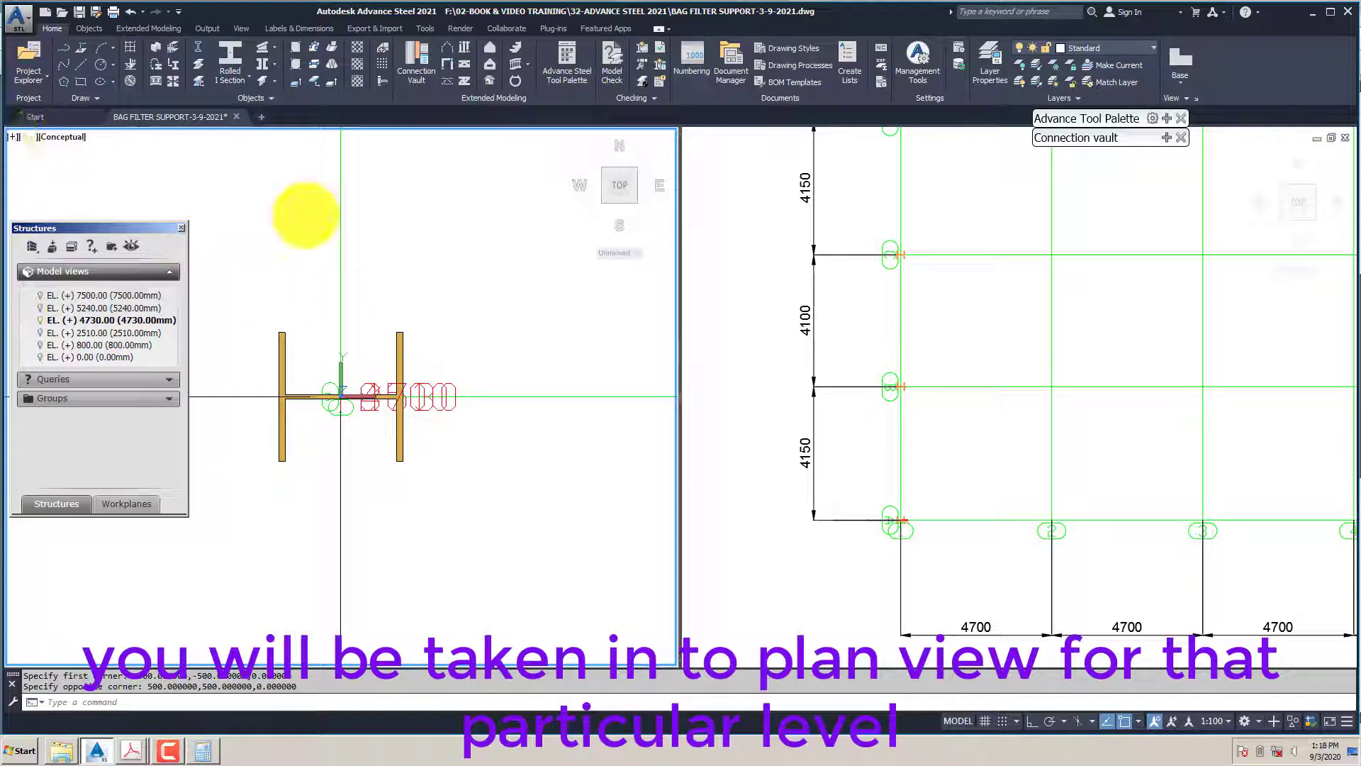
Set the right viewport to SW Isometric and zoom the plan out to the full grid
left_click(763, 295)
left_click(706, 142)
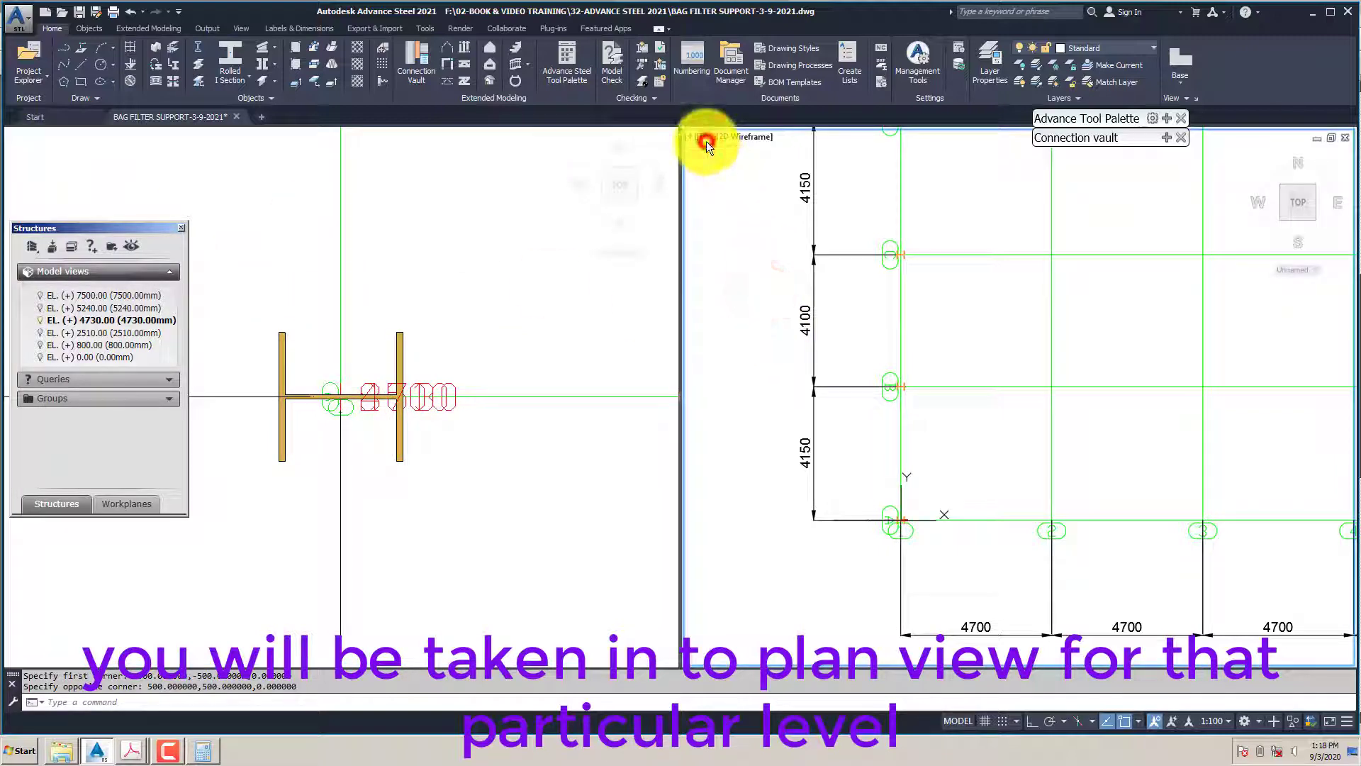
left_click(734, 238)
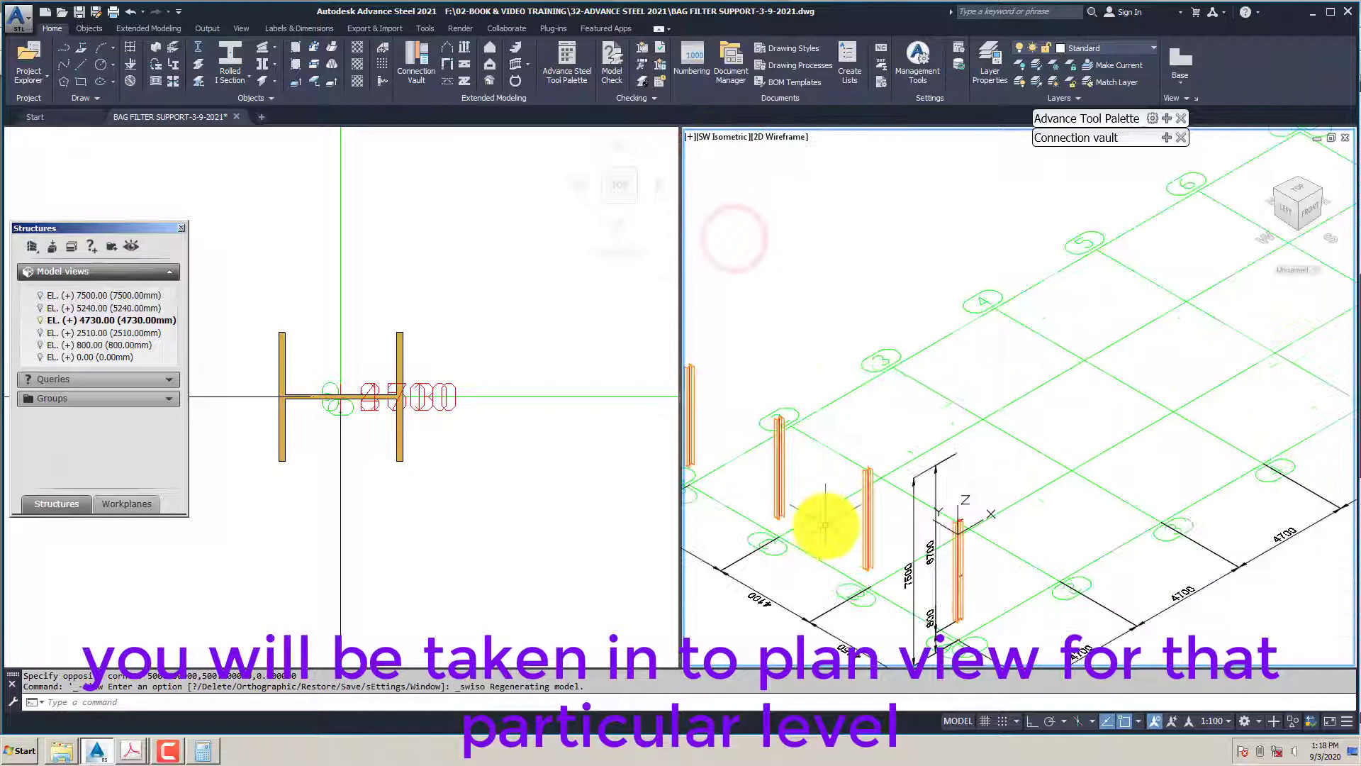
scroll(966, 496, "up", 3)
scroll(1082, 477, "down", 3)
scroll(1012, 462, "up", 4)
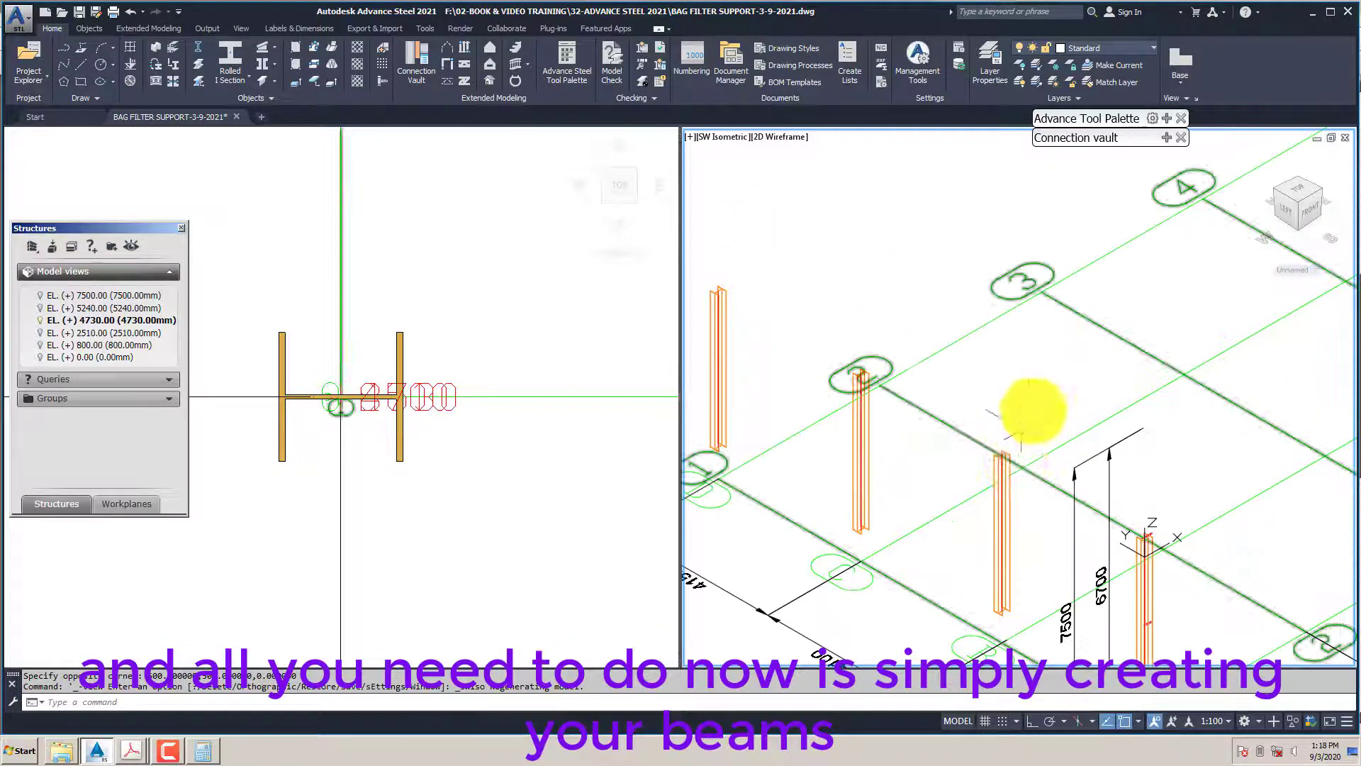
left_click(489, 344)
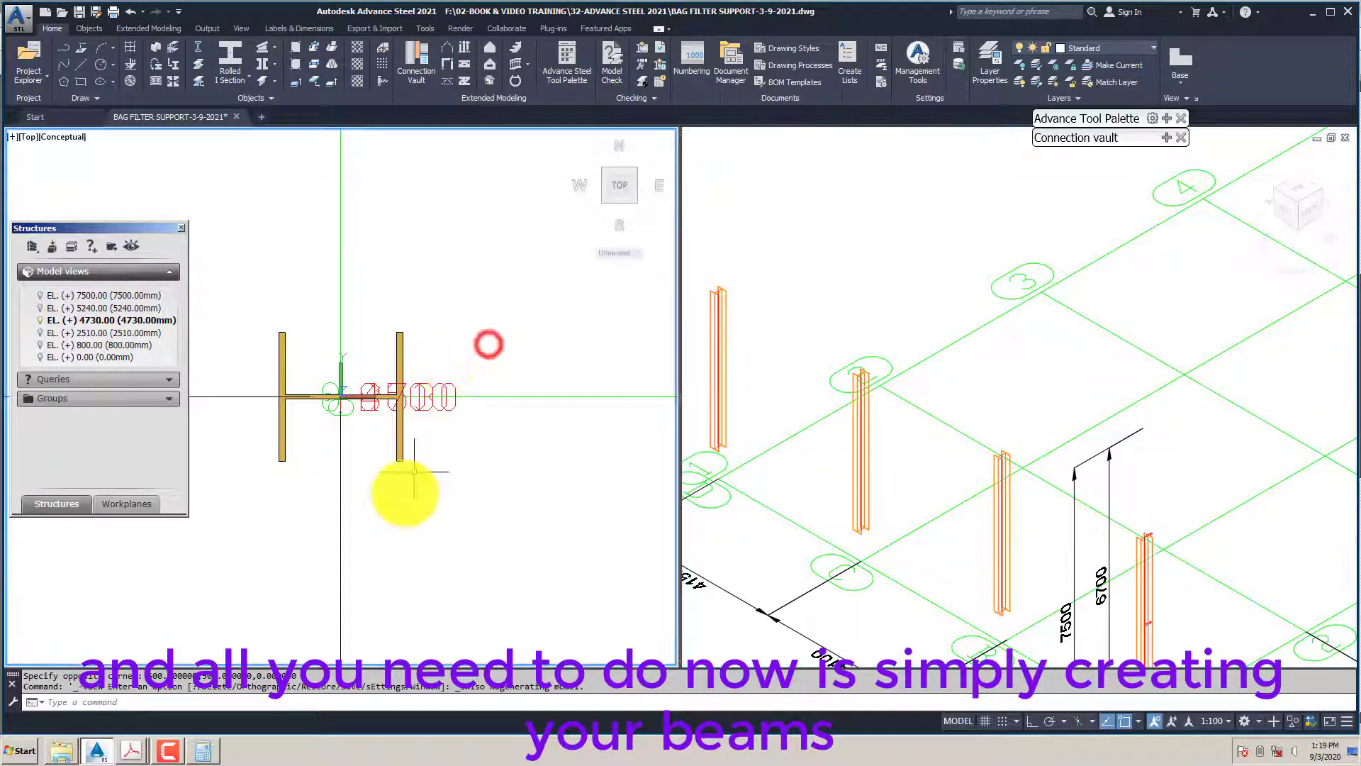
scroll(414, 471, "down", 5)
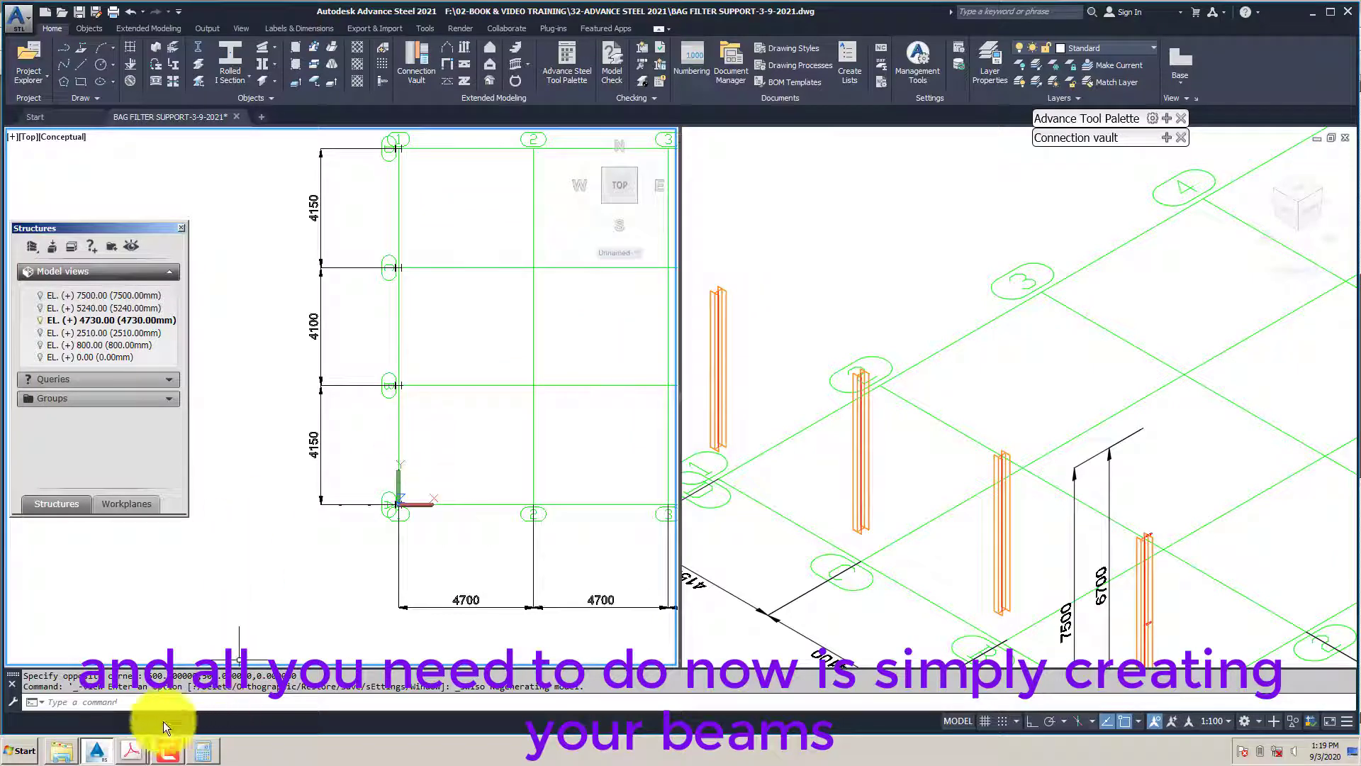
left_click(130, 748)
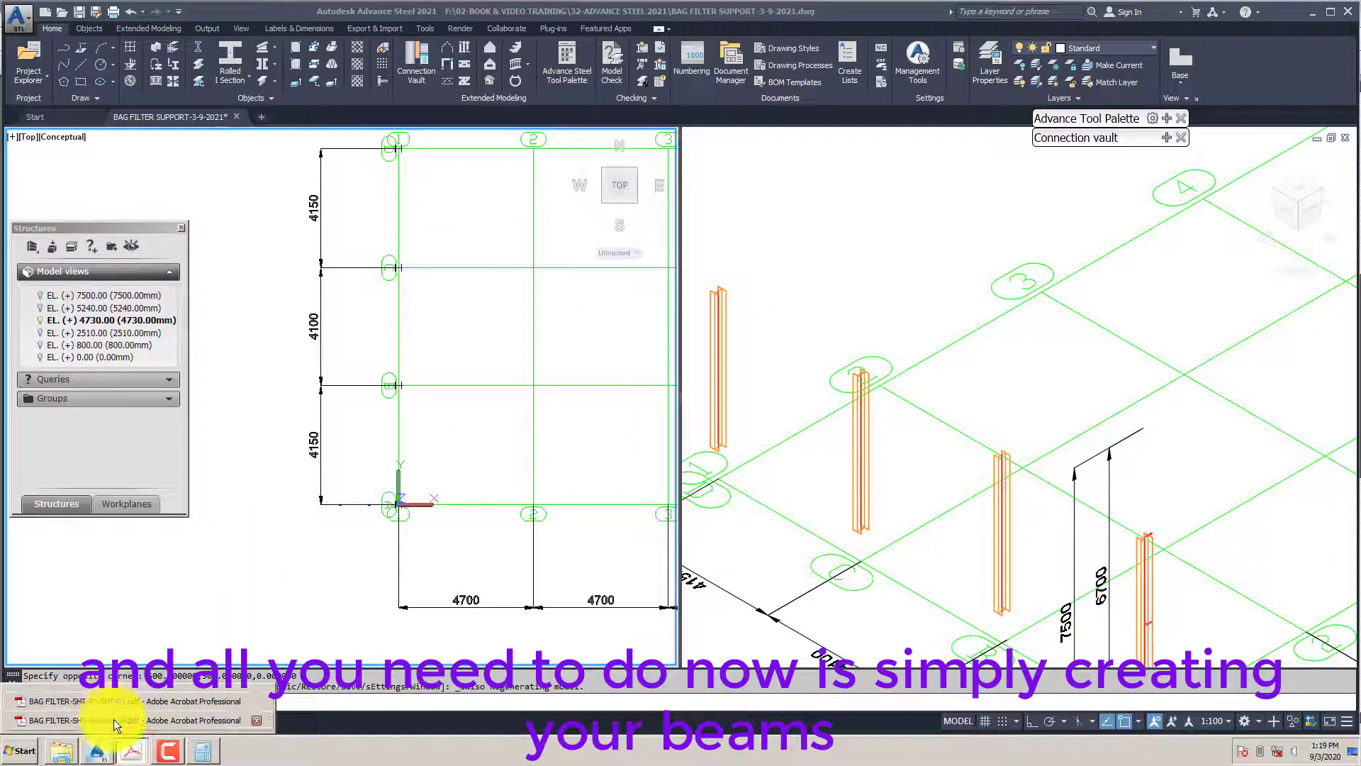
Bring up the BAG FILTER-SHT-04 side-view PDF showing the UPN140 beams between the columns
left_click(114, 719)
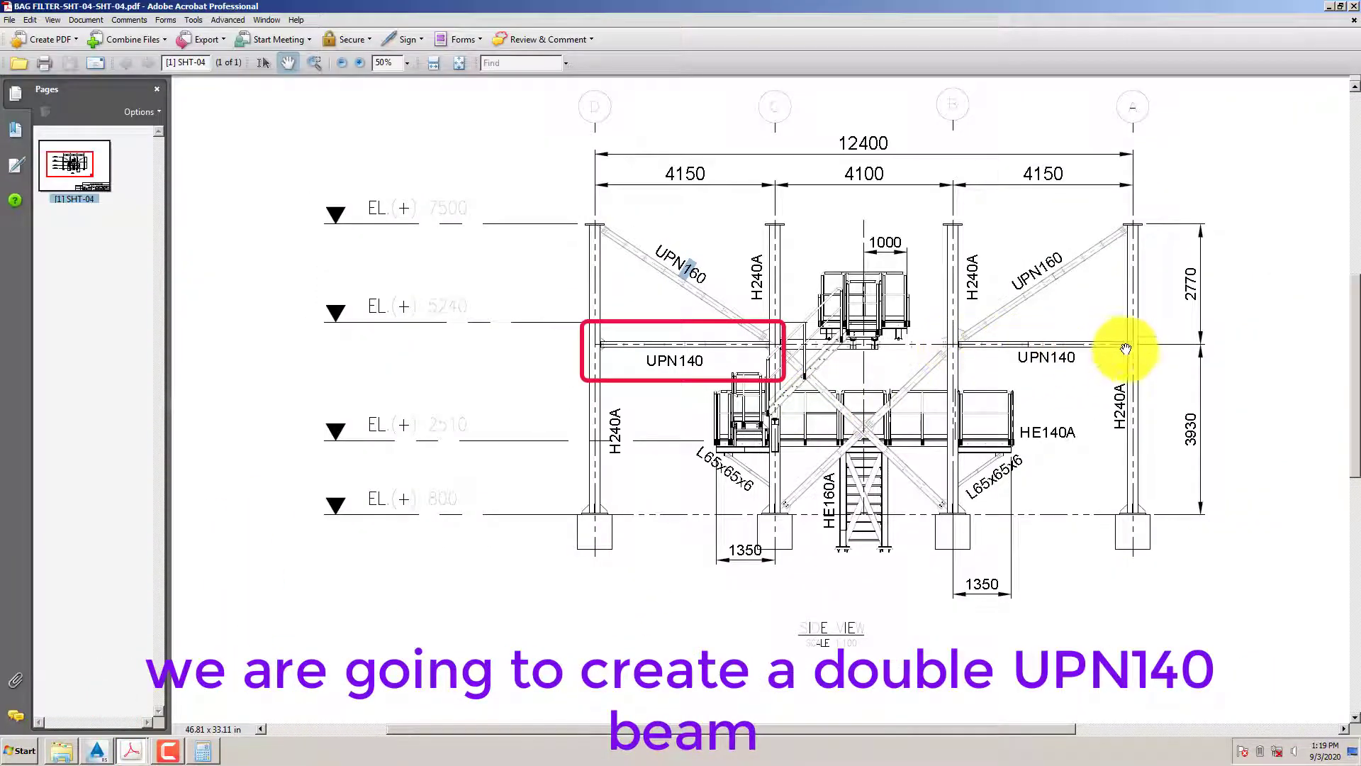
left_click(1073, 367)
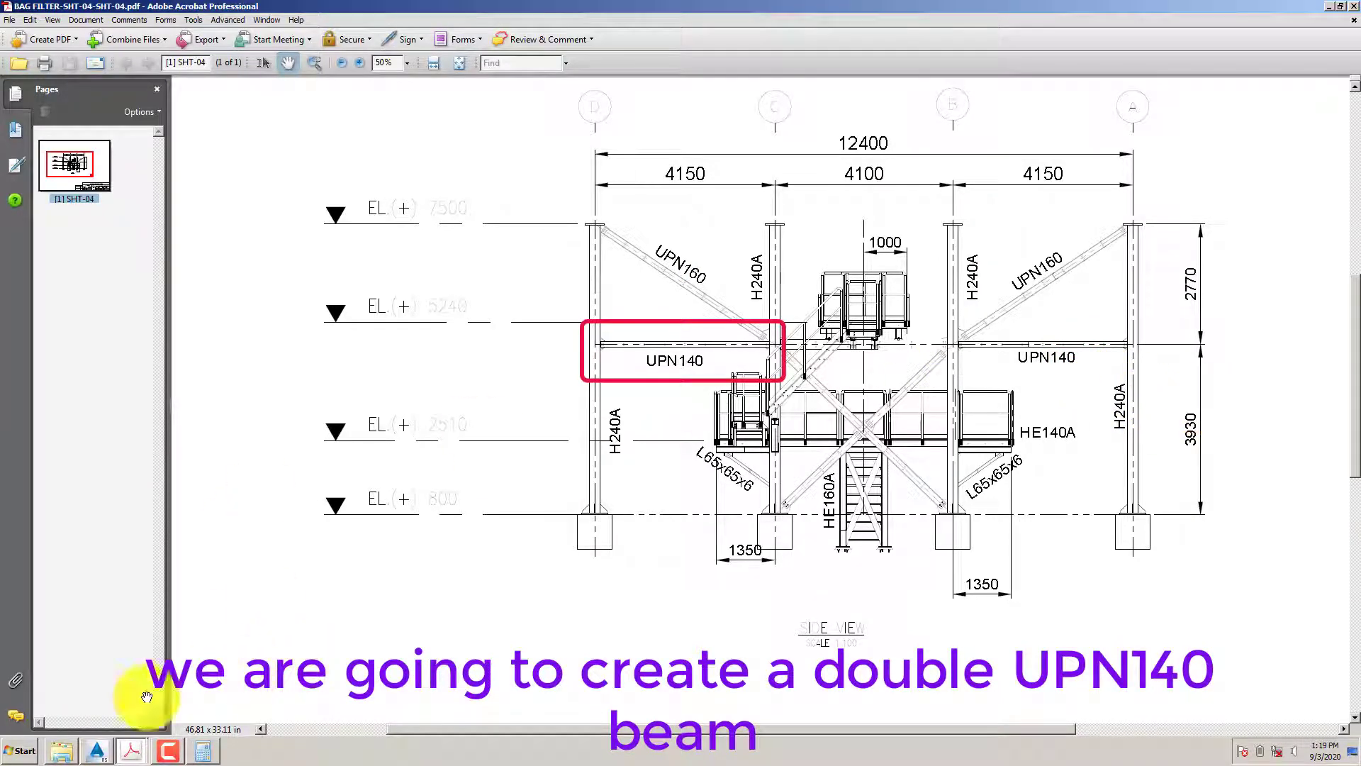
Draw a back-to-back double channel beam from grid node 1-D to node 1-C and open its properties
left_click(98, 750)
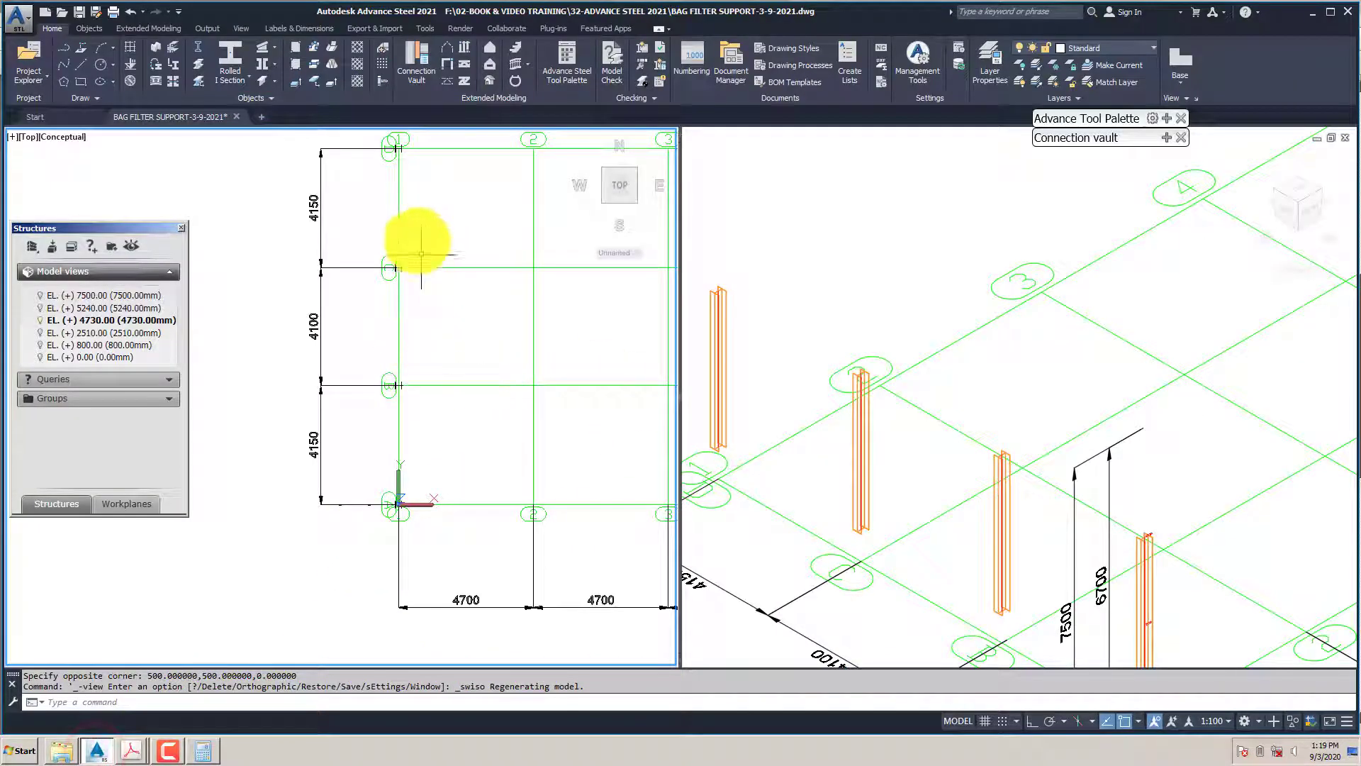
scroll(417, 160, "up", 3)
scroll(397, 241, "down", 2)
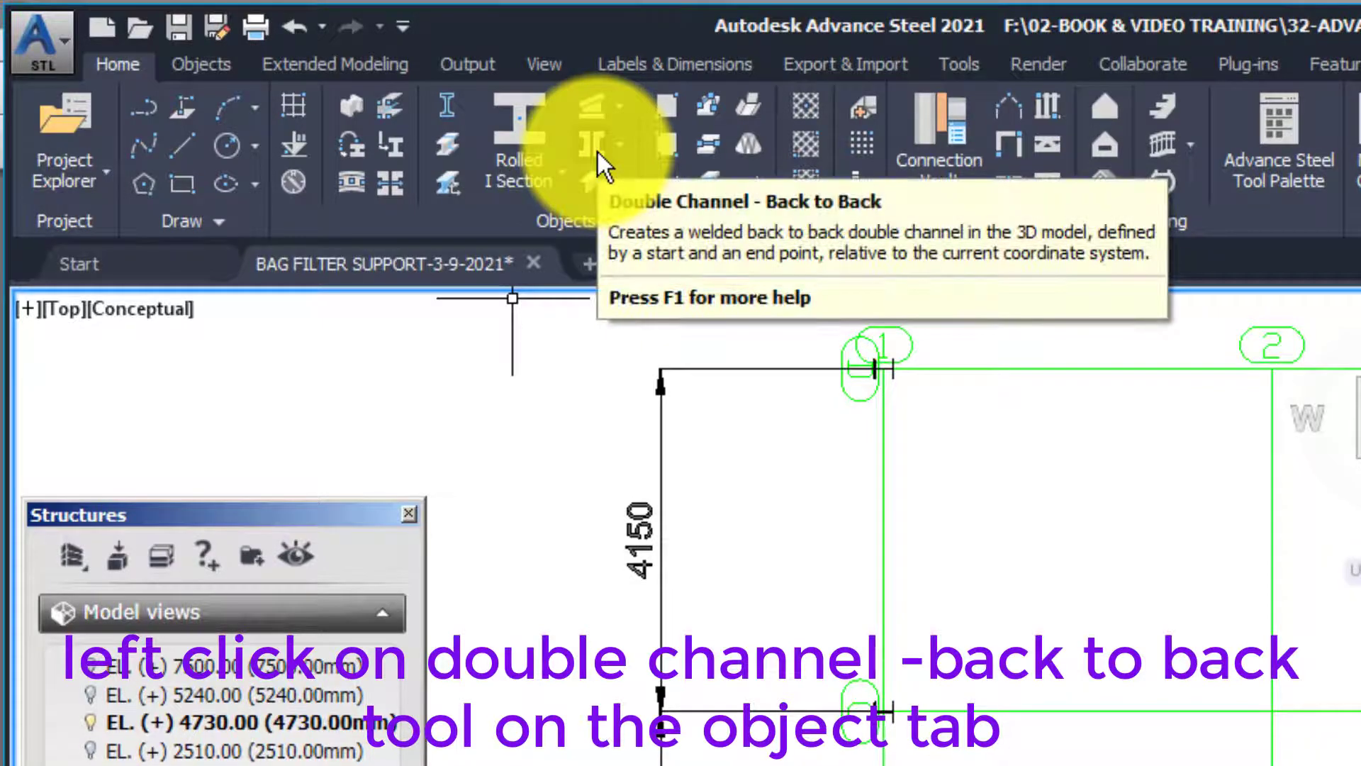
left_click(597, 153)
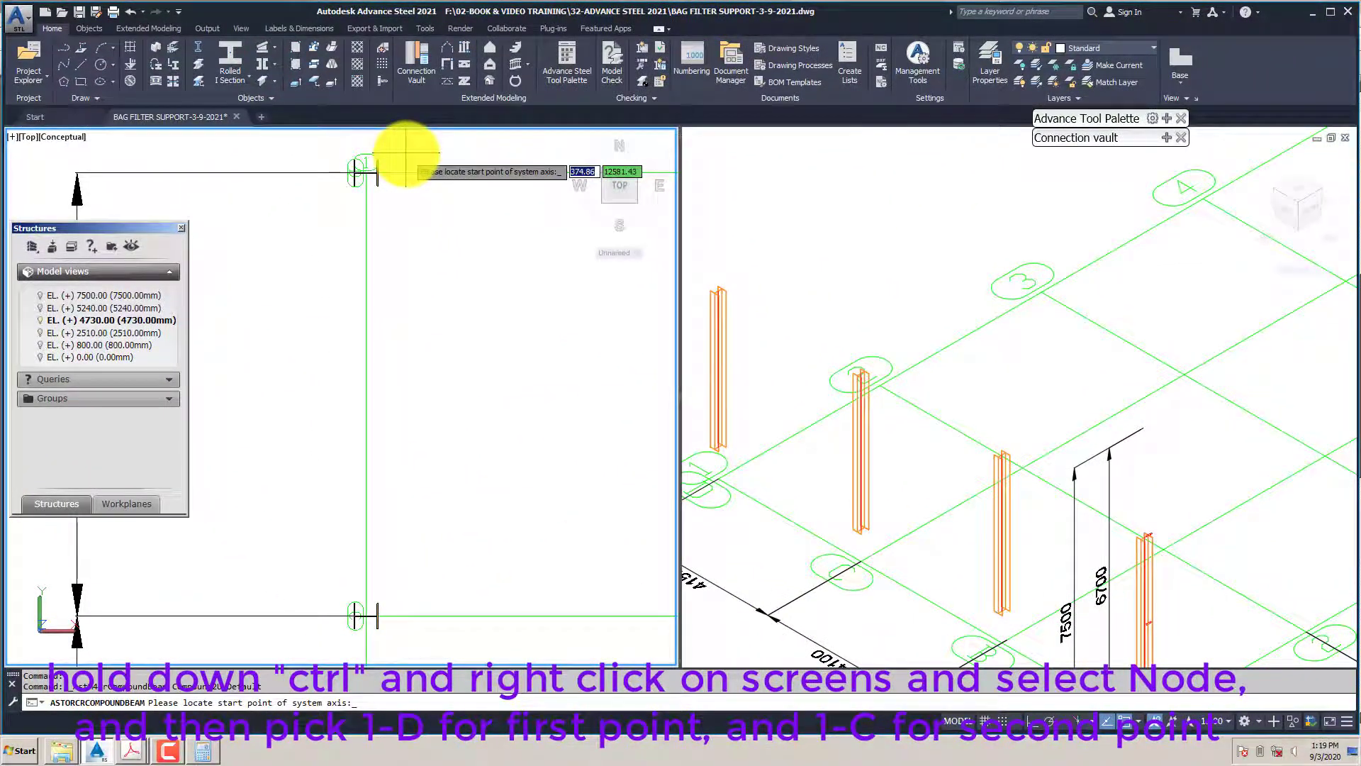
right_click(406, 153, "ctrl")
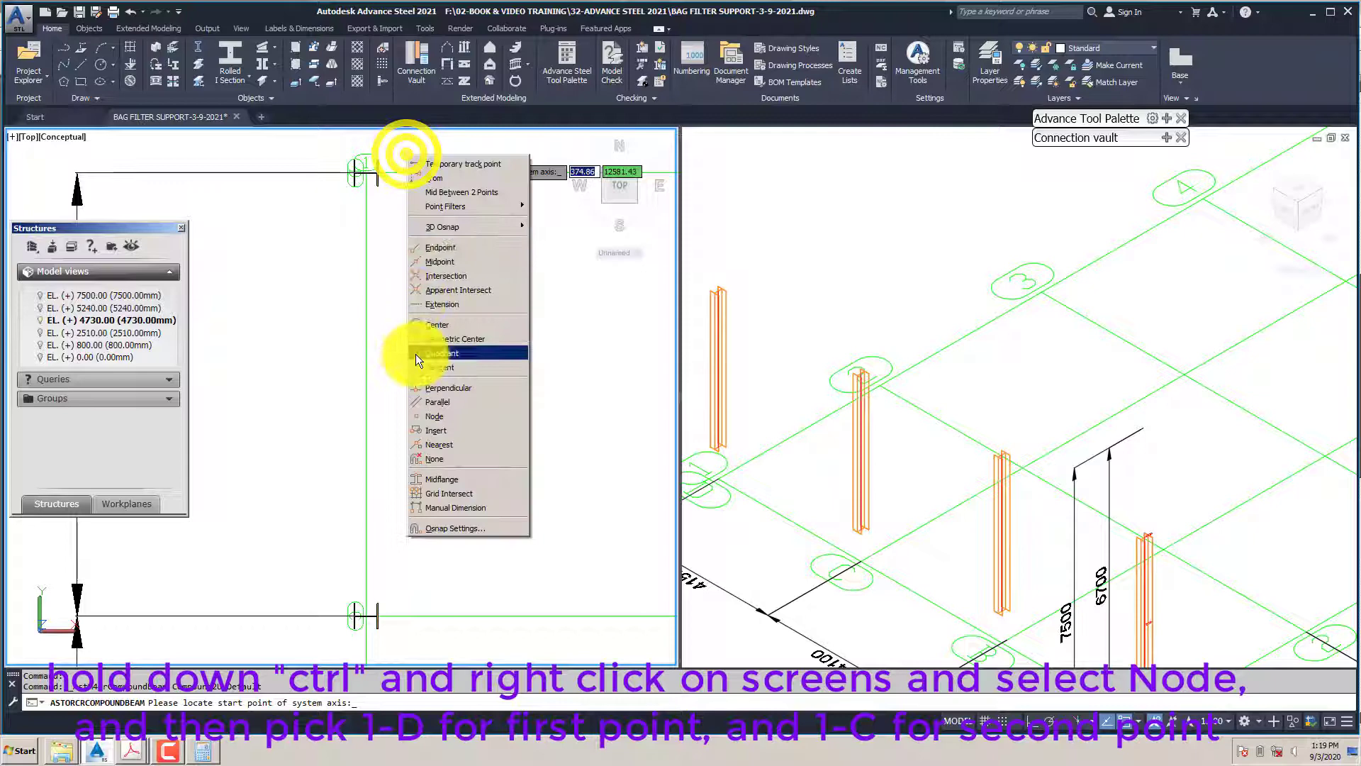
left_click(435, 417)
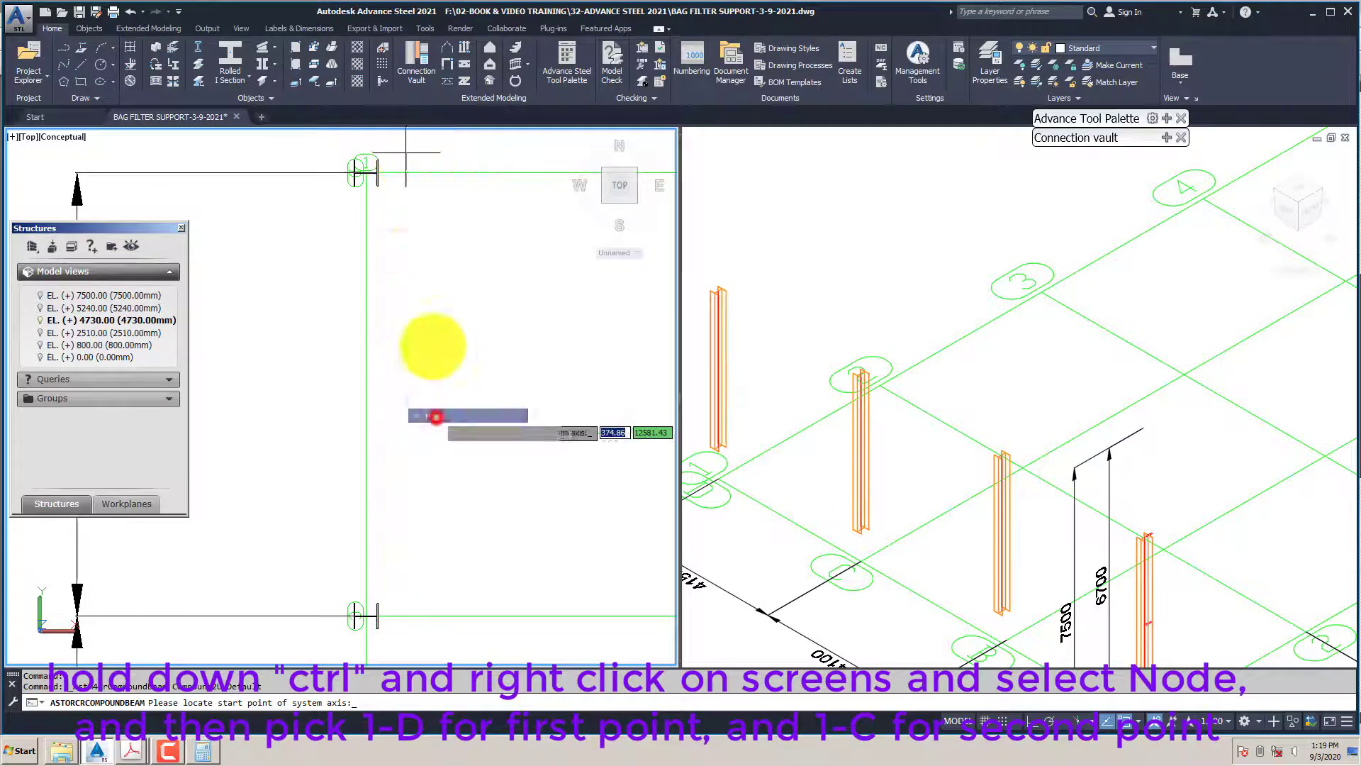
left_click(365, 174)
right_click(401, 444, "ctrl")
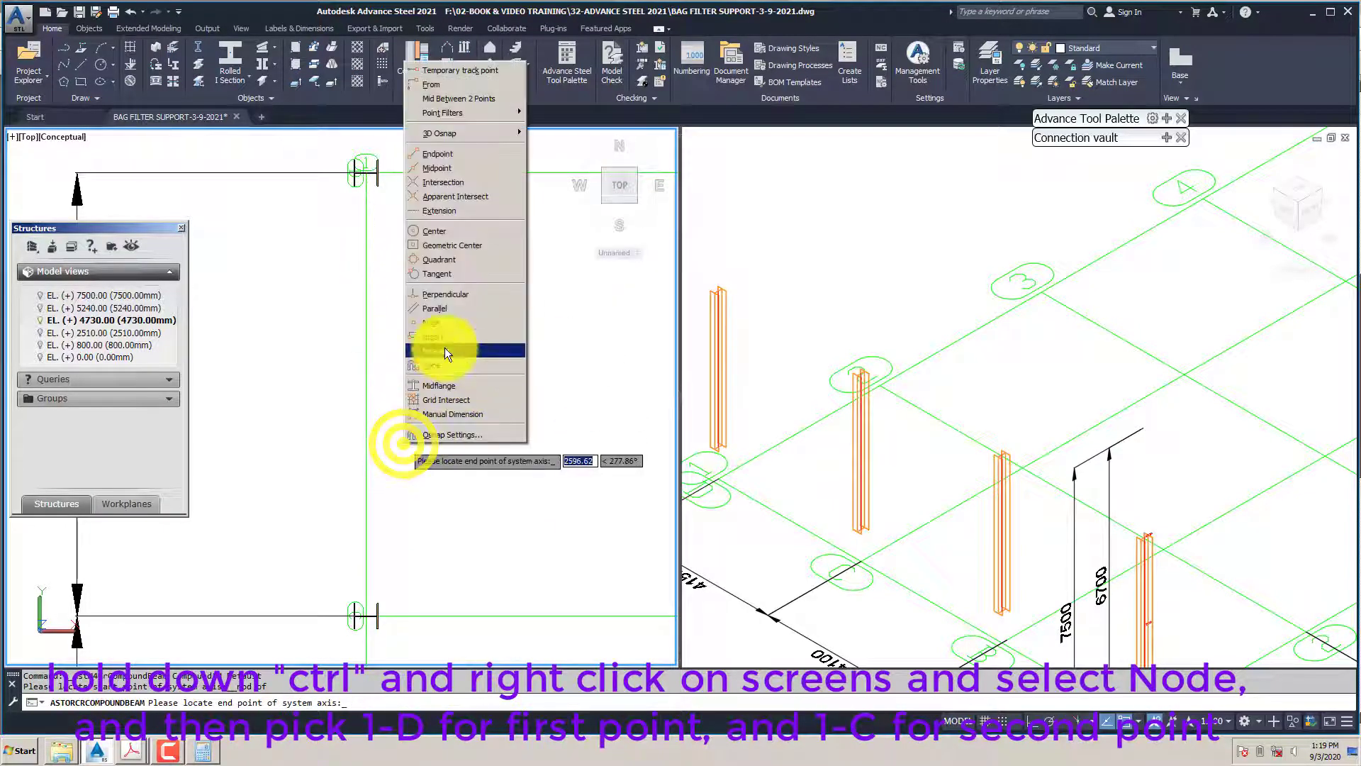
left_click(436, 324)
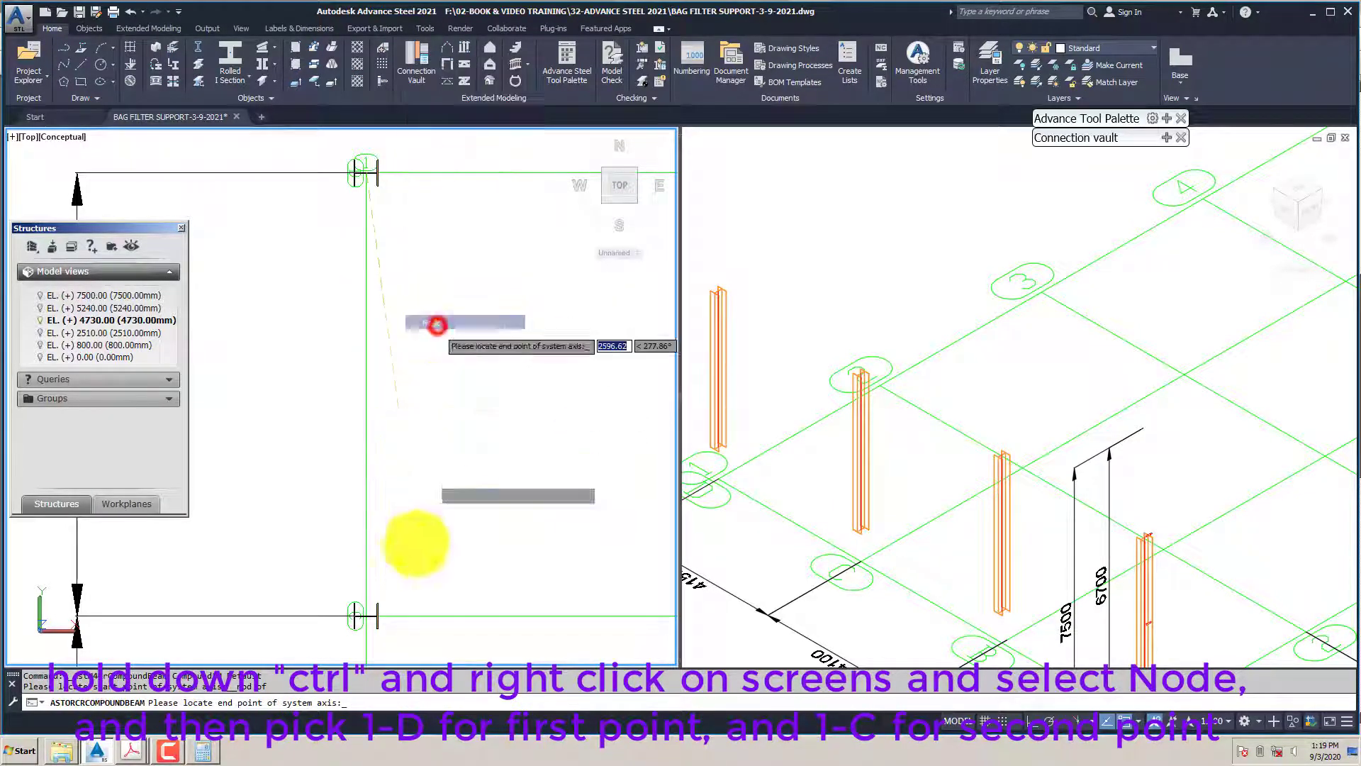
left_click(365, 615)
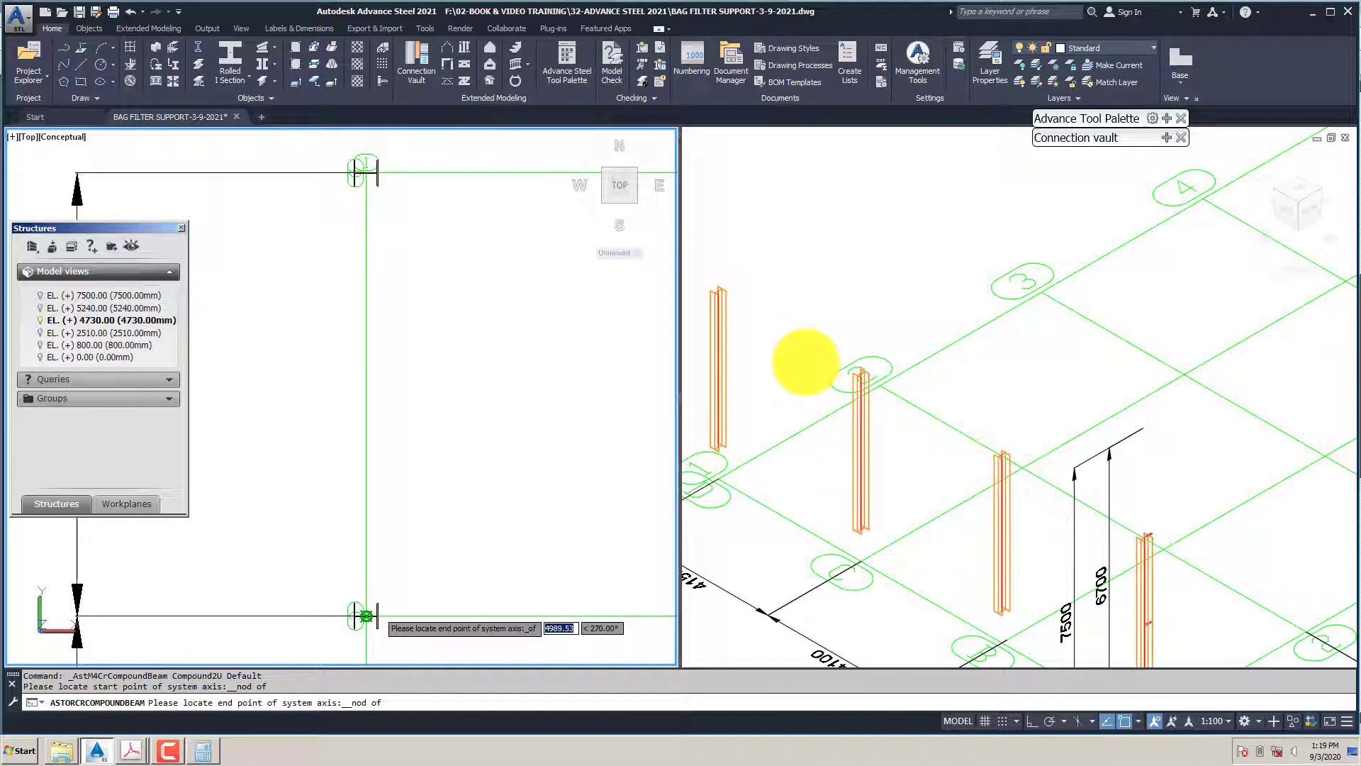
left_click(806, 362)
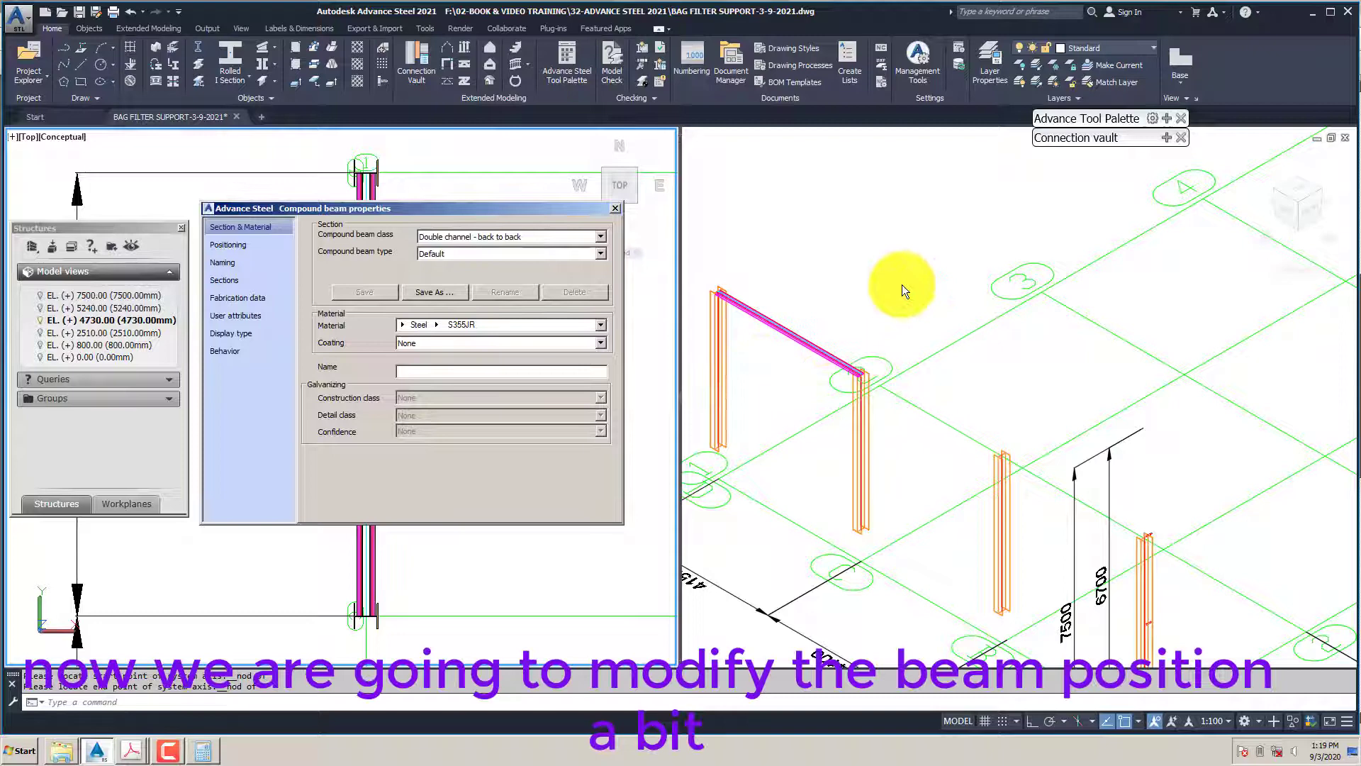
Centre the compound beam on its system axis and confirm it sits on level EL. (+) 4730.00
left_click(835, 254)
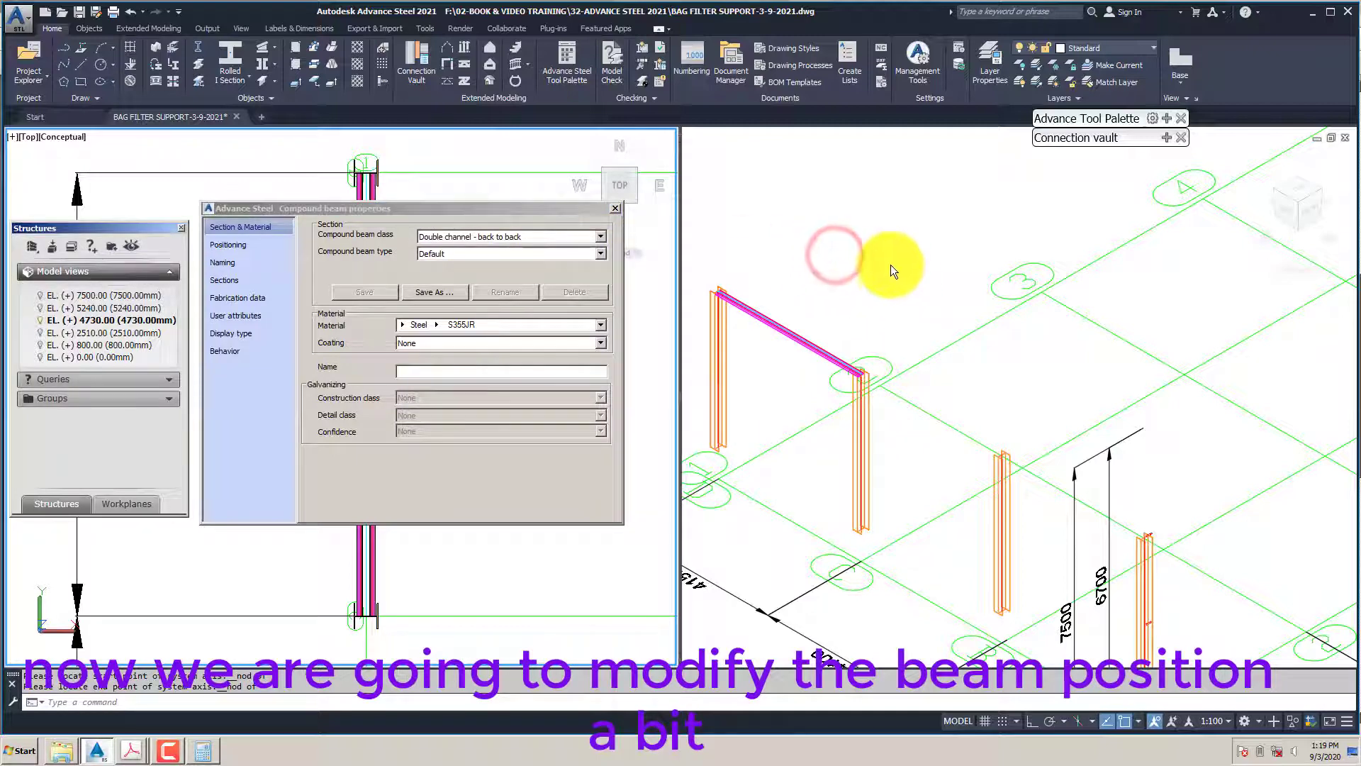
left_click(839, 257)
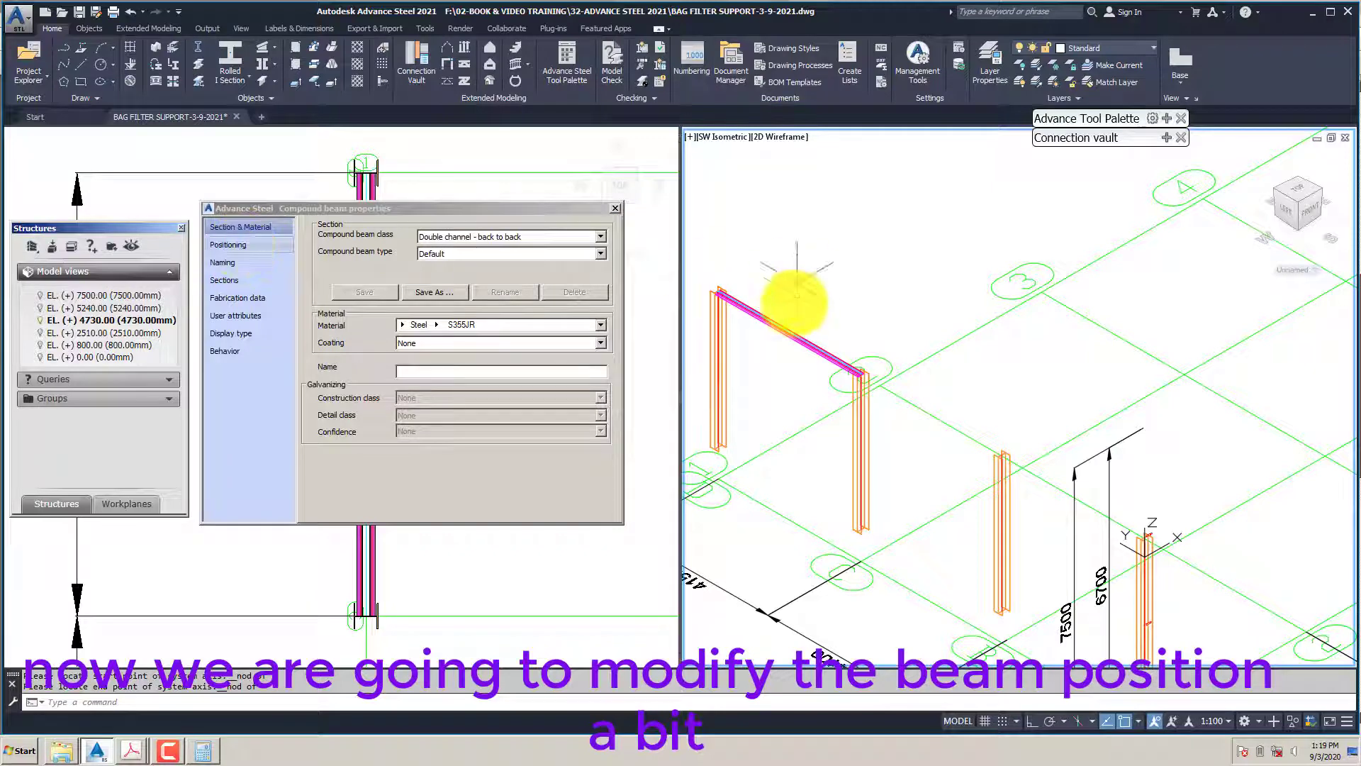
middle_click_drag(890, 309, 897, 291)
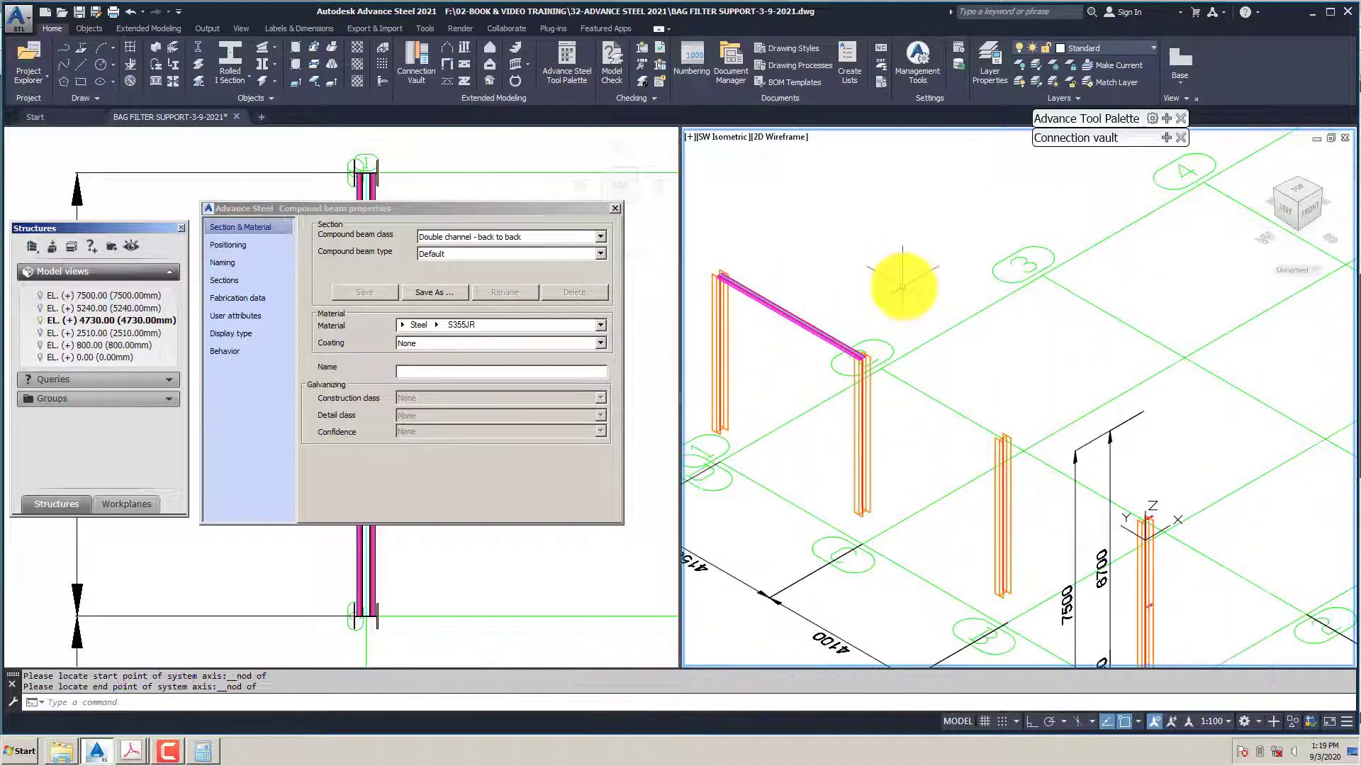
left_click(242, 249)
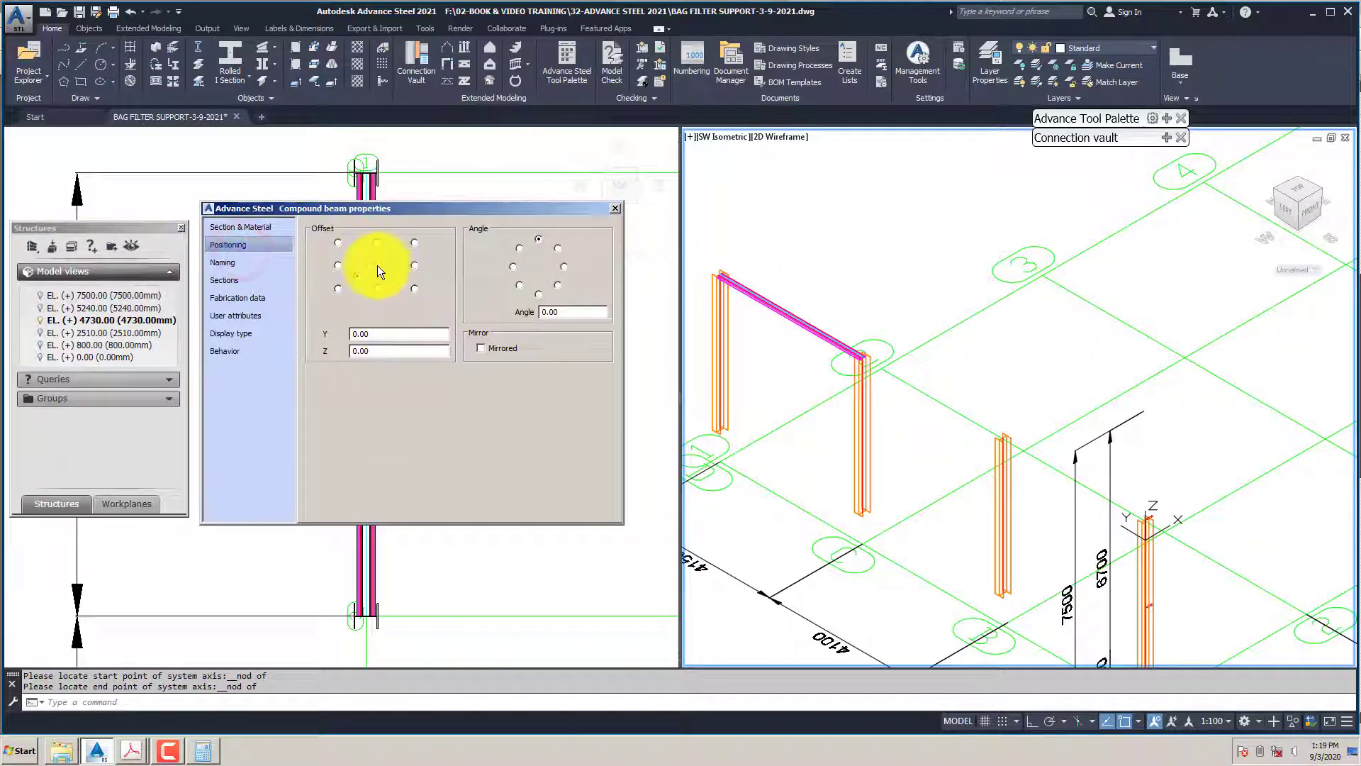
left_click(376, 264)
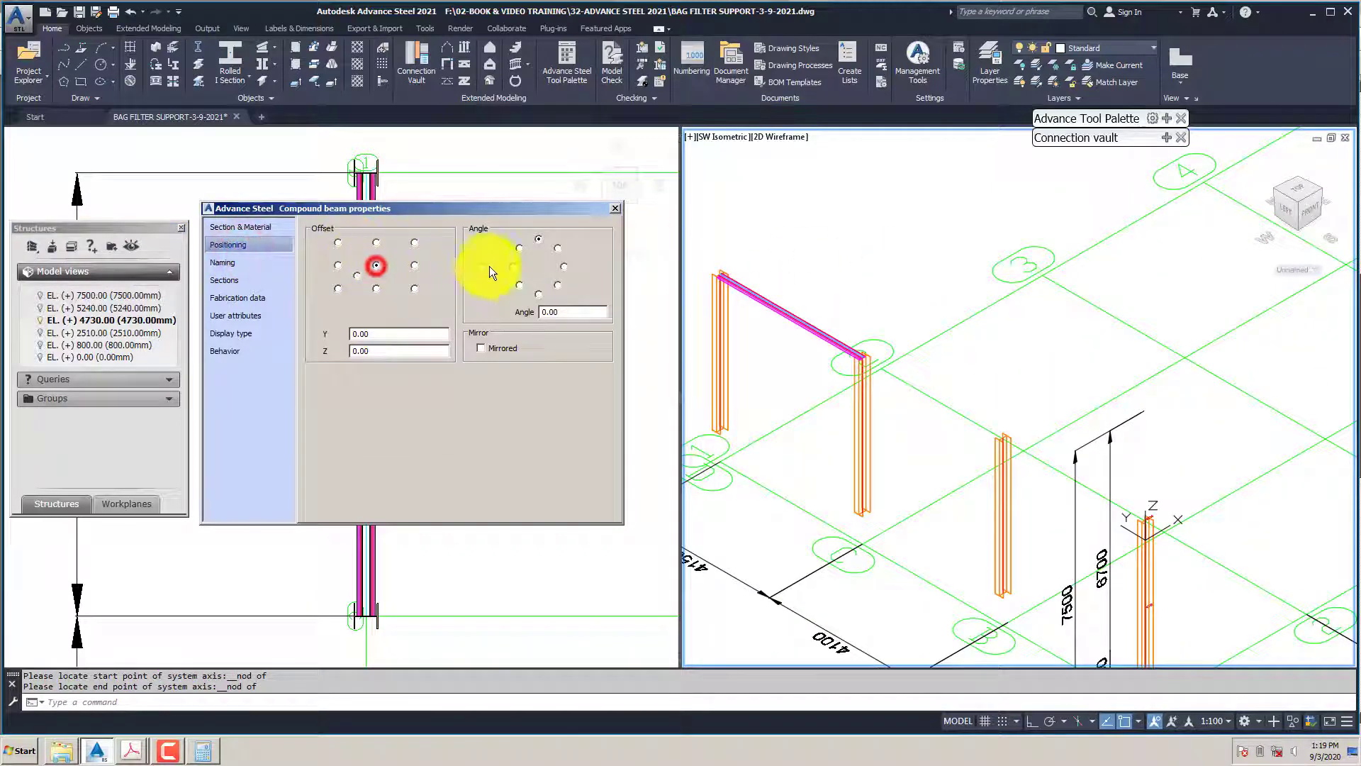
left_click(226, 264)
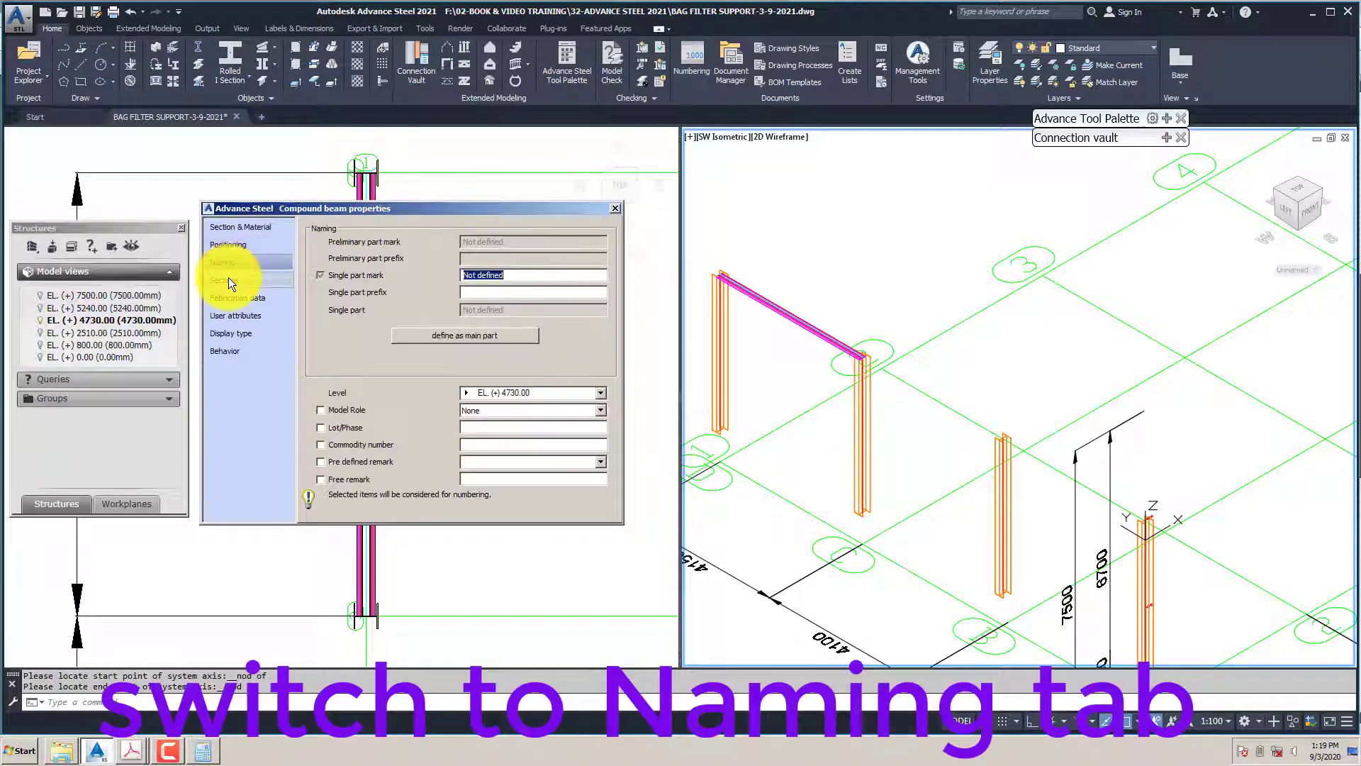
left_click(228, 278)
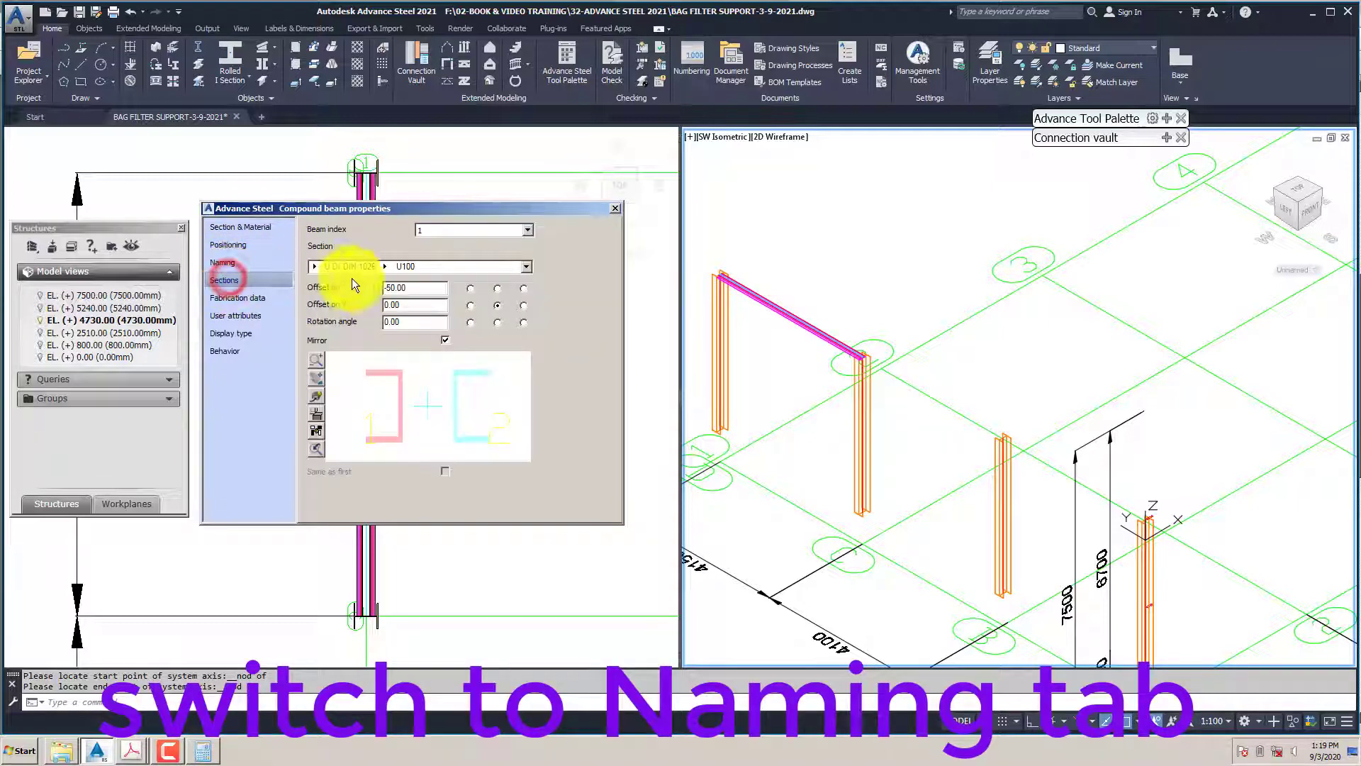
left_click(225, 262)
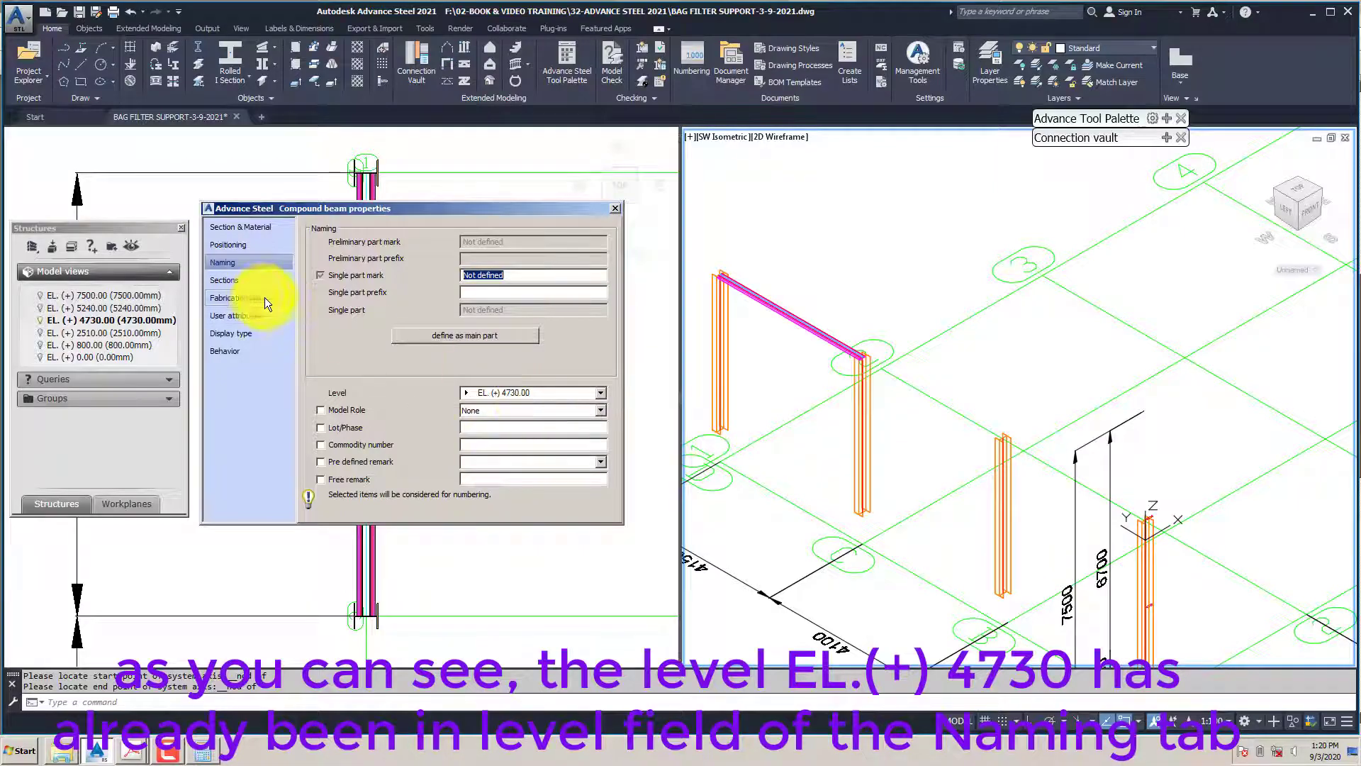
Set beam index 1's section to the UPN channel class, size UPN 140
left_click(248, 283)
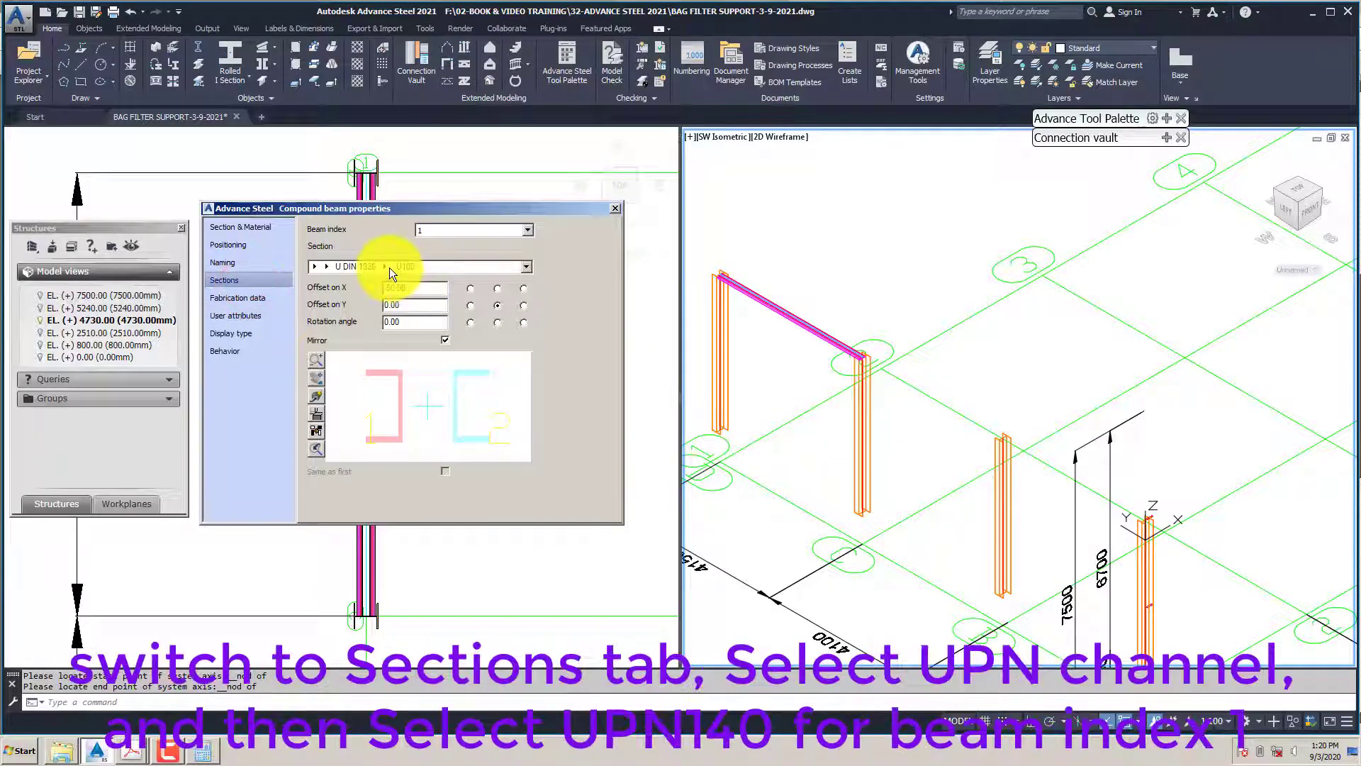
left_click(389, 268)
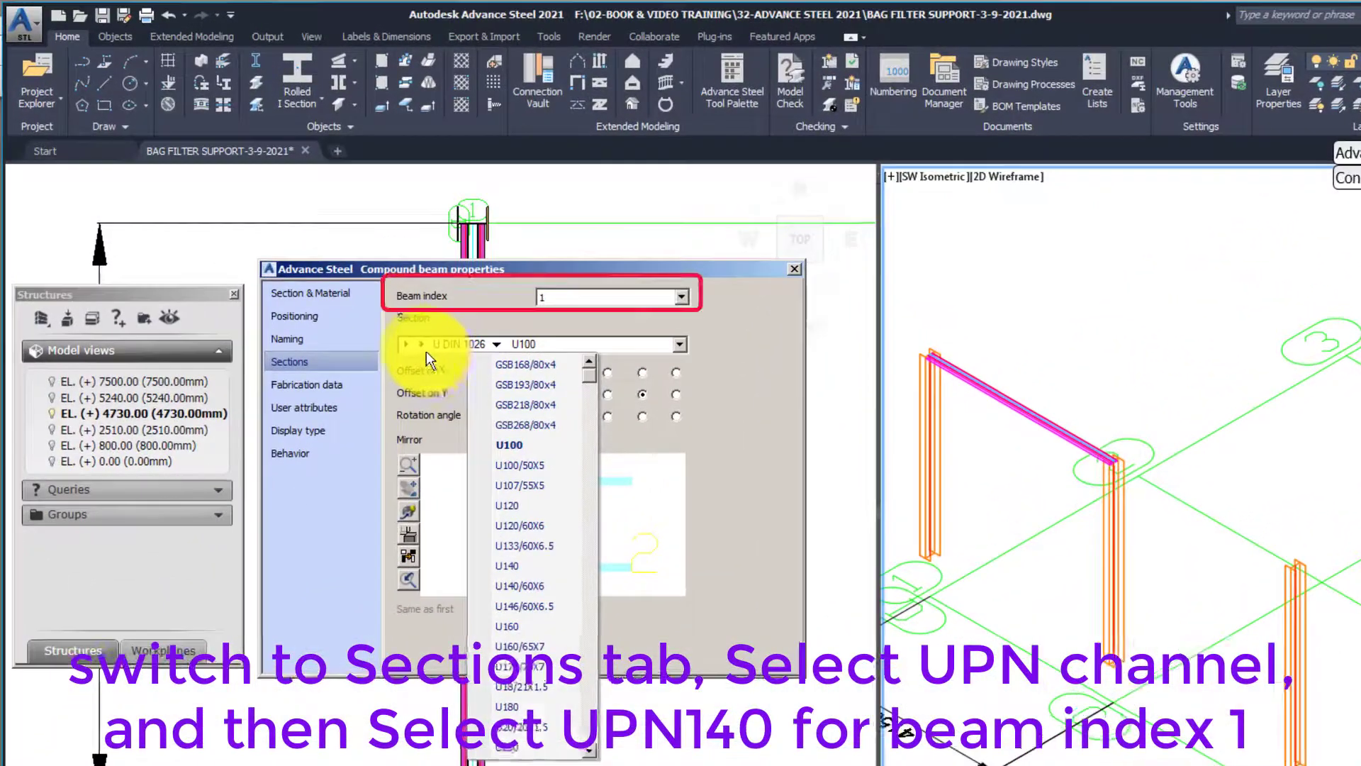
left_click(327, 268)
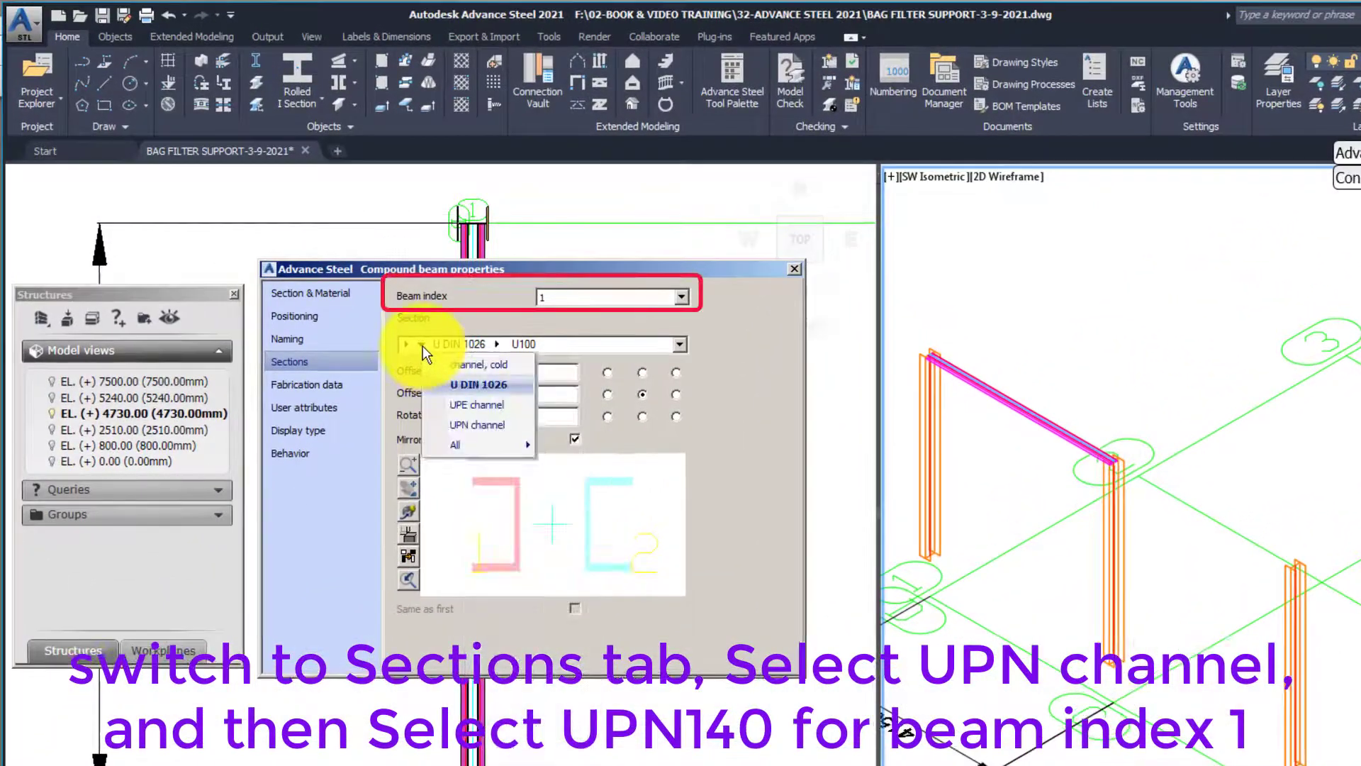
left_click(468, 425)
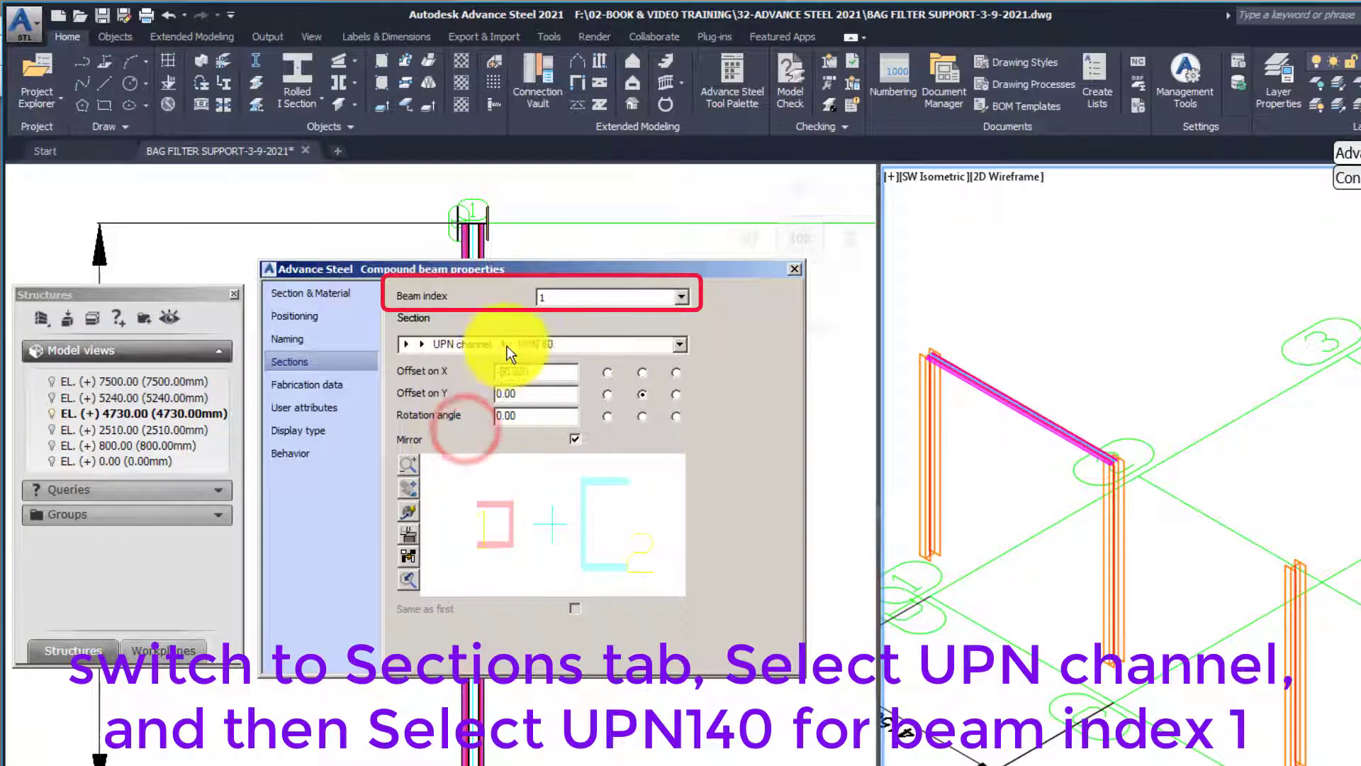
left_click(505, 346)
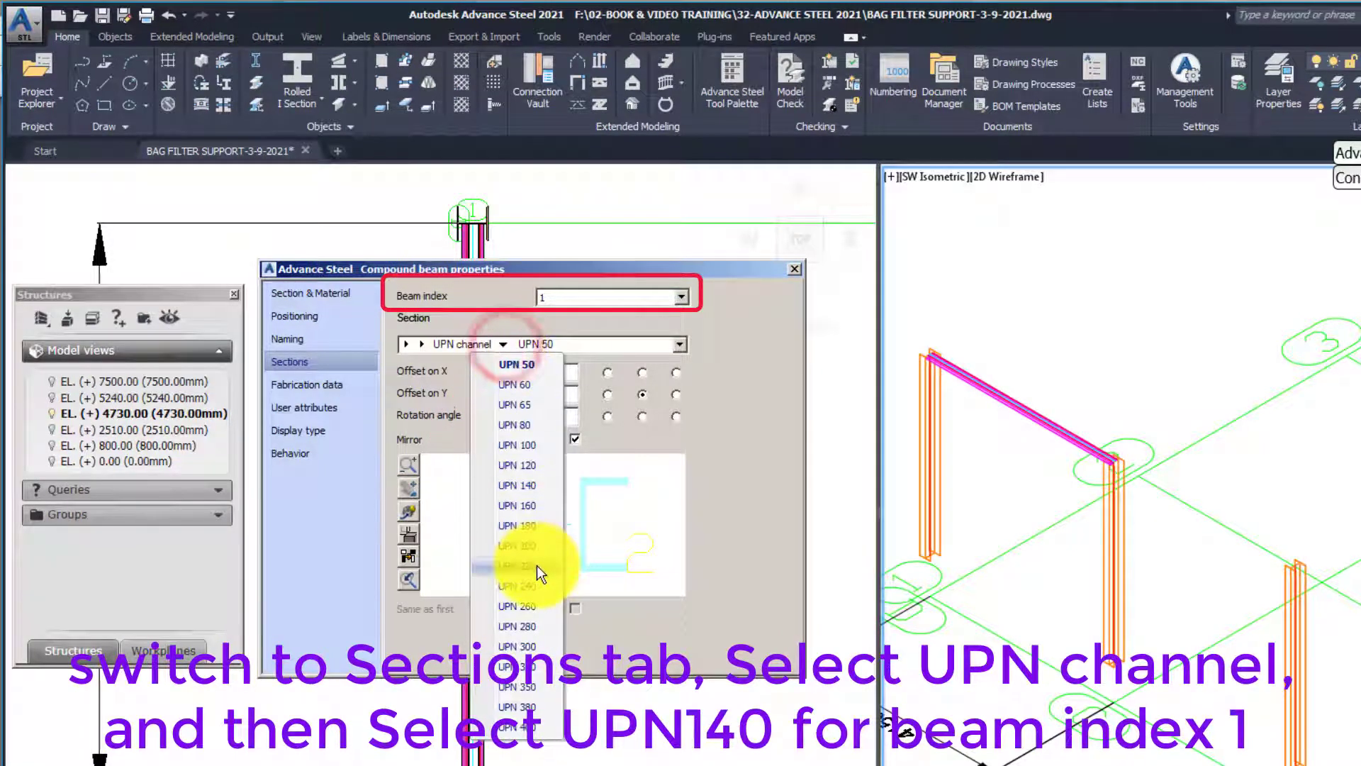
left_click(517, 484)
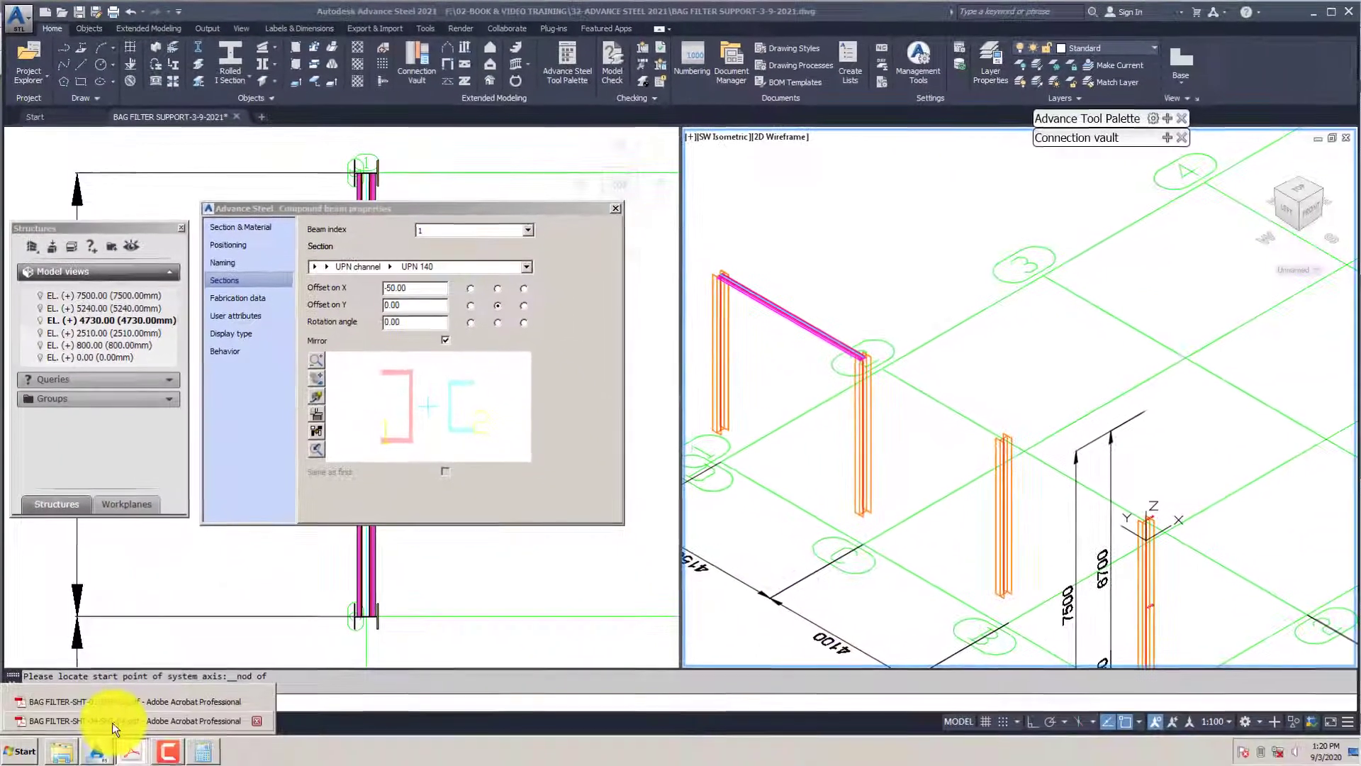
left_click(116, 720)
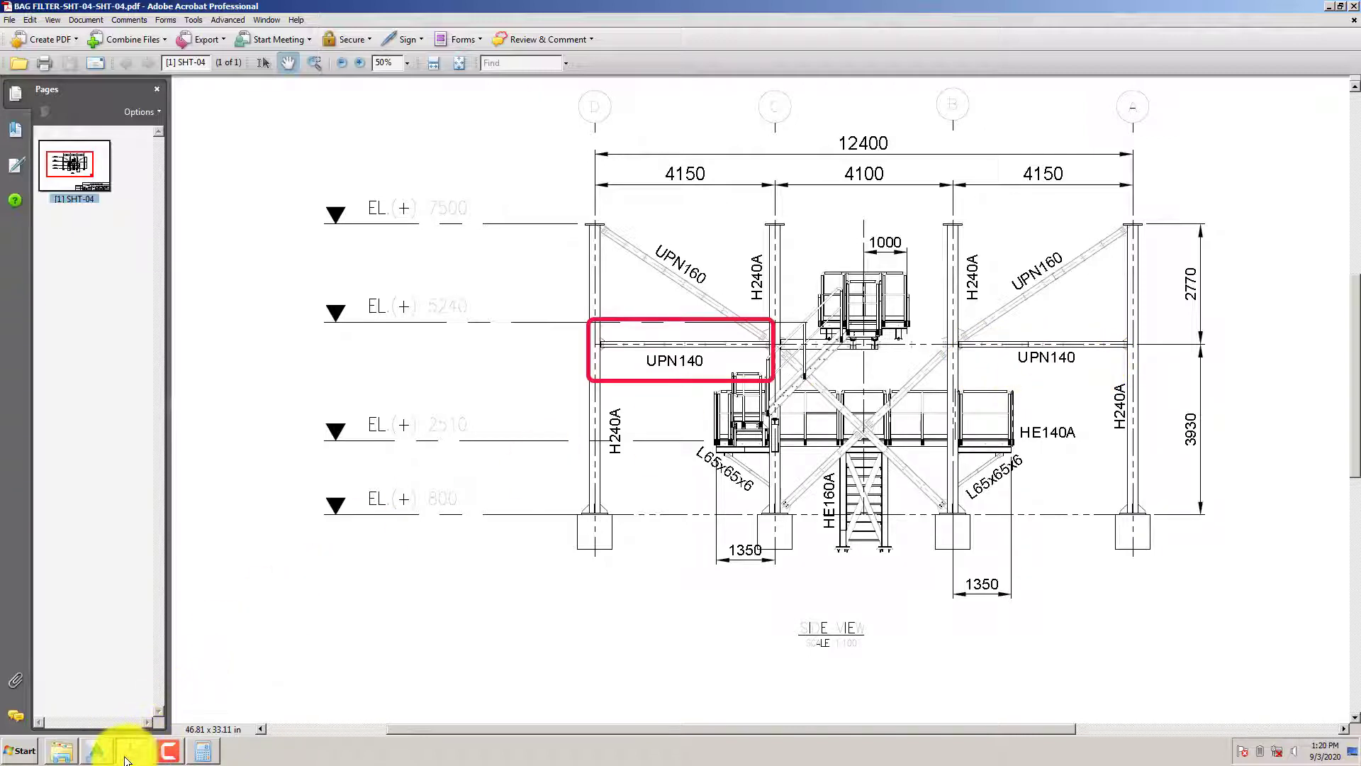
After checking the UPN140 marking on the side-view sheet, return to the Advance Steel model
mouse_move(98, 748)
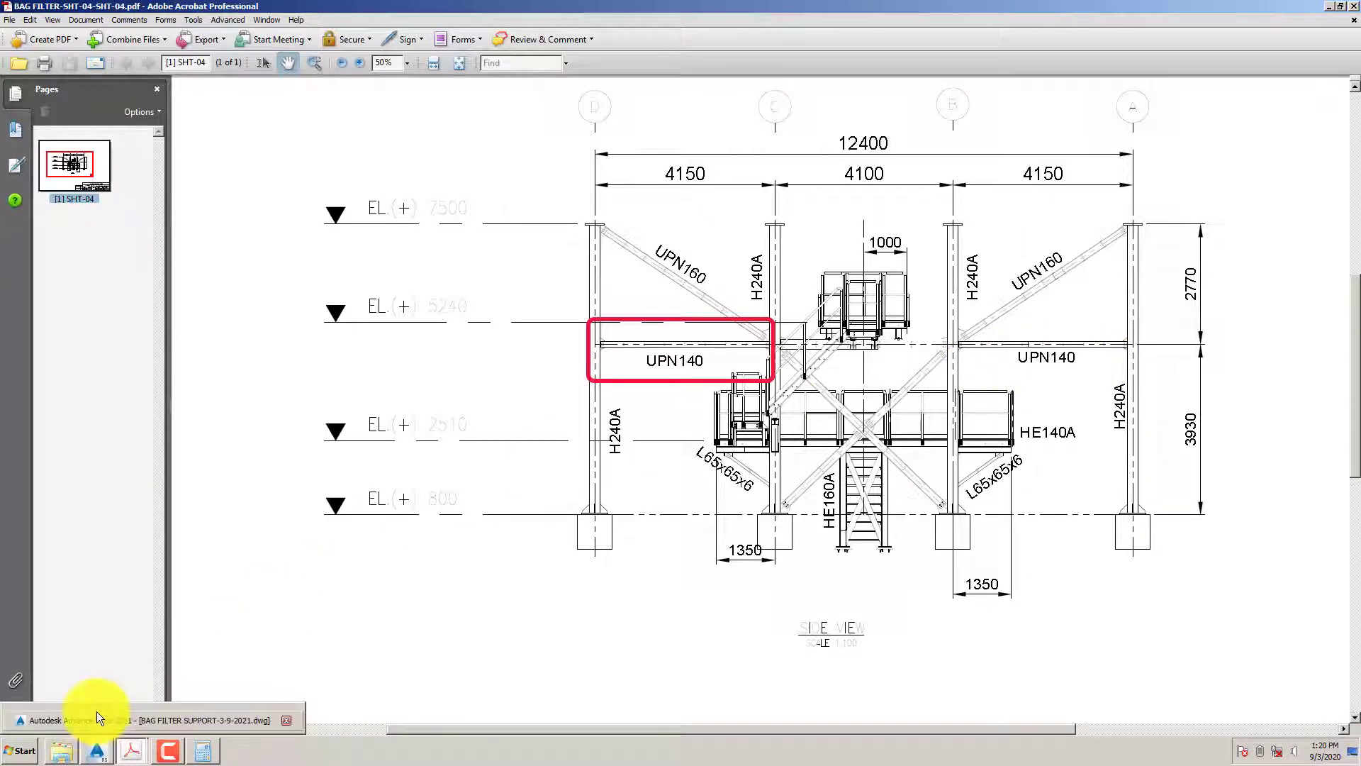
left_click(94, 722)
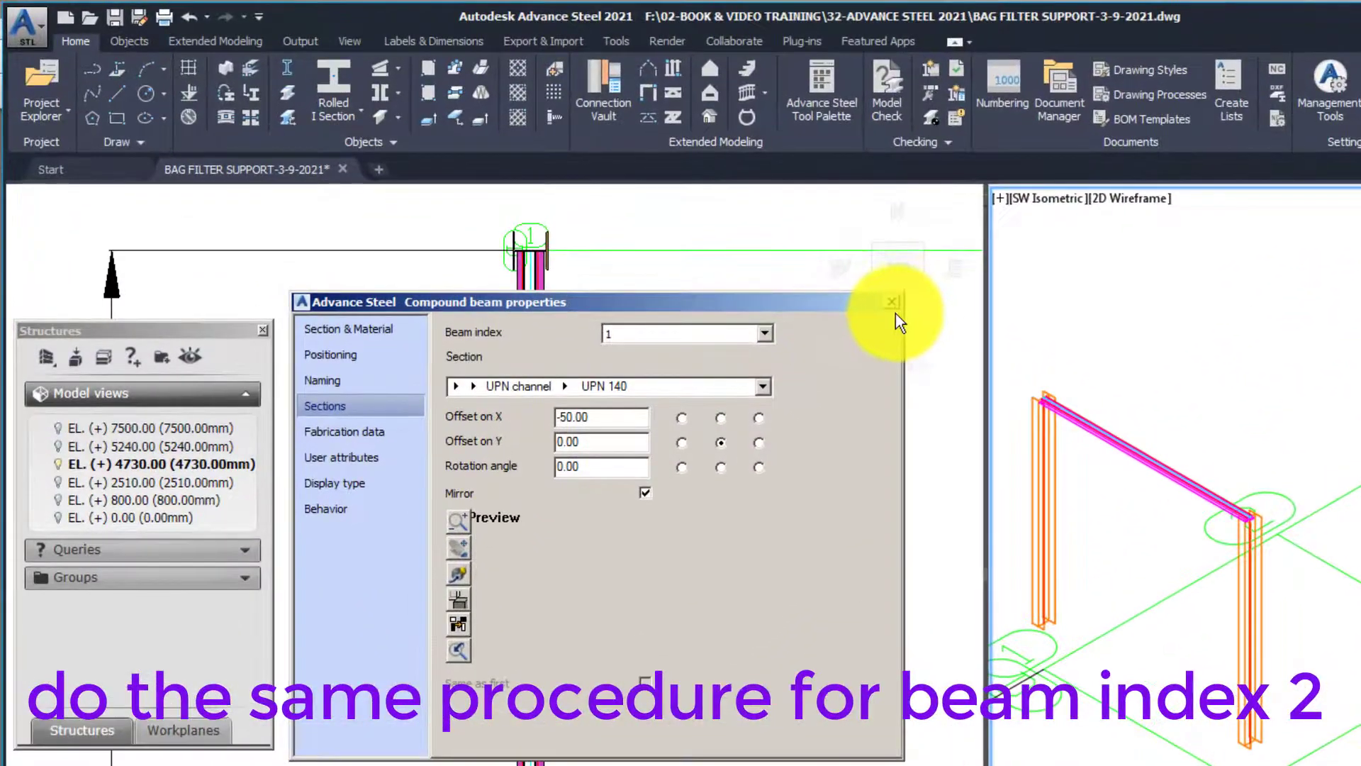
Set beam index 2's section to the UPN channel class, size UPN 140
left_click(662, 335)
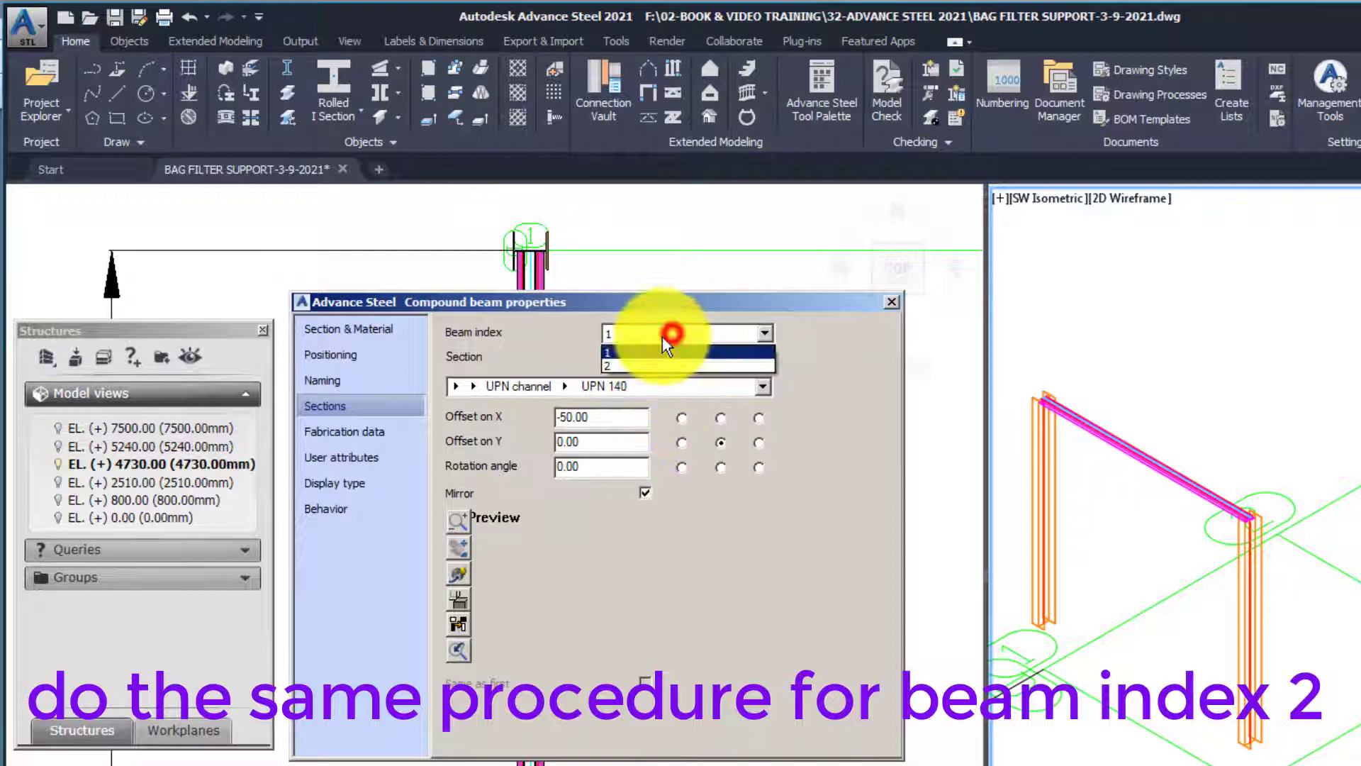
left_click(629, 365)
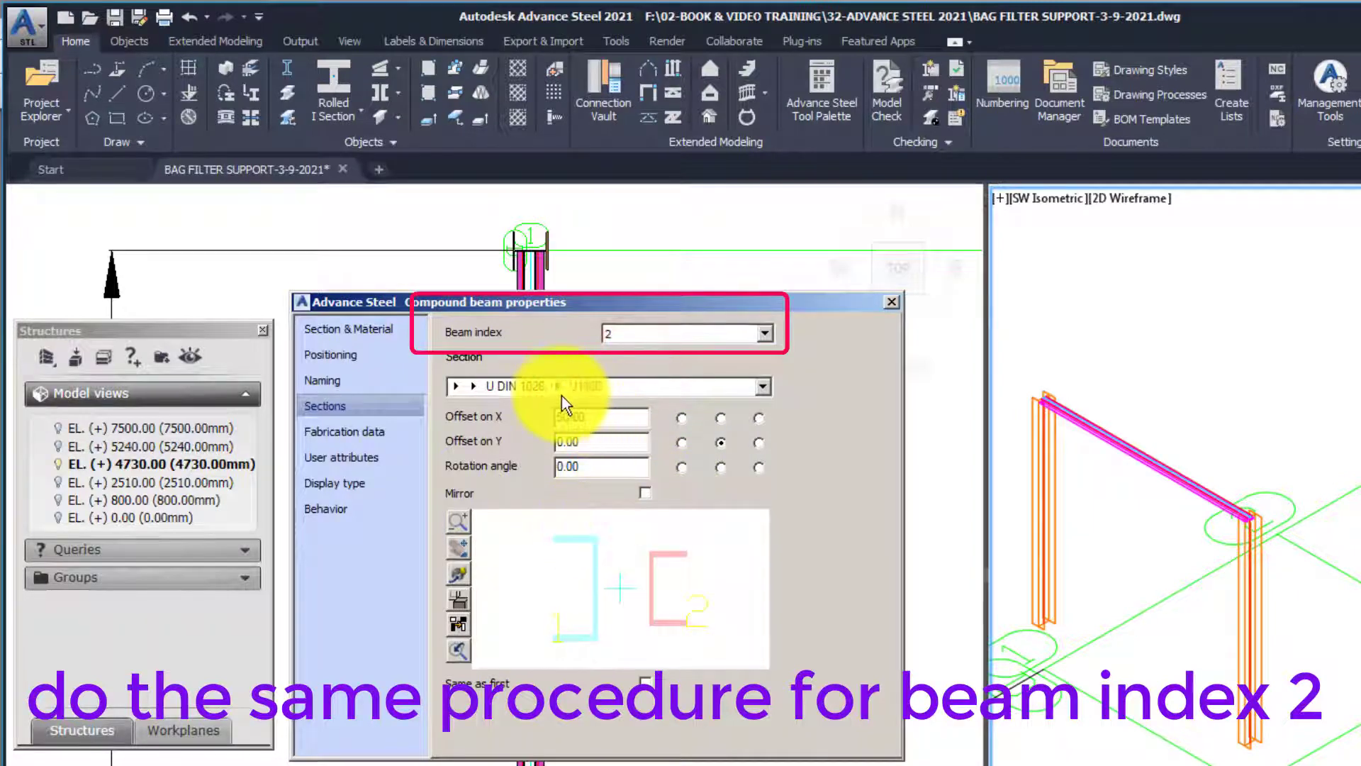
left_click(470, 385)
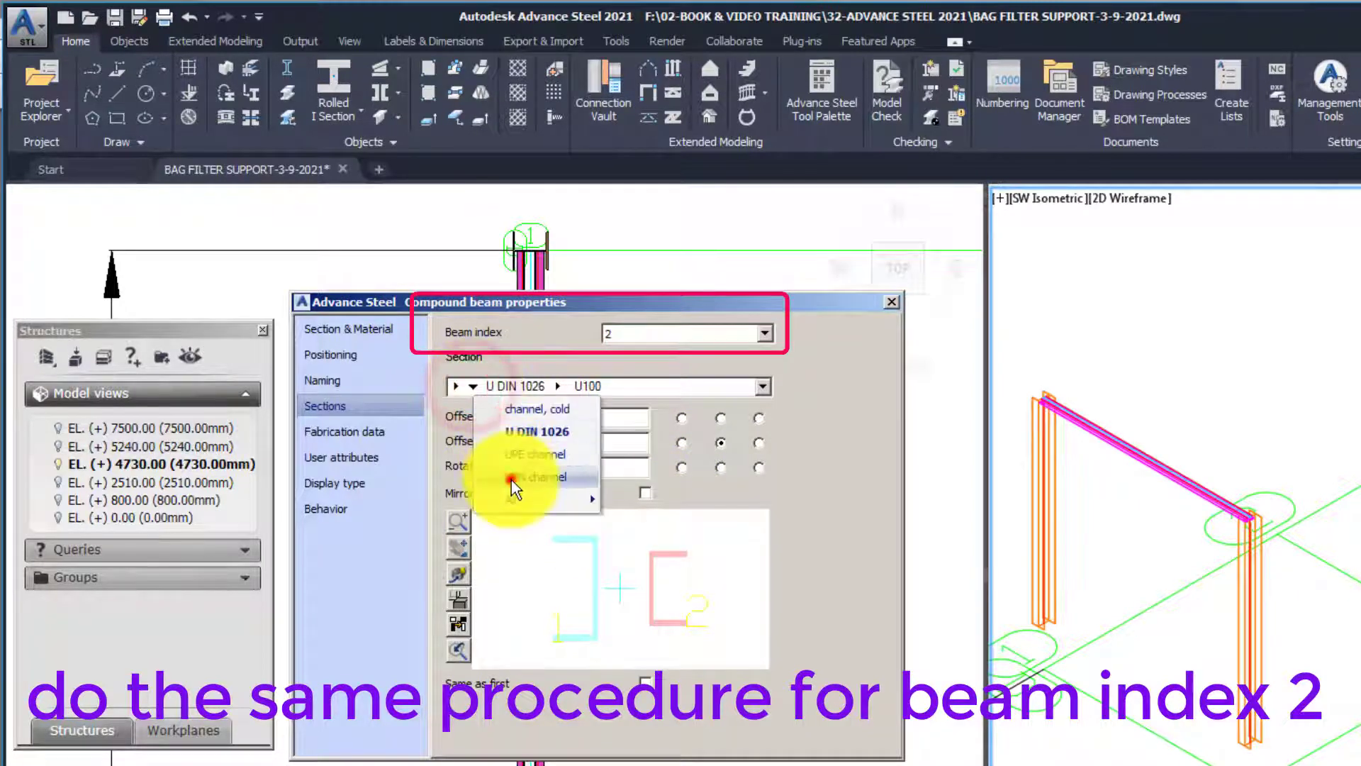
left_click(511, 477)
left_click(565, 385)
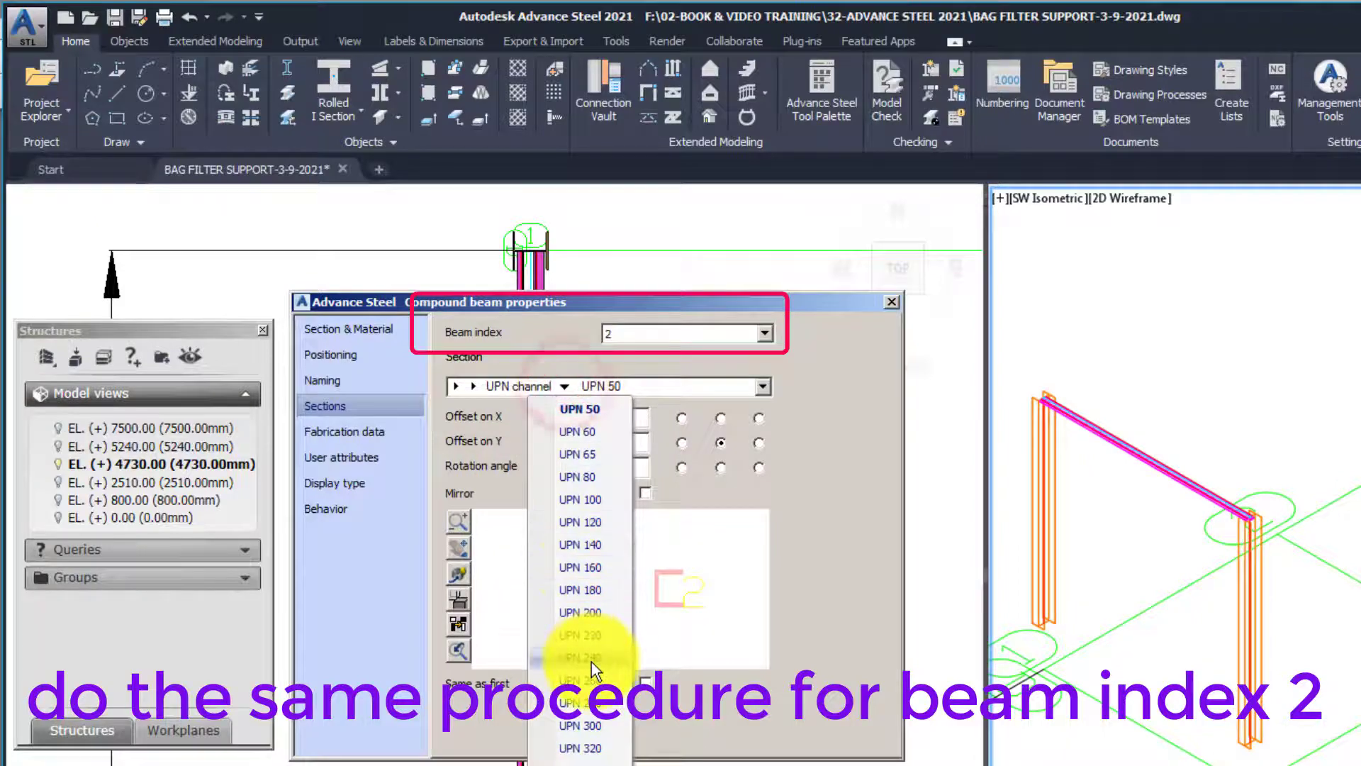
left_click(589, 547)
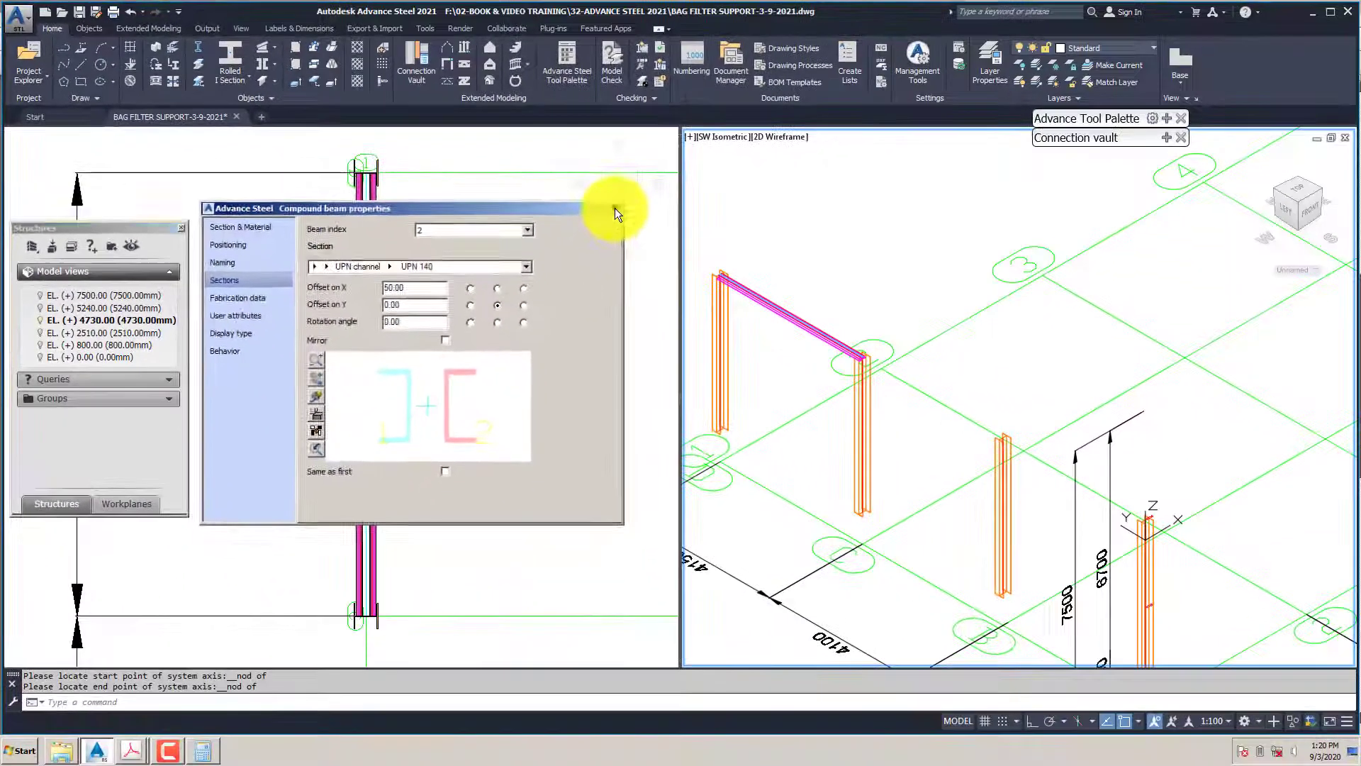
Close the beam properties and zoom the top view in on the column base
left_click(615, 207)
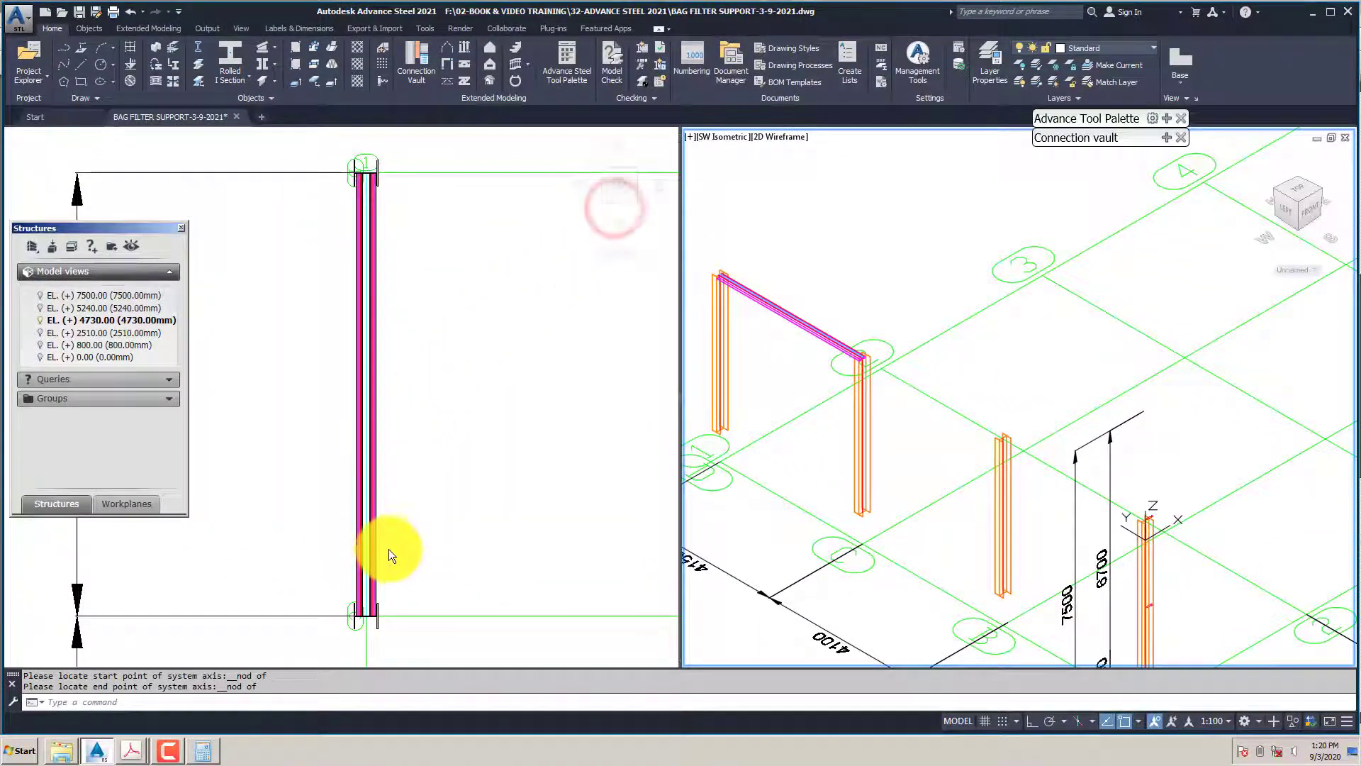
scroll(890, 304, "down", 2)
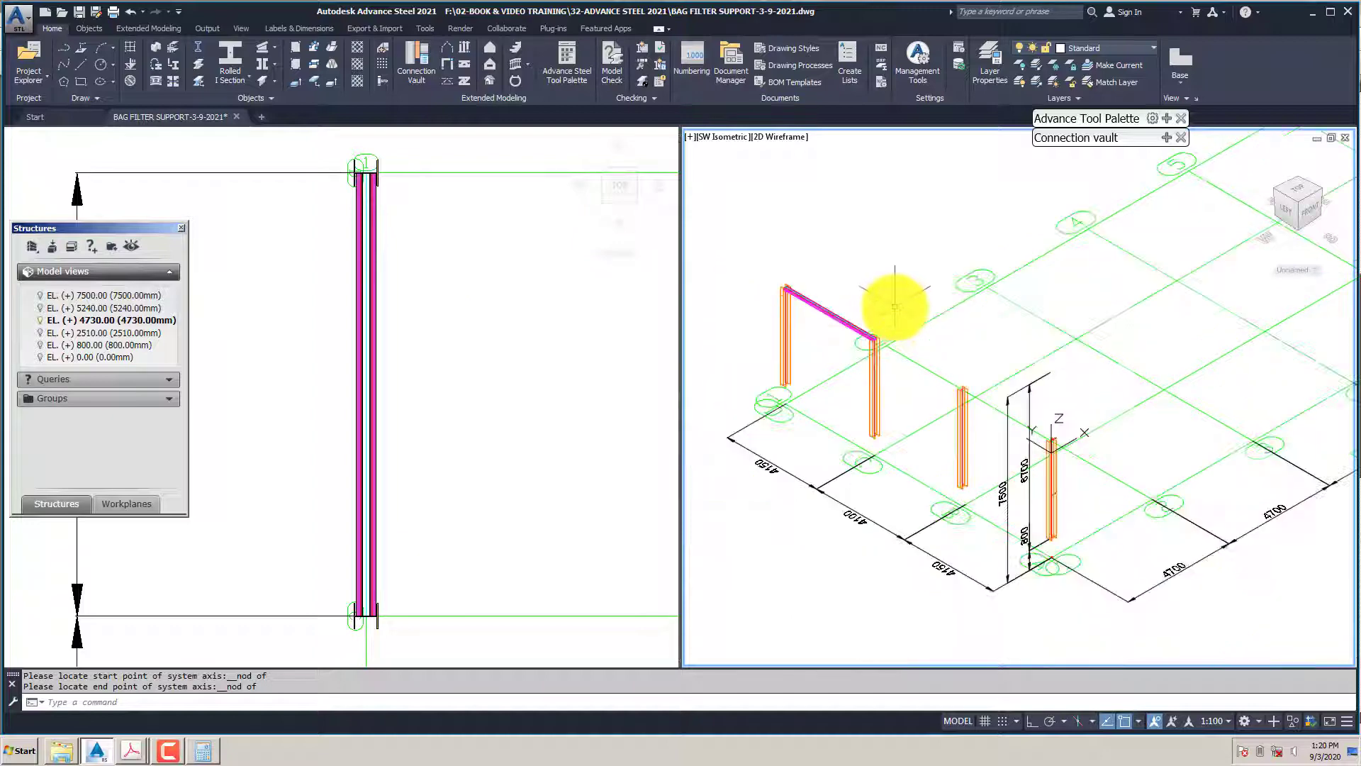
scroll(881, 312, "up", 2)
left_click(822, 225)
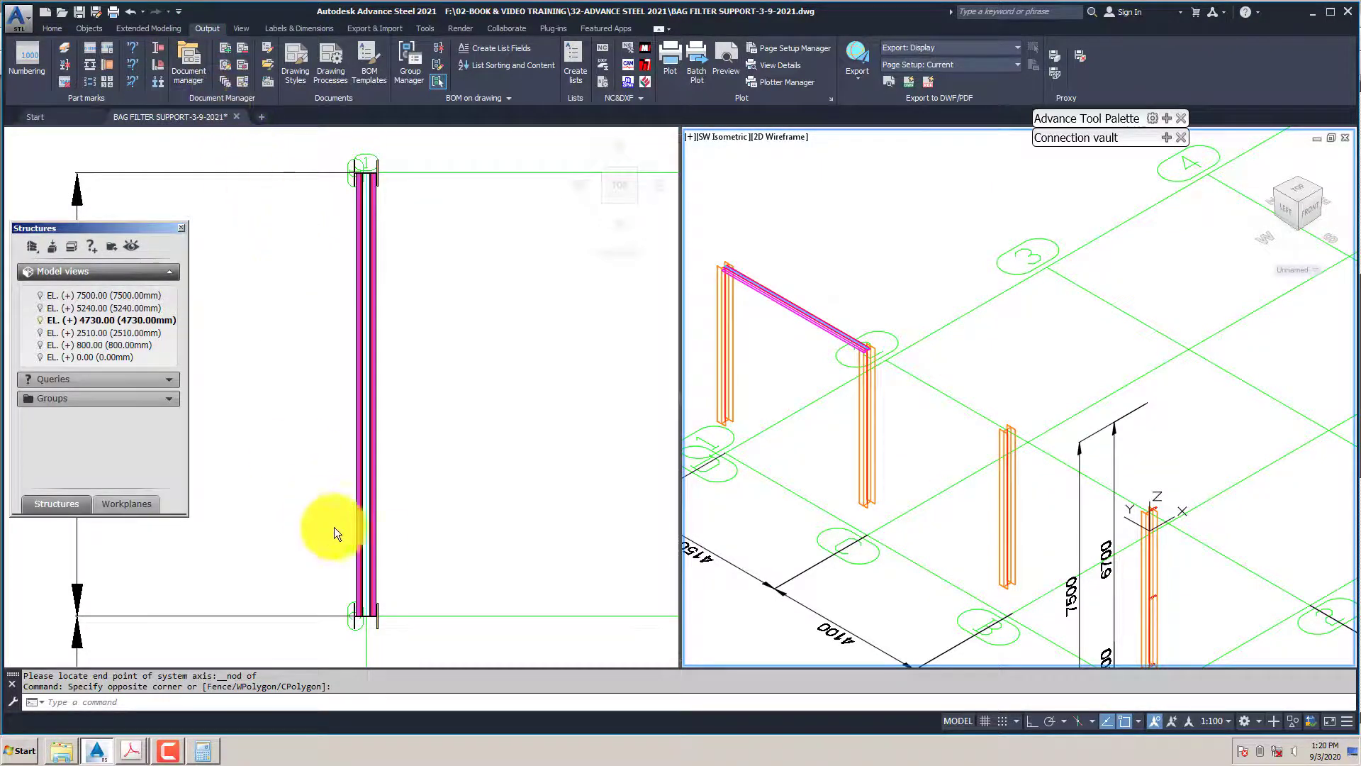
left_click(397, 578)
scroll(408, 583, "up", 8)
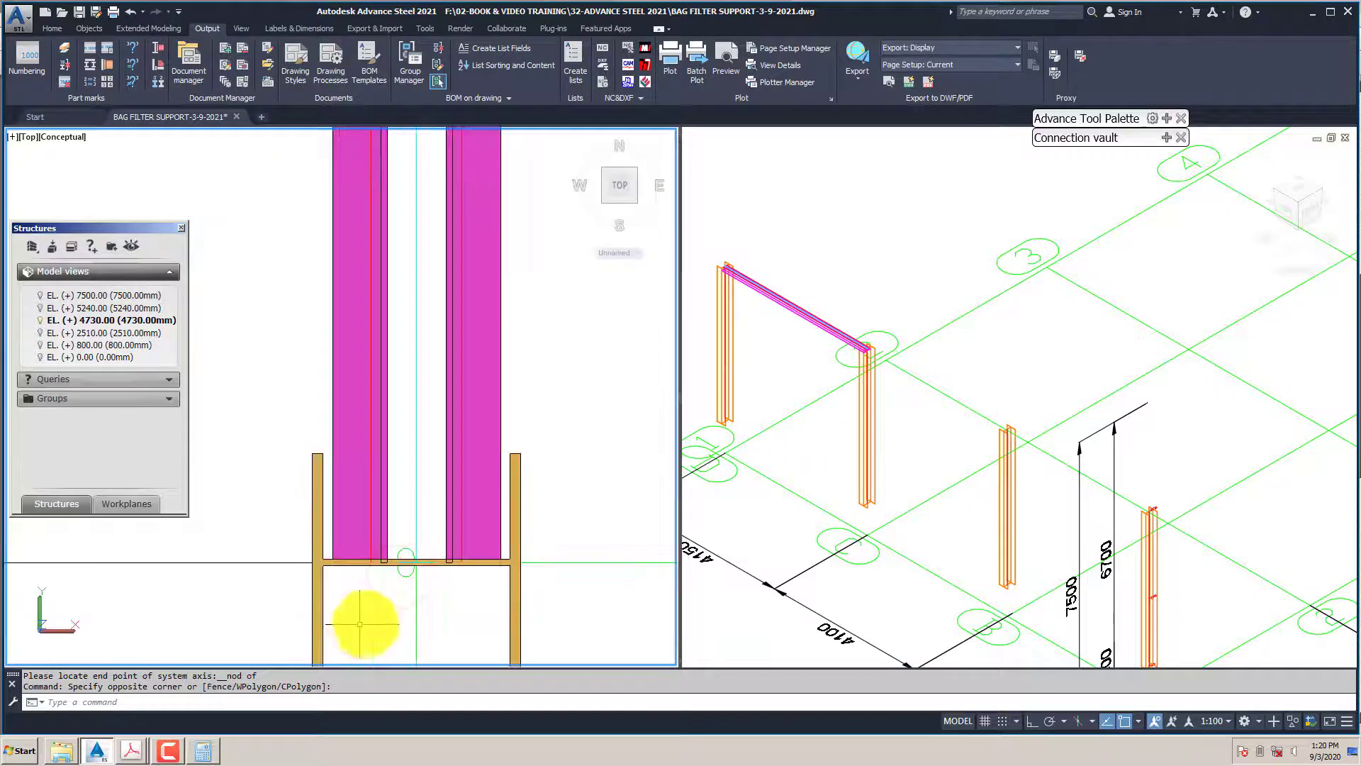
scroll(412, 586, "up", 2)
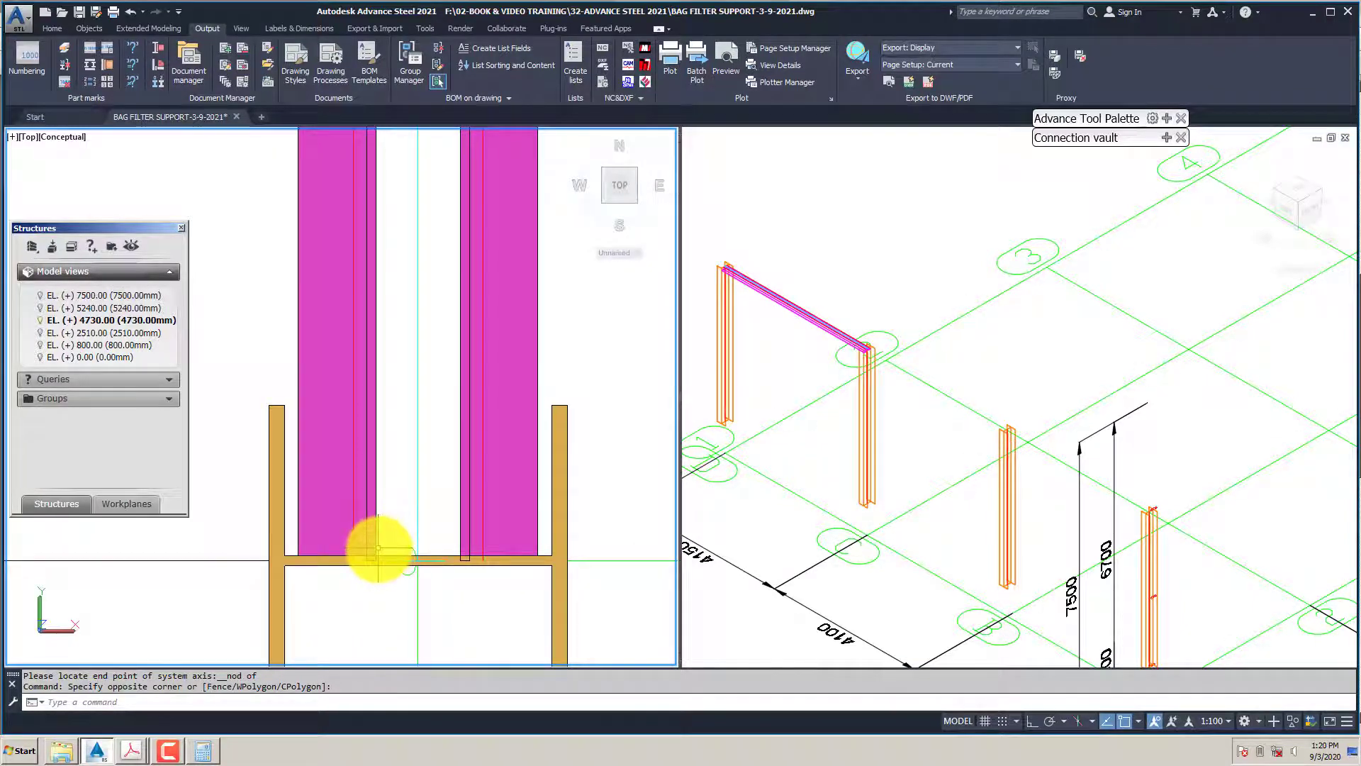
scroll(376, 556, "up", 2)
scroll(358, 521, "down", 3)
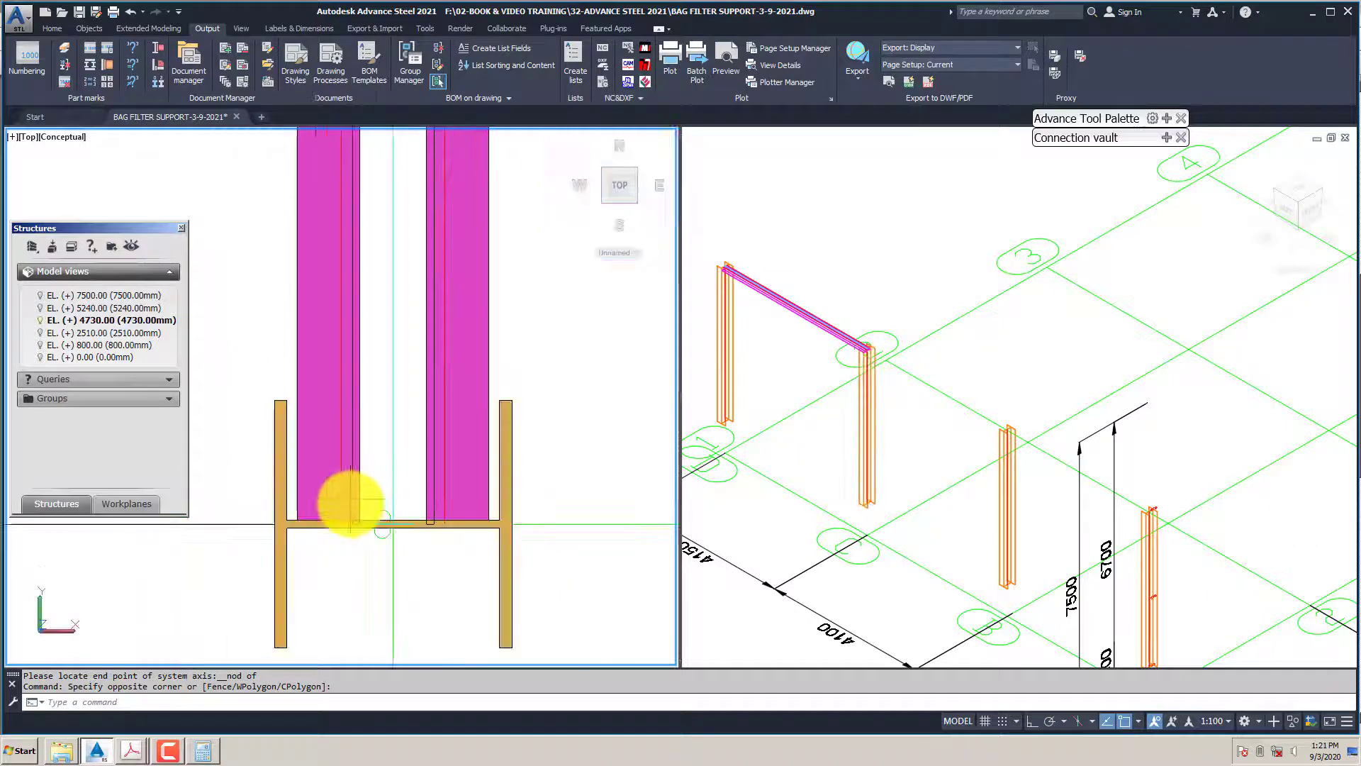
Add a linear dimension of 65 across the two UPN 140 channels
type("i")
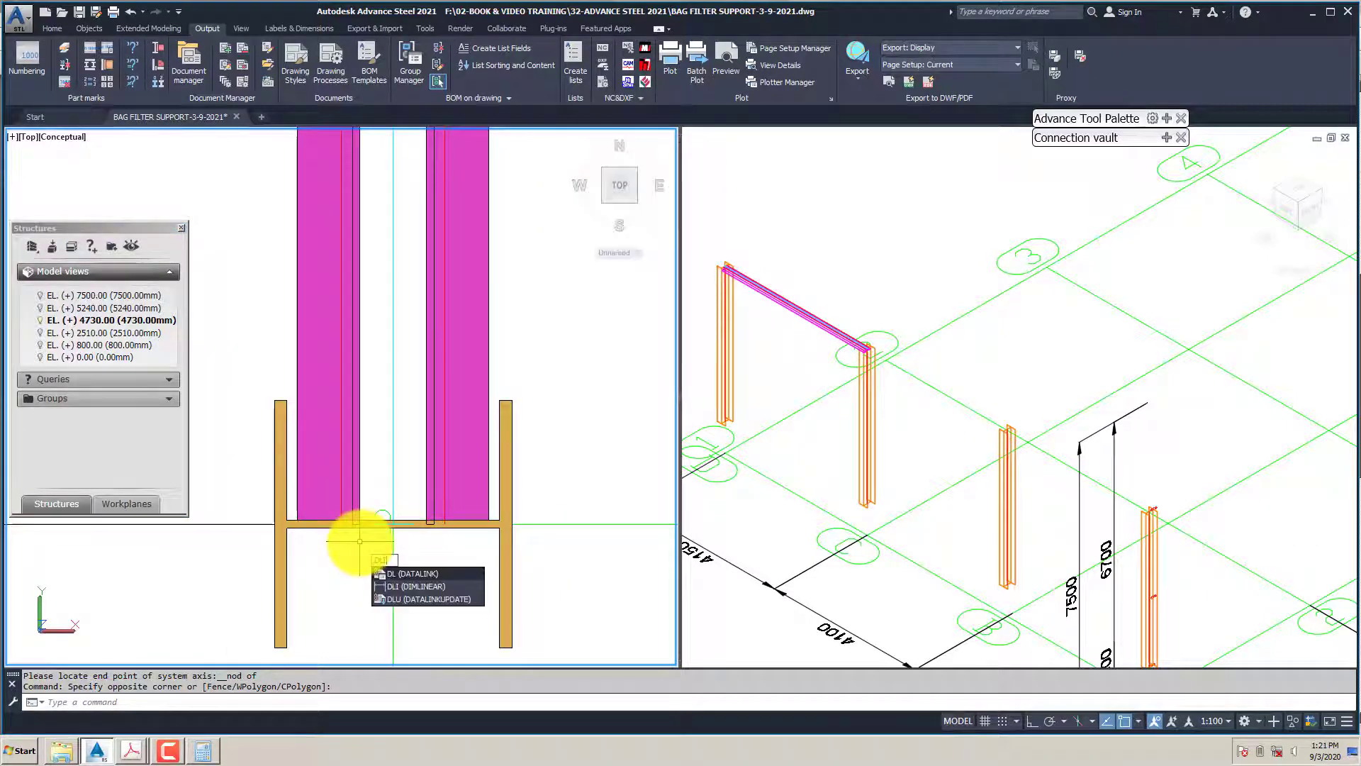
key("Return")
left_click(361, 514)
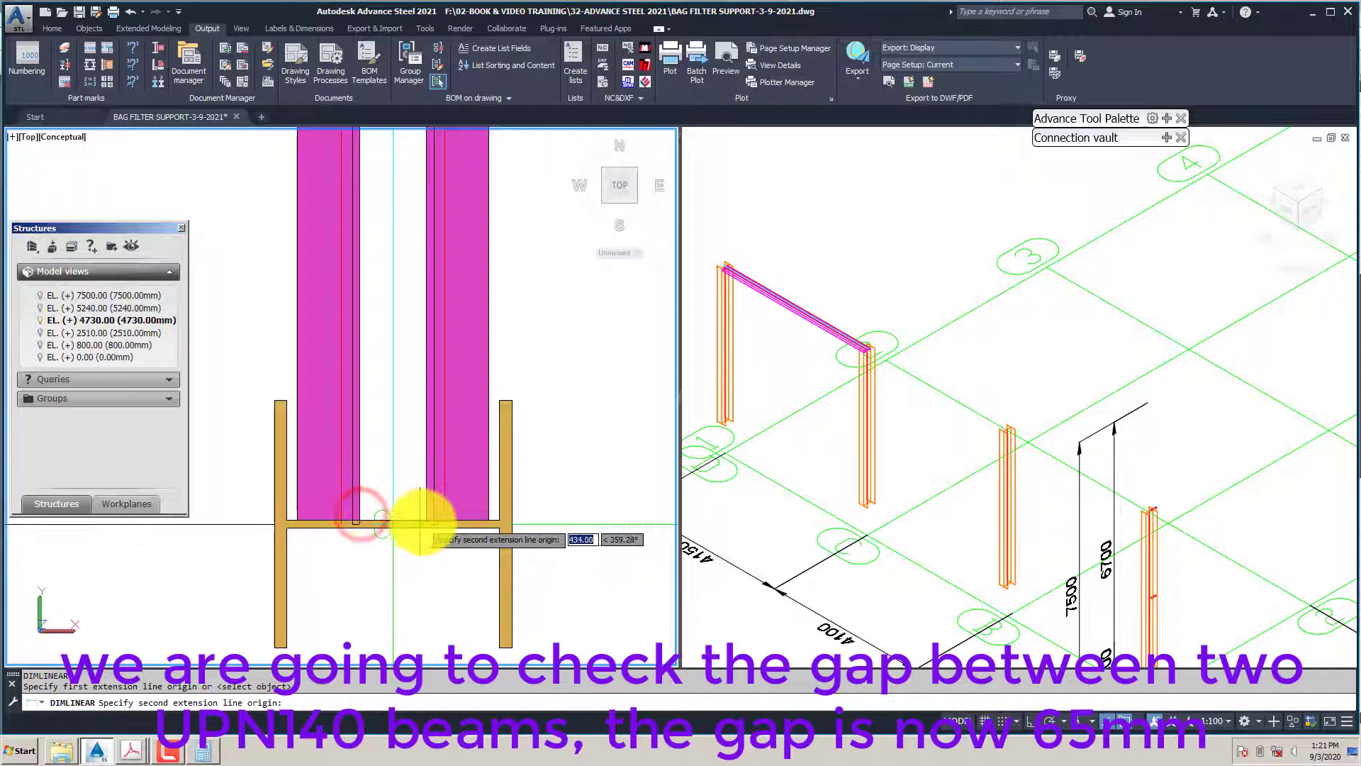
left_click(426, 522)
scroll(427, 519, "down", 2)
scroll(354, 525, "down", 3)
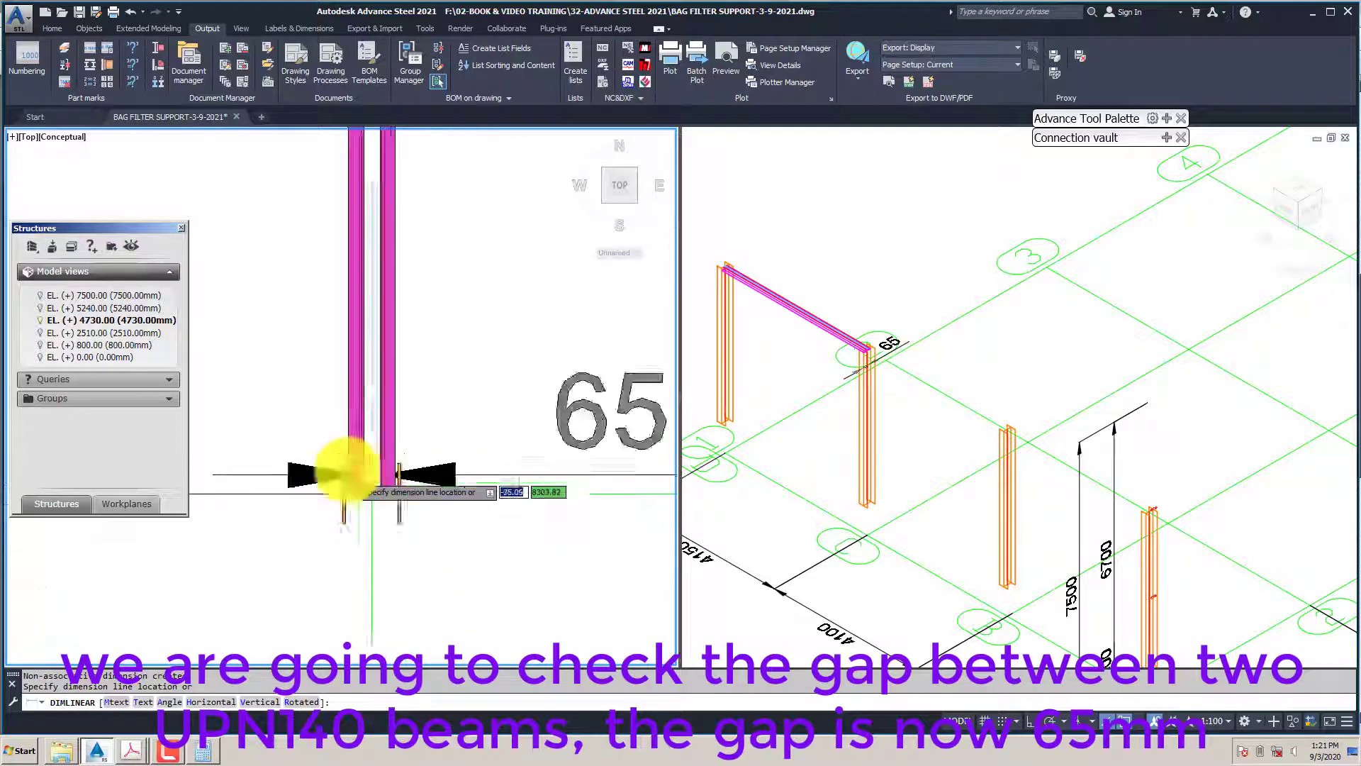
left_click(340, 560)
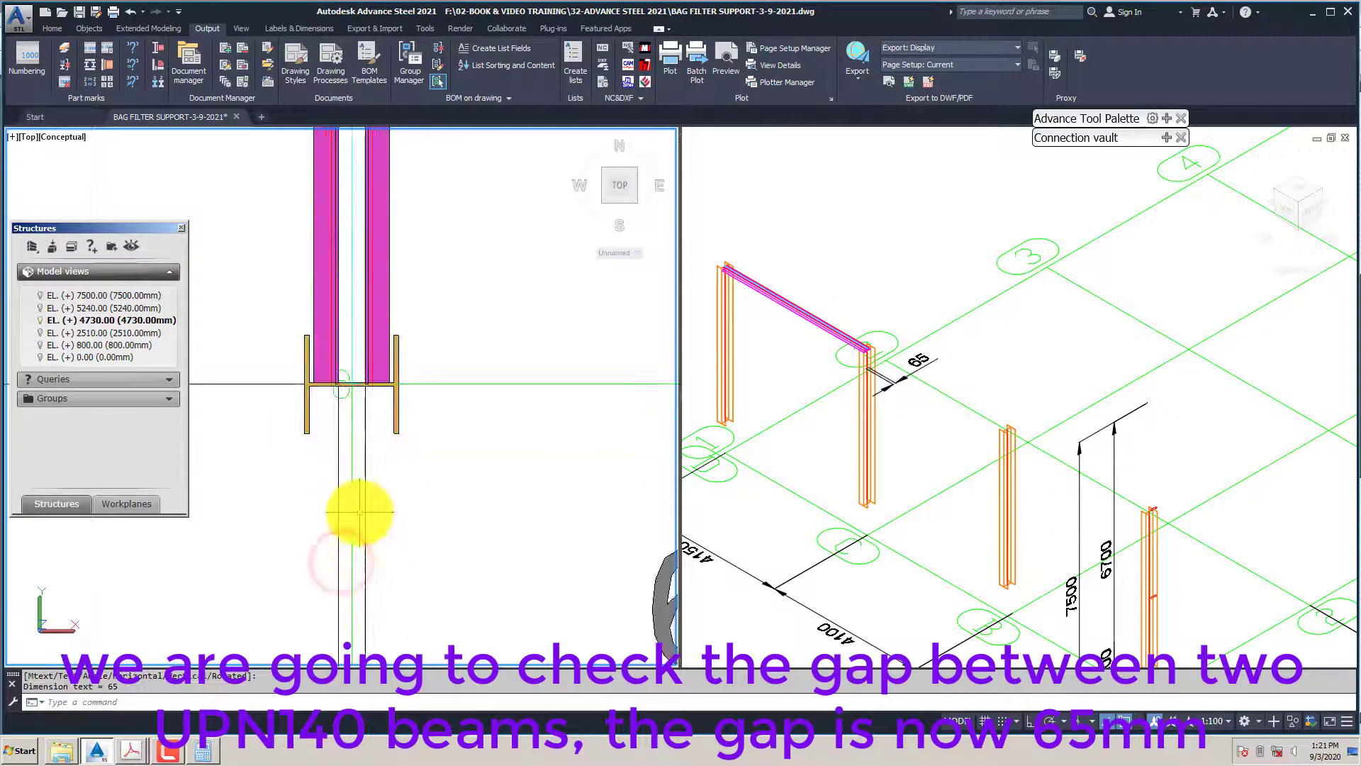
scroll(340, 386, "up", 5)
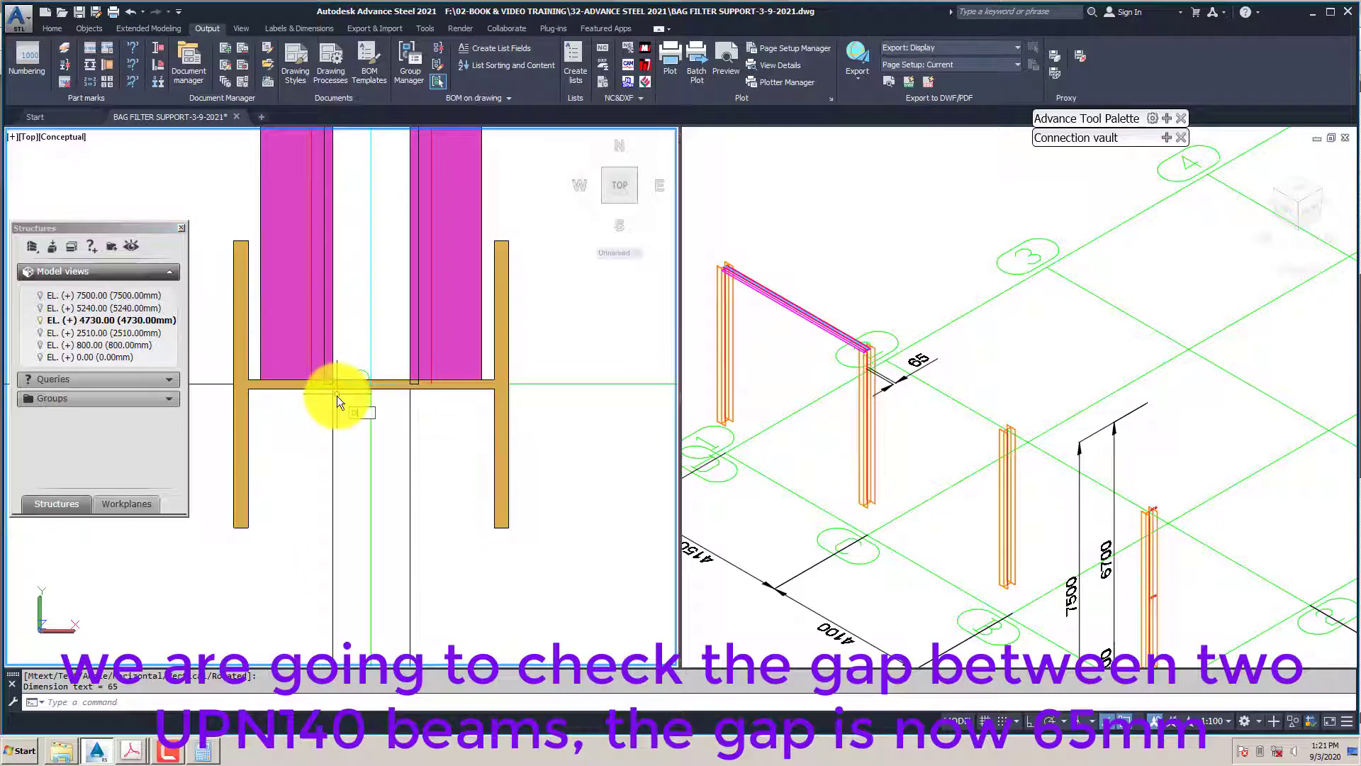
Measure the flange gap with DIST and compute 53/2 = 26.5 in the calculator
type("dist")
key("Return")
left_click(335, 381)
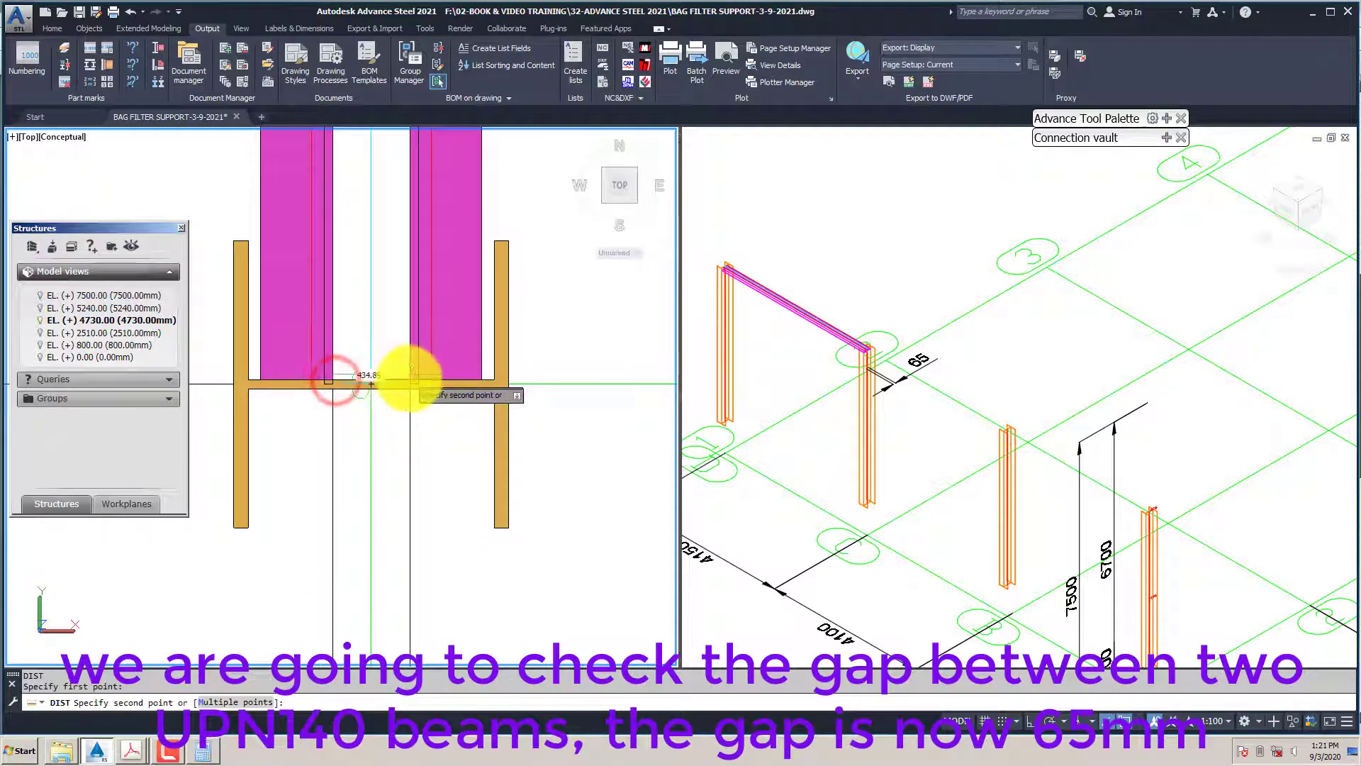
left_click(410, 383)
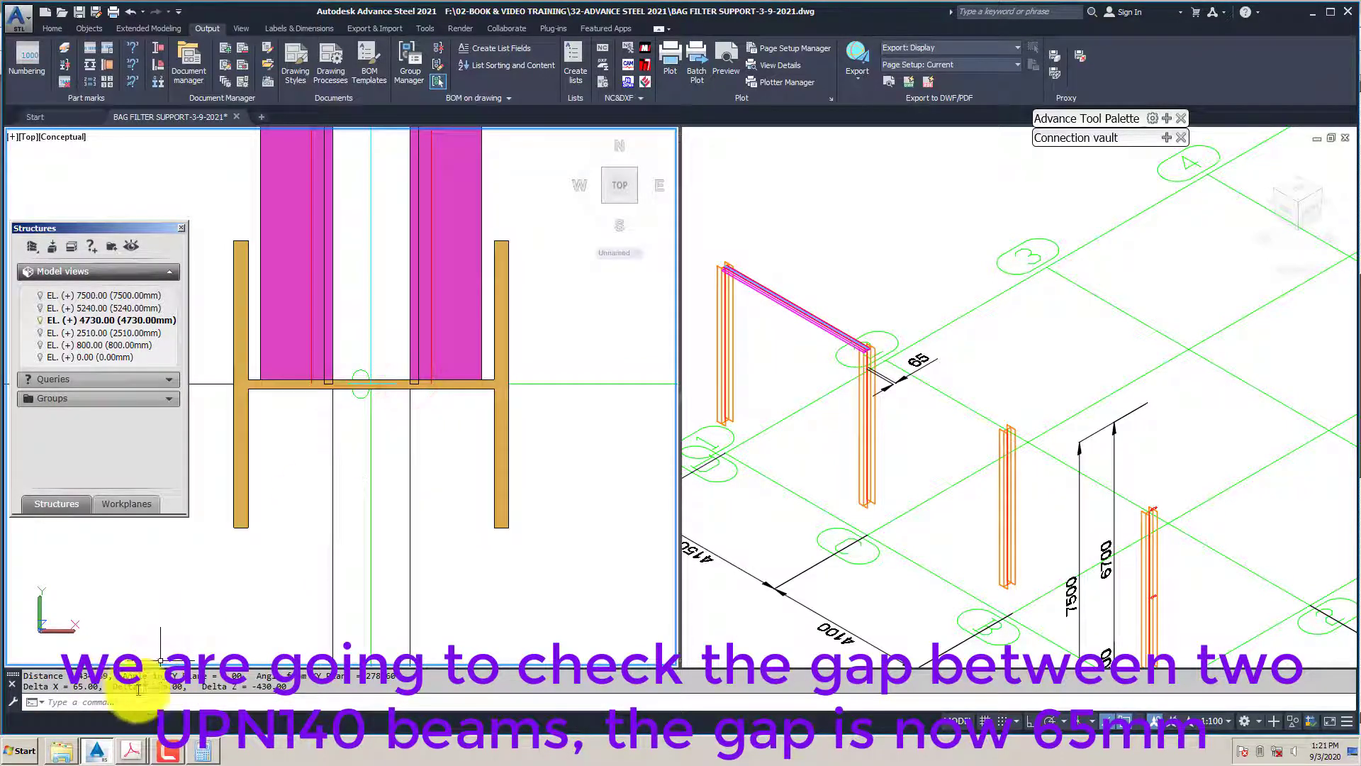
left_click(201, 754)
key("Escape")
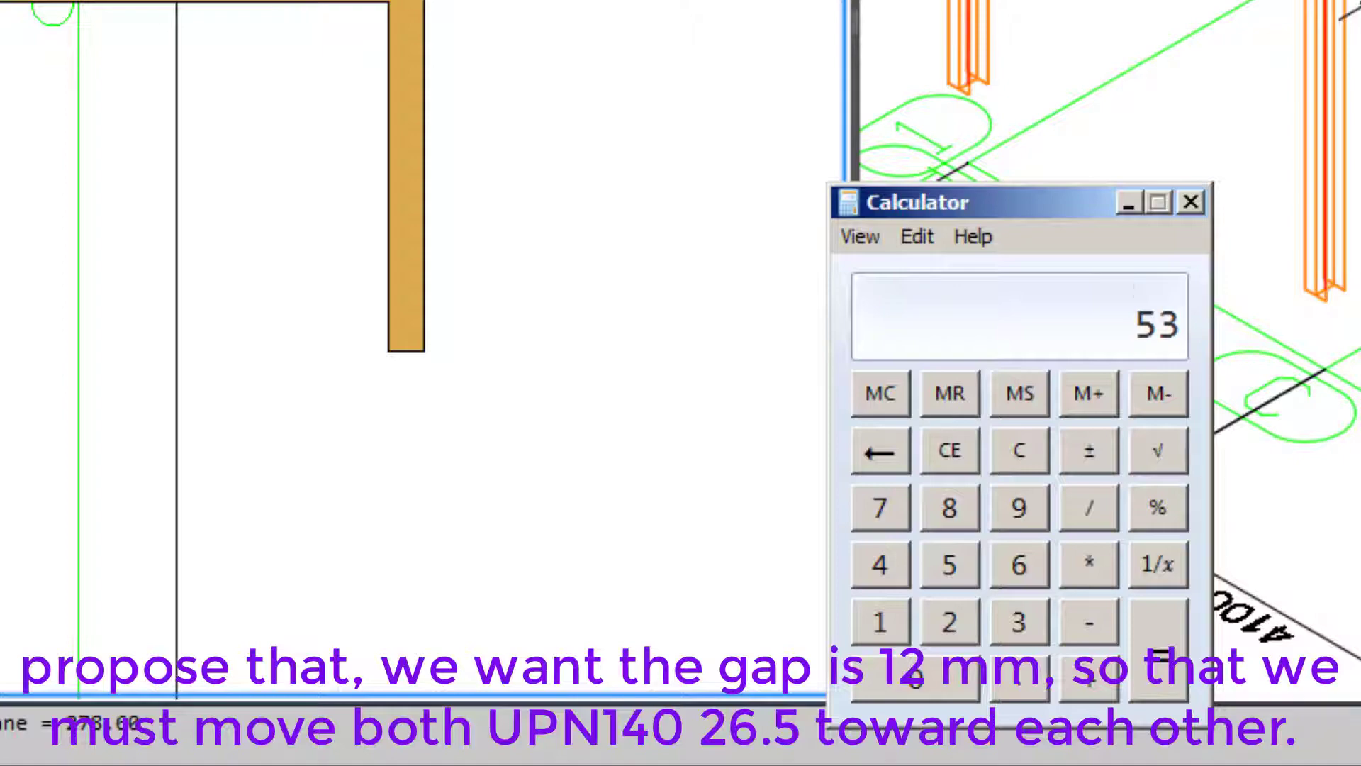
key("2")
key("Return")
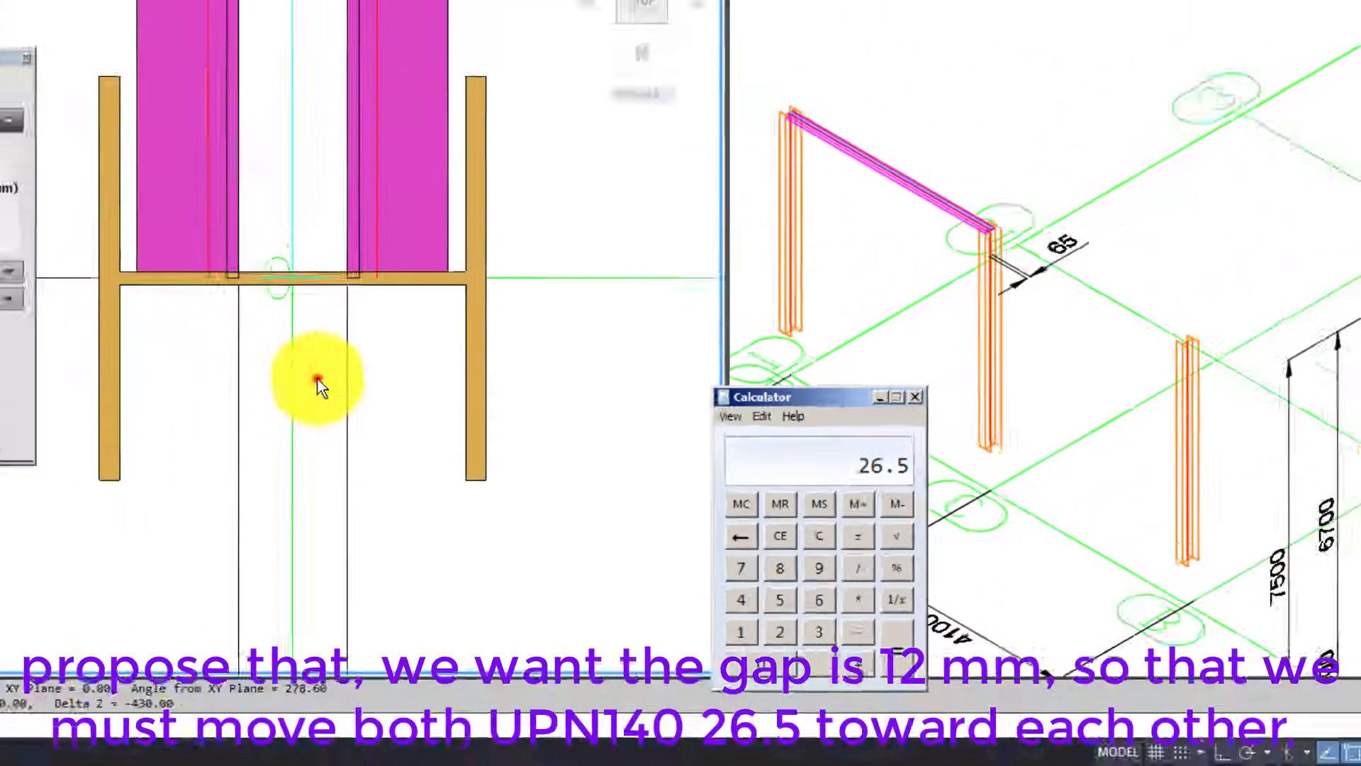
Reopen the compound beam's section properties beside a top view centred on the channels
left_click(388, 454)
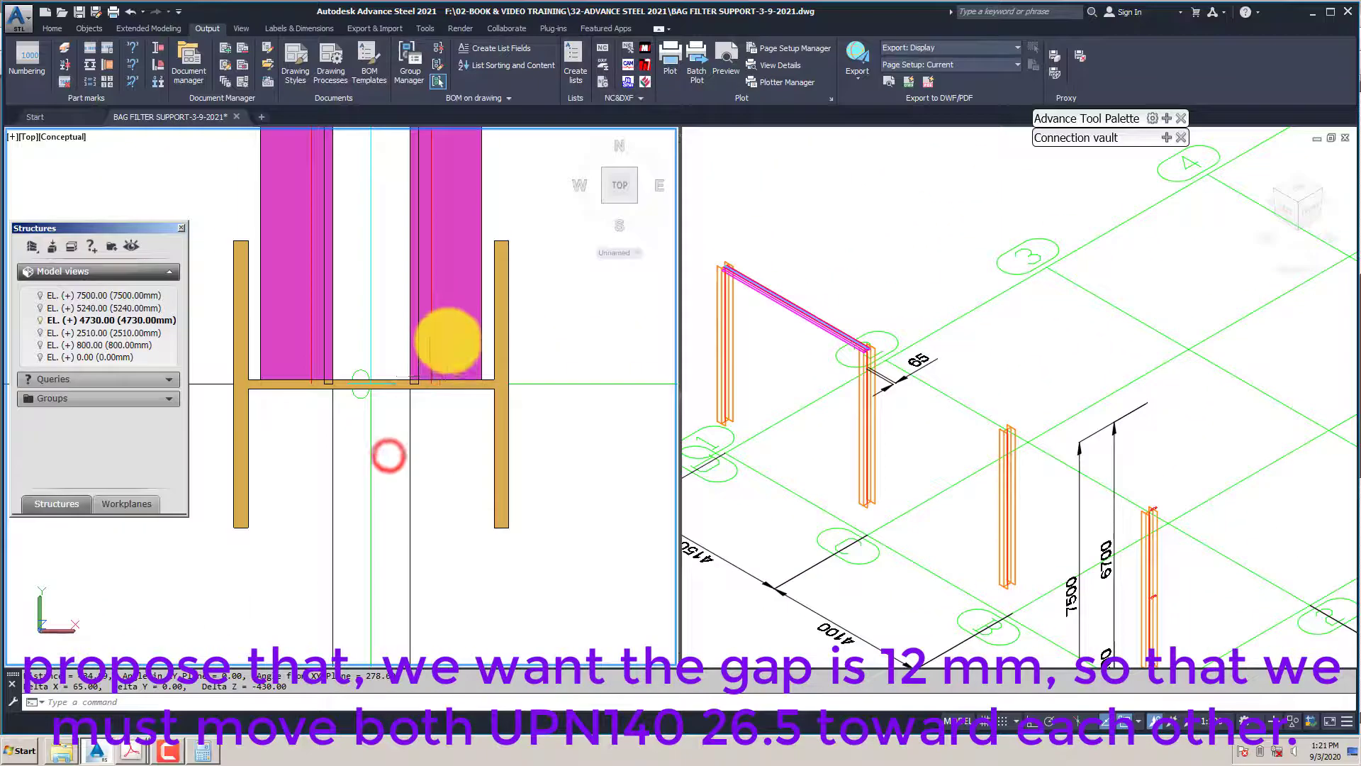
right_click(448, 338)
left_click(502, 501)
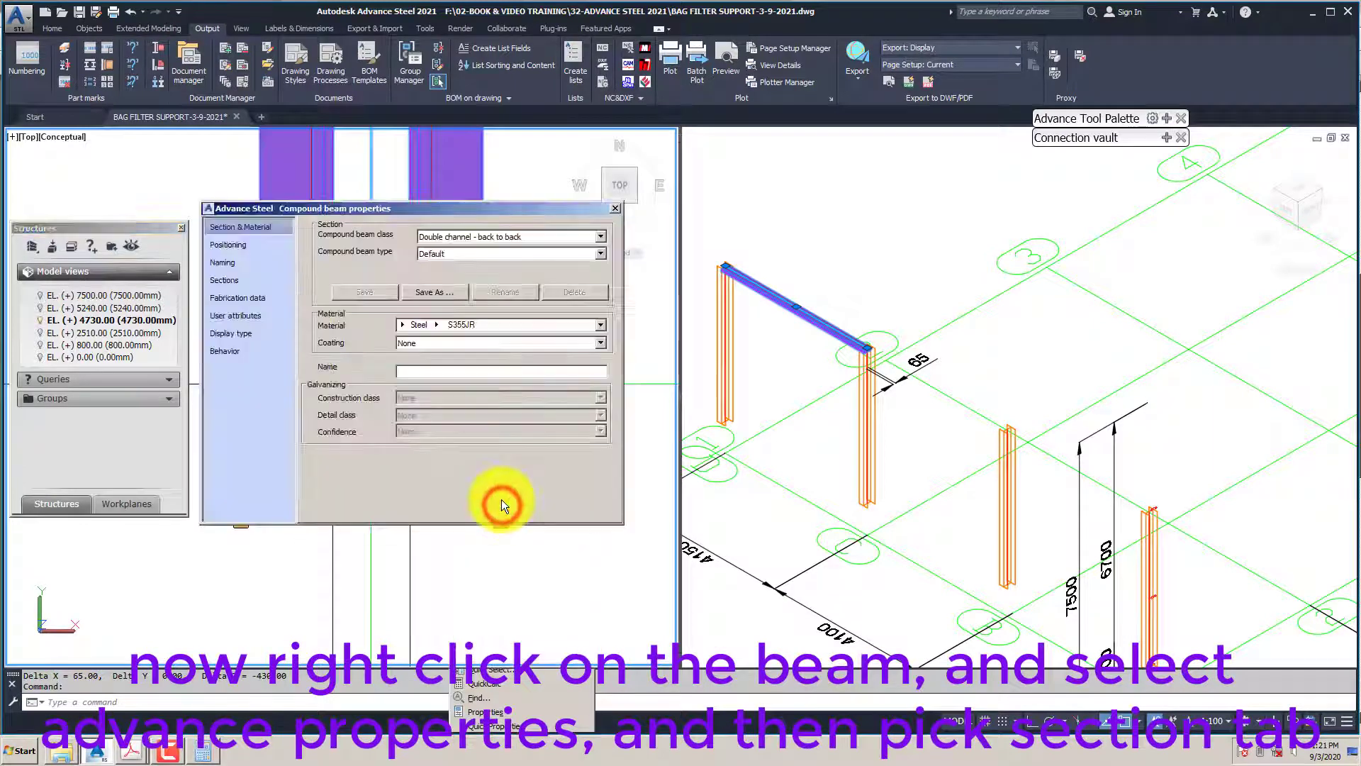
left_click(237, 283)
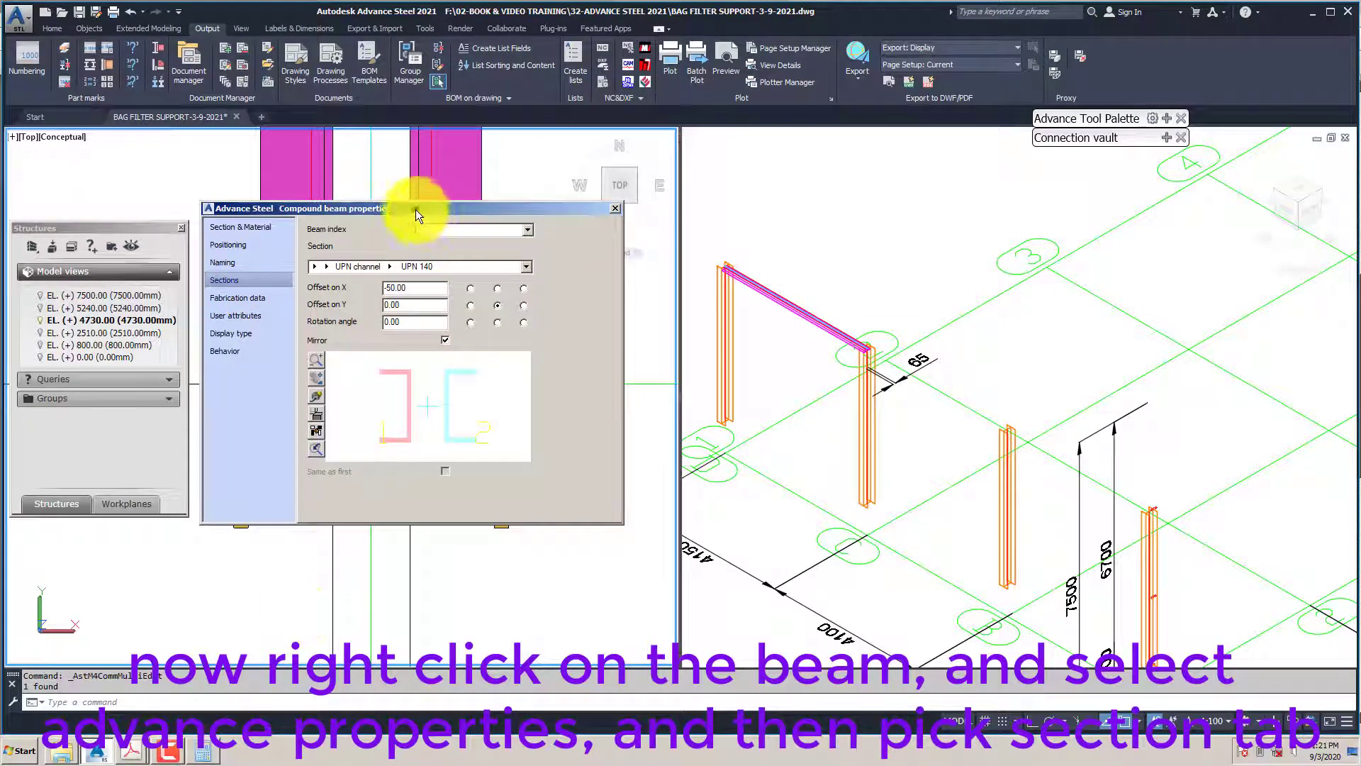
left_click_drag(415, 210, 893, 339)
left_click(416, 298)
scroll(363, 312, "up", 3)
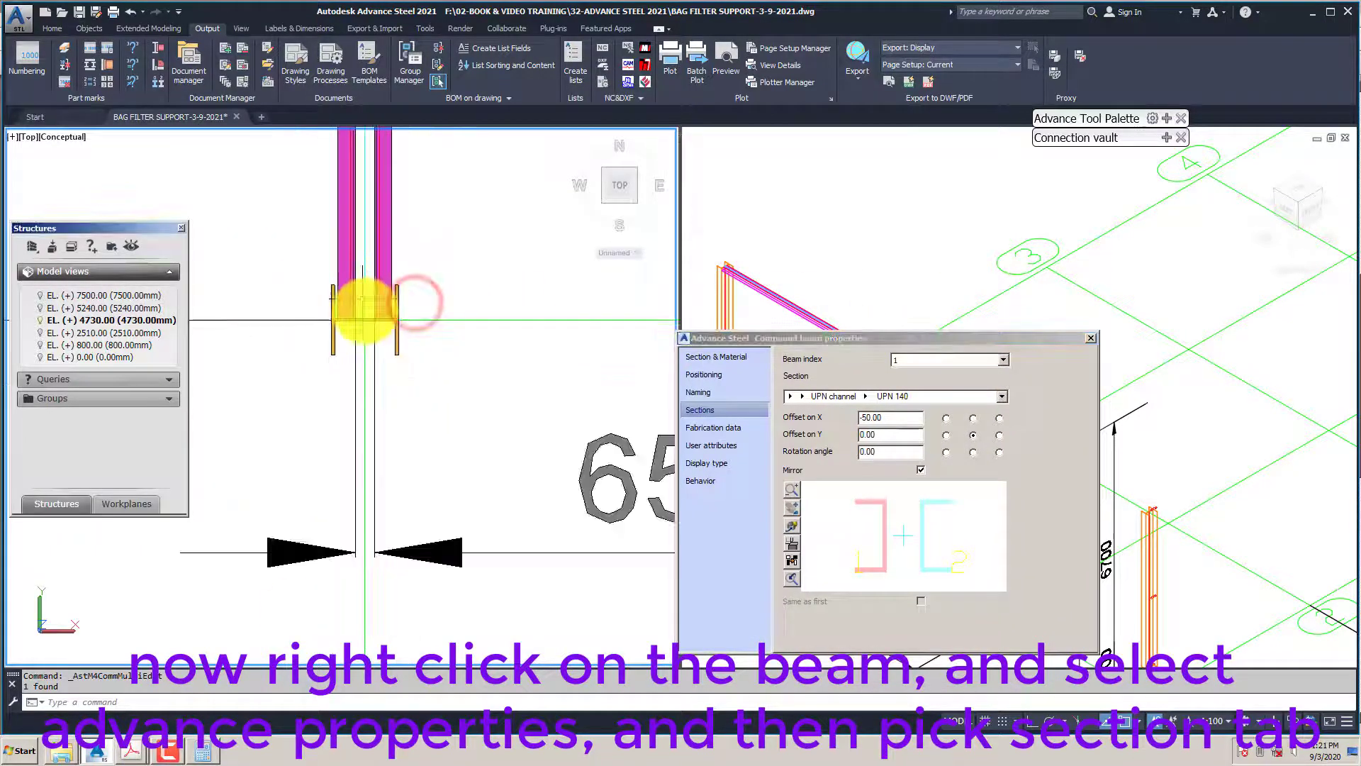
middle_click_drag(386, 428, 356, 429)
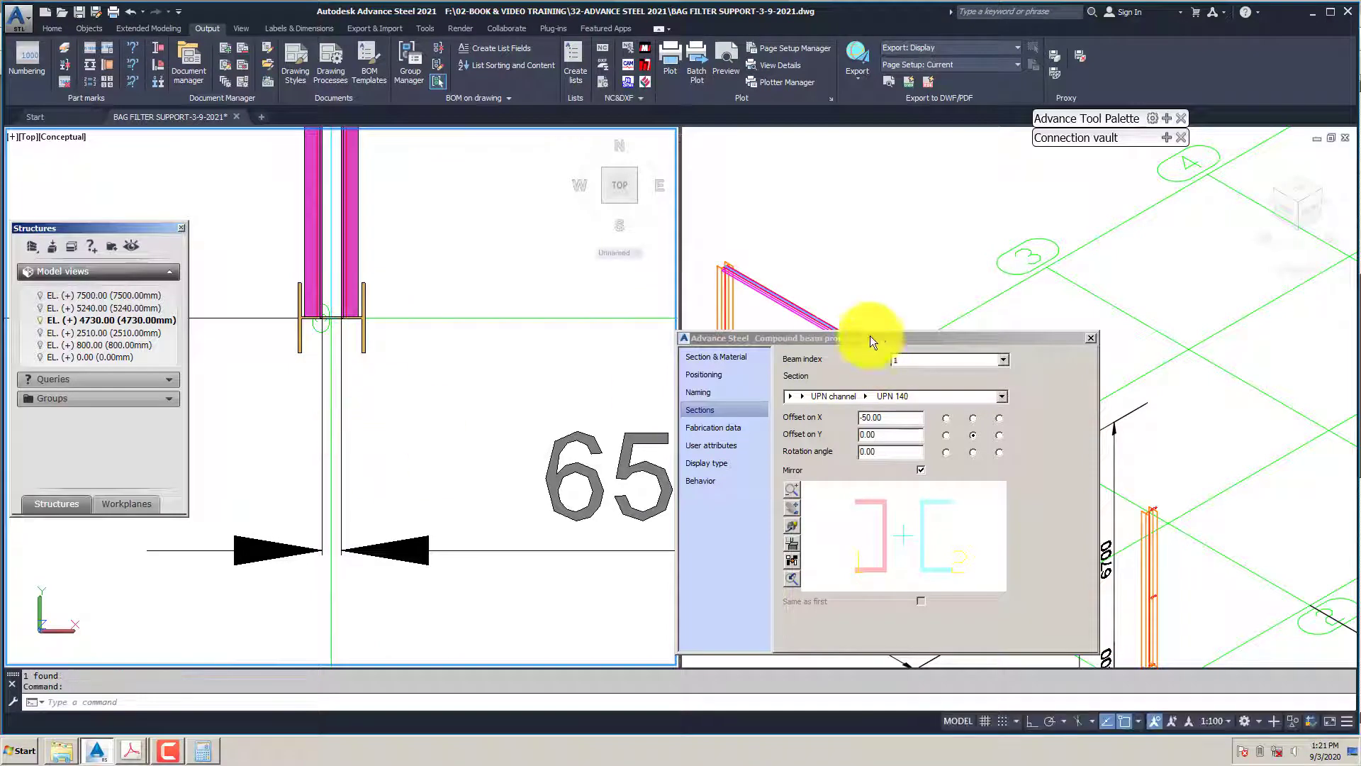
left_click(872, 446)
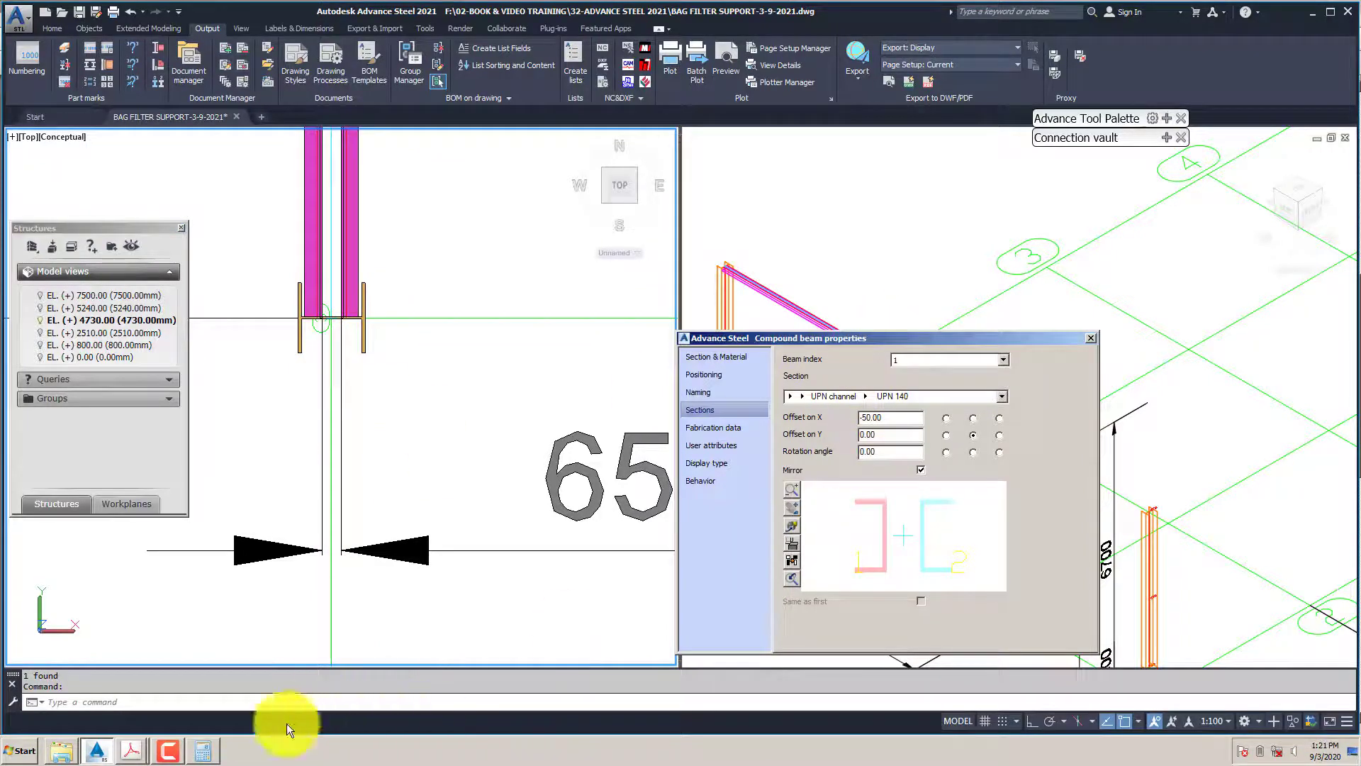
Compute 50 - 26.5 and set channel 1's X offset to -23.5
left_click(199, 751)
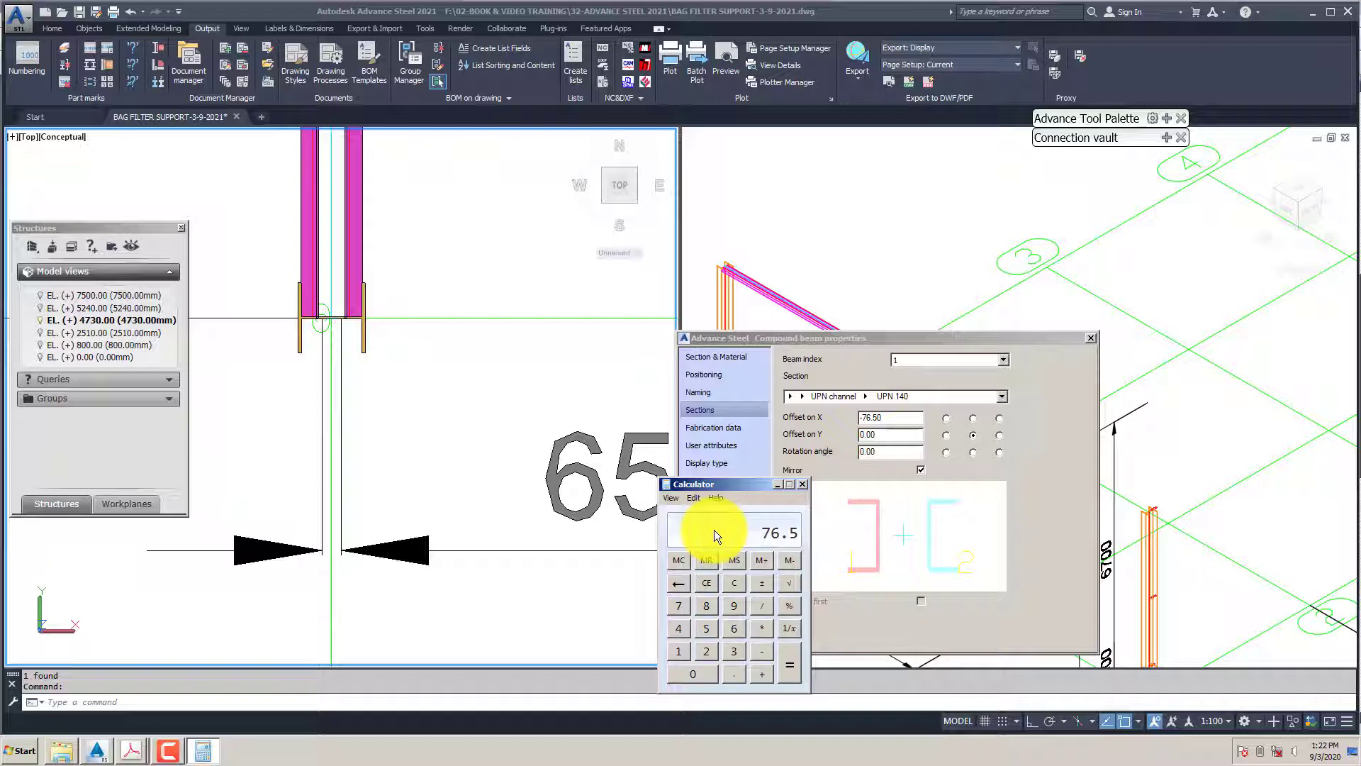
type("50 ")
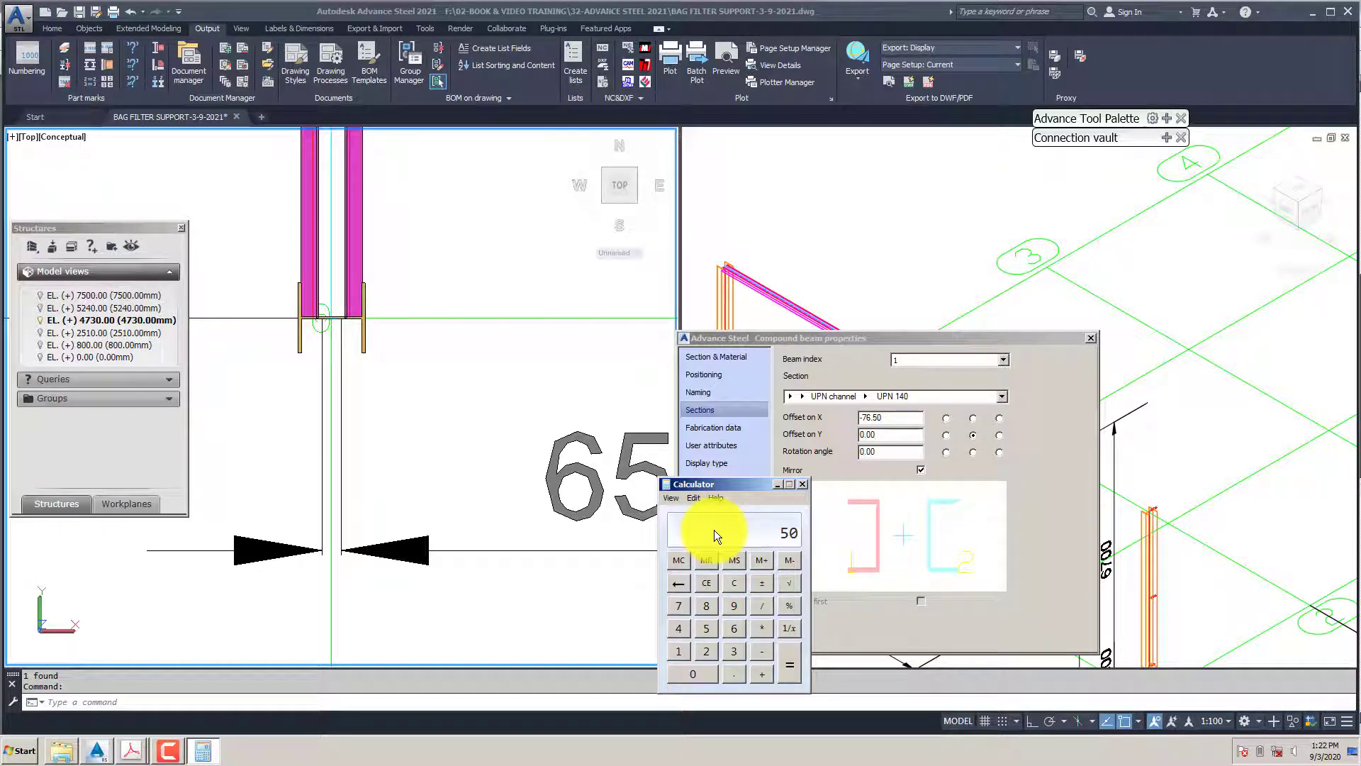
type("- 26.5")
key("Return")
left_click(900, 418)
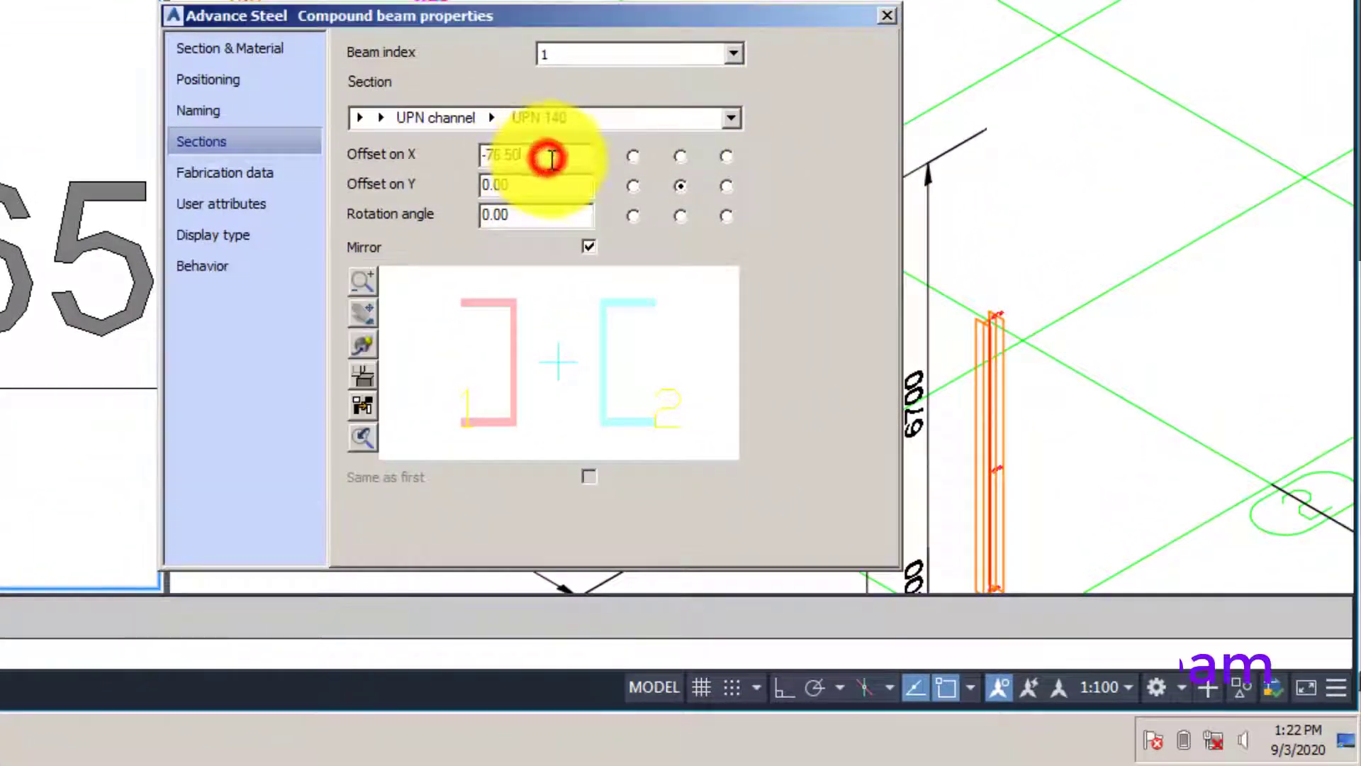
type("-23.5")
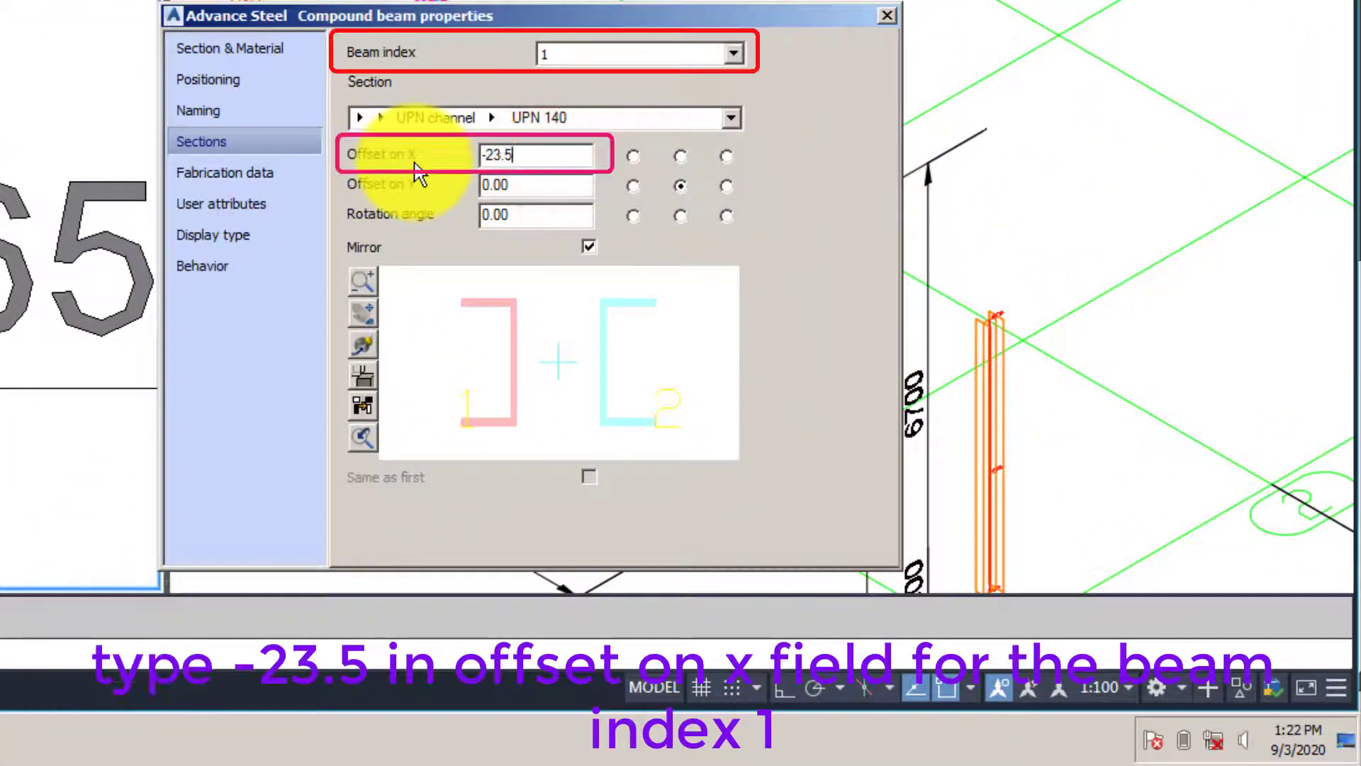
key("Return")
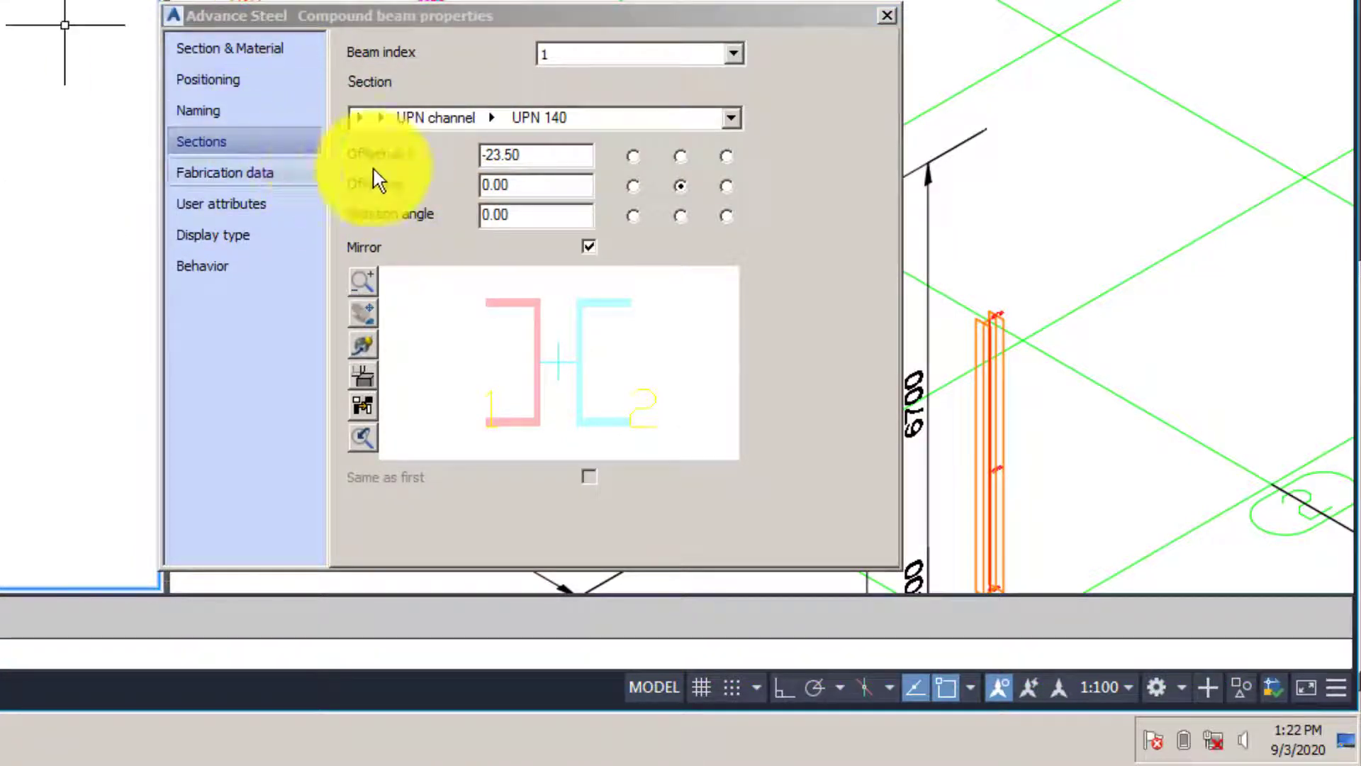
Set beam index 2's X offset to 23.5
left_click(576, 54)
left_click(562, 91)
double_click(531, 154)
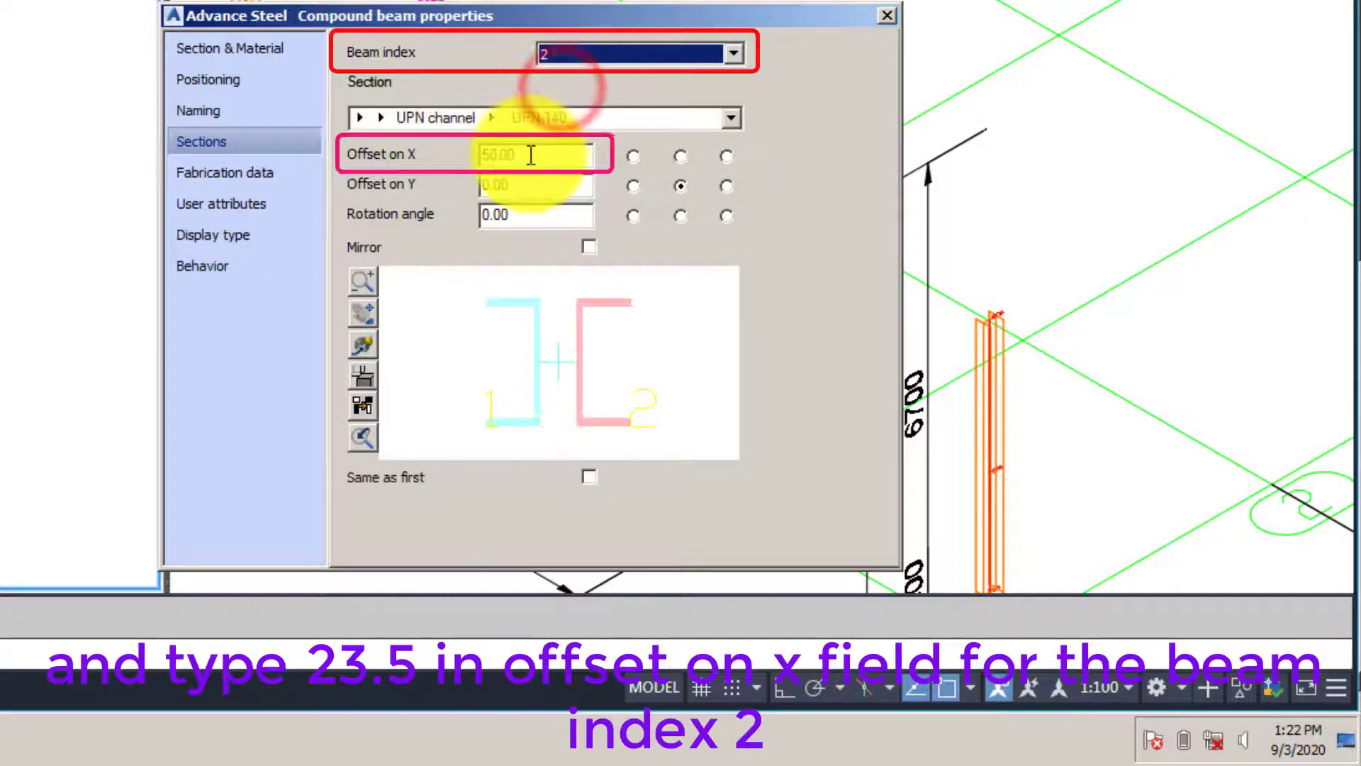
type("23")
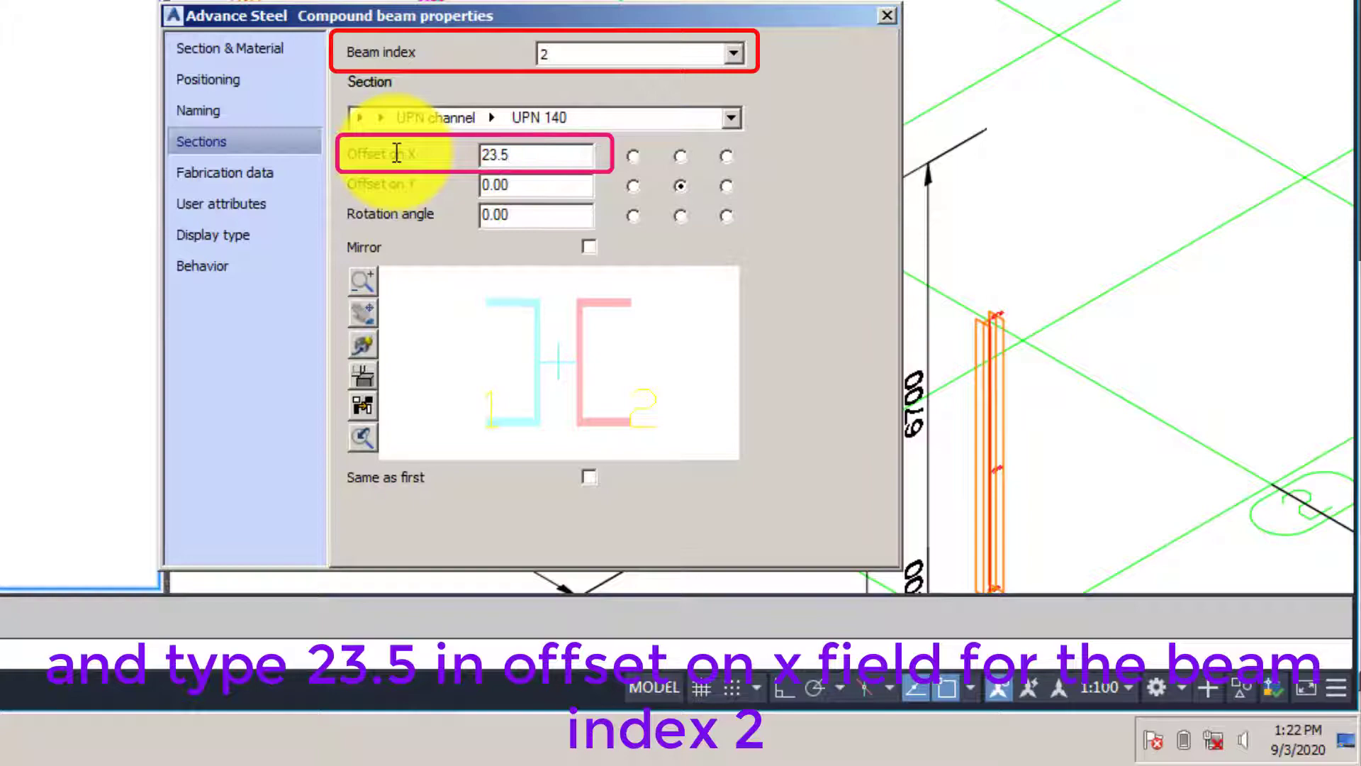
type(".5")
key("Return")
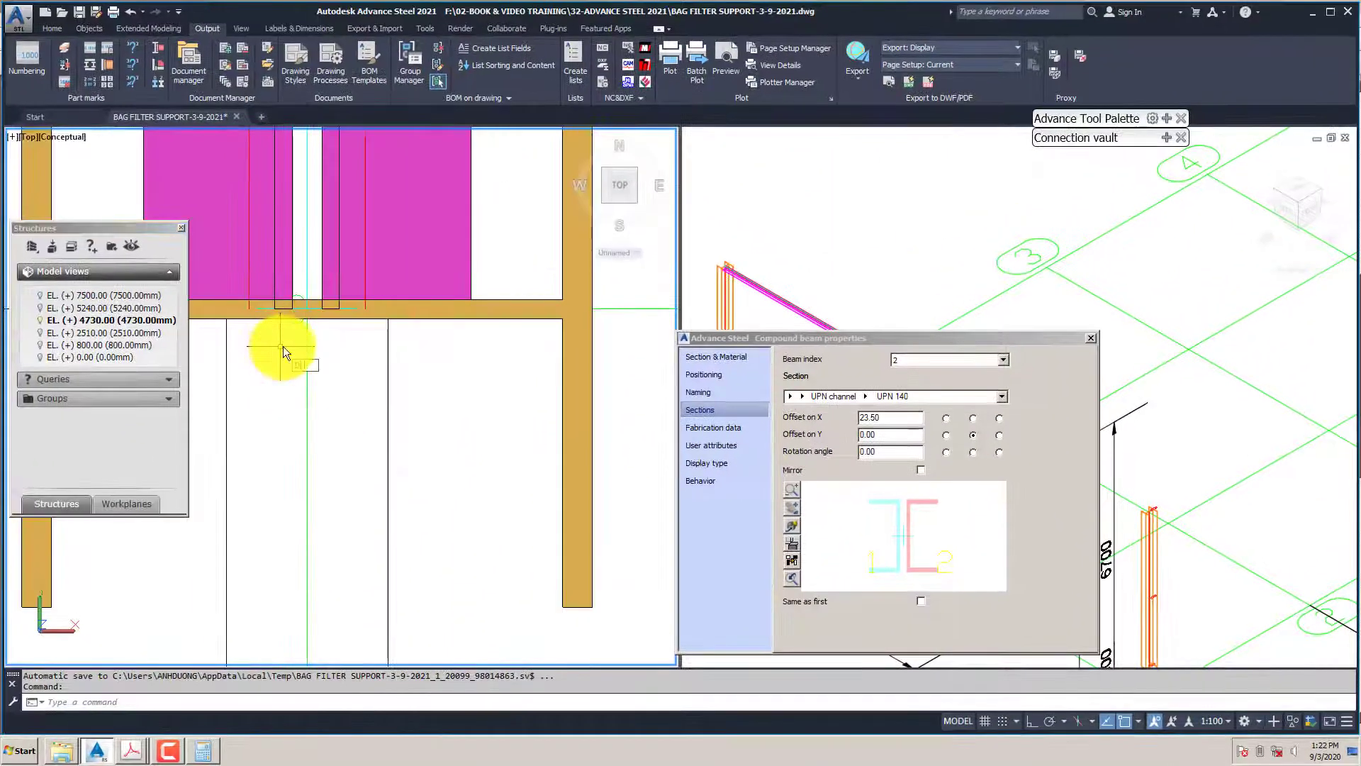
Dimension the 12 gap between the channel webs beside the 65 dimension using dli
type("dli")
key("Return")
left_click(296, 289)
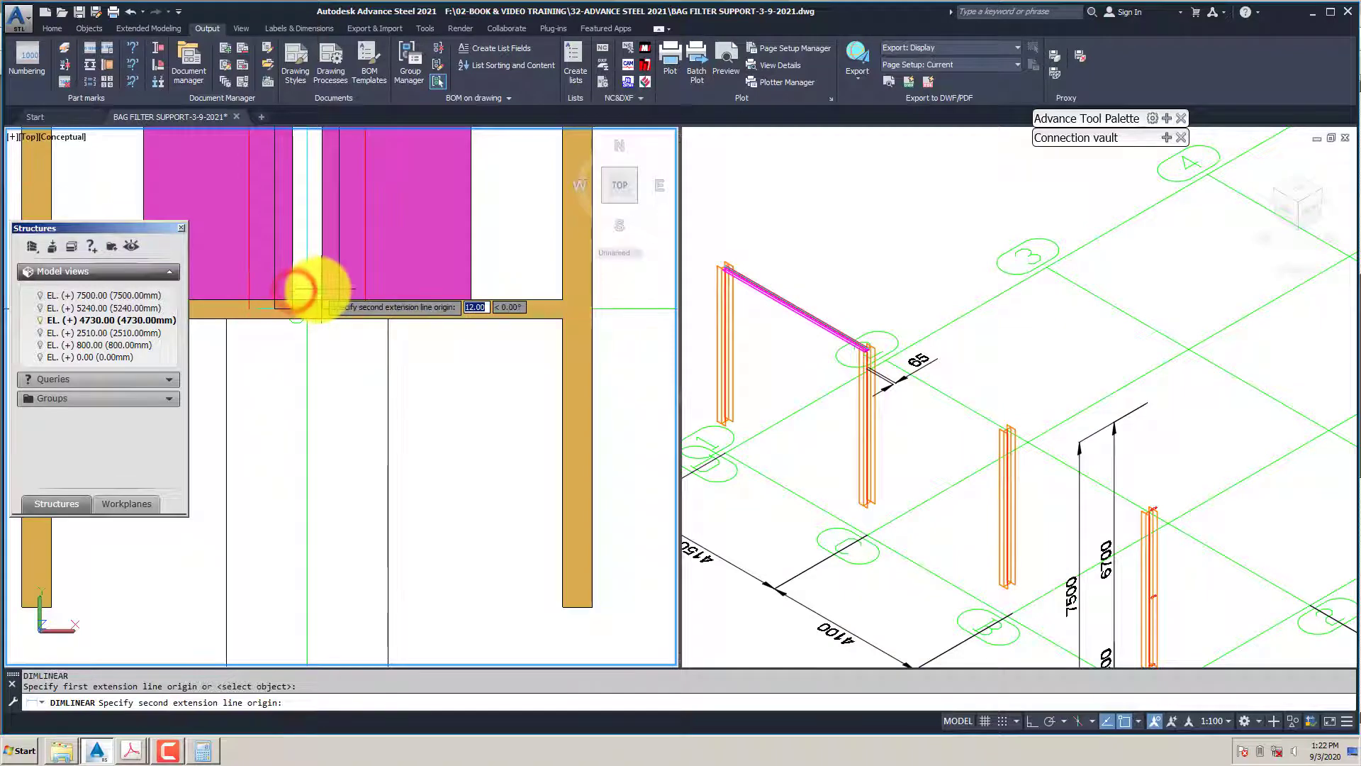
left_click(317, 290)
scroll(313, 295, "up", 4)
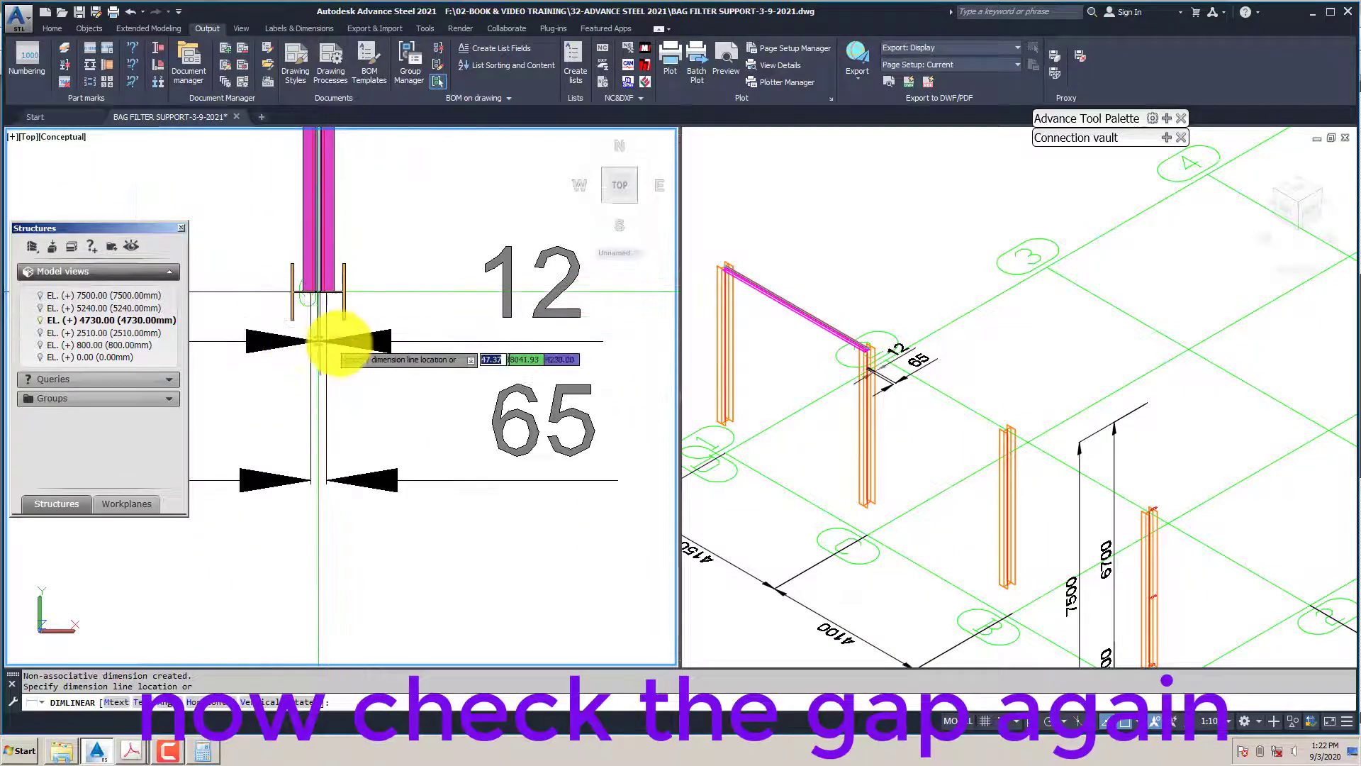
left_click(374, 347)
scroll(343, 304, "up", 2)
scroll(346, 318, "down", 2)
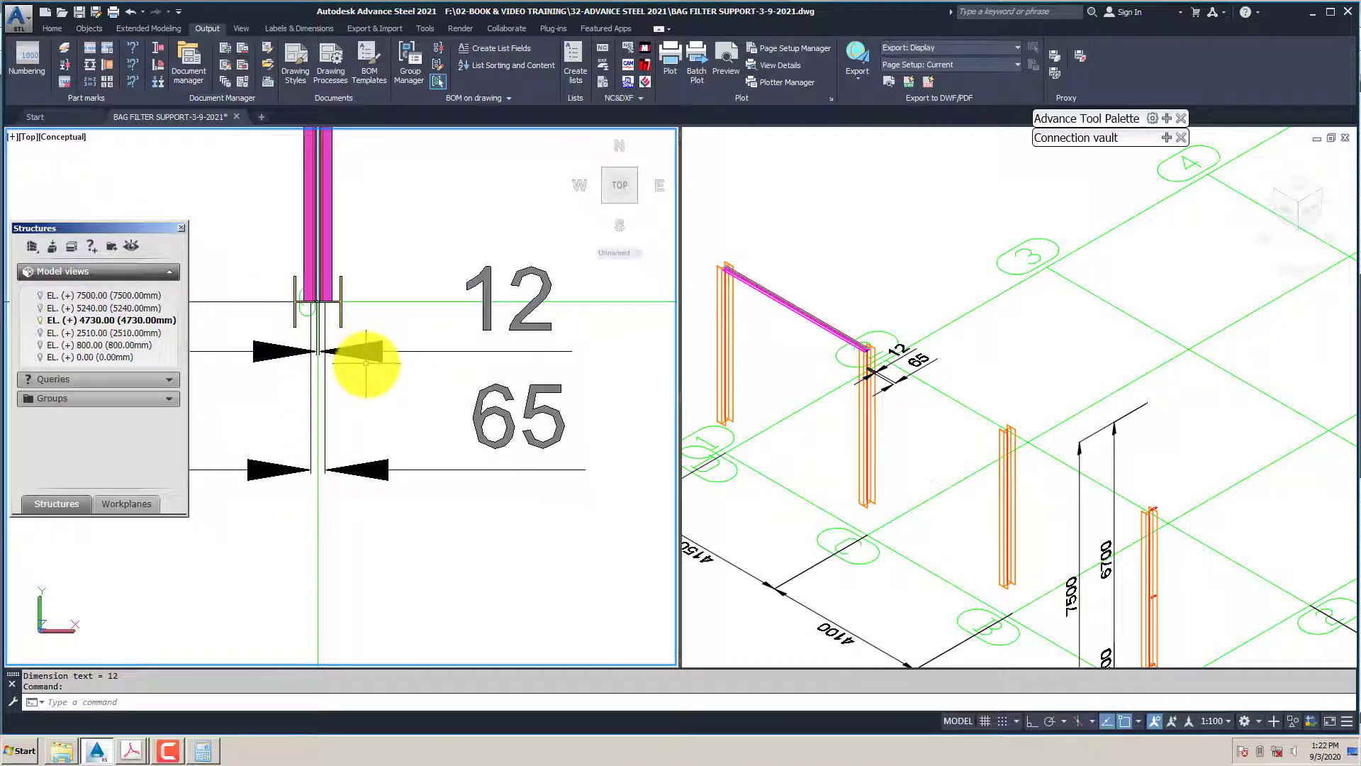
middle_click_drag(365, 363, 366, 369)
scroll(363, 369, "down", 5)
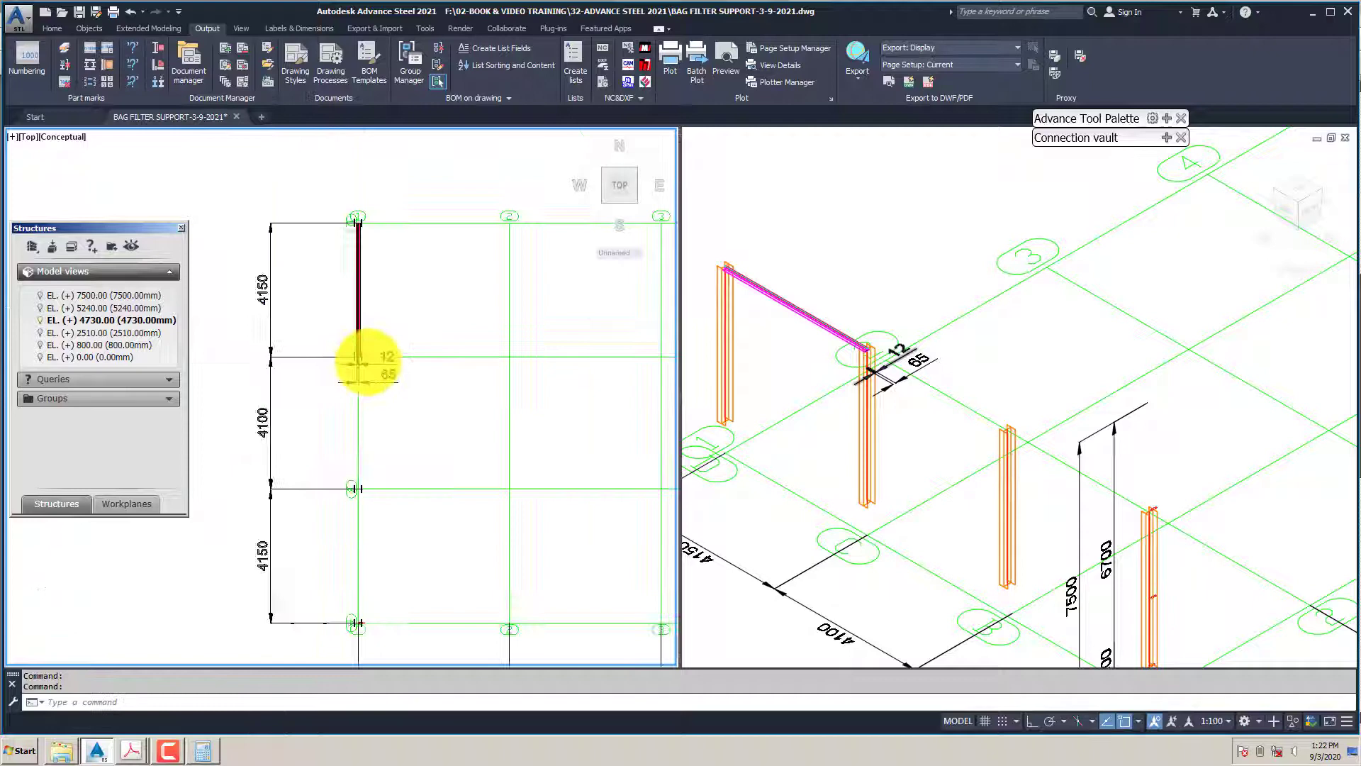
scroll(373, 387, "up", 1)
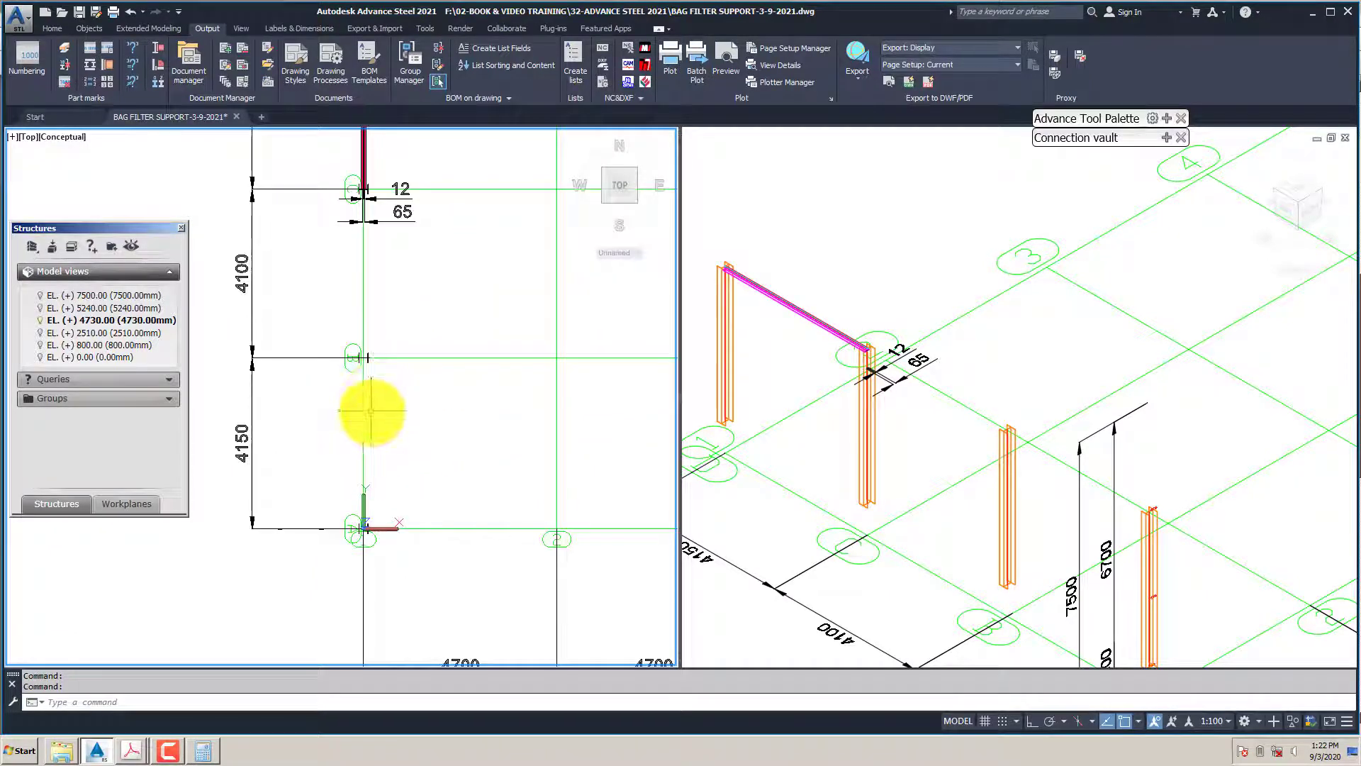
In the 3D isometric view, select the grid lines, shift the tool set aside, then clear the selection
left_click(875, 270)
scroll(804, 264, "down", 5)
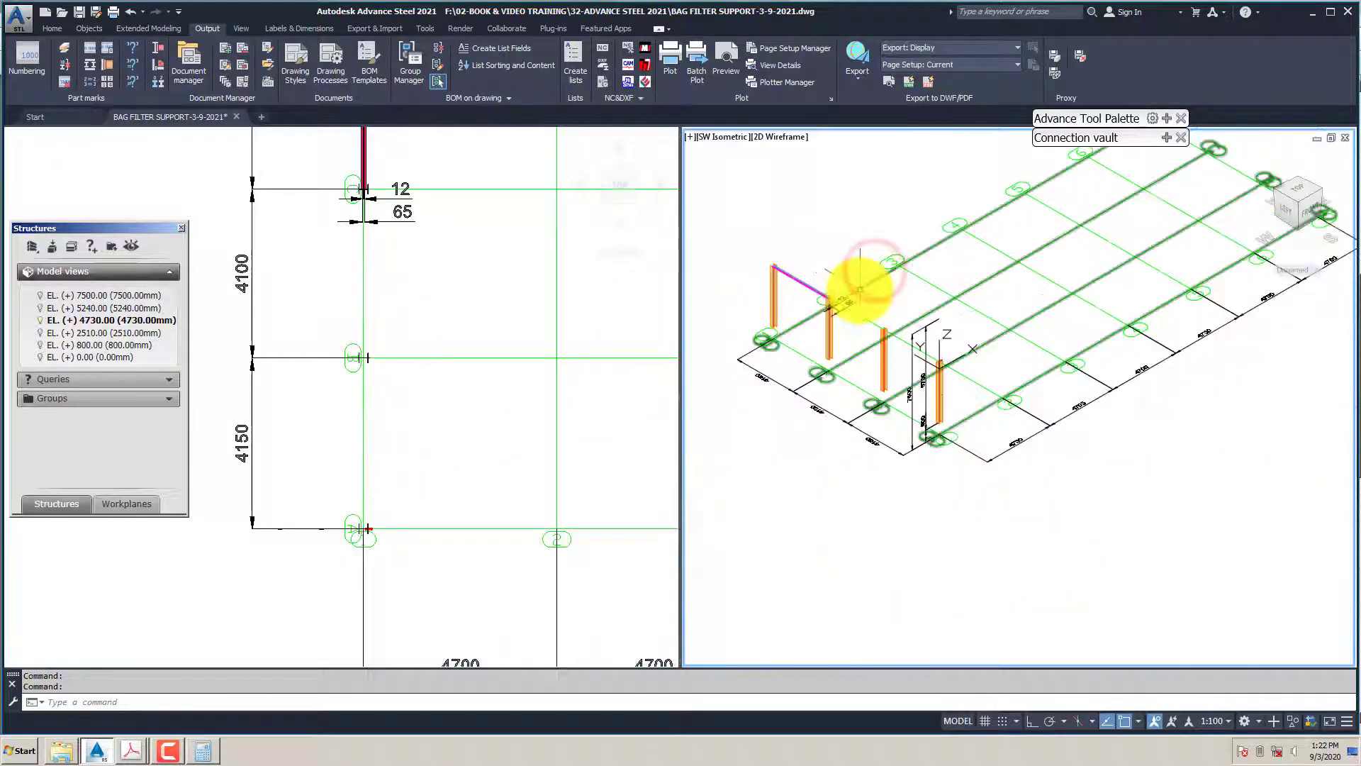
scroll(872, 297, "up", 2)
left_click(1108, 170)
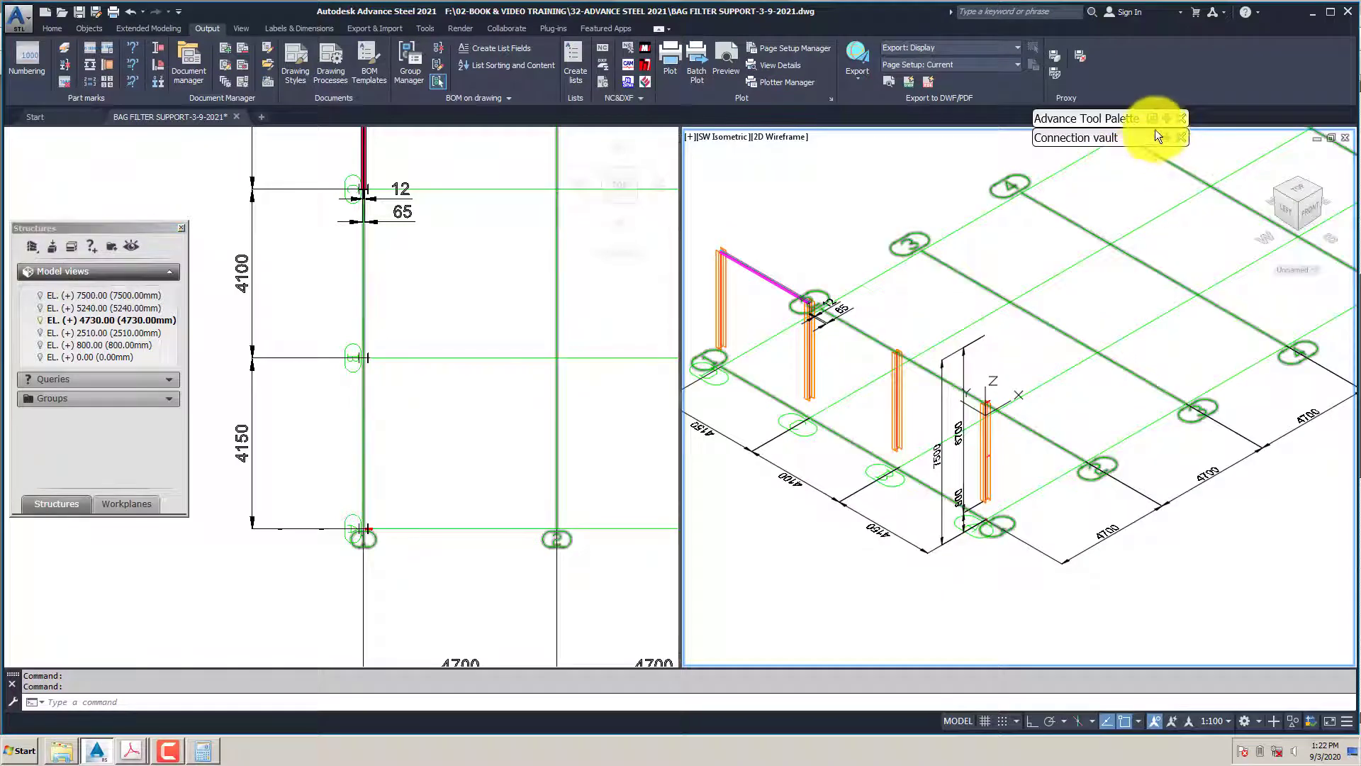
mouse_move(1164, 118)
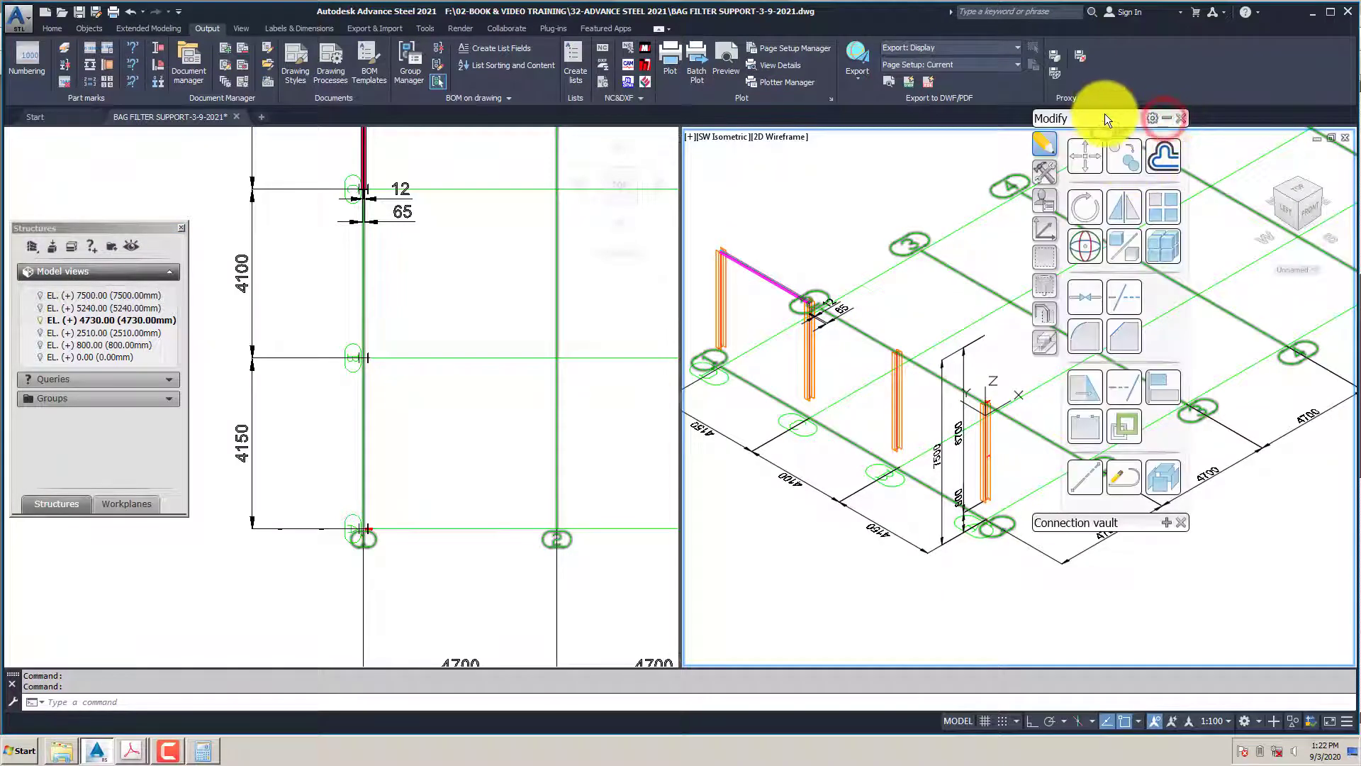
left_click_drag(1105, 114, 1129, 99)
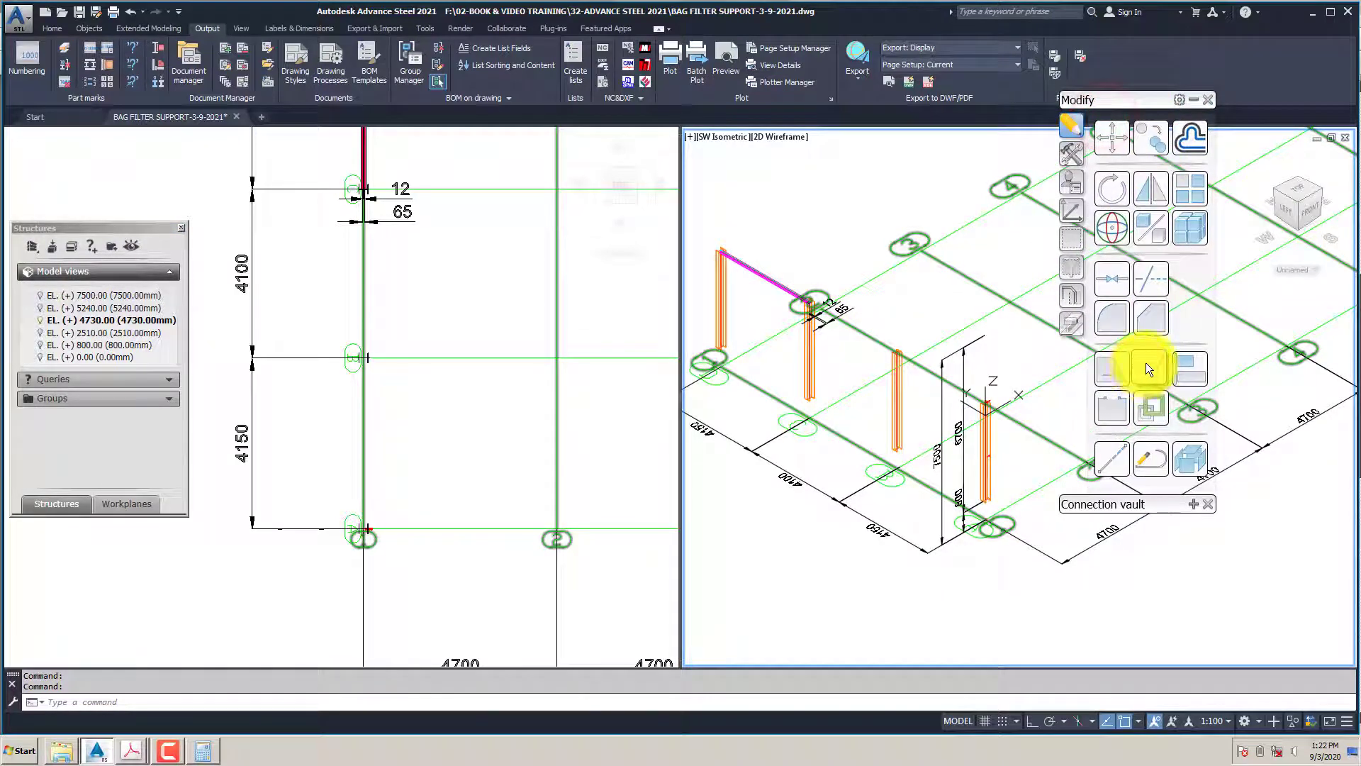
key("Escape")
left_click(759, 231)
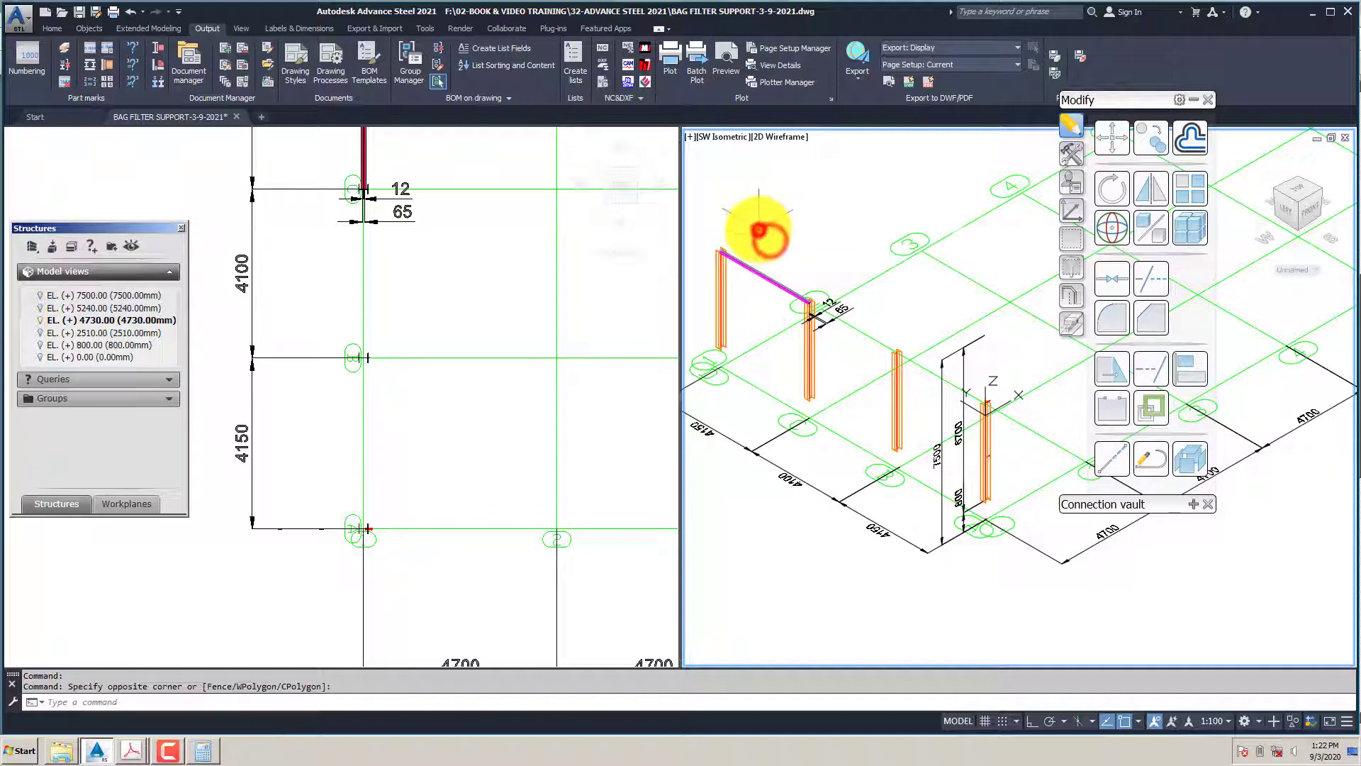
Deactivate level EL. 4730 in the Structures list
right_click(88, 320)
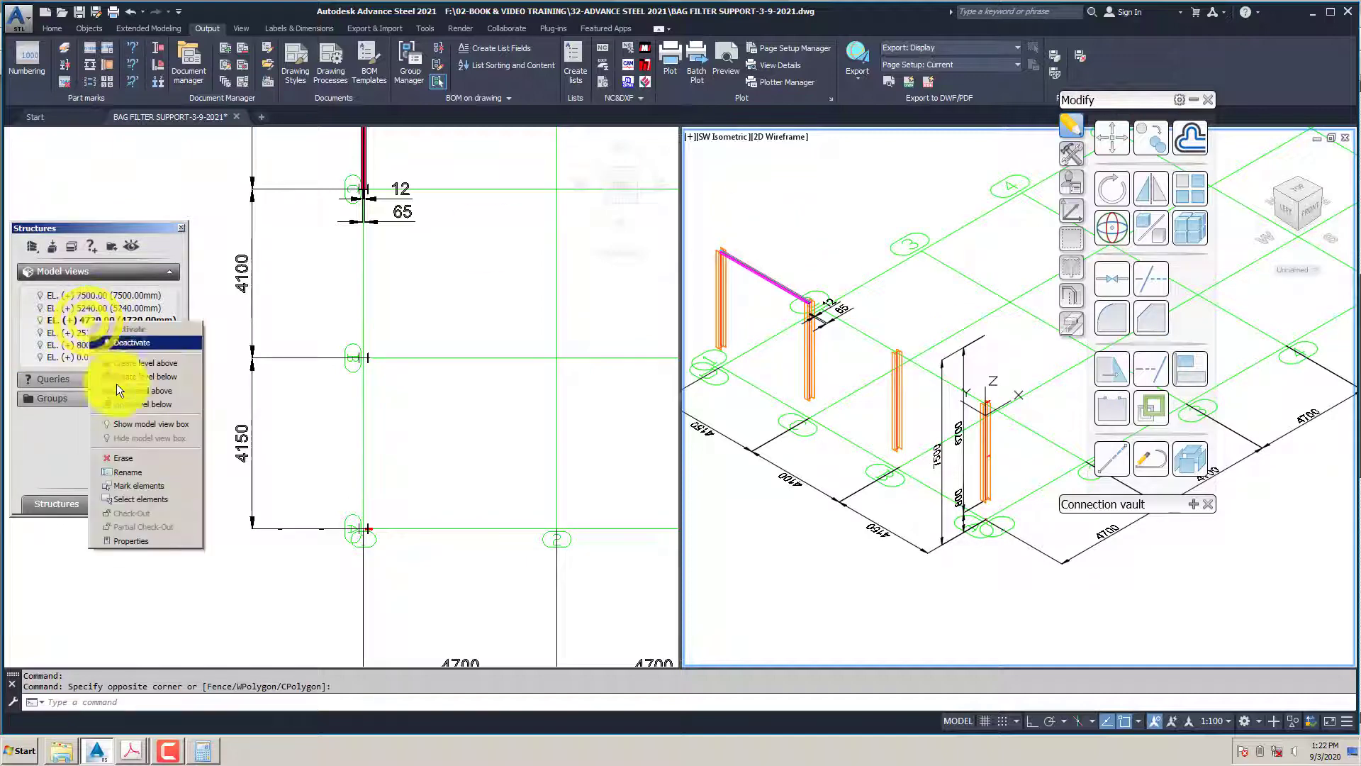
left_click(129, 343)
scroll(780, 280, "up", 3)
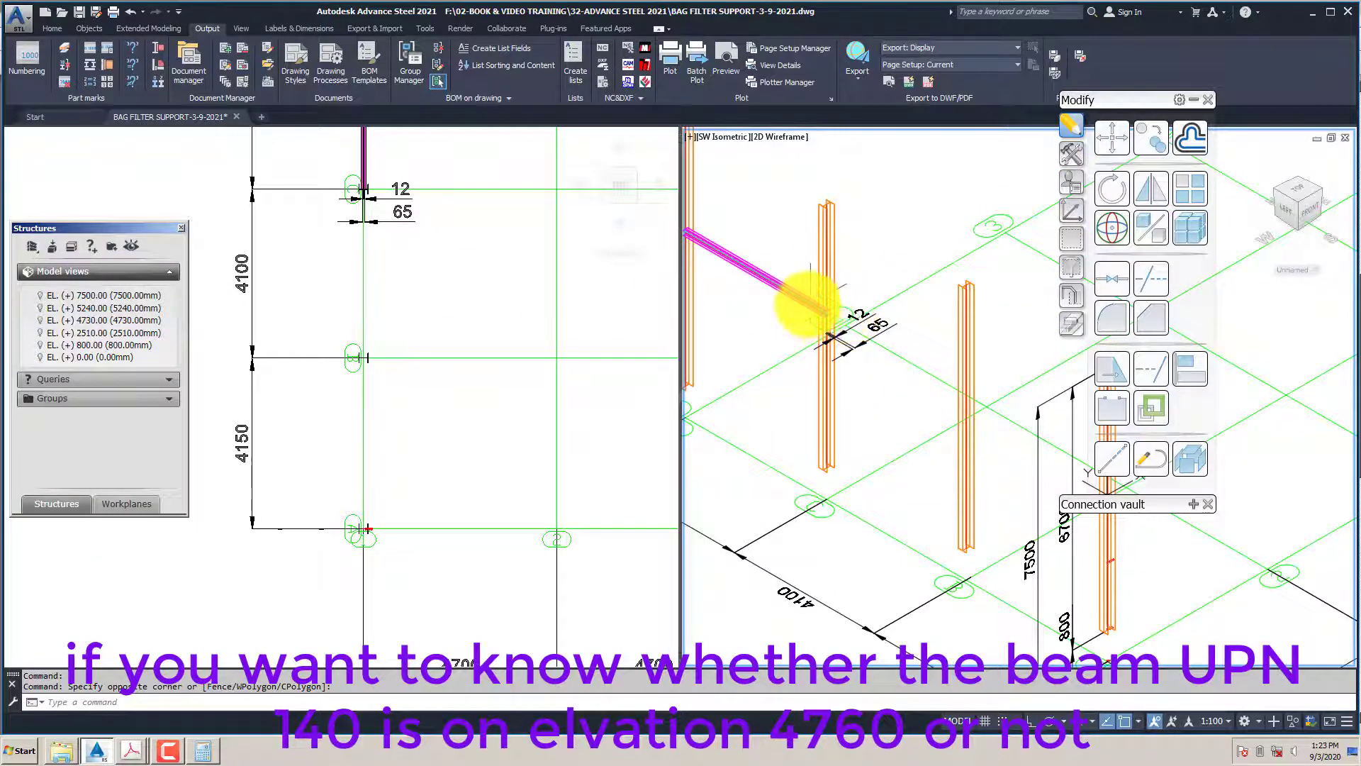
Check the double beam's Naming tab shows level EL. (+) 4730.00, then close its properties
left_click(800, 298)
right_click(806, 303)
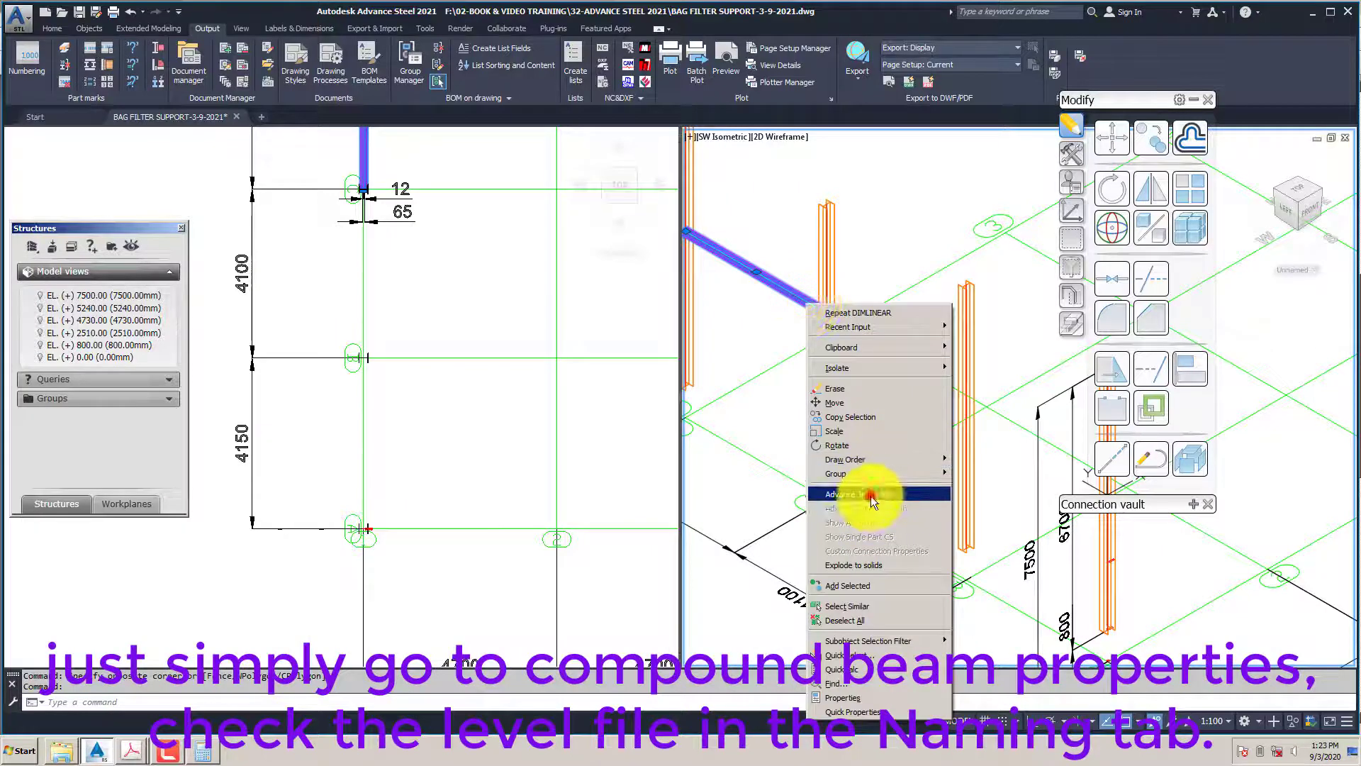
left_click(870, 498)
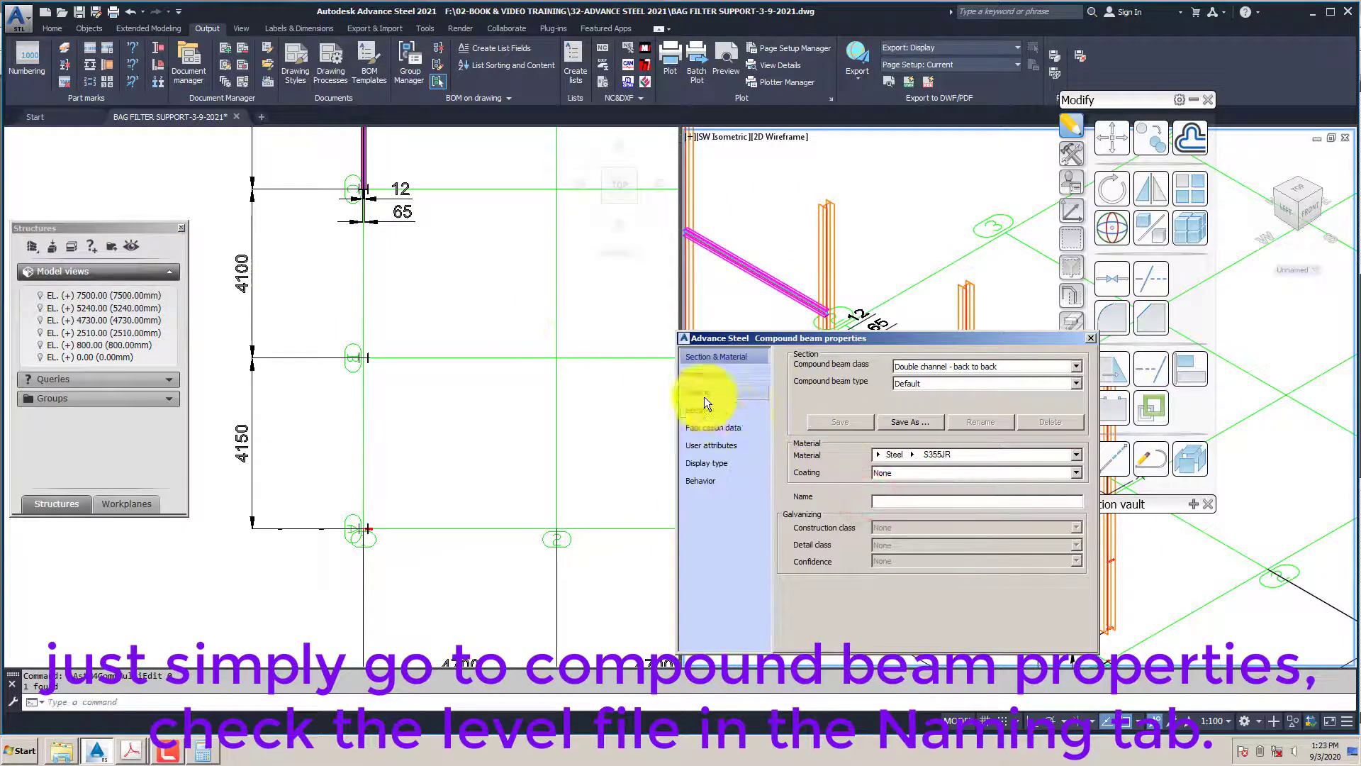
left_click(704, 394)
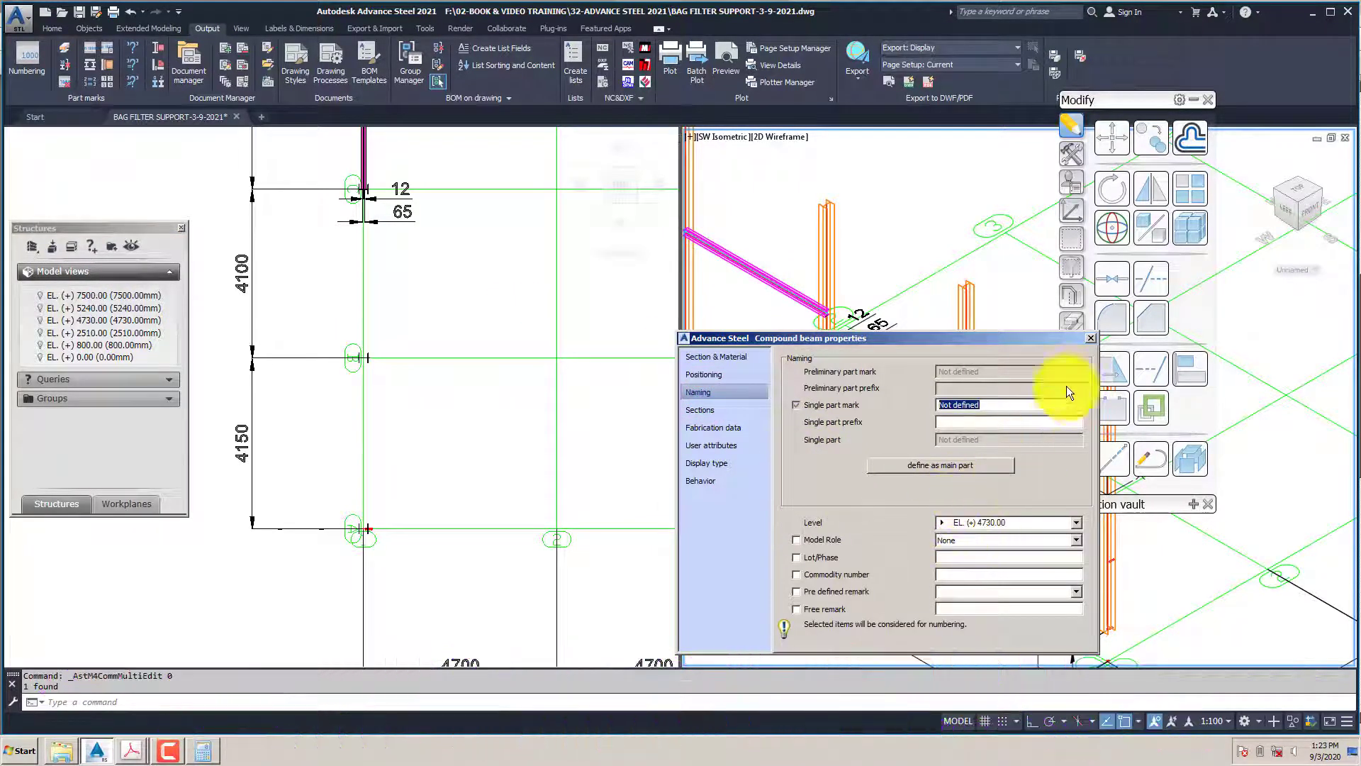
left_click(1089, 339)
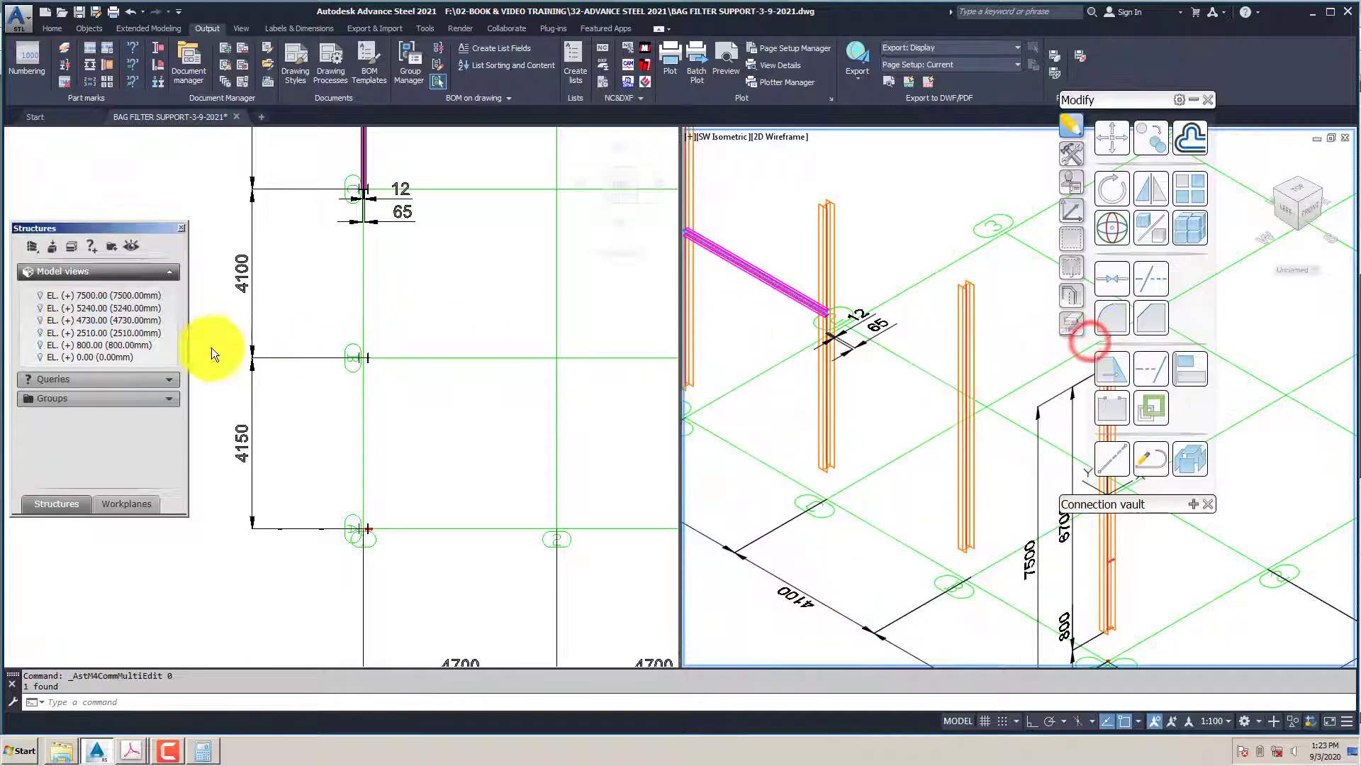
Mark the elements attached to level EL. (+) 4730.00 from the Workplanes list
right_click(93, 323)
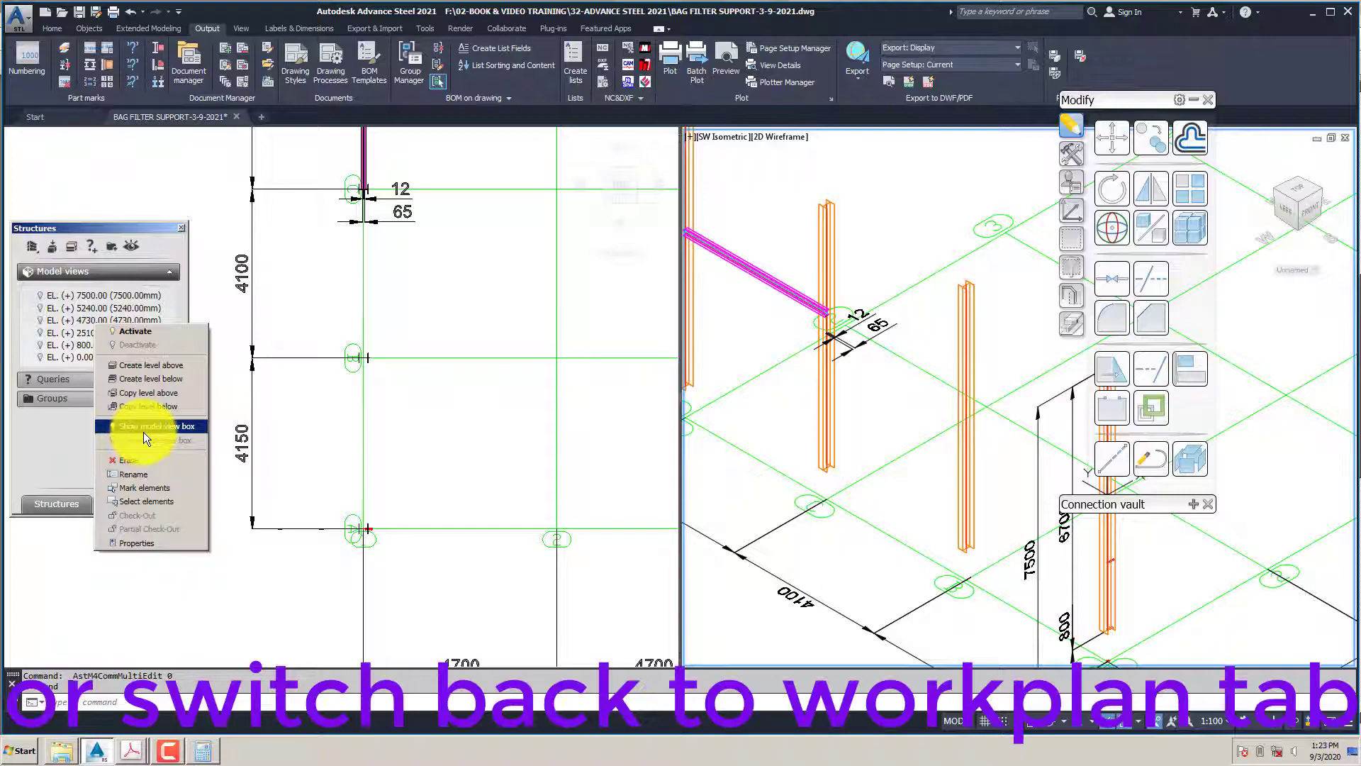
right_click(78, 320)
left_click(53, 433)
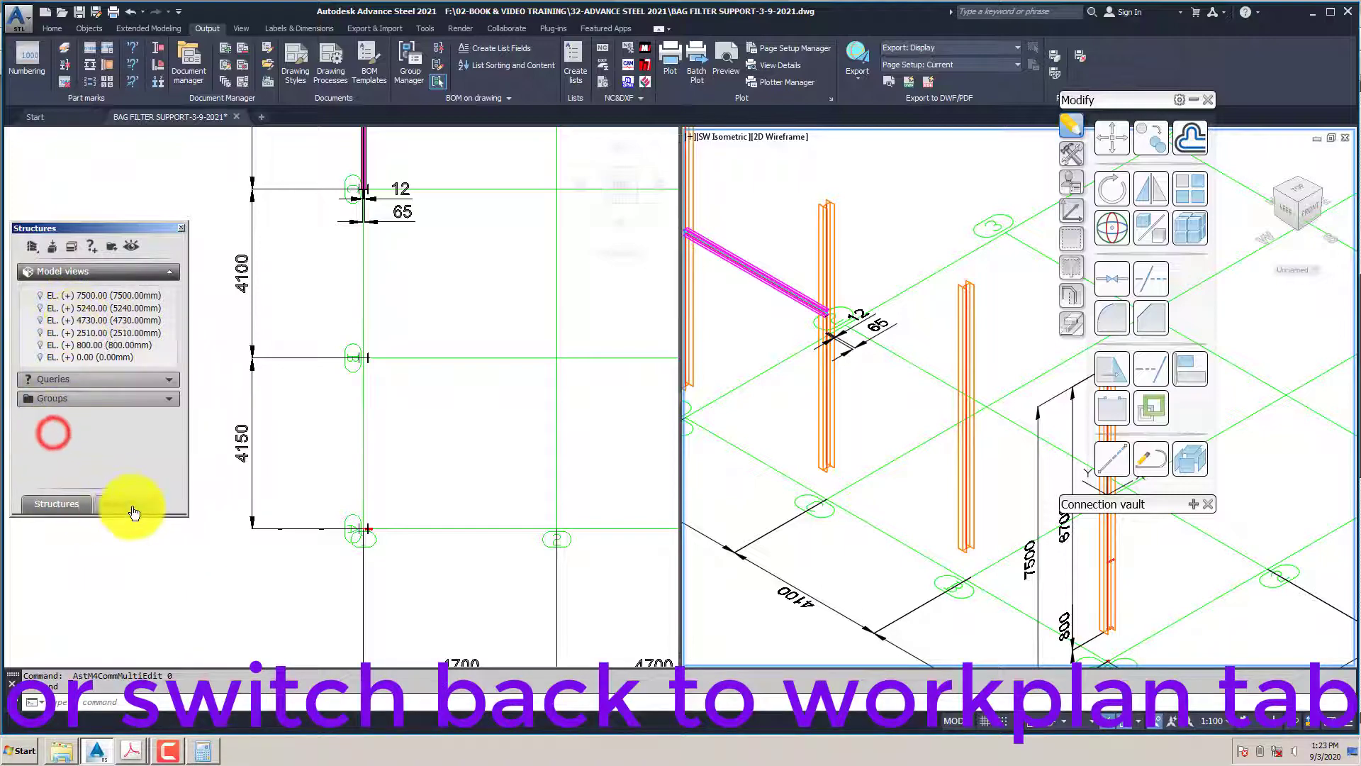
left_click(132, 503)
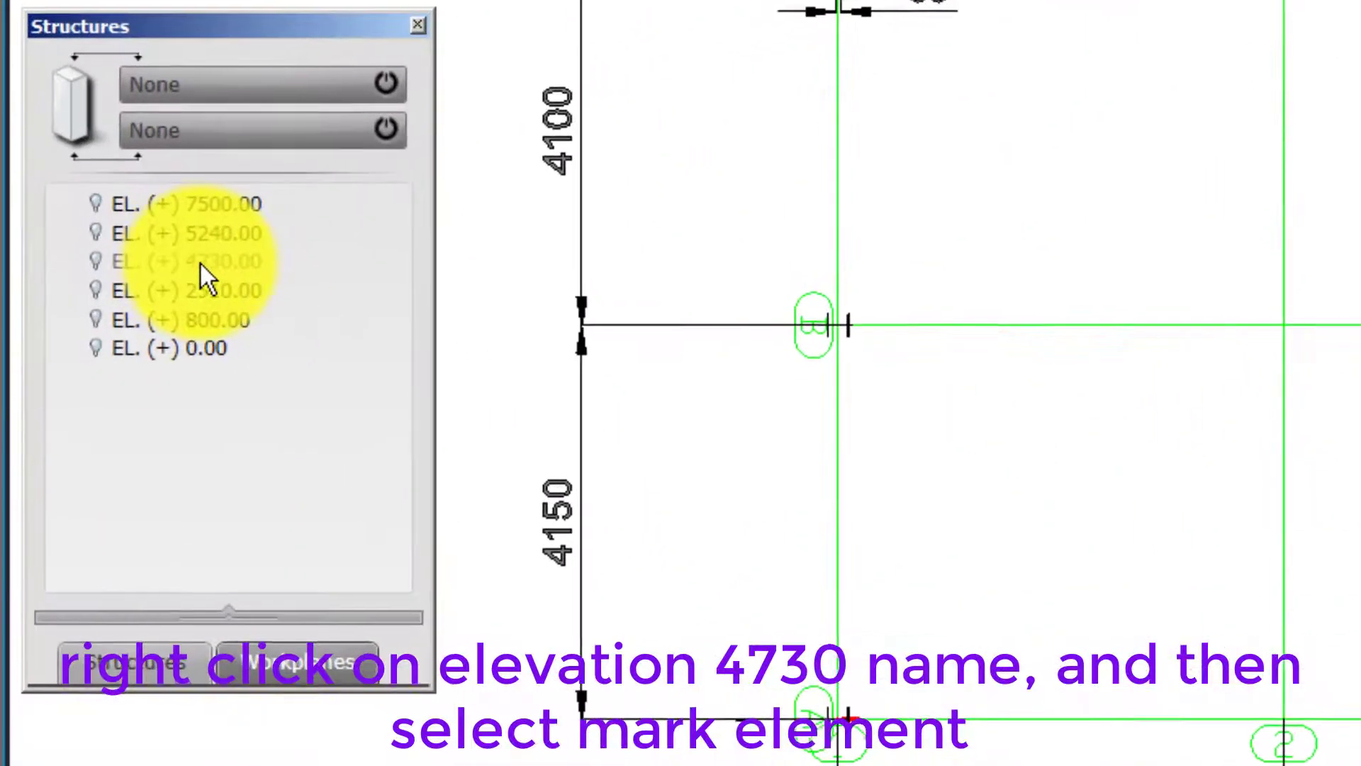
right_click(140, 302)
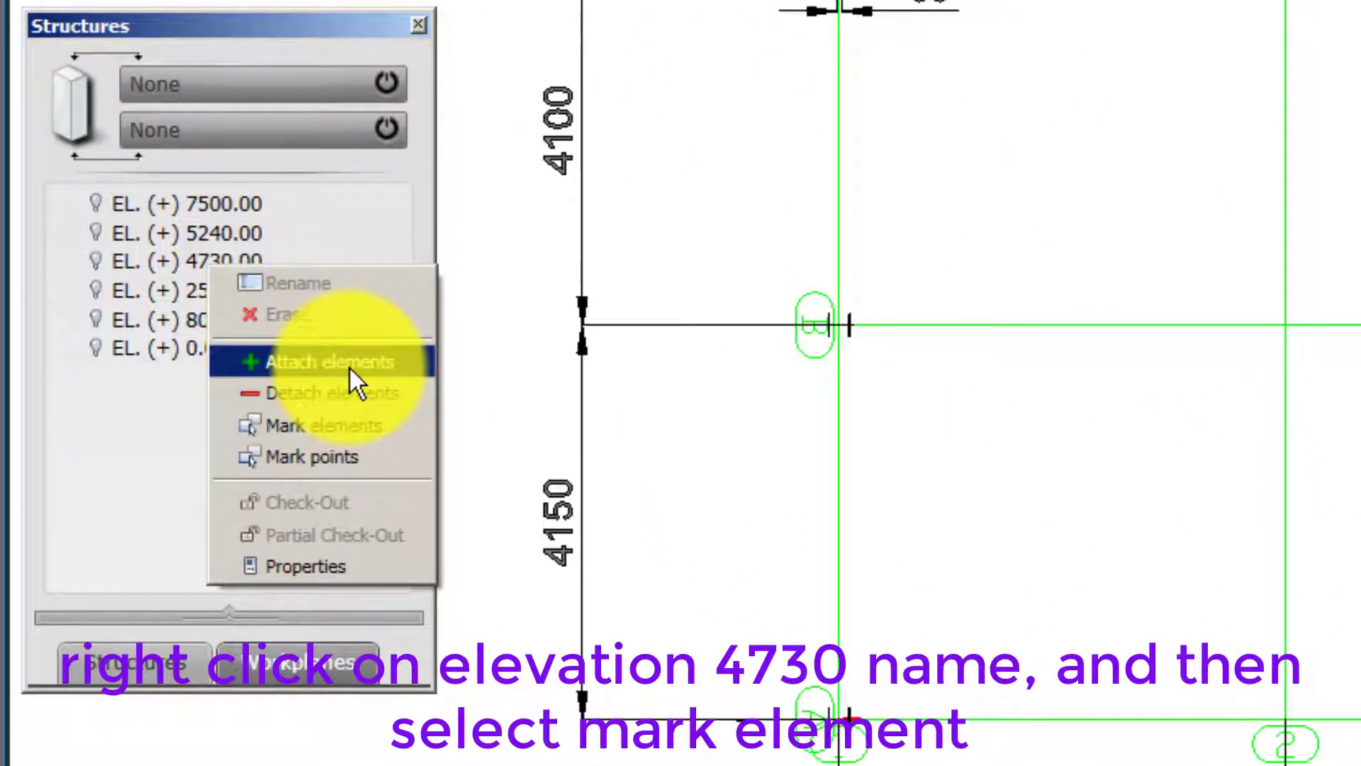
left_click(350, 426)
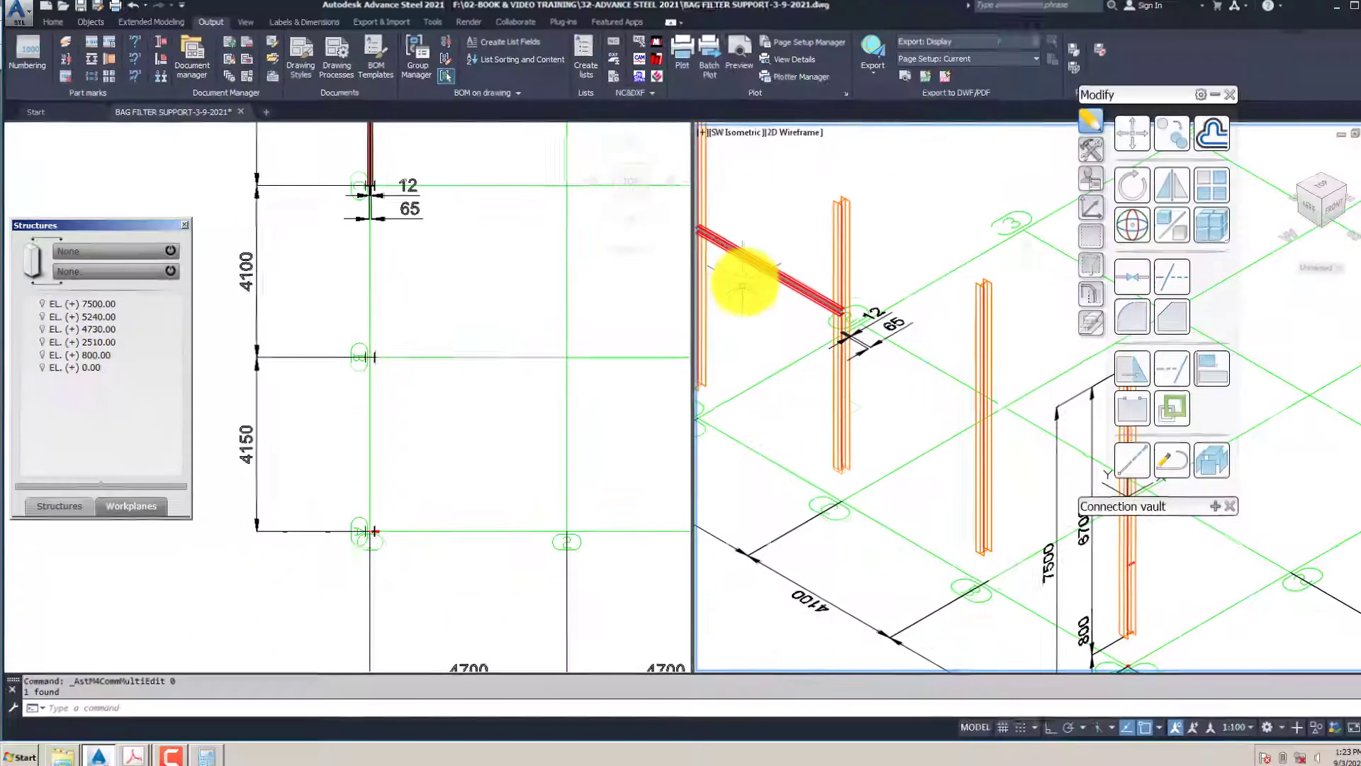
scroll(815, 350, "up", 3)
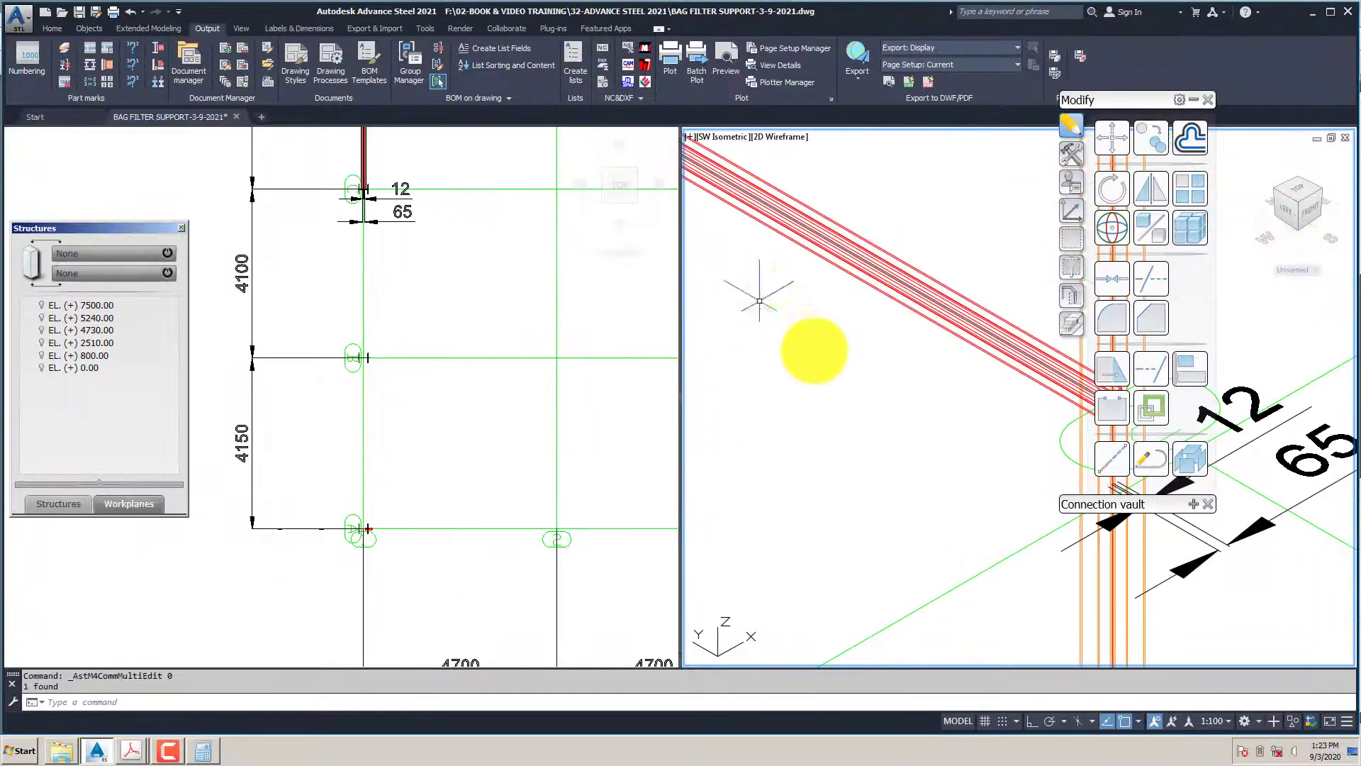
scroll(802, 390, "down", 2)
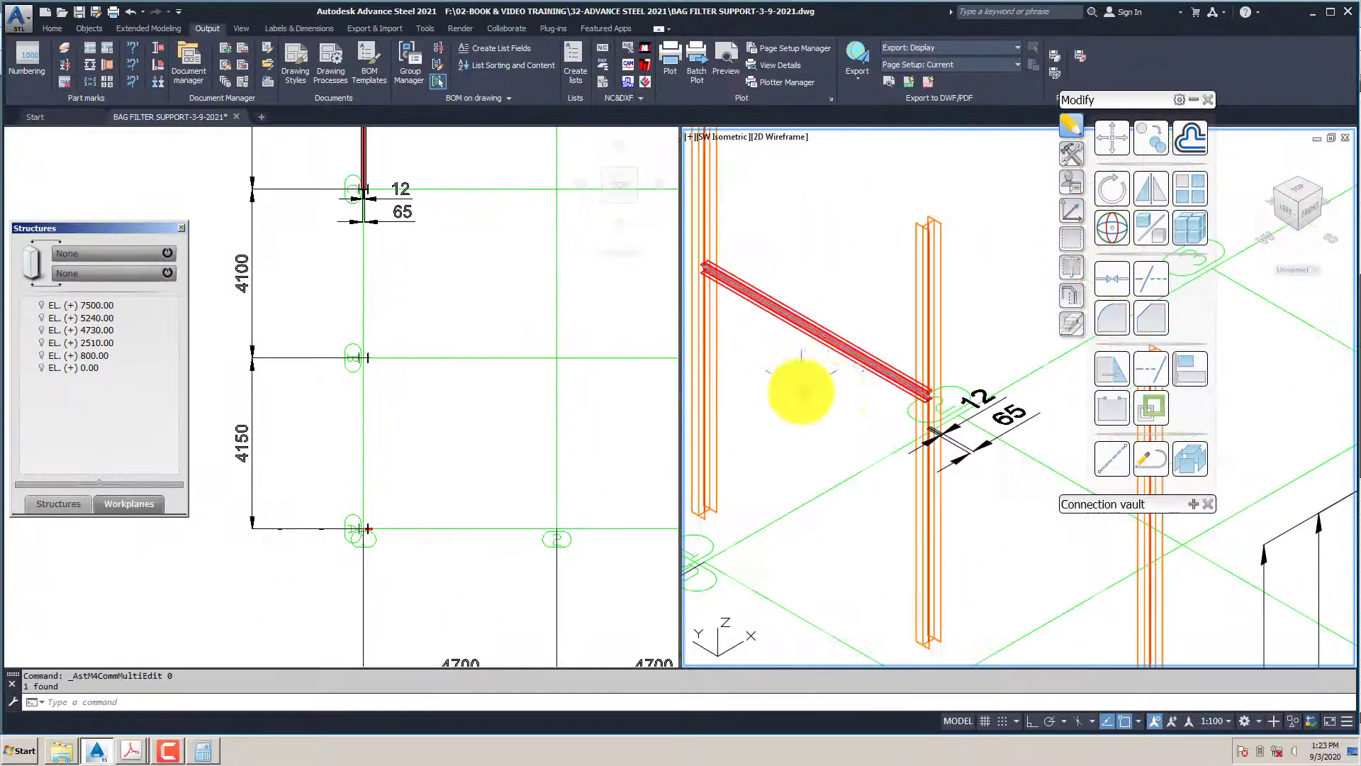
Shade the 3D view in Conceptual style and show the Tools palette with its copy tools
left_click(787, 145)
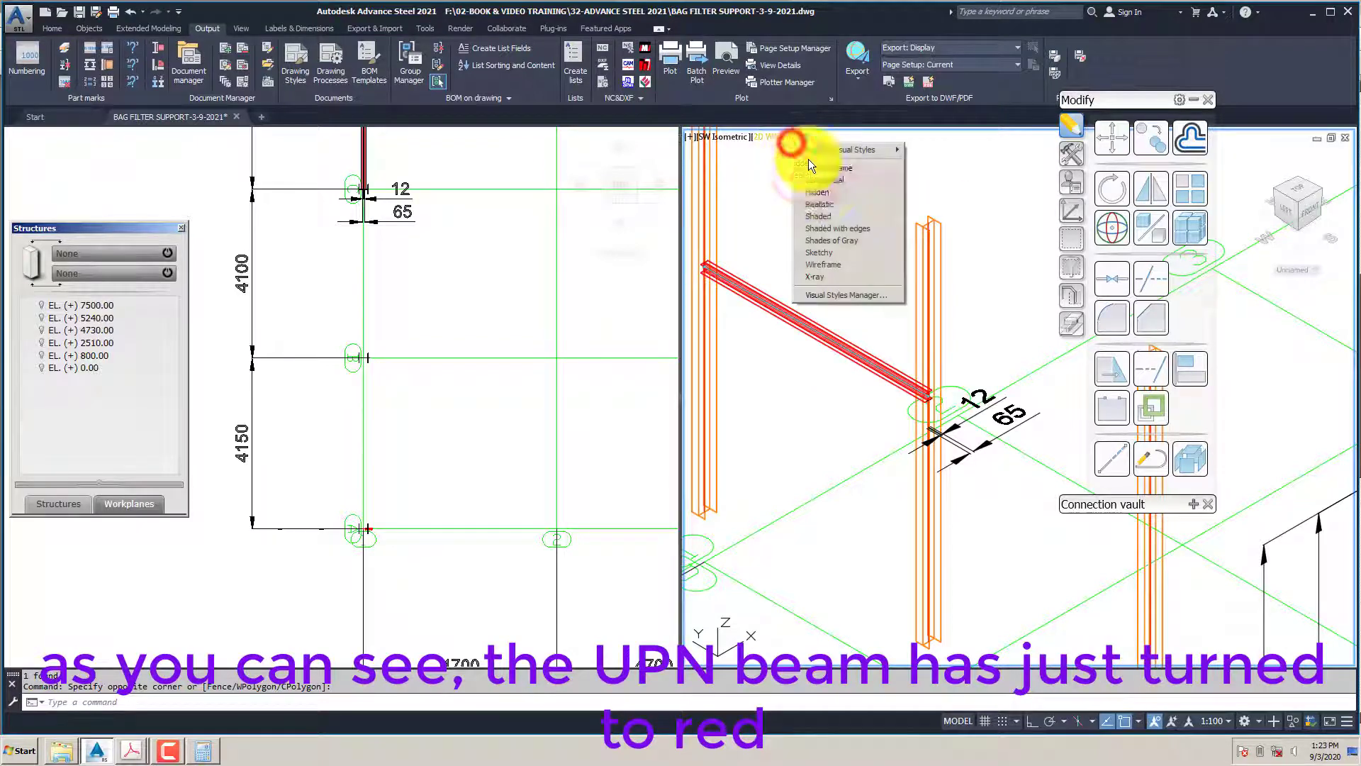
left_click(792, 138)
left_click(827, 180)
scroll(890, 357, "up", 4)
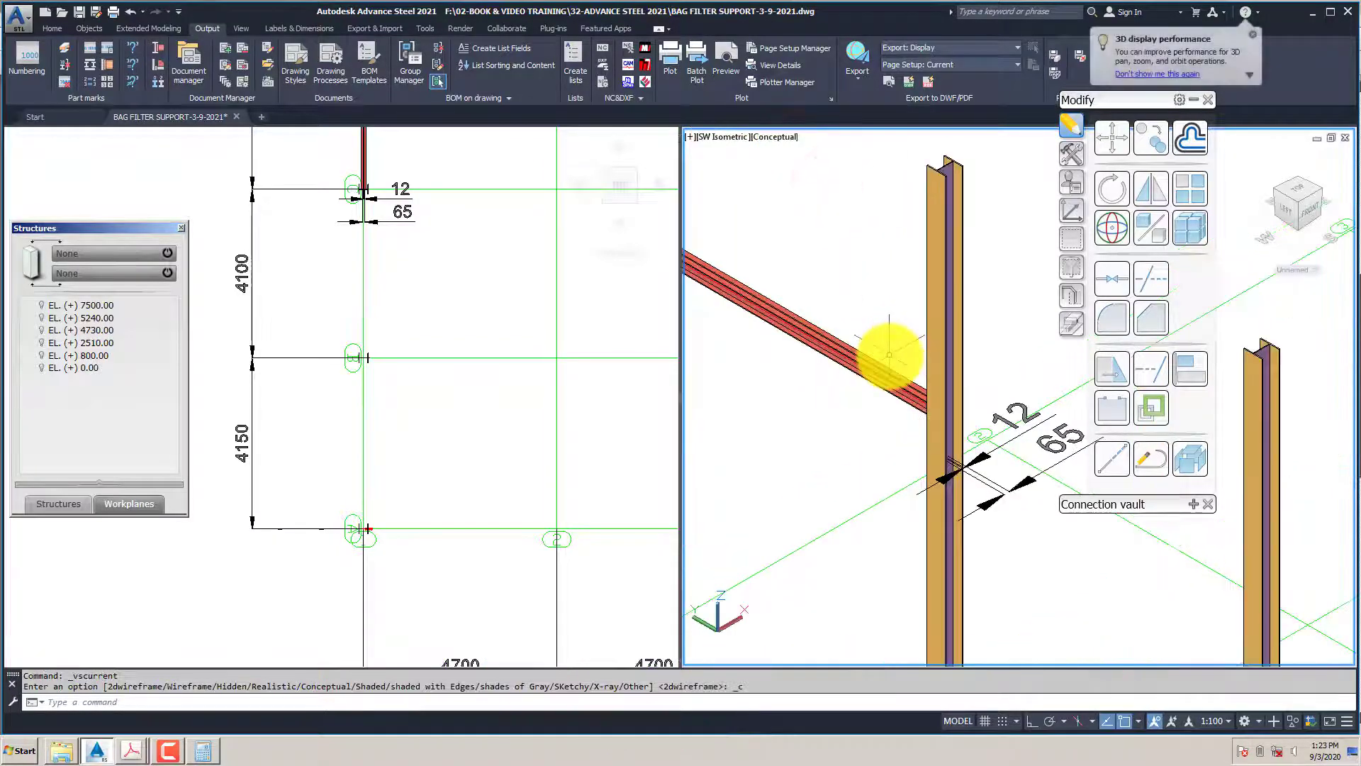
scroll(886, 355, "down", 3)
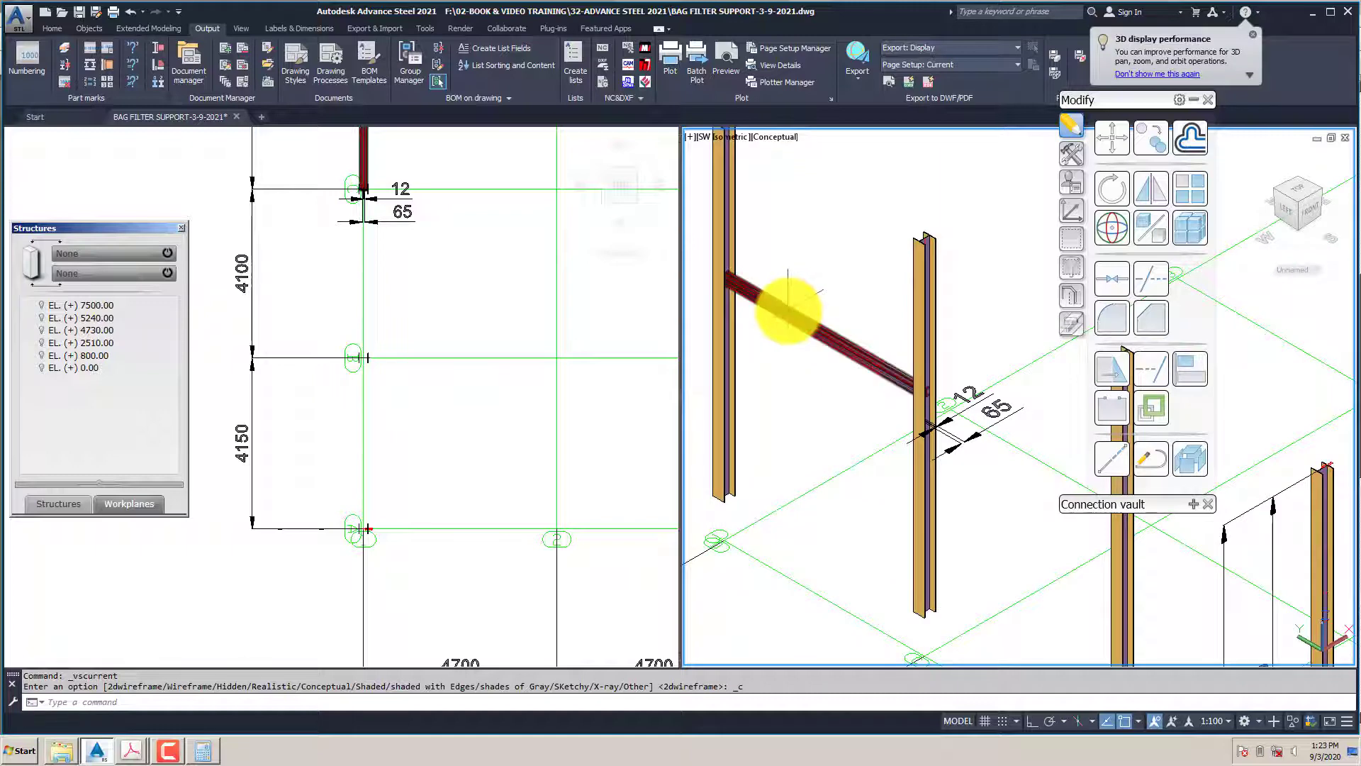
scroll(779, 312, "down", 5)
left_click(840, 404)
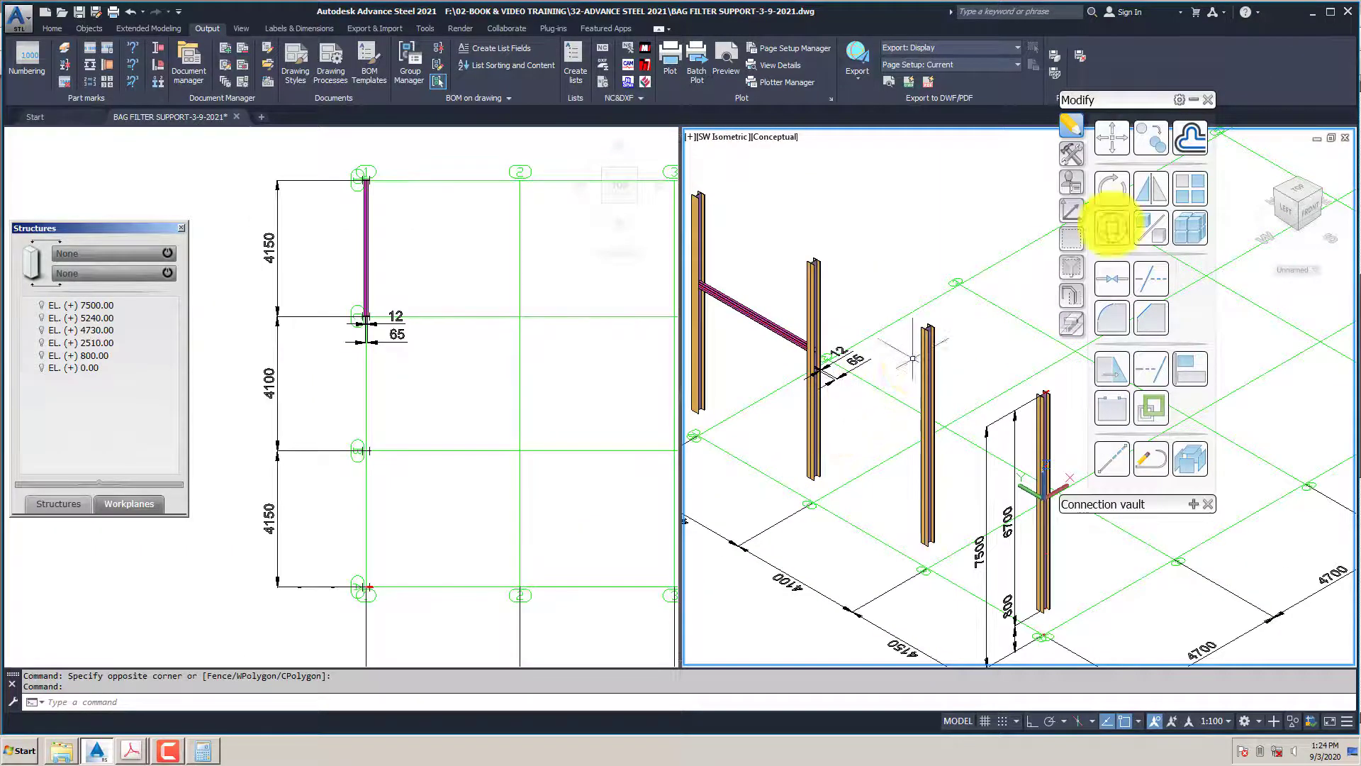
left_click(1074, 153)
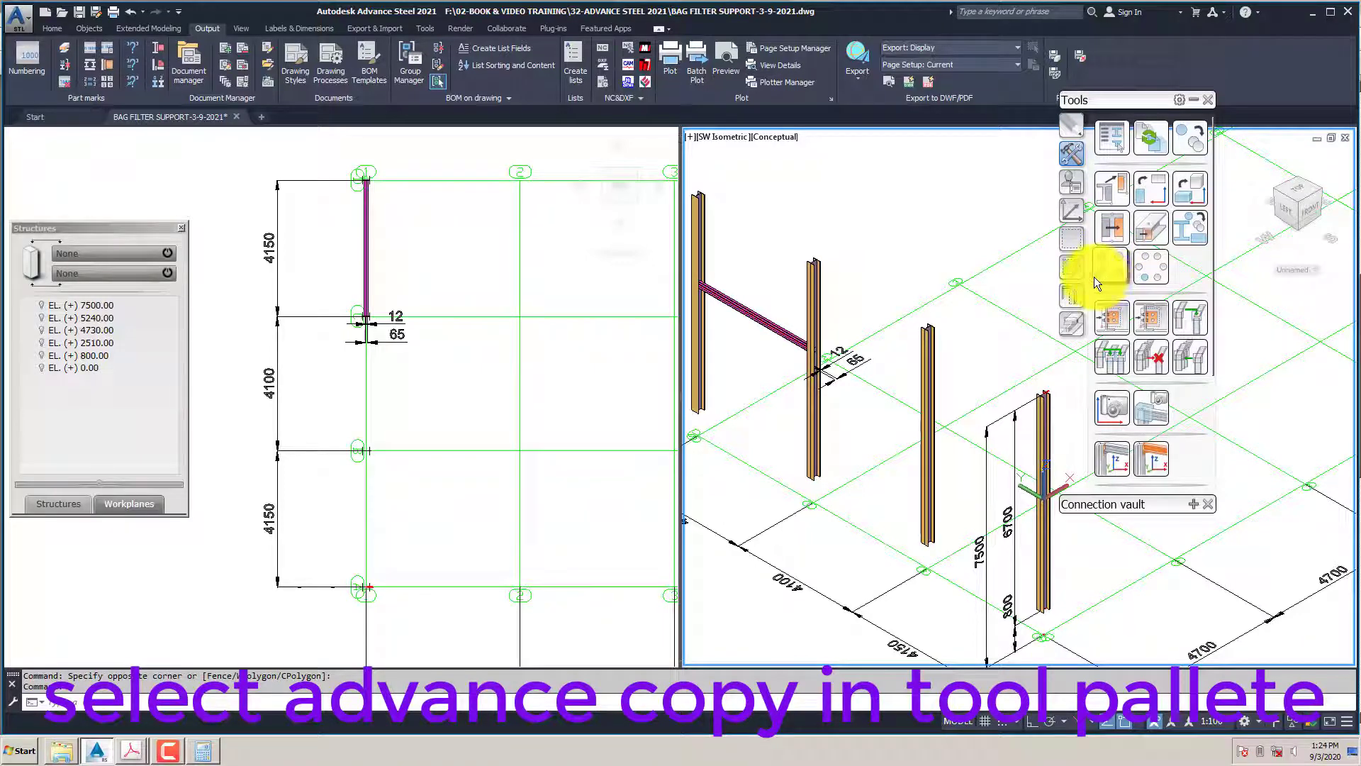
Start Advance copy and select the vertical UPN beam as the object to copy
left_click(1181, 139)
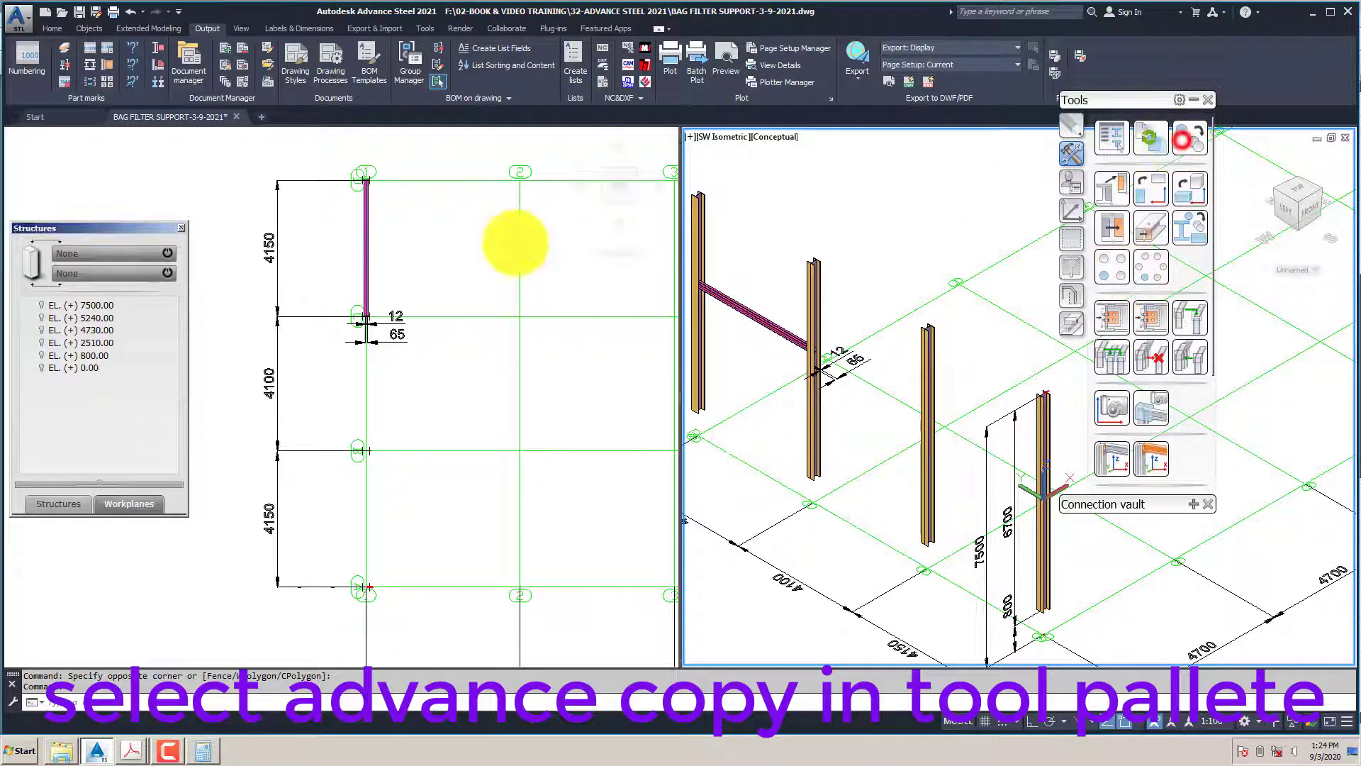
left_click_drag(351, 243, 915, 160)
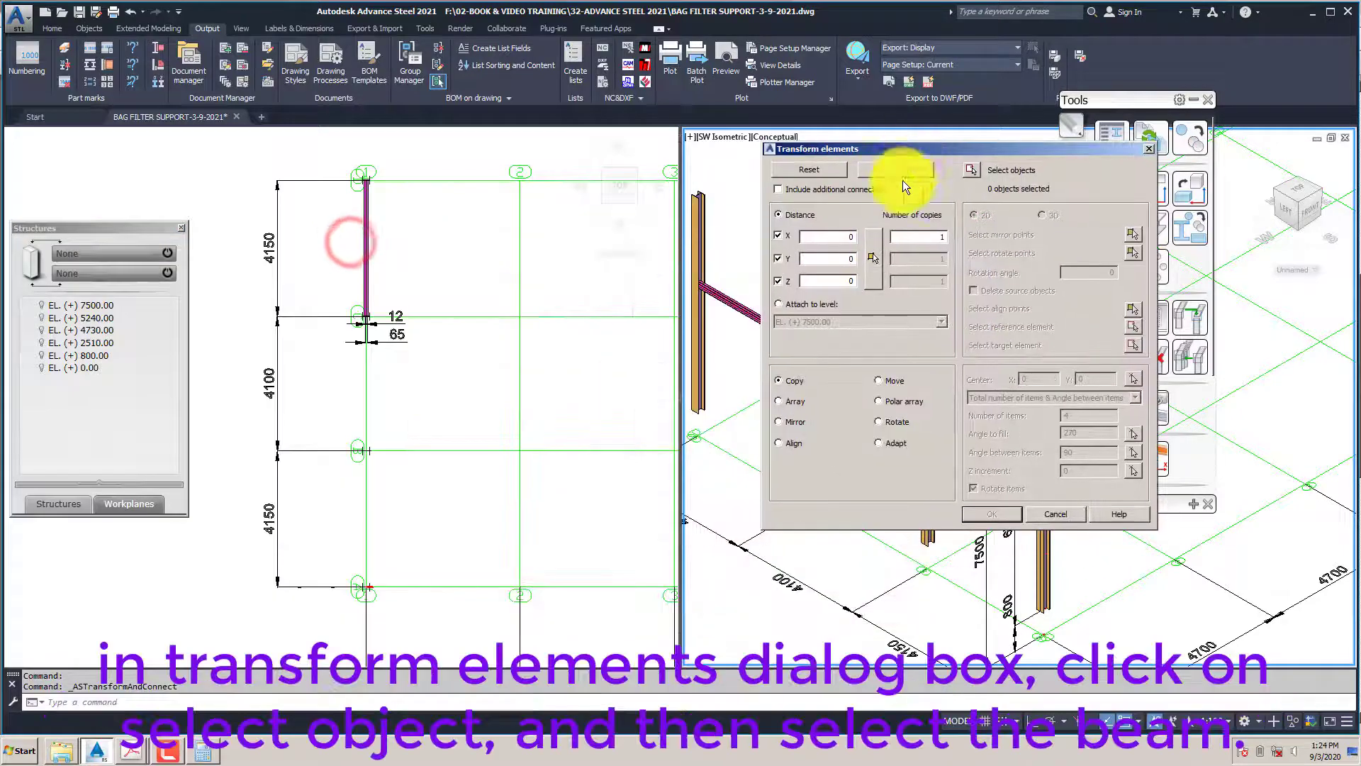
left_click(967, 170)
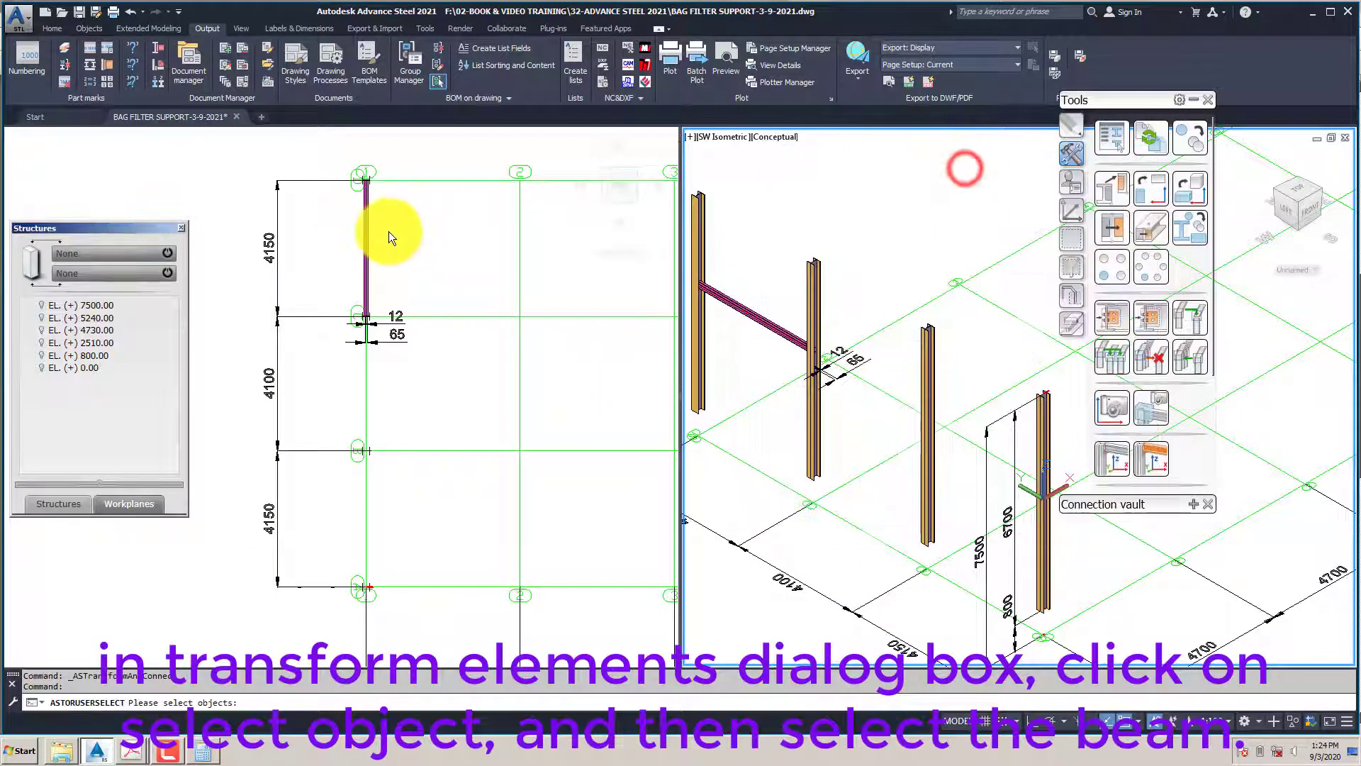
left_click(363, 233)
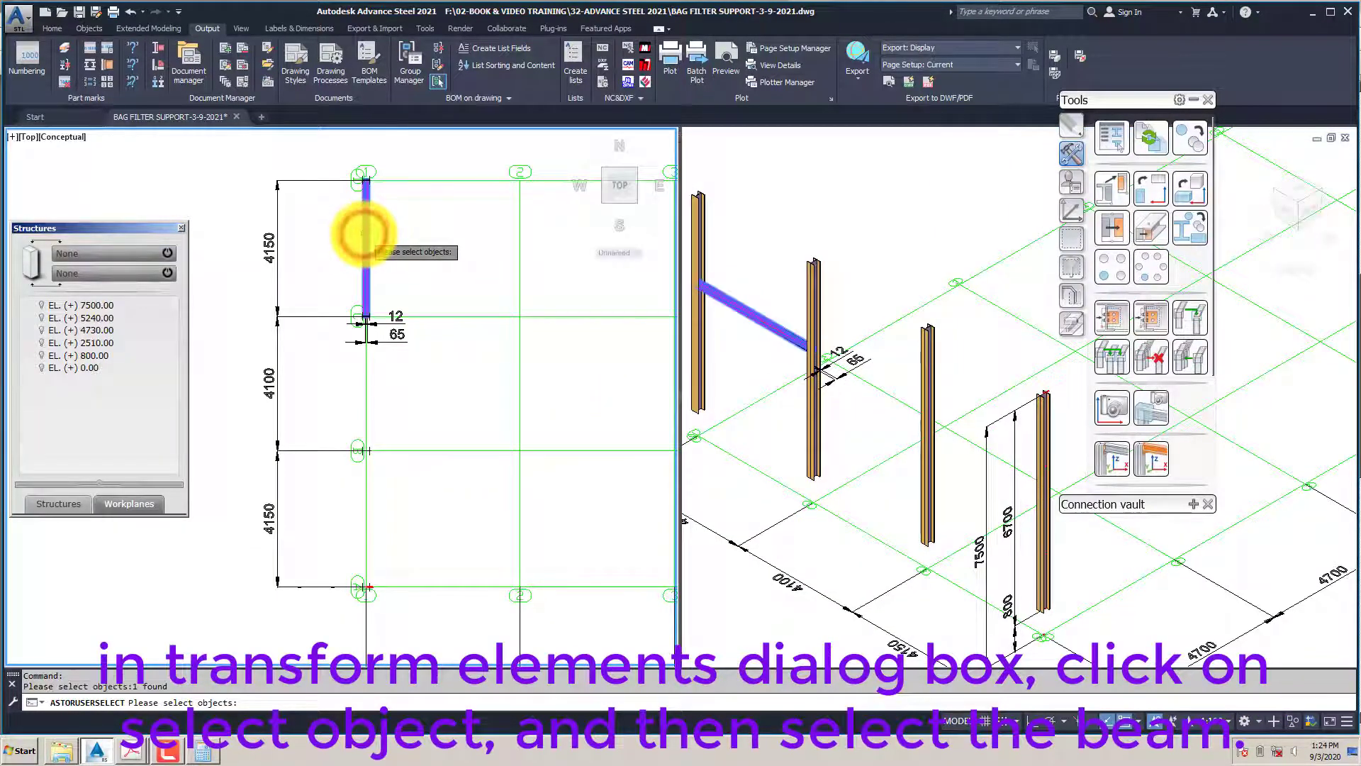
key("Return")
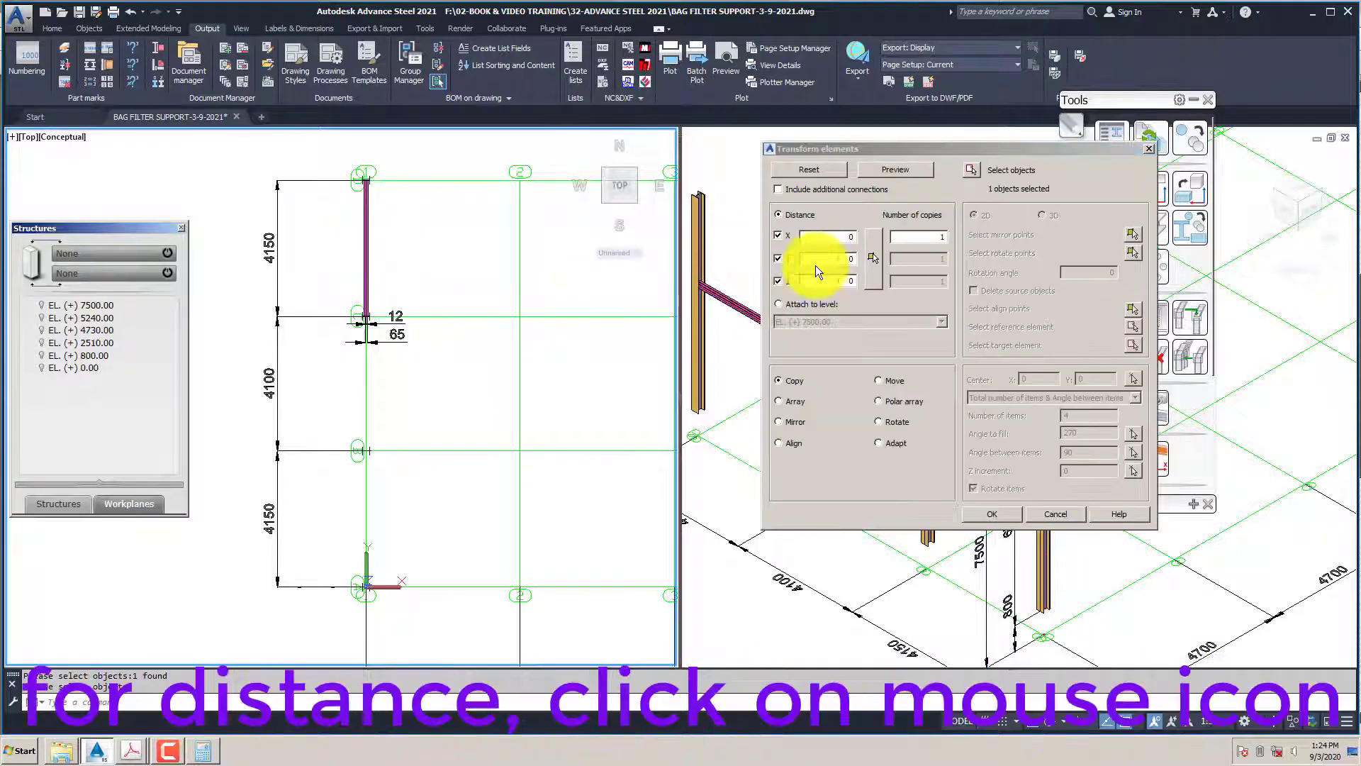
Copy the beam from grid D to grid B (-8250 in Y), including its connections
left_click(873, 258)
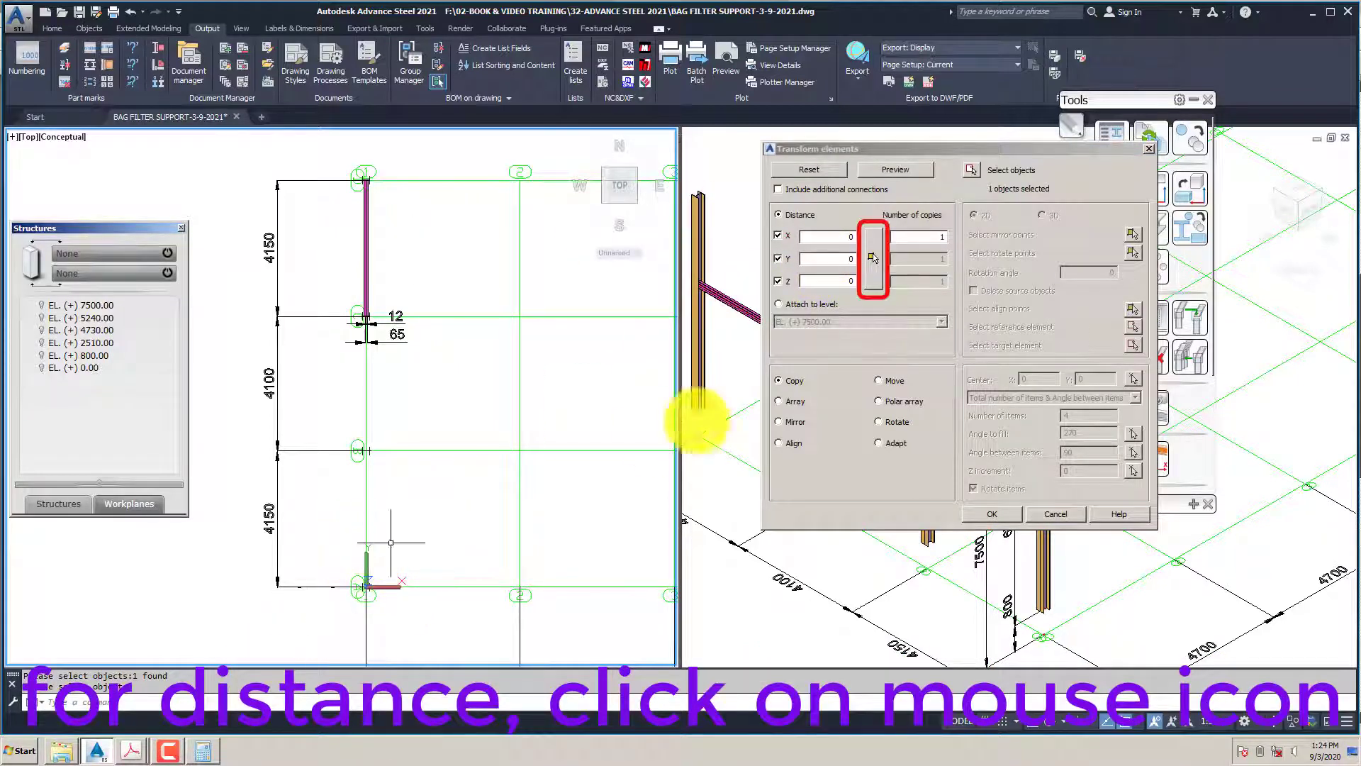
left_click(875, 260)
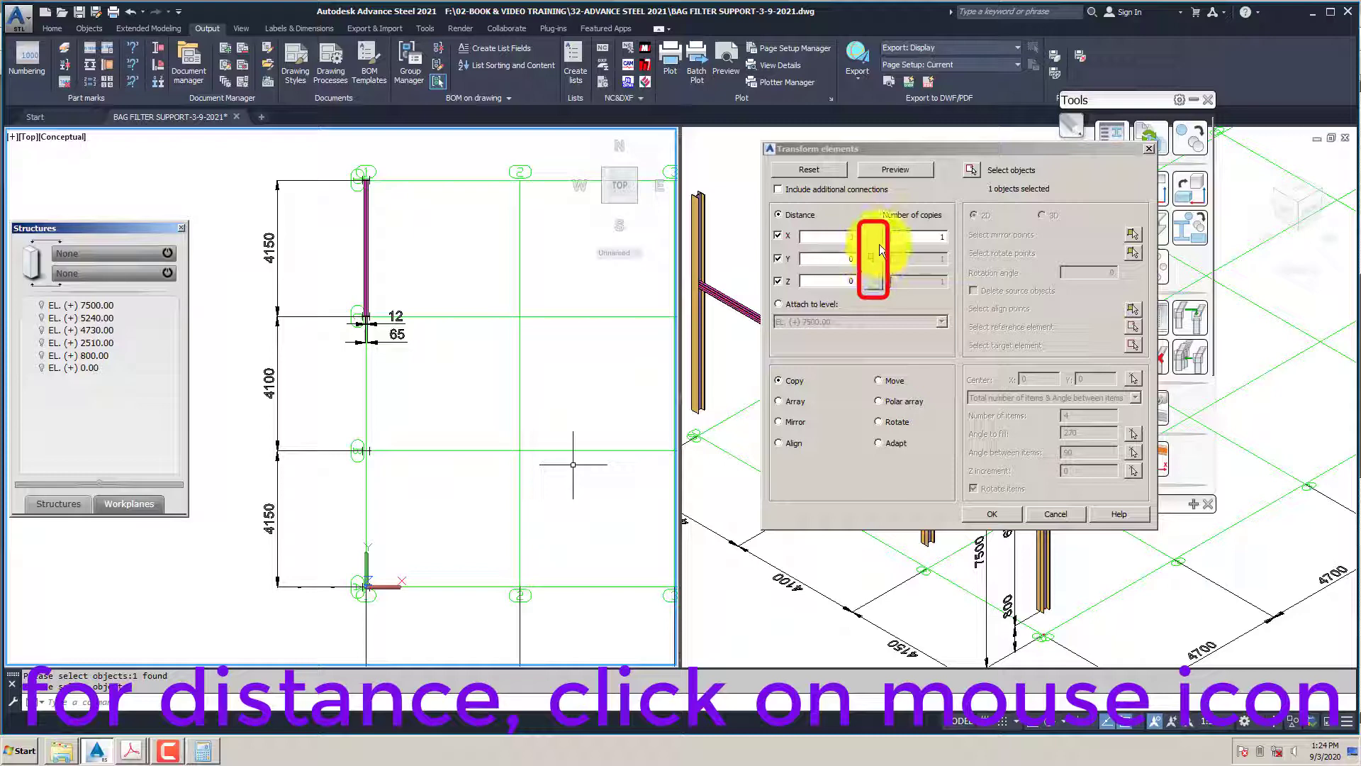
left_click(870, 242)
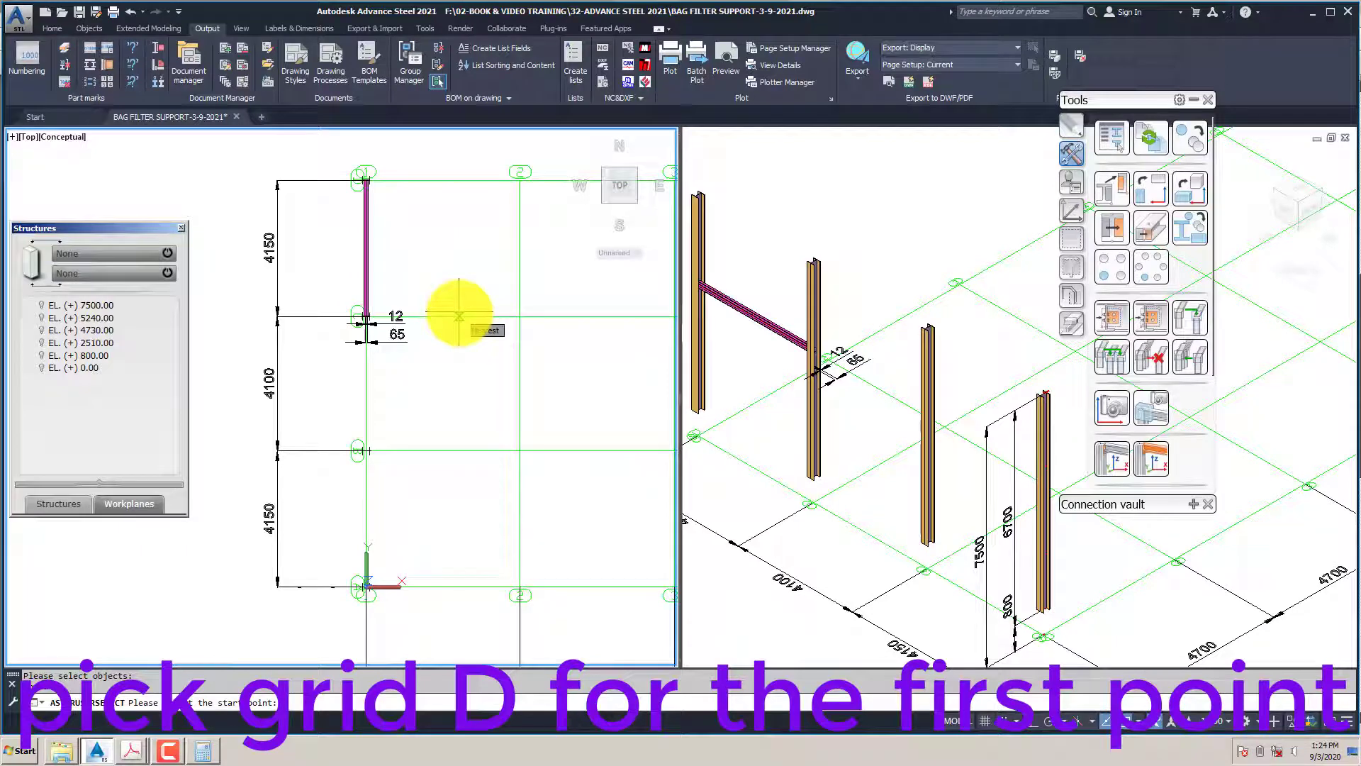
left_click(450, 181)
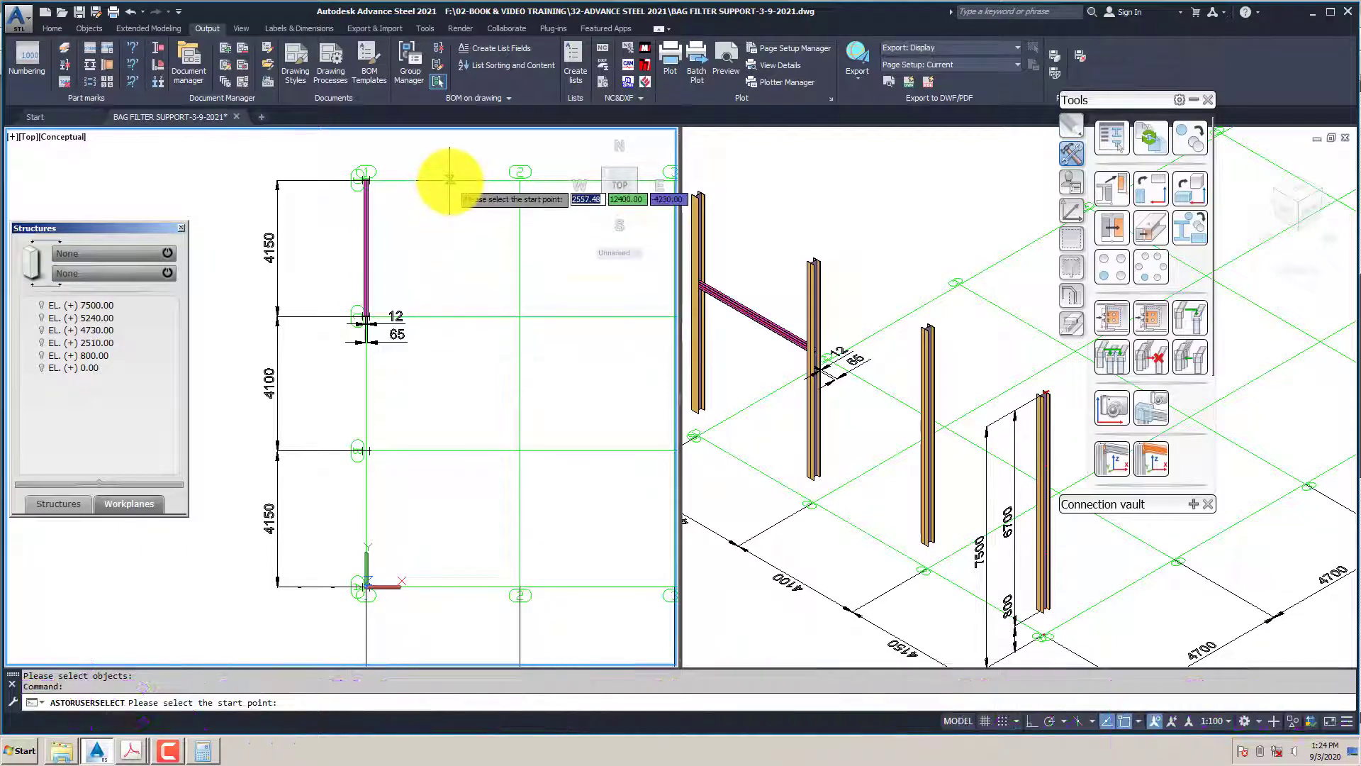
left_click(449, 451)
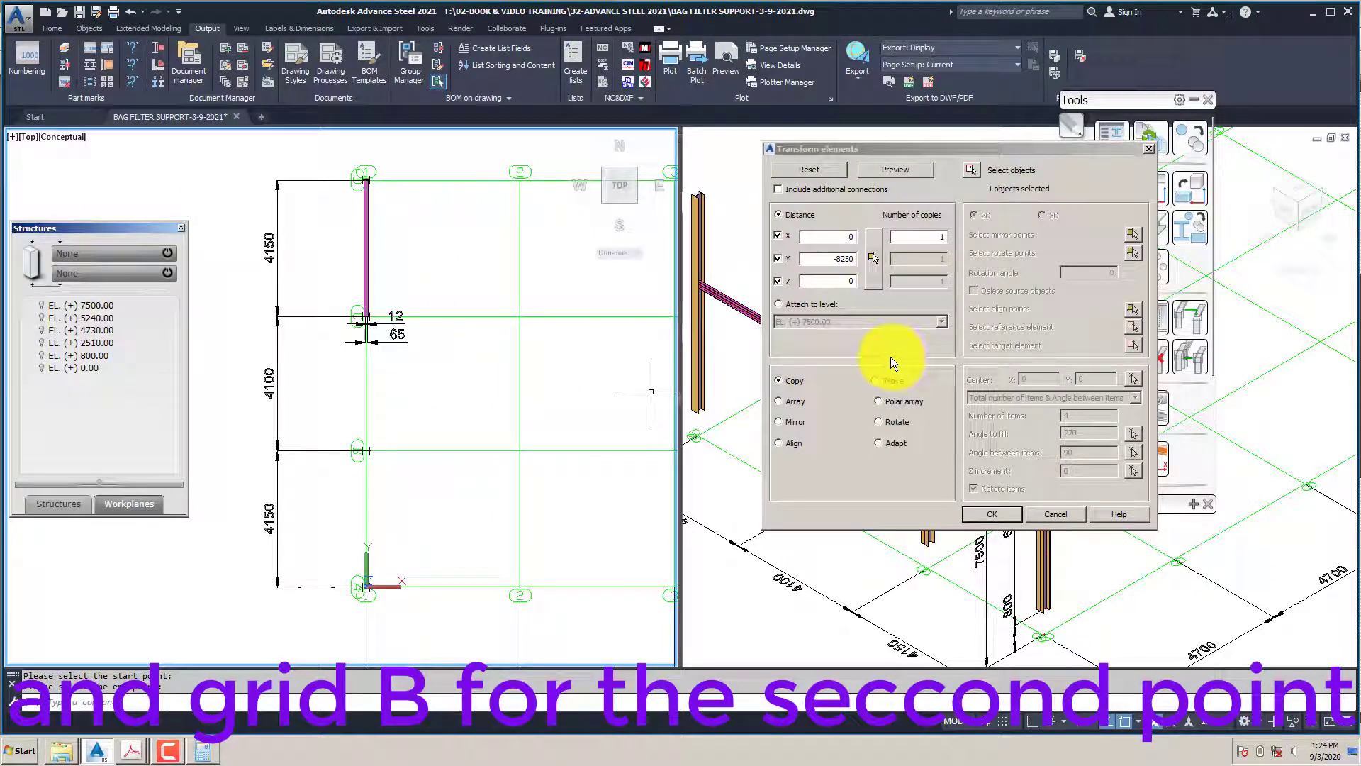
left_click(815, 190)
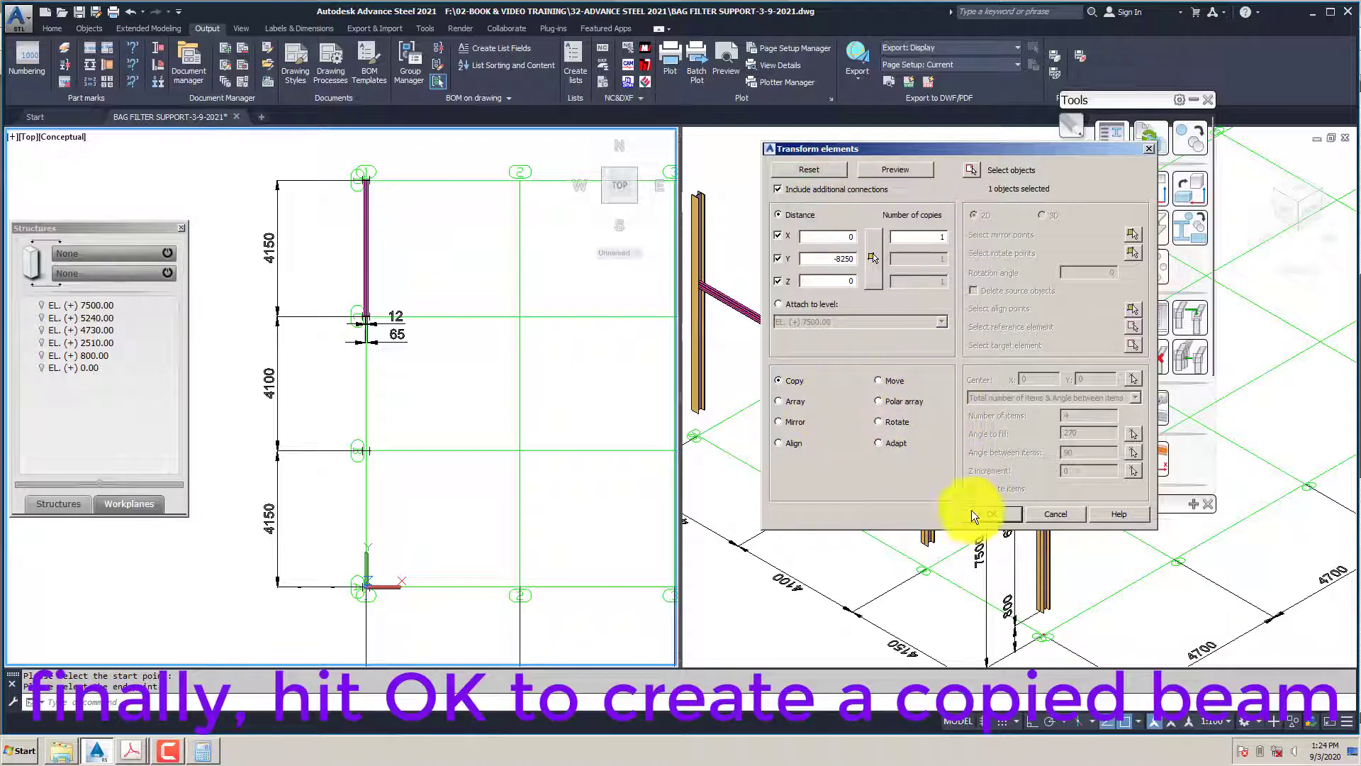
left_click(989, 515)
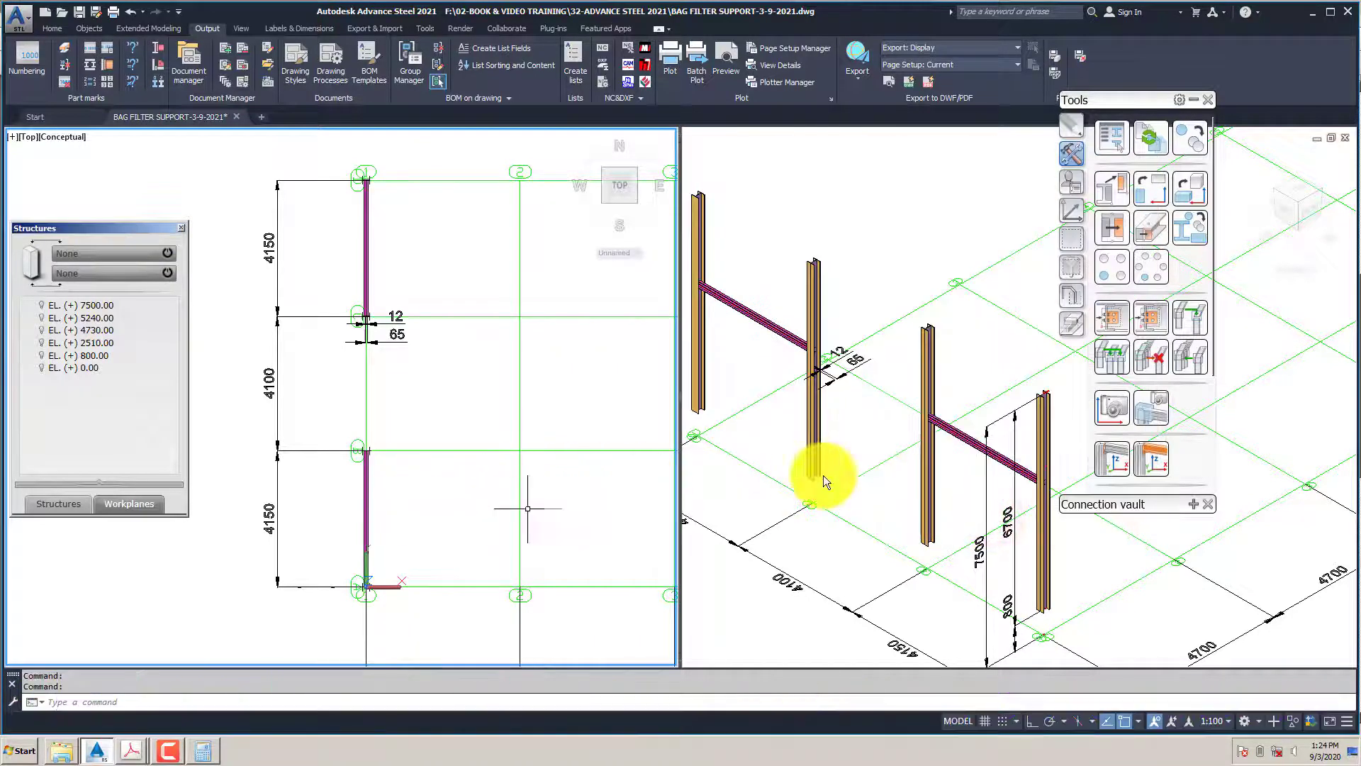
Mark EL. (+) 4730.00 elements and zoom the 3D view, showing only the C–D beam highlighted
left_click(862, 422)
scroll(975, 453, "up", 2)
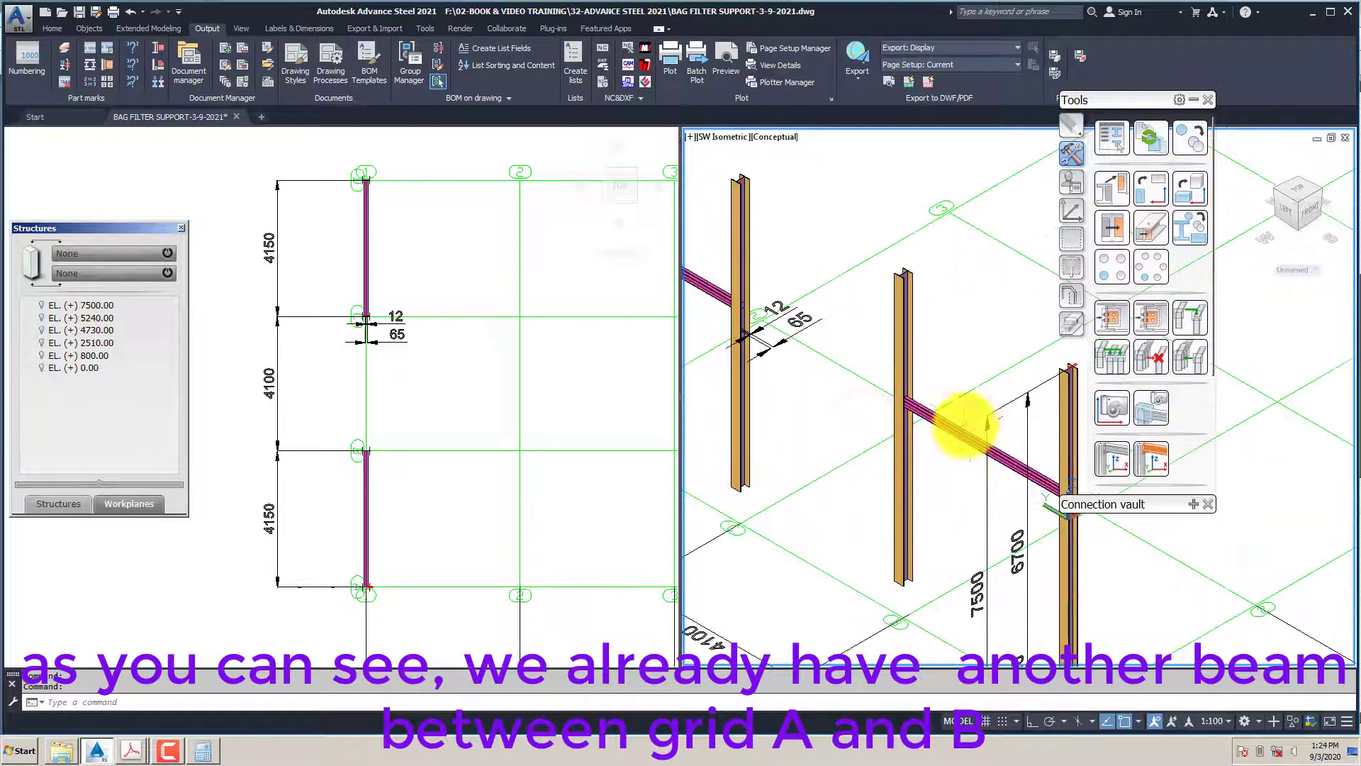
scroll(966, 418, "down", 2)
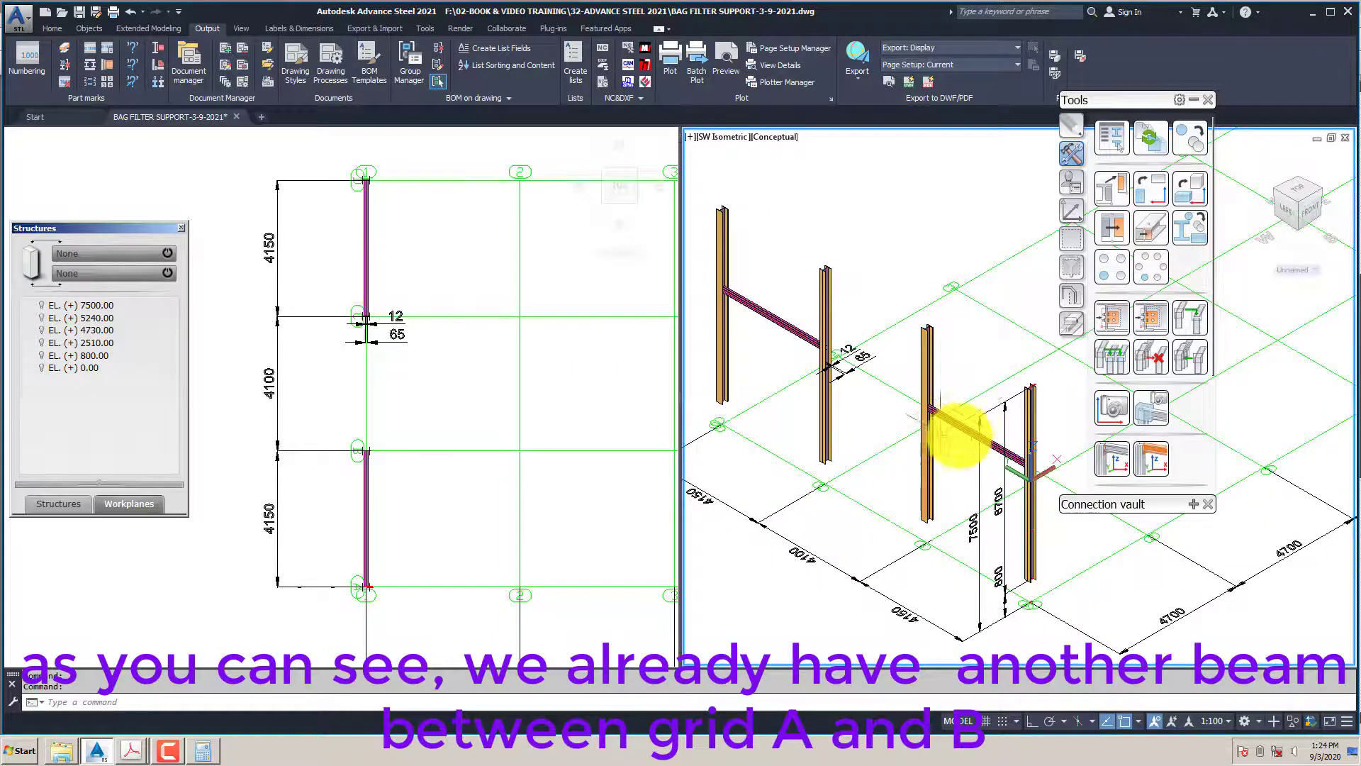
scroll(957, 436, "up", 4)
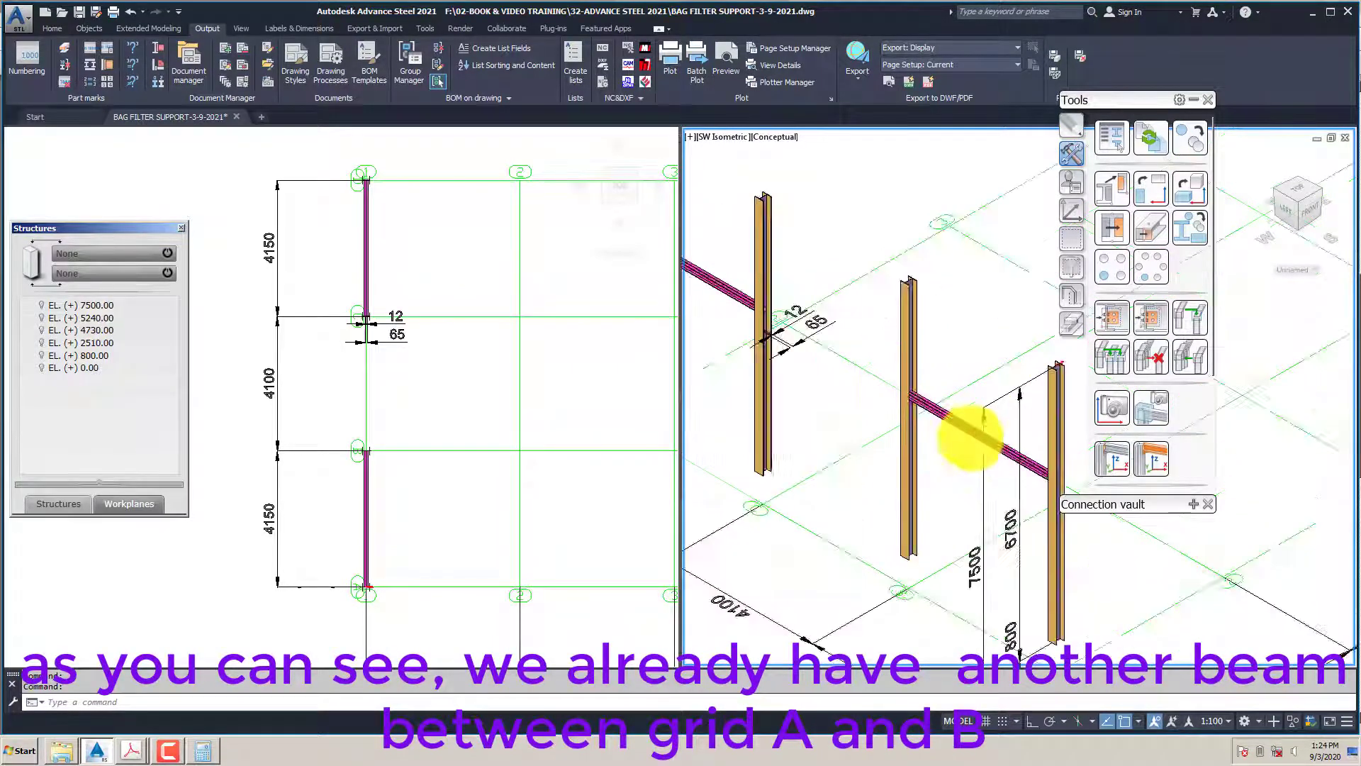
right_click(92, 330)
left_click(146, 403)
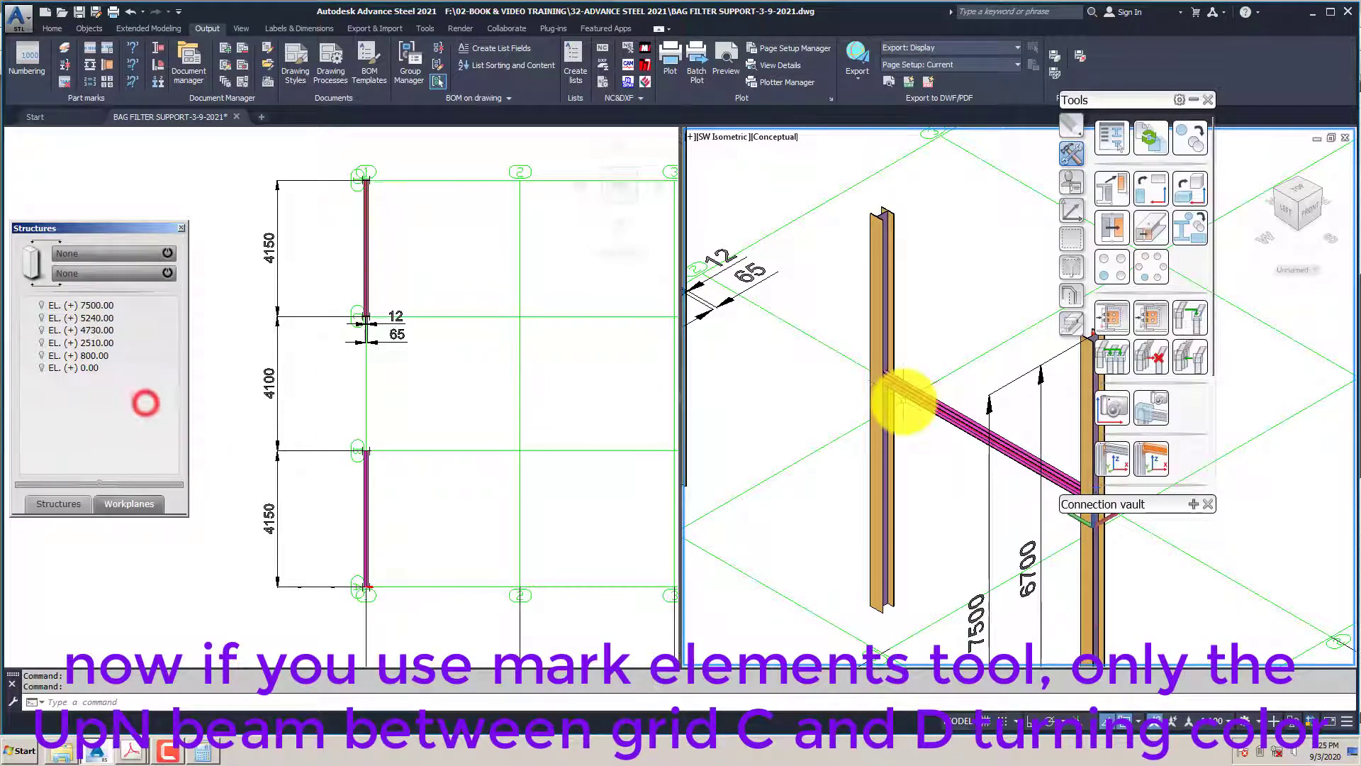
scroll(954, 429, "down", 3)
scroll(815, 359, "up", 3)
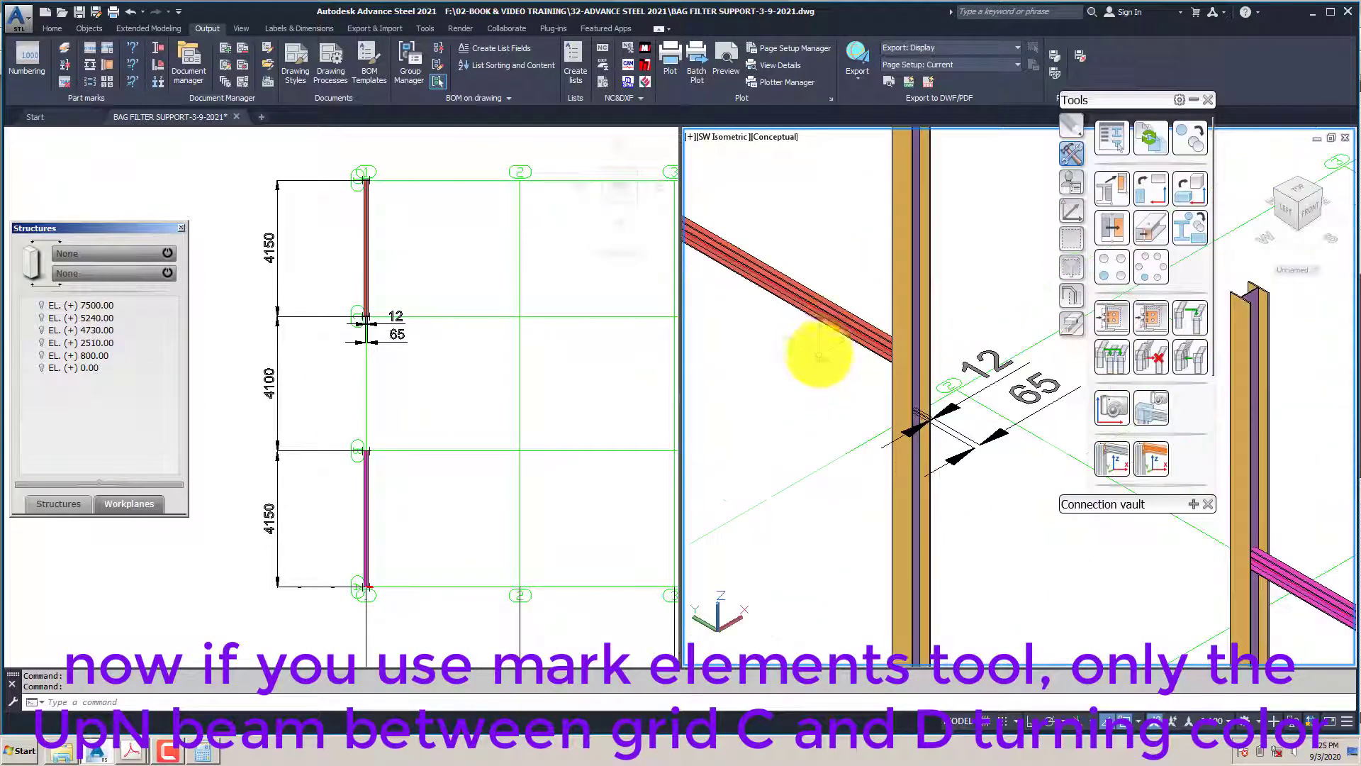
scroll(745, 305, "down", 2)
scroll(1021, 471, "up", 4)
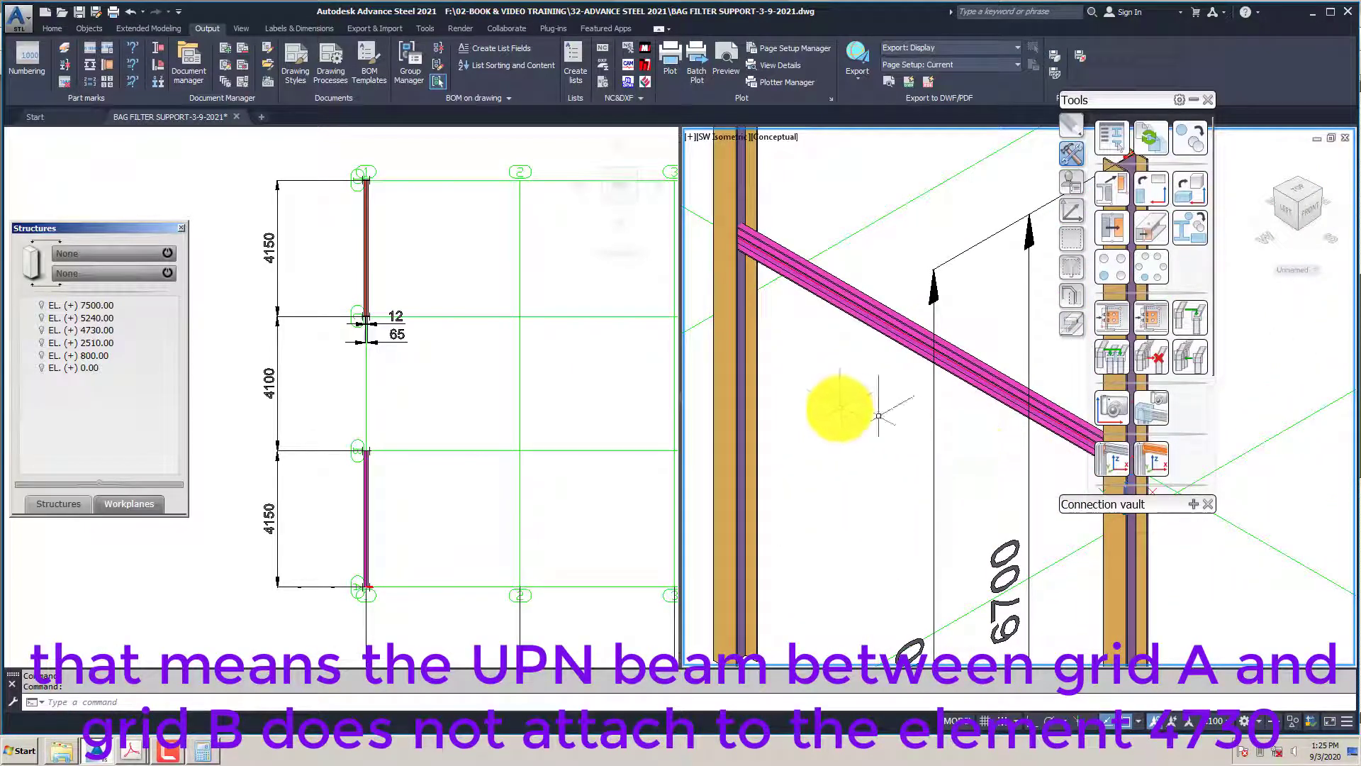
scroll(836, 410, "down", 4)
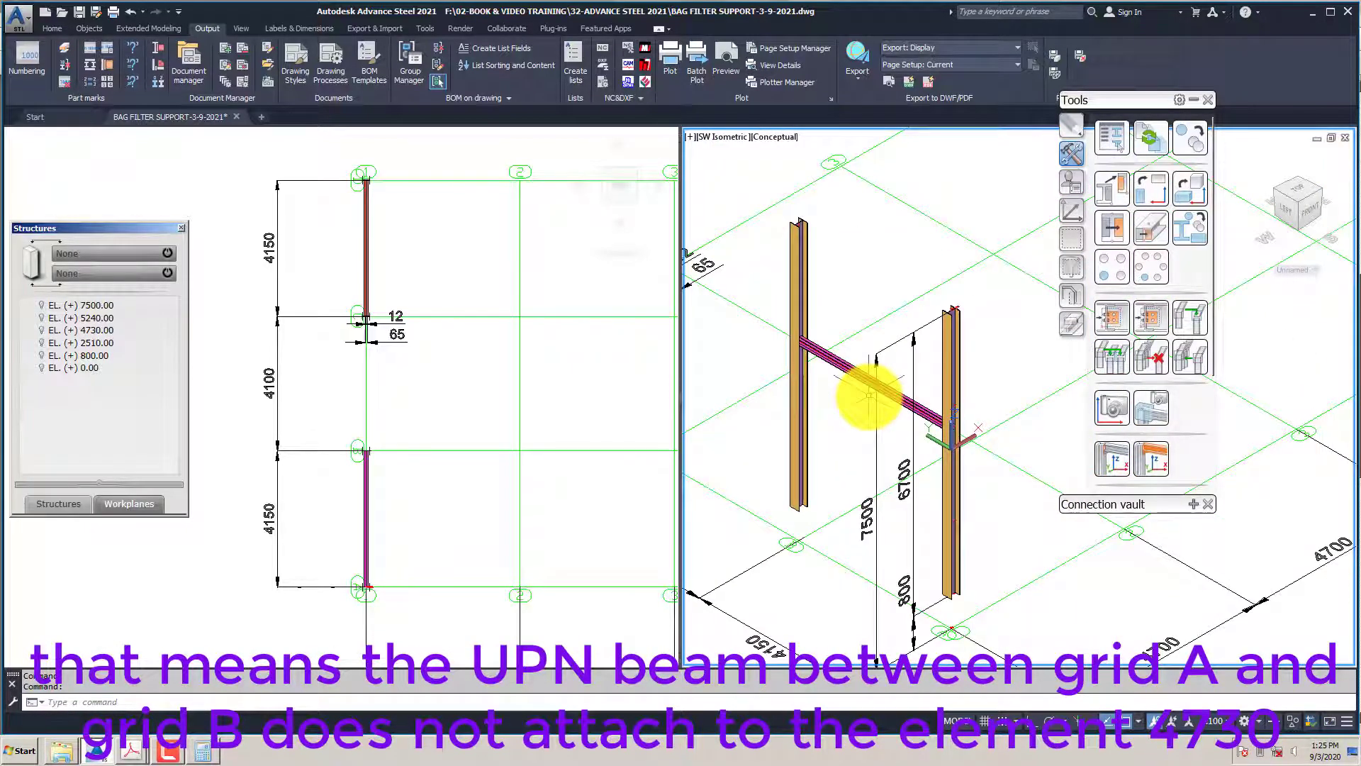
scroll(892, 410, "up", 3)
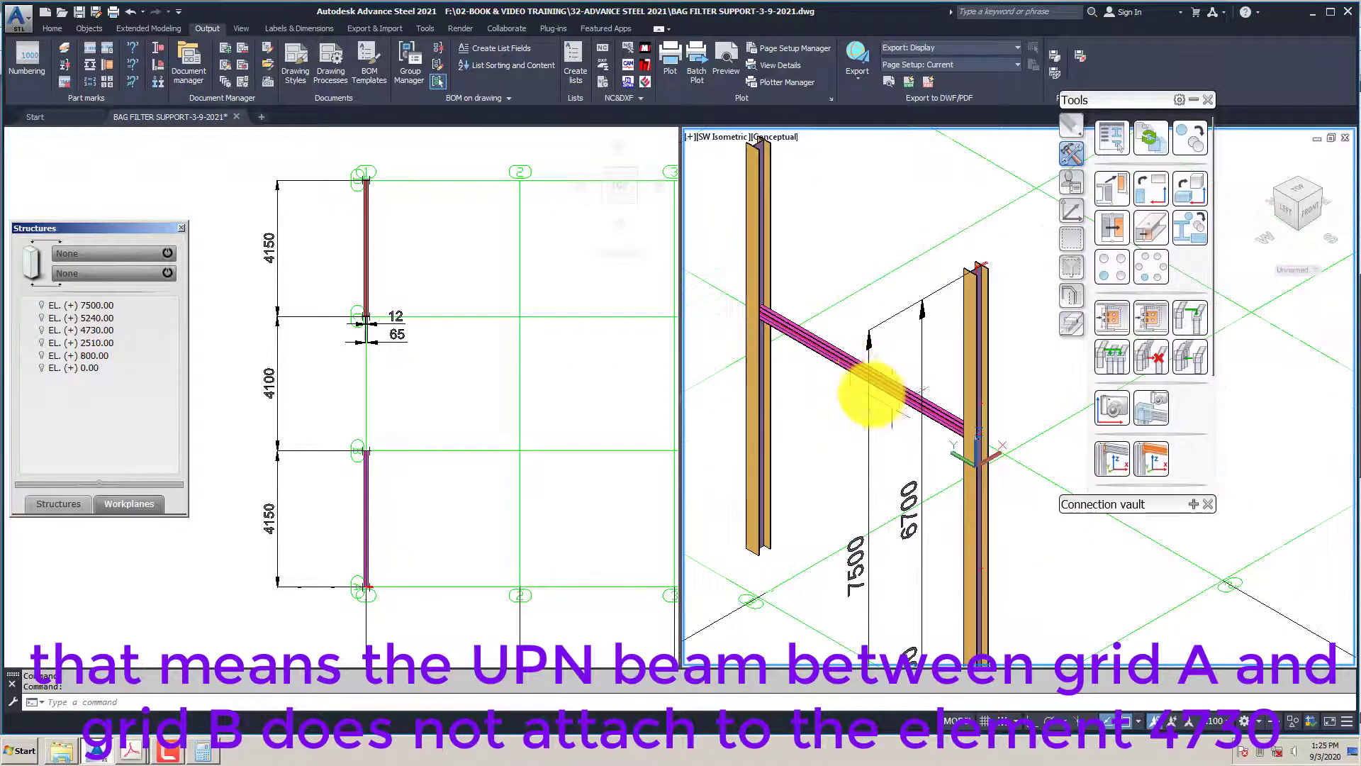
Set the plan viewport to a Left view in 2D Wireframe and zoom onto the frame
left_click(322, 371)
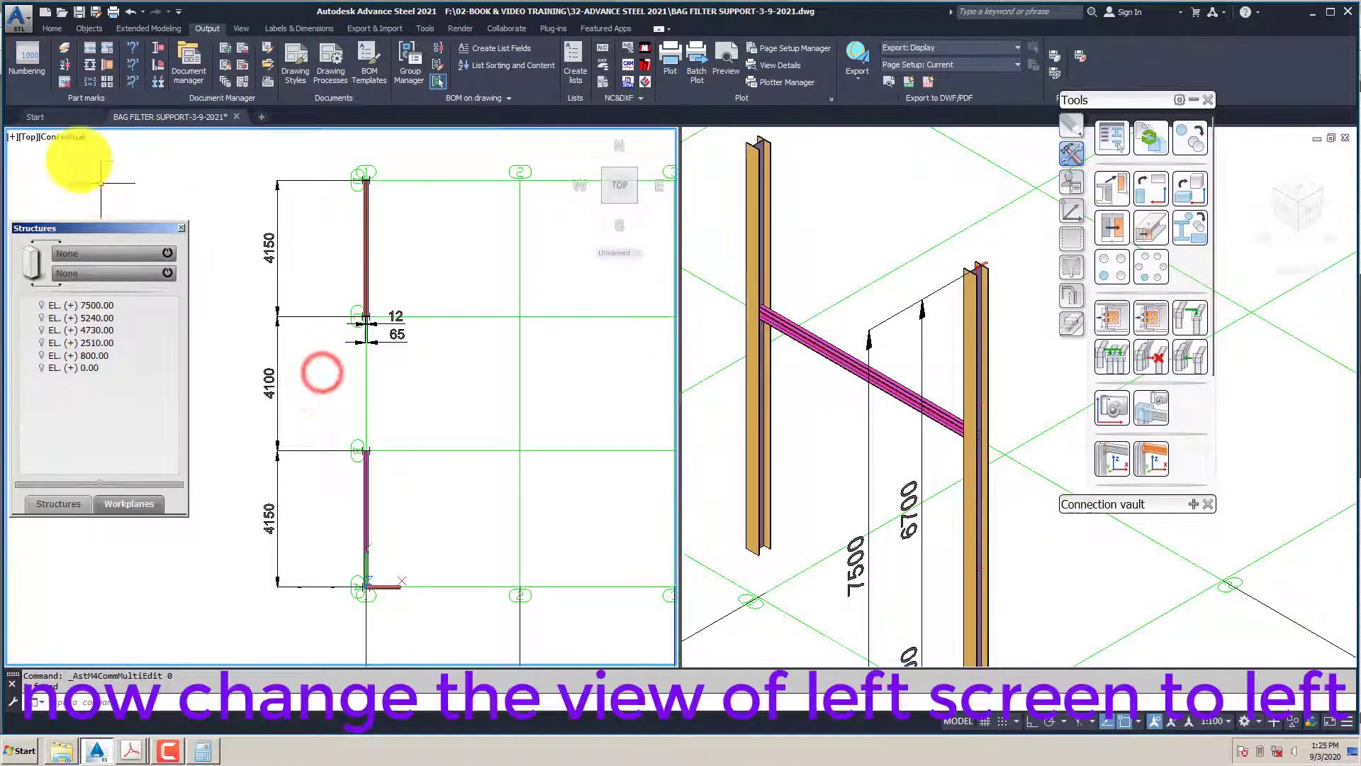
left_click(32, 138)
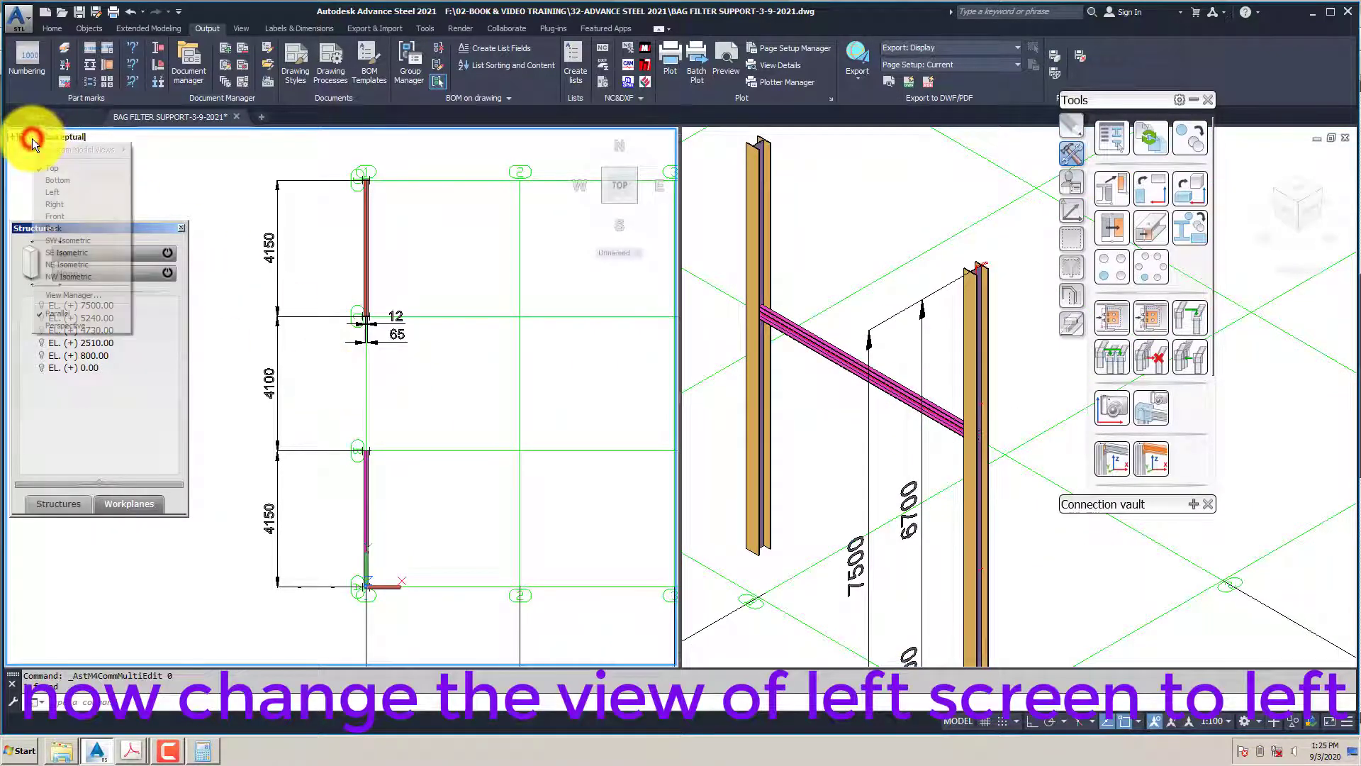
left_click(53, 191)
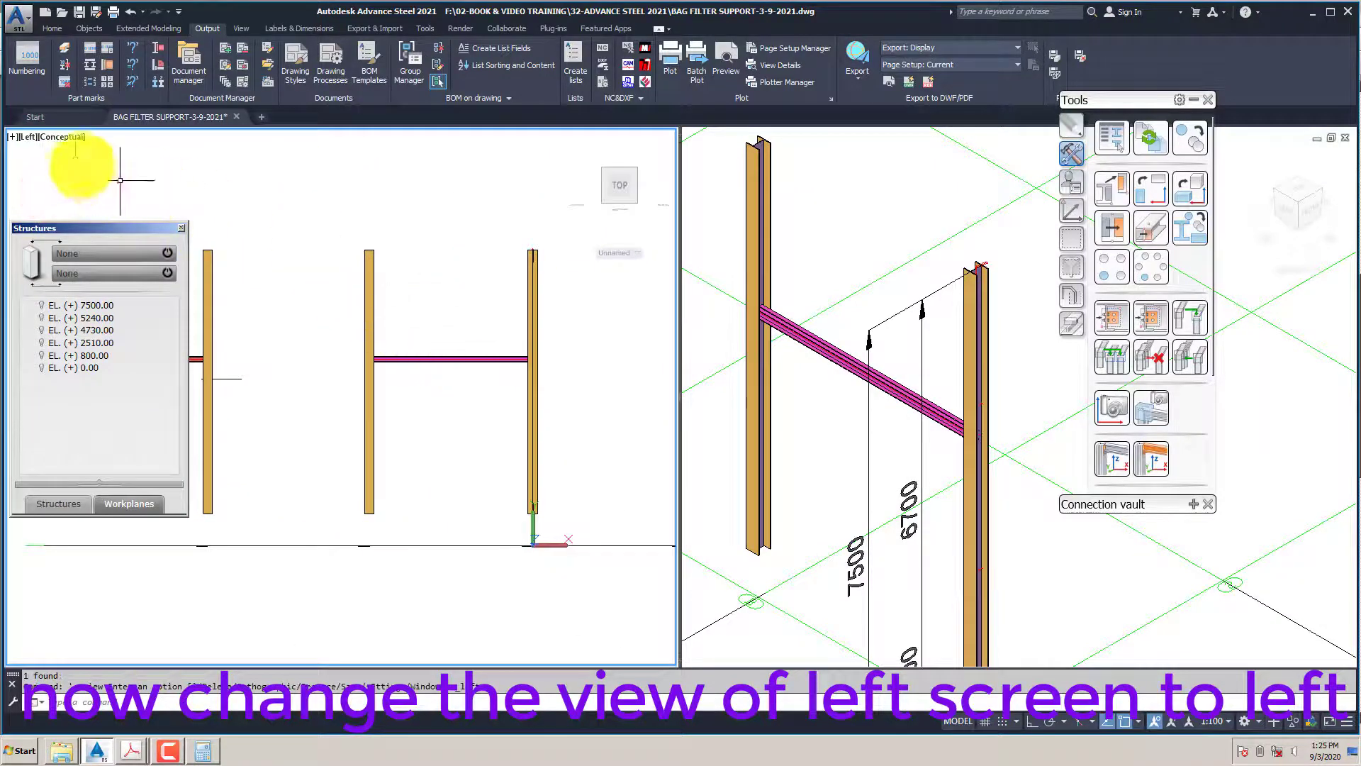
left_click(63, 137)
left_click(97, 168)
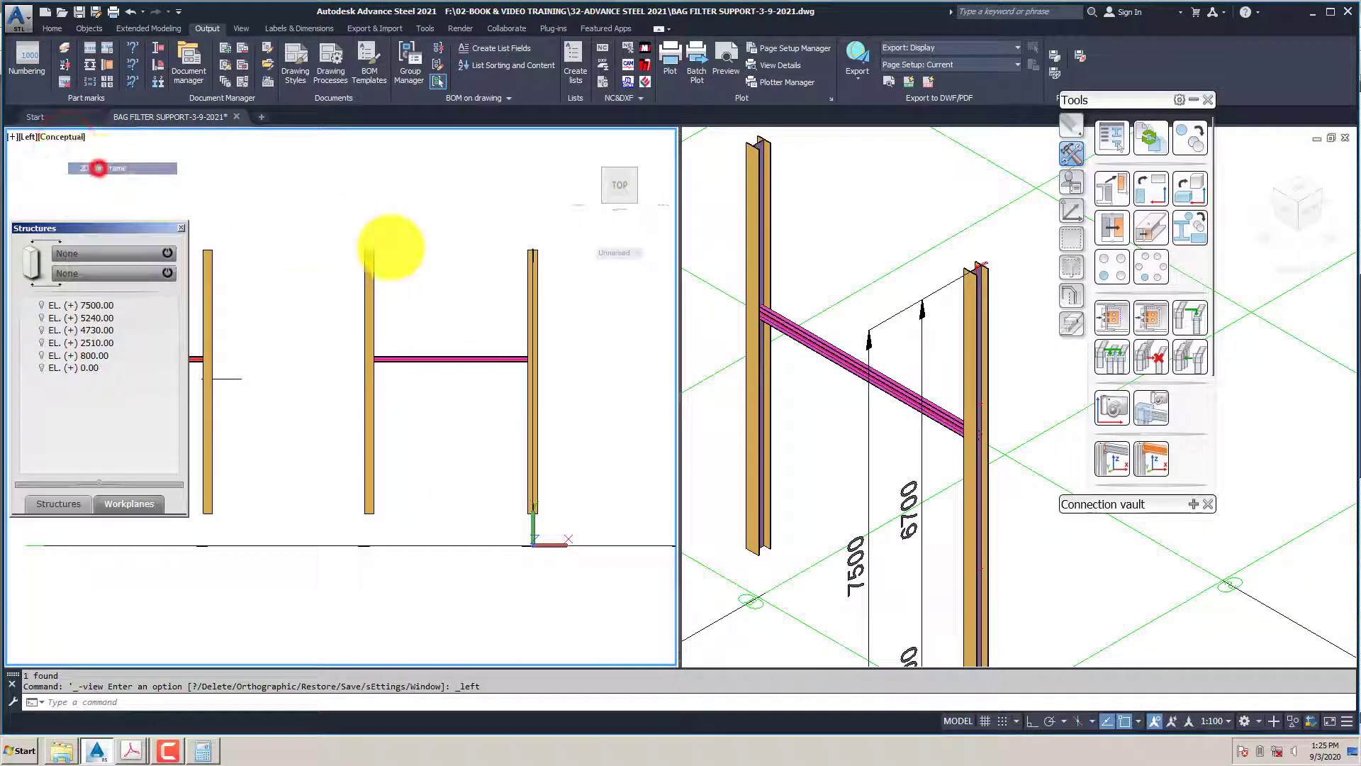
scroll(471, 359, "up", 3)
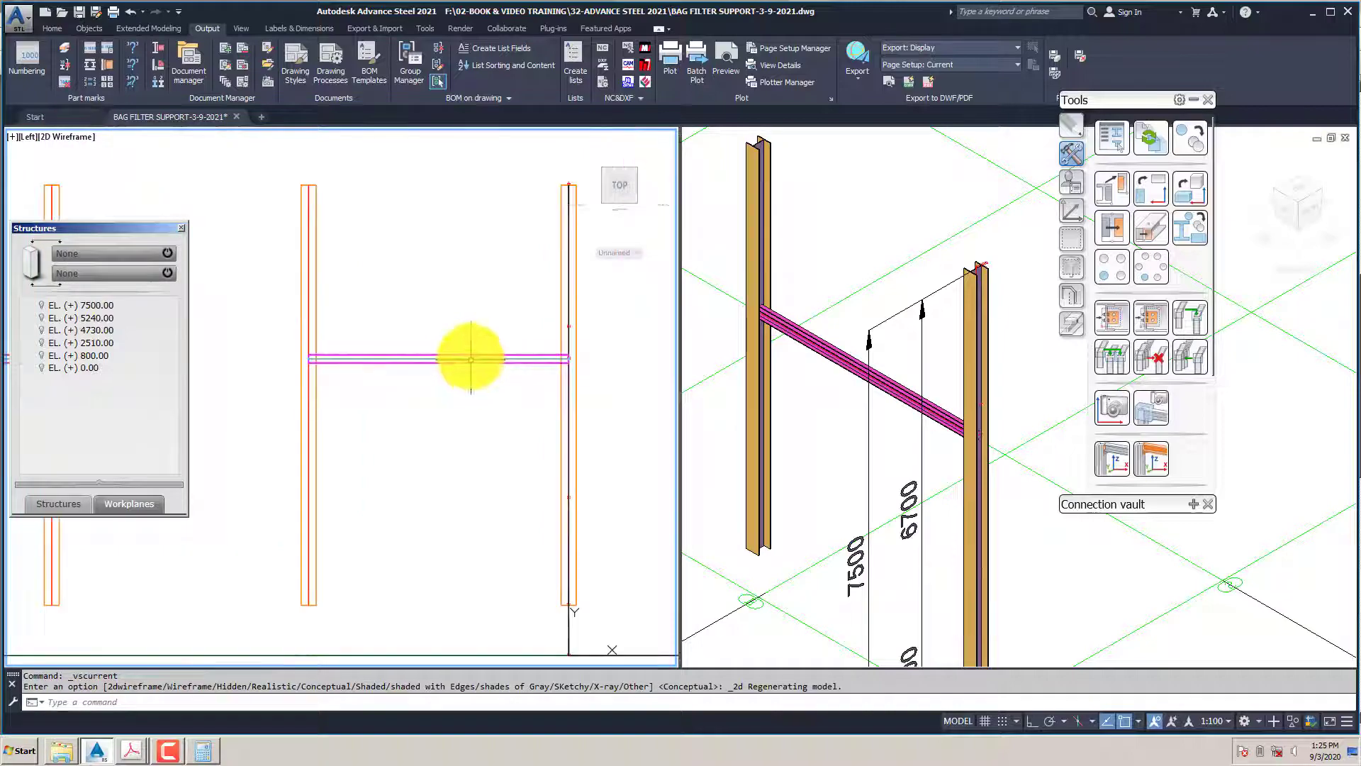
left_click(104, 336)
Start Attach elements on EL. (+) 4730.00 and select the copied UPN beam
right_click(87, 330)
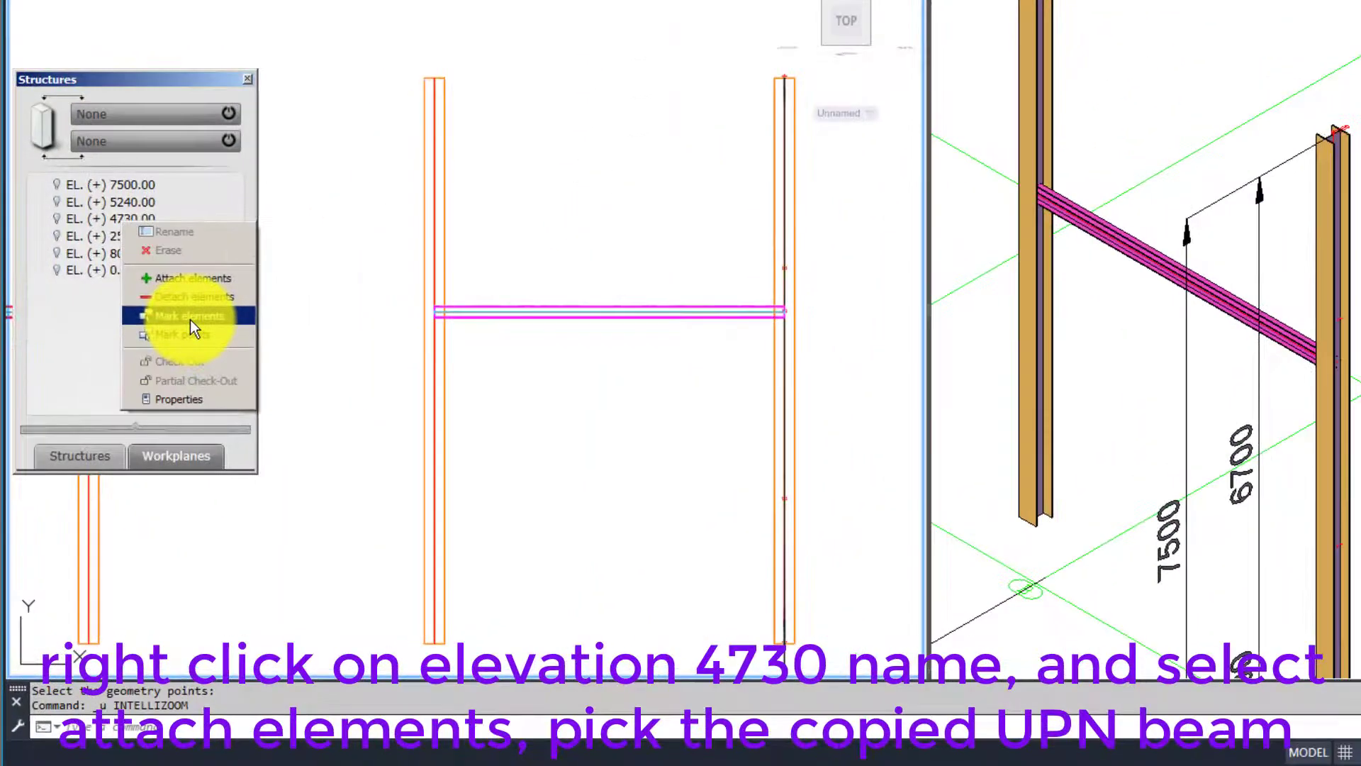
left_click(192, 279)
left_click(480, 314)
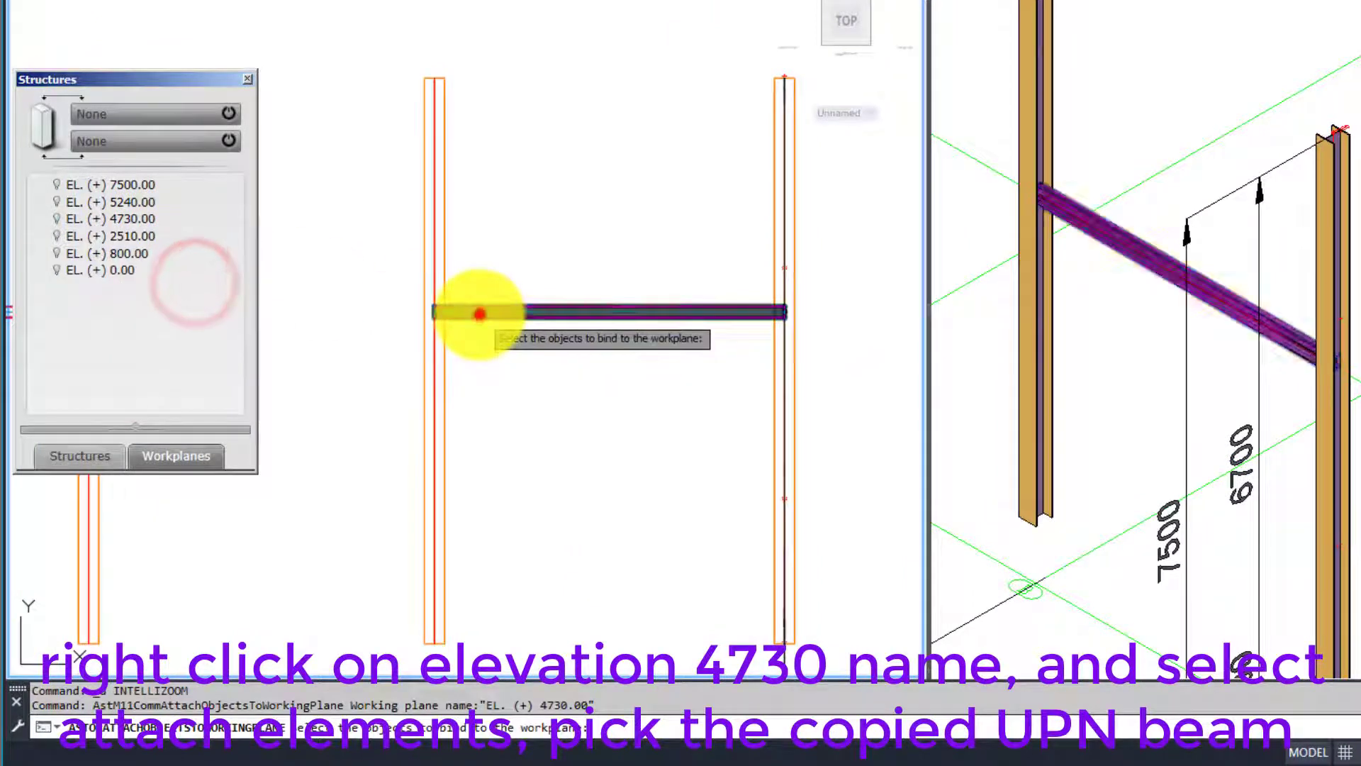
key("Return")
scroll(446, 323, "up", 4)
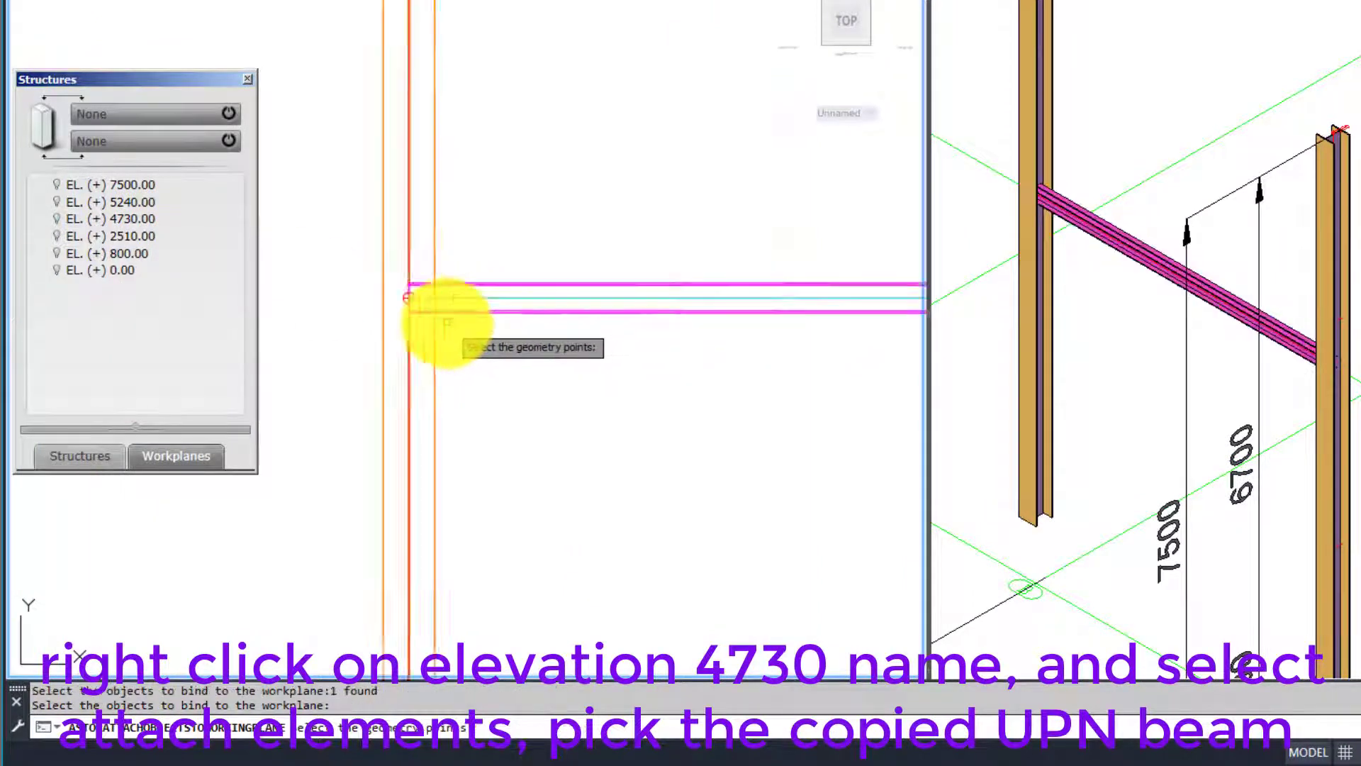
scroll(440, 308, "up", 4)
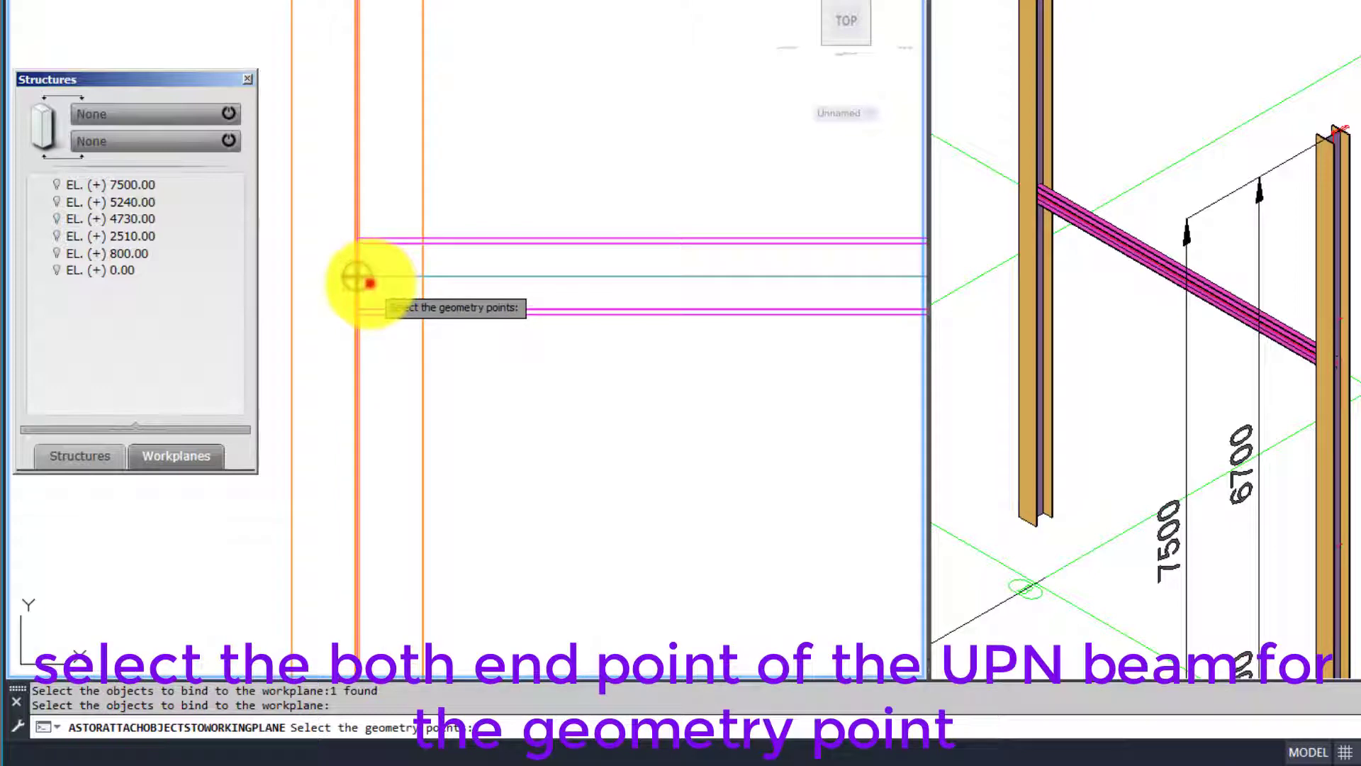
Bind the beam to the level through both its end points, then check the 3D view
left_click(358, 280)
scroll(269, 292, "down", 4)
scroll(622, 288, "up", 4)
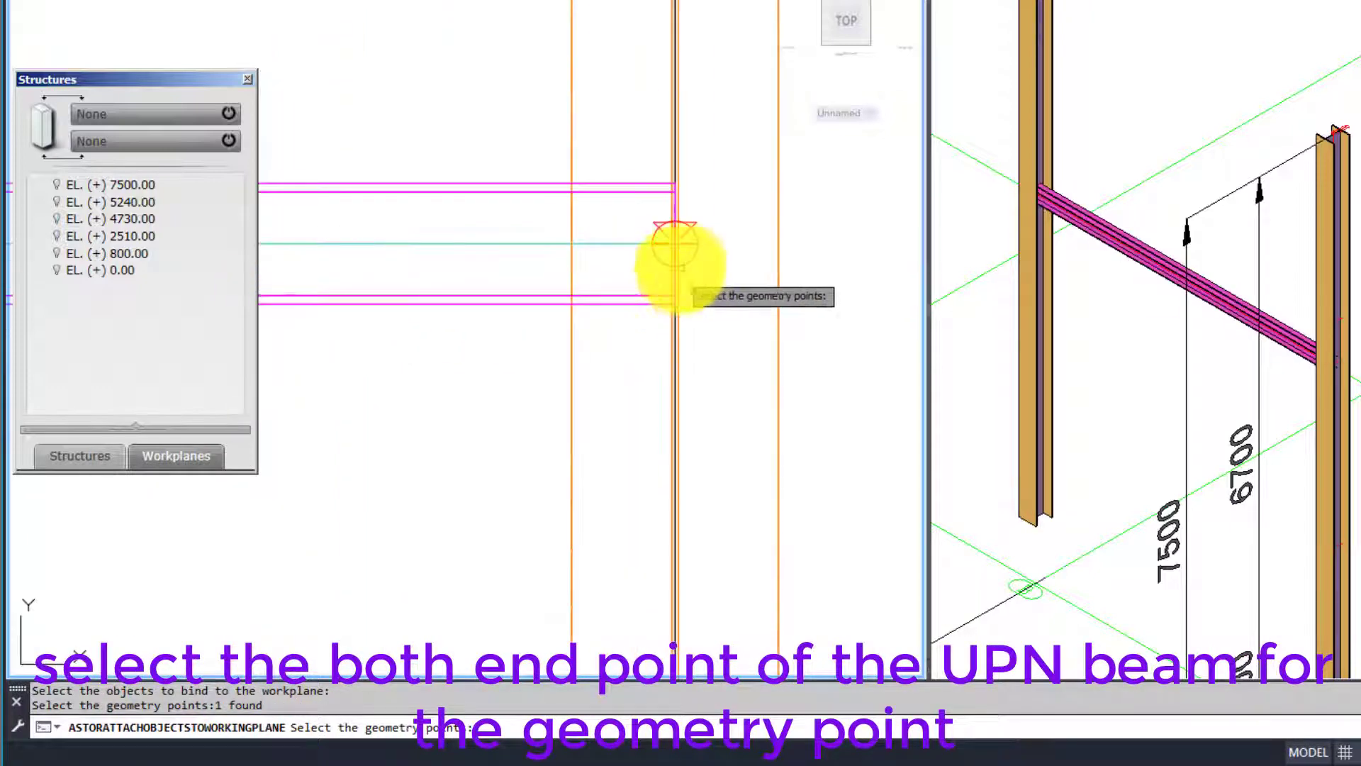
left_click(682, 261)
scroll(786, 338, "down", 4)
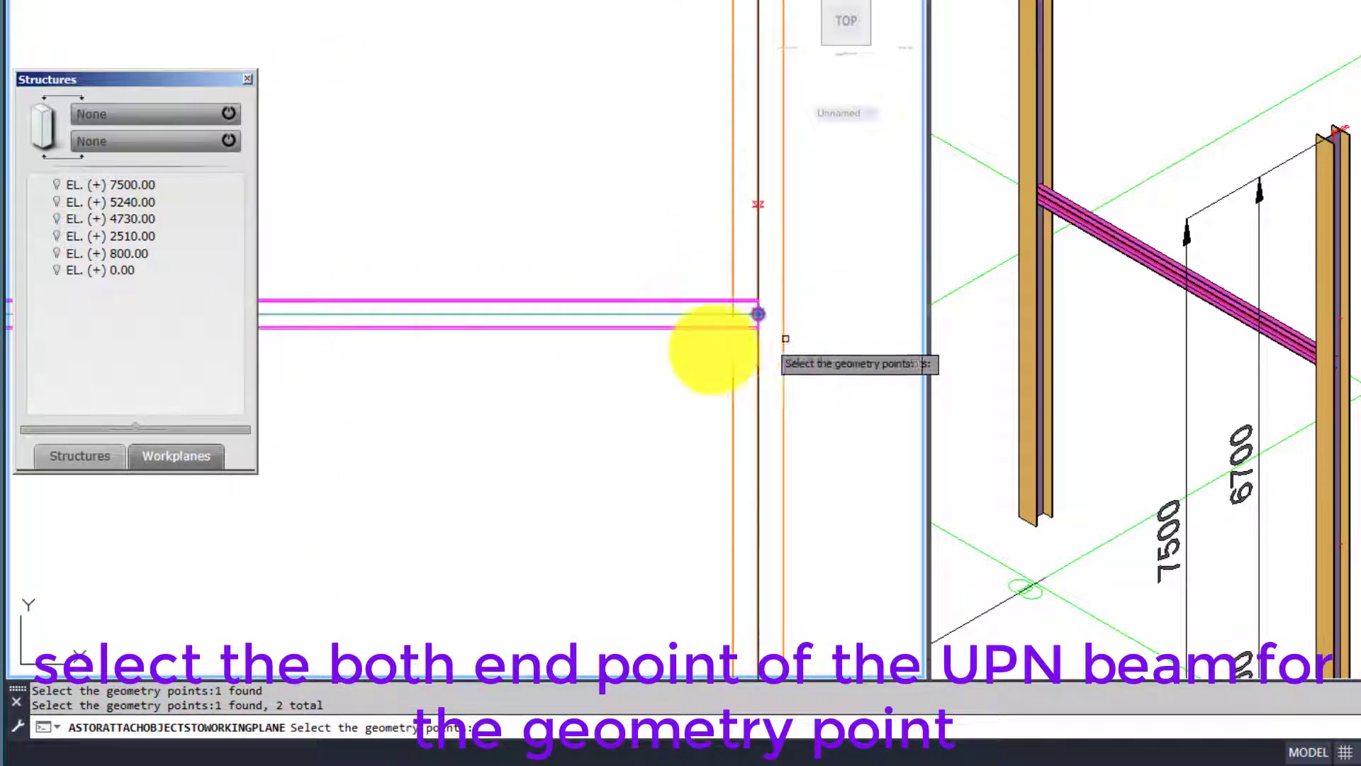
scroll(786, 338, "down", 4)
key("Return")
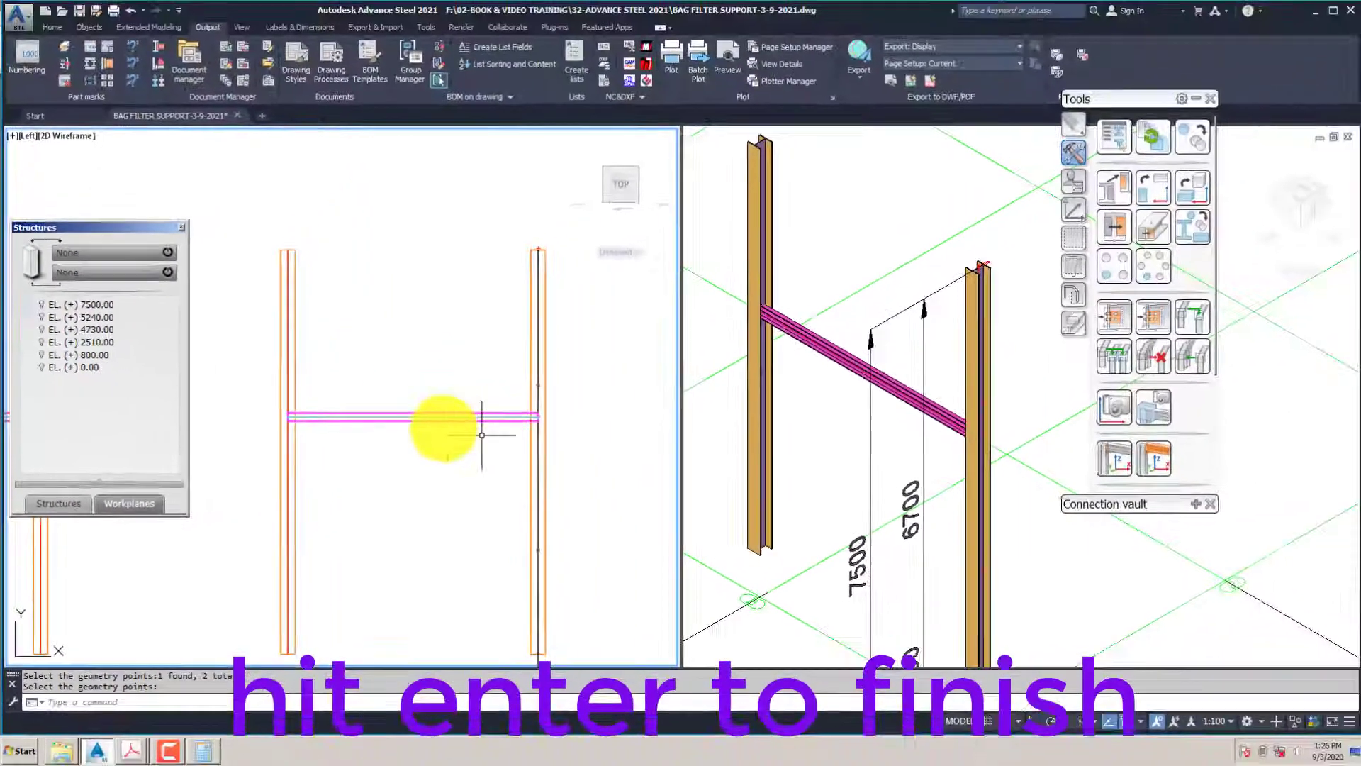
scroll(402, 420, "up", 2)
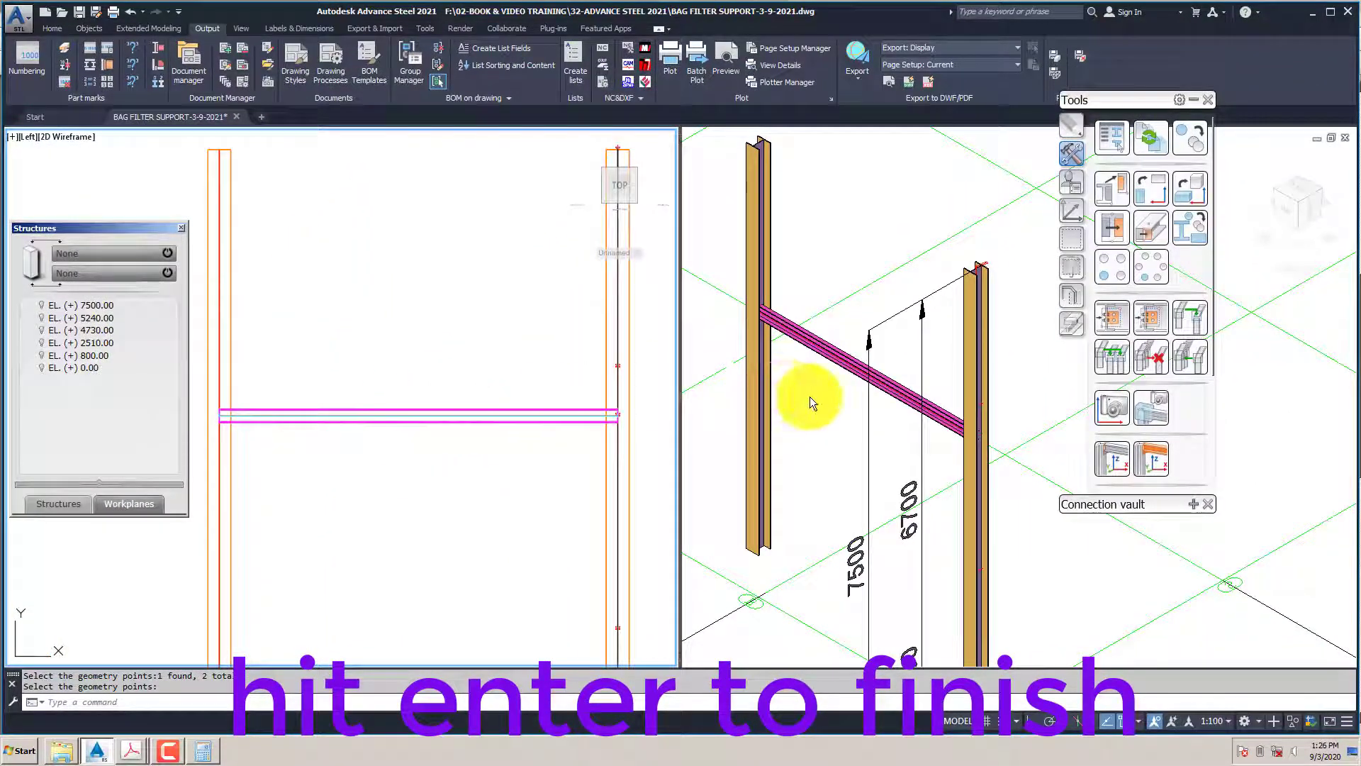
left_click(810, 397)
scroll(814, 390, "up", 5)
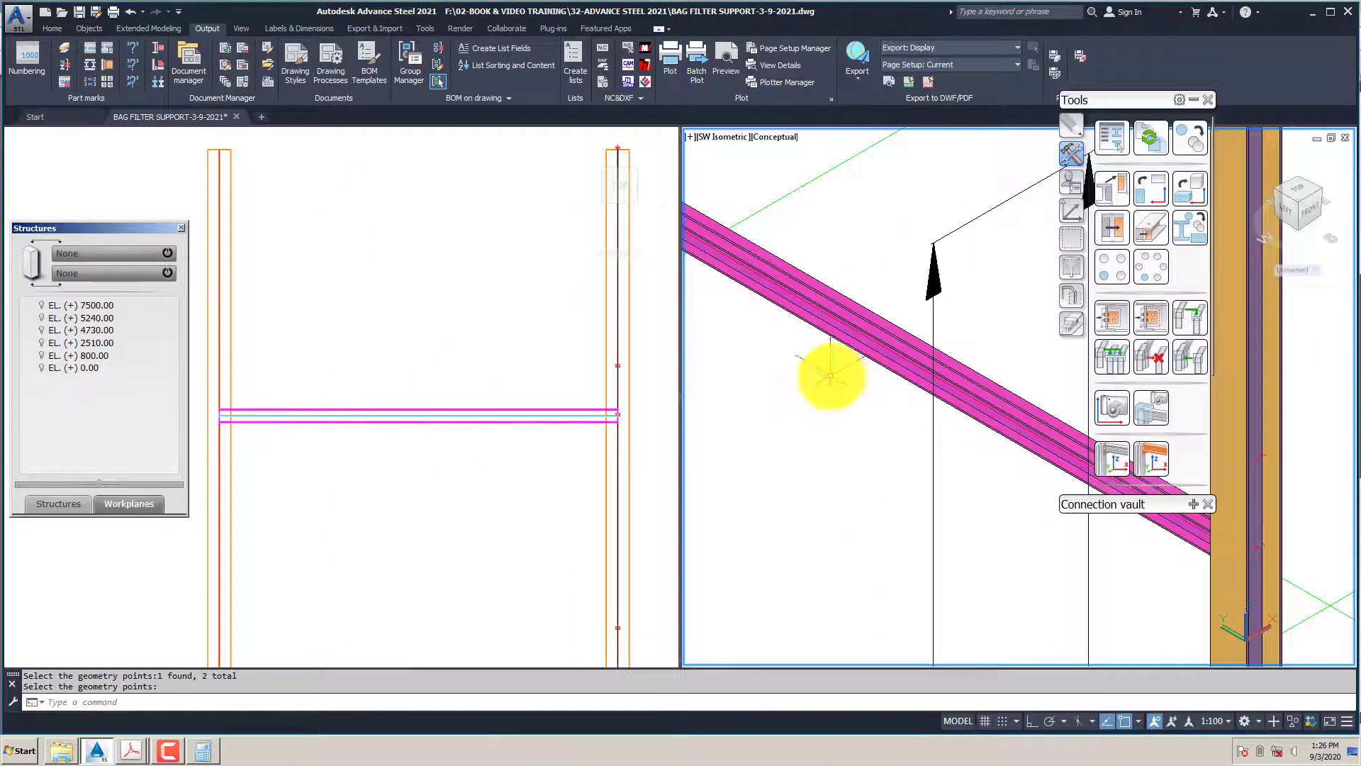
scroll(866, 421, "down", 3)
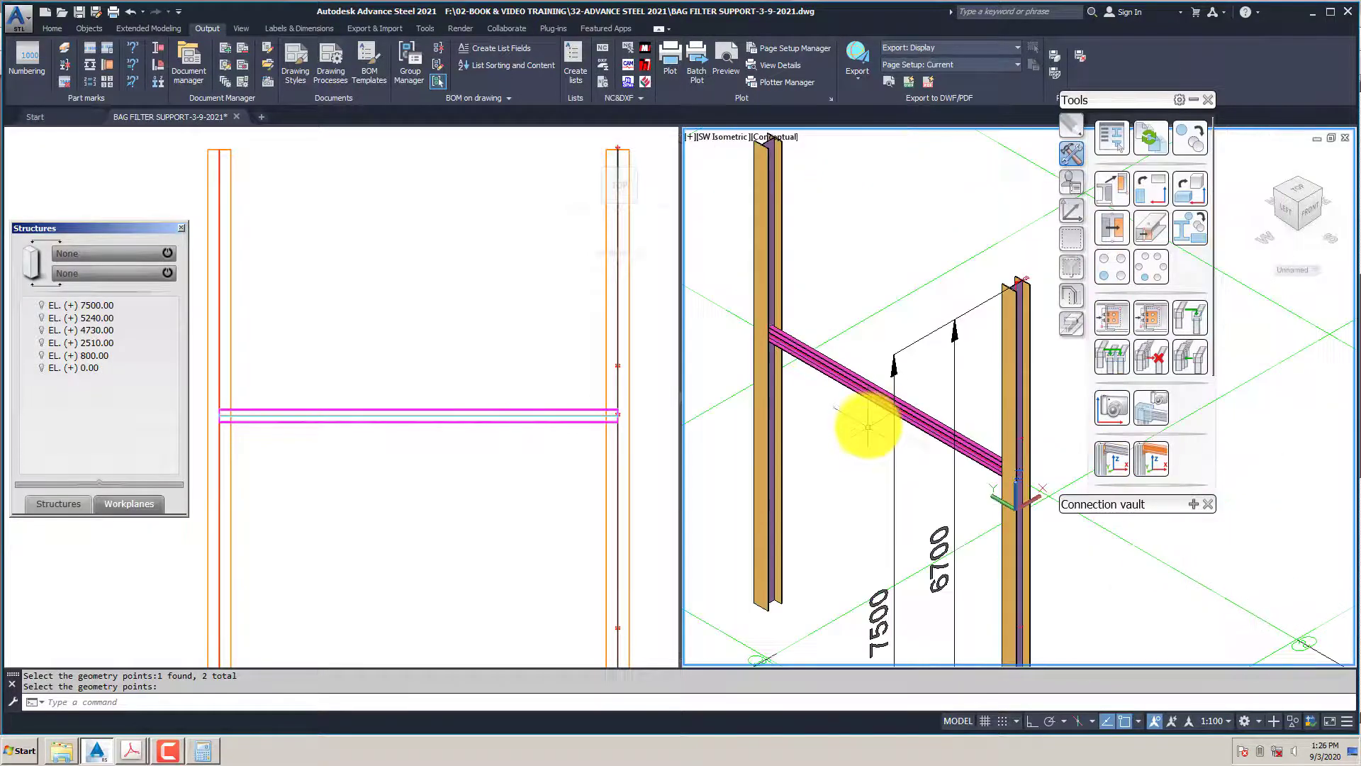
scroll(868, 422, "up", 2)
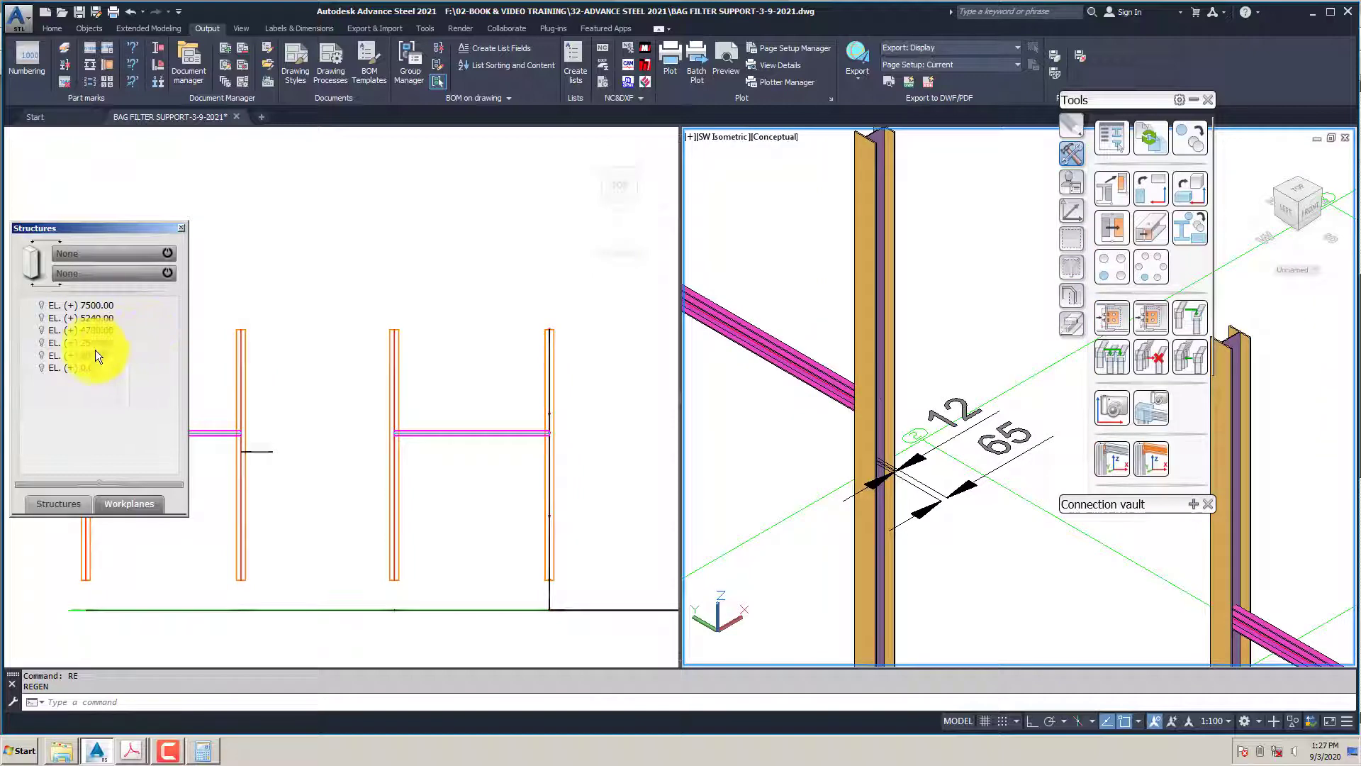
Mark the EL. 4730 level's elements so both UPN beams show red, then select one beam
right_click(87, 330)
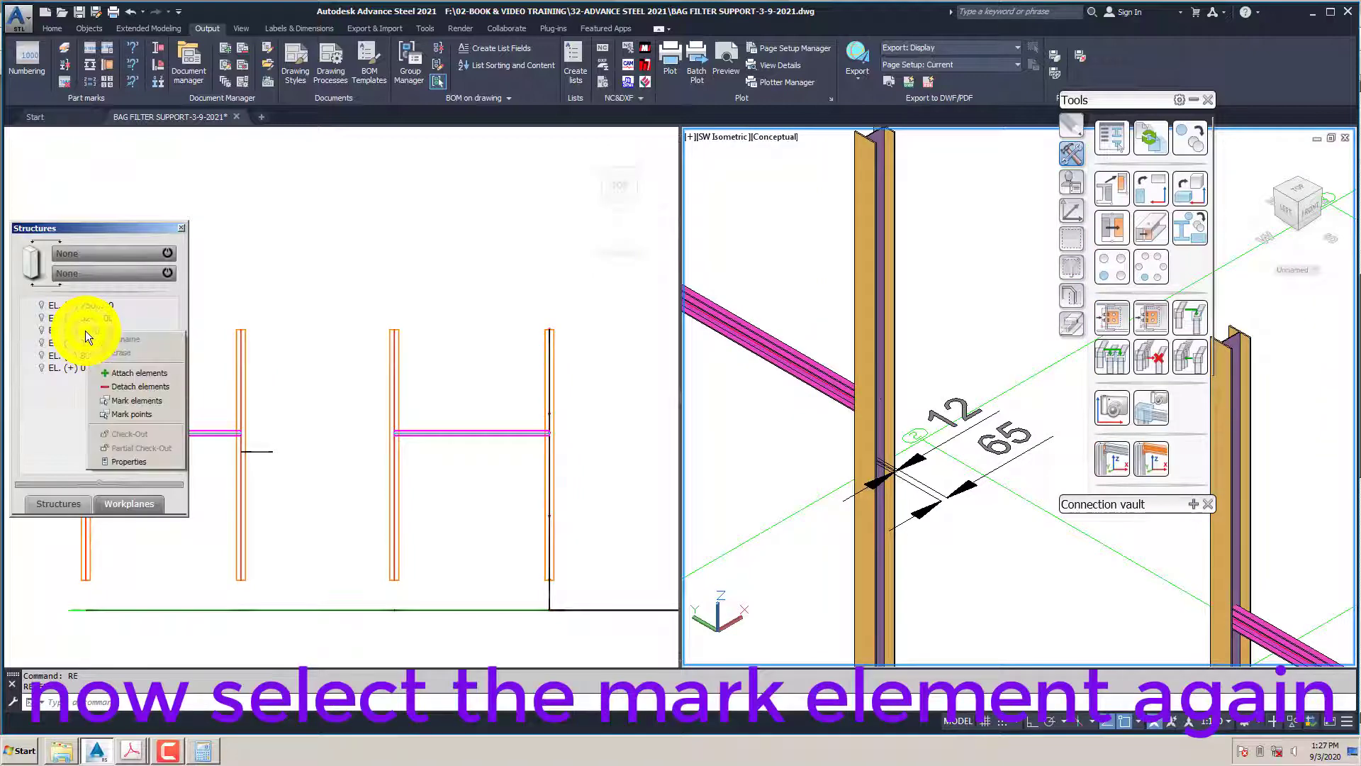
left_click(134, 401)
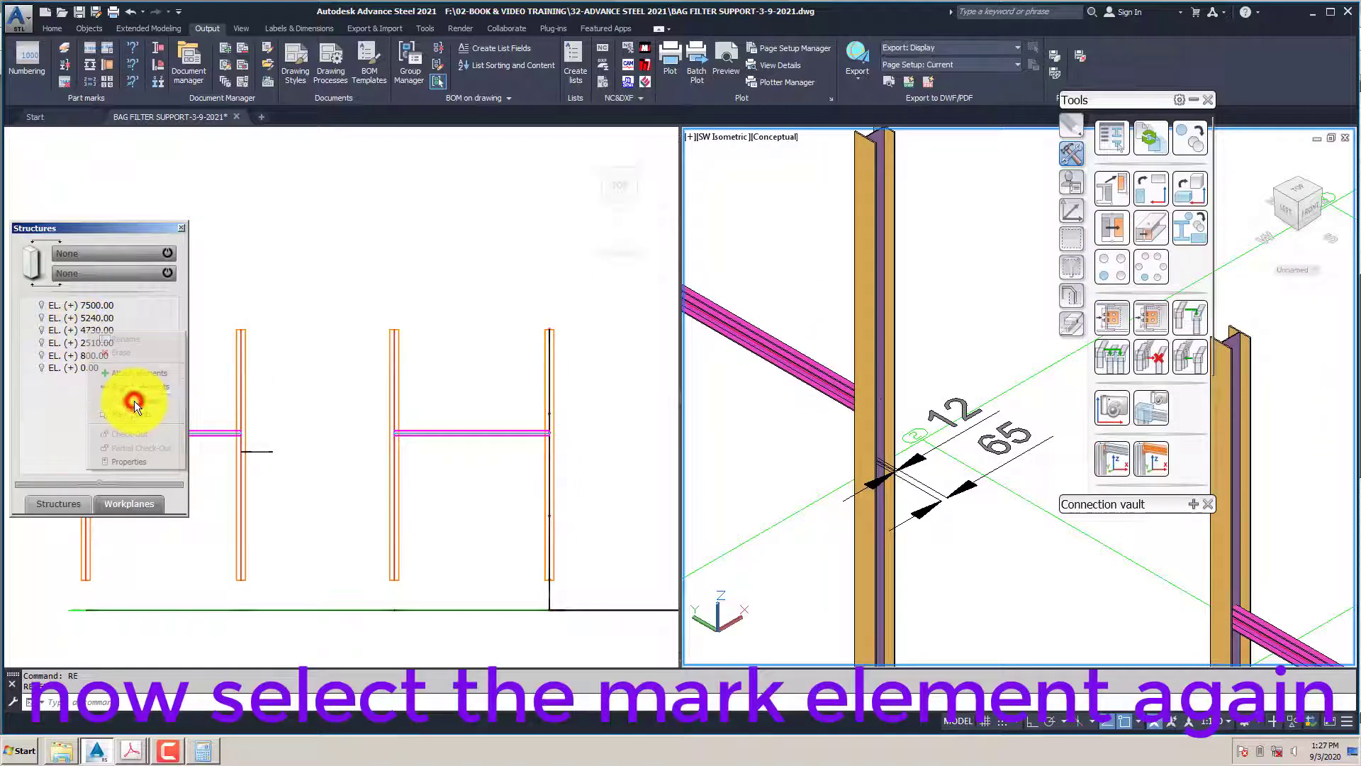
scroll(738, 380, "down", 3)
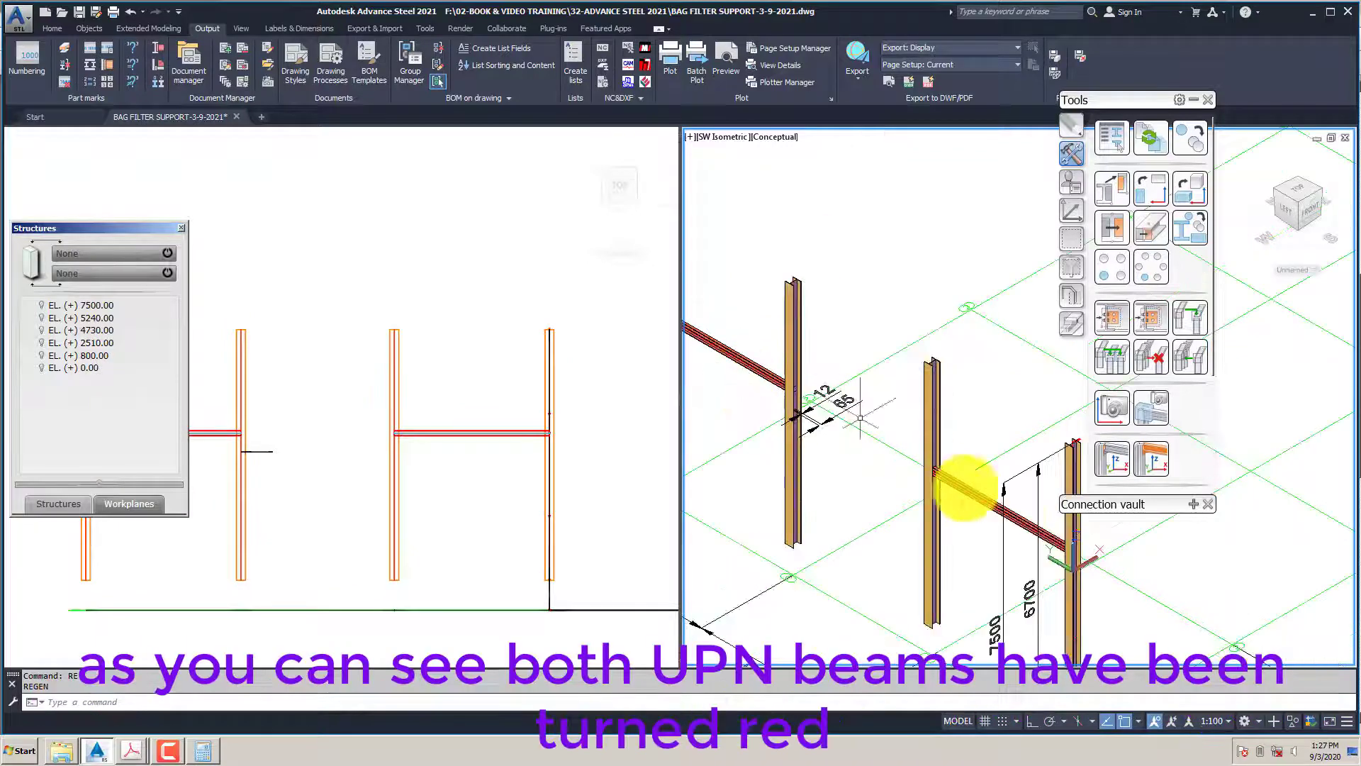
scroll(957, 480, "up", 2)
scroll(1021, 521, "up", 4)
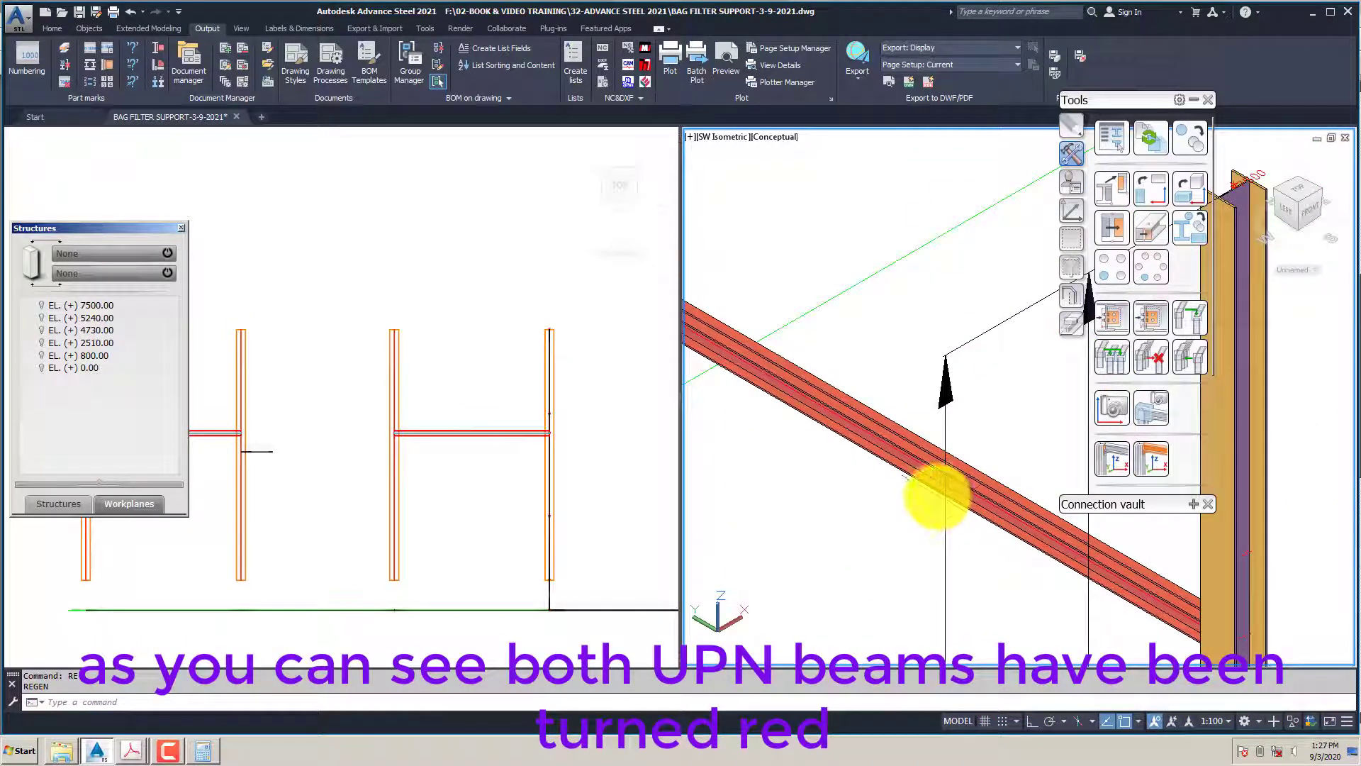
left_click(937, 489)
right_click(937, 489)
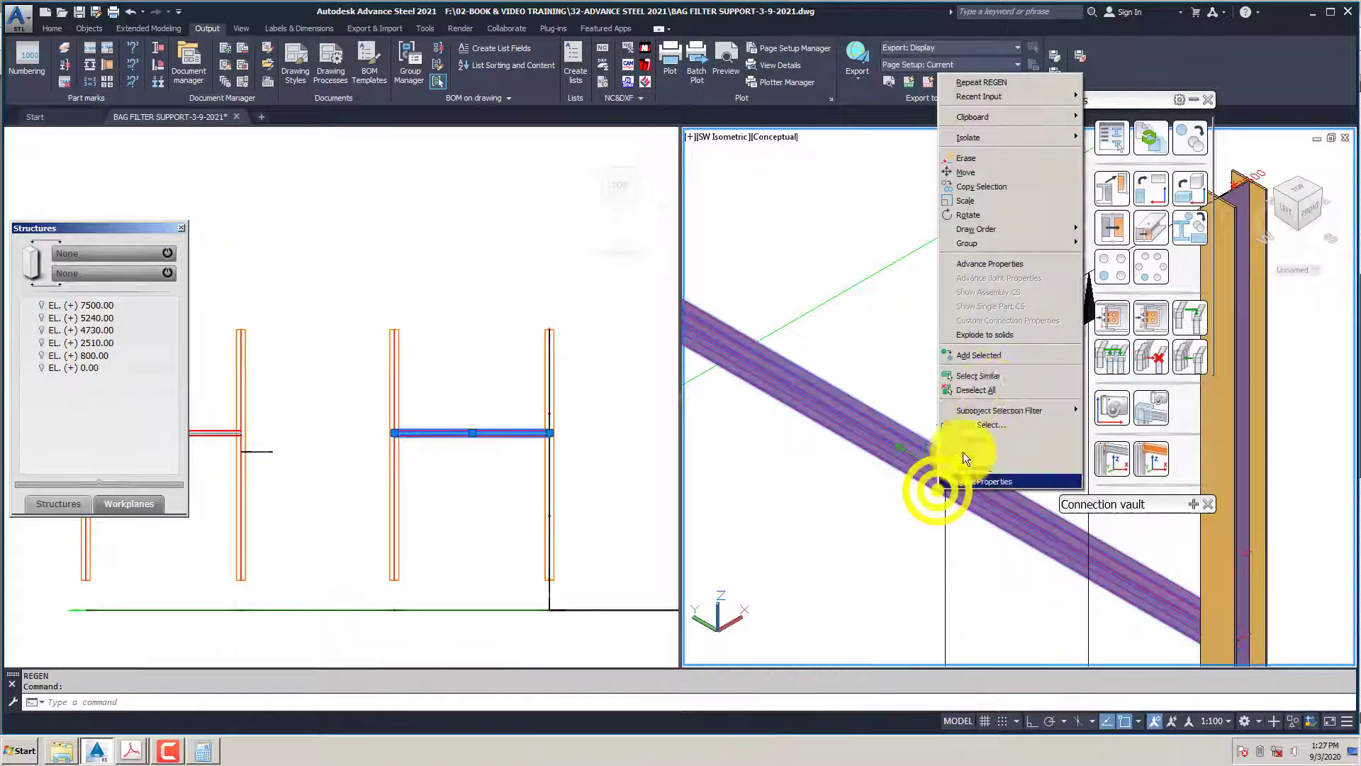
In the compound beam's Naming properties, set Level to EL. (+) 4730.00 and close the dialog
left_click(985, 266)
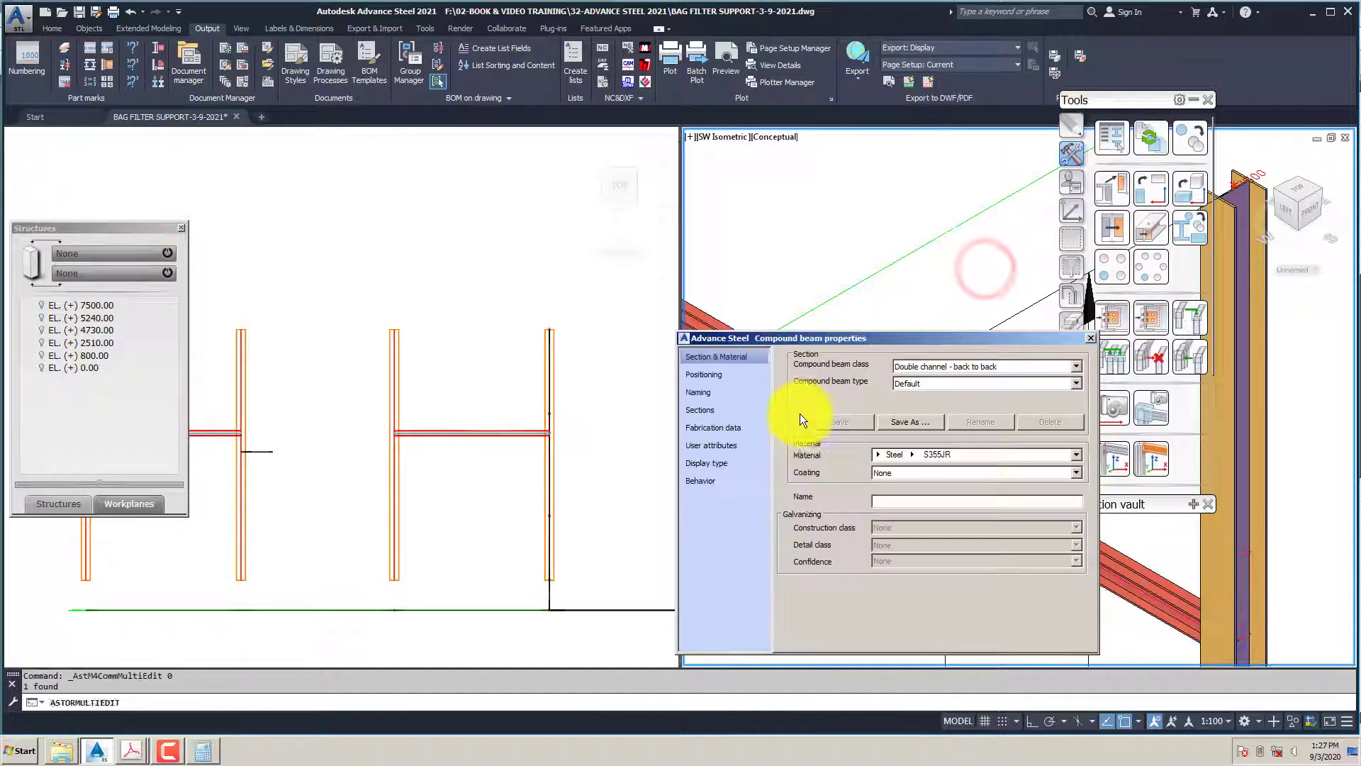
left_click(701, 393)
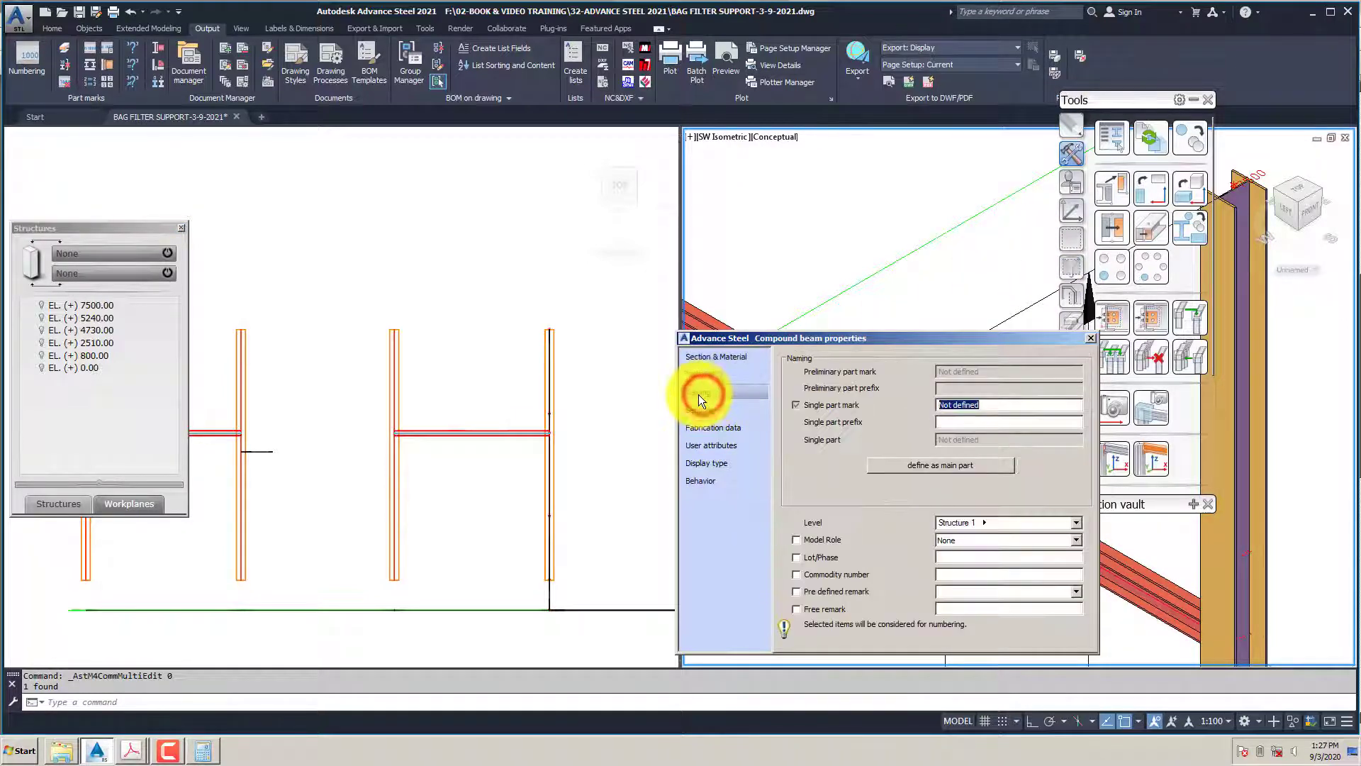
left_click(985, 523)
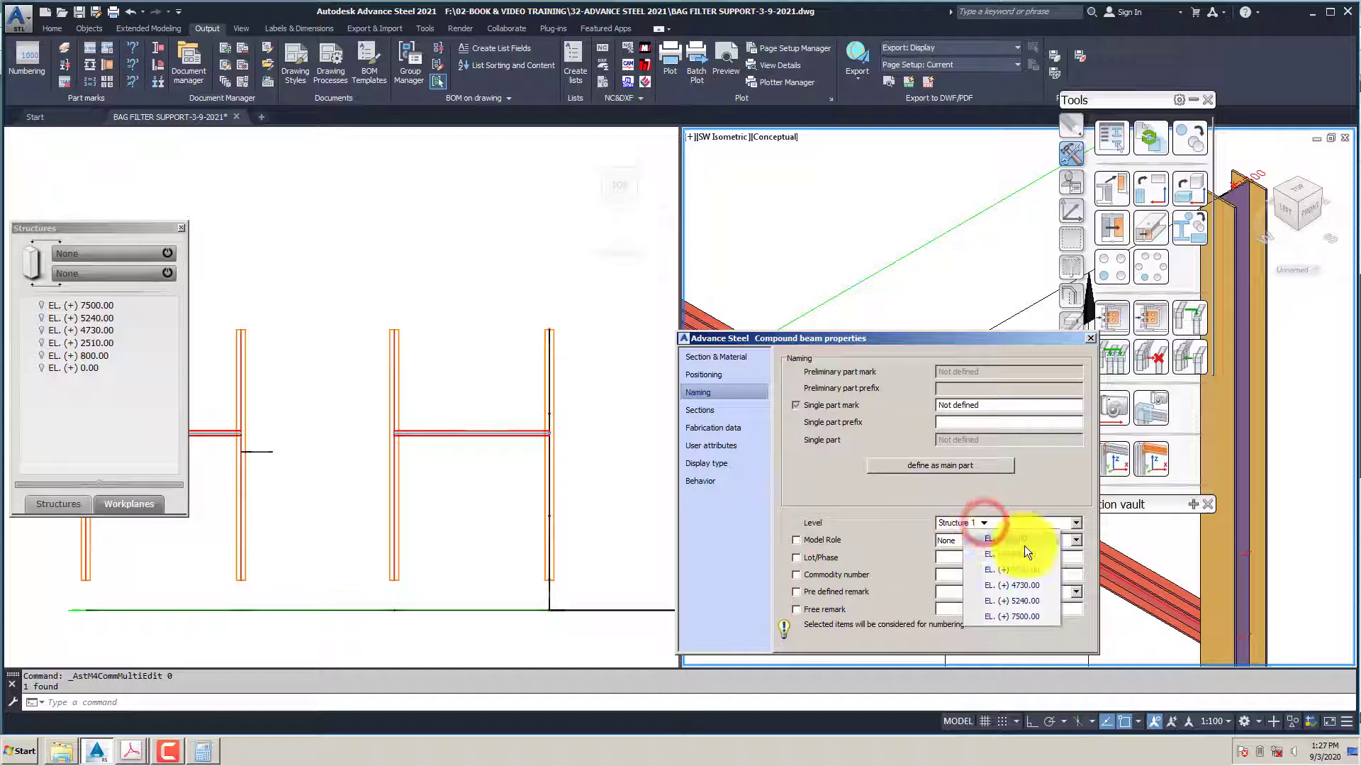
left_click(1022, 585)
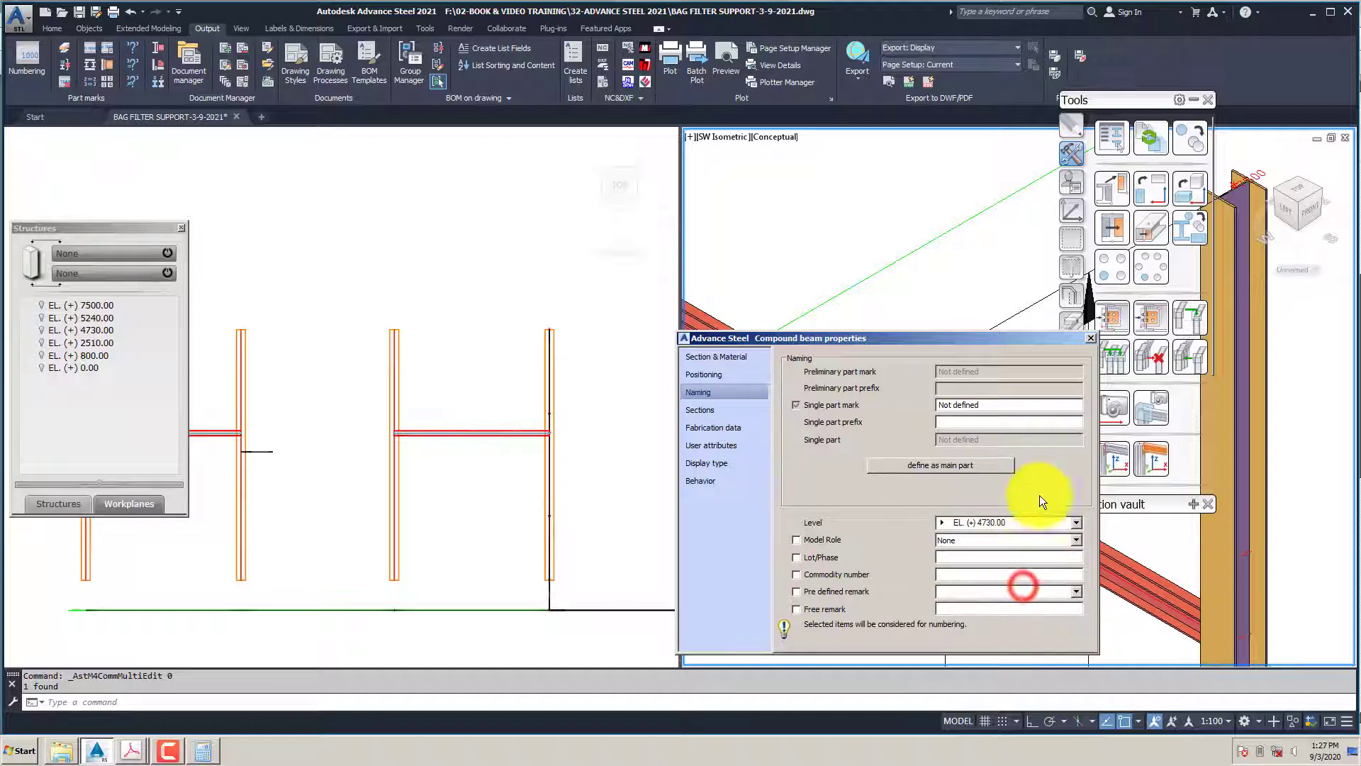
left_click(1089, 338)
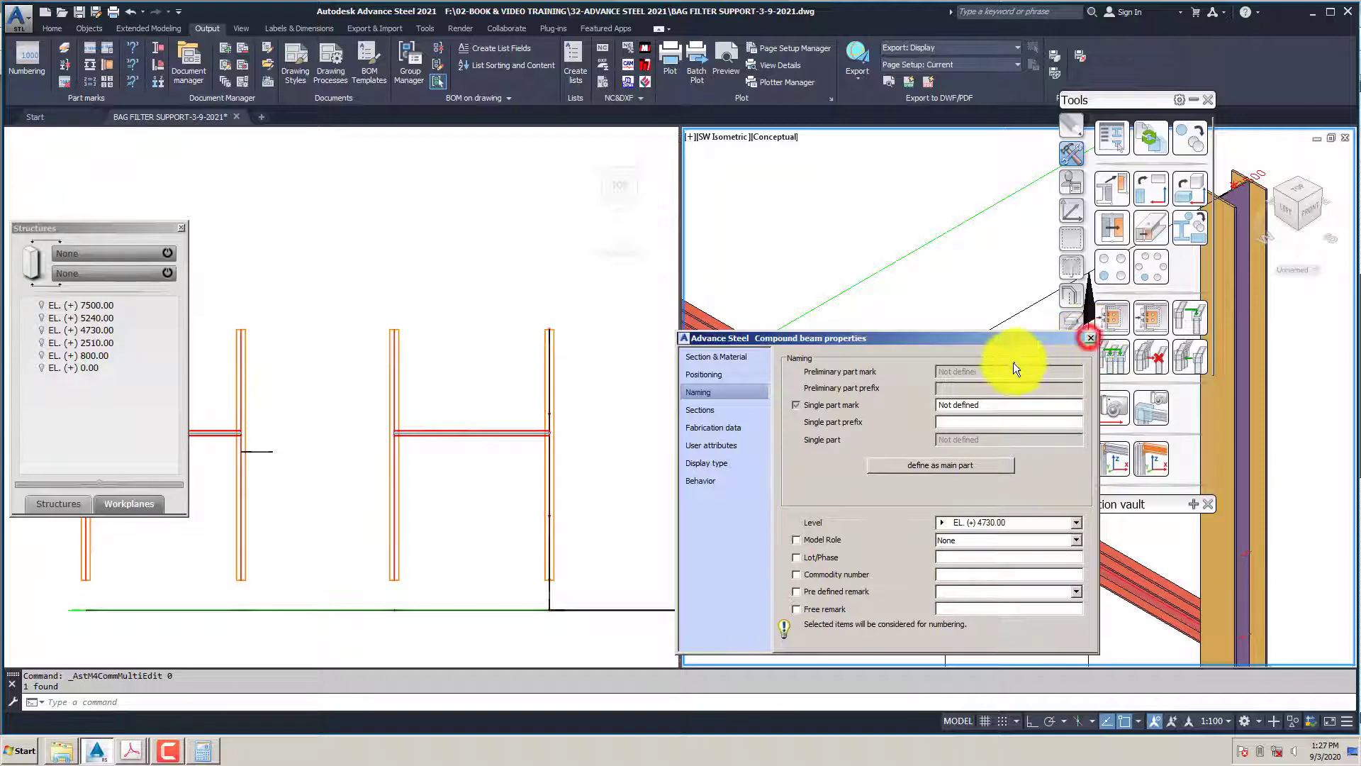
left_click(1090, 339)
In the left view, add a 4730 DLI dimension from the base at X 0 to the beam's top
scroll(903, 422, "down", 5)
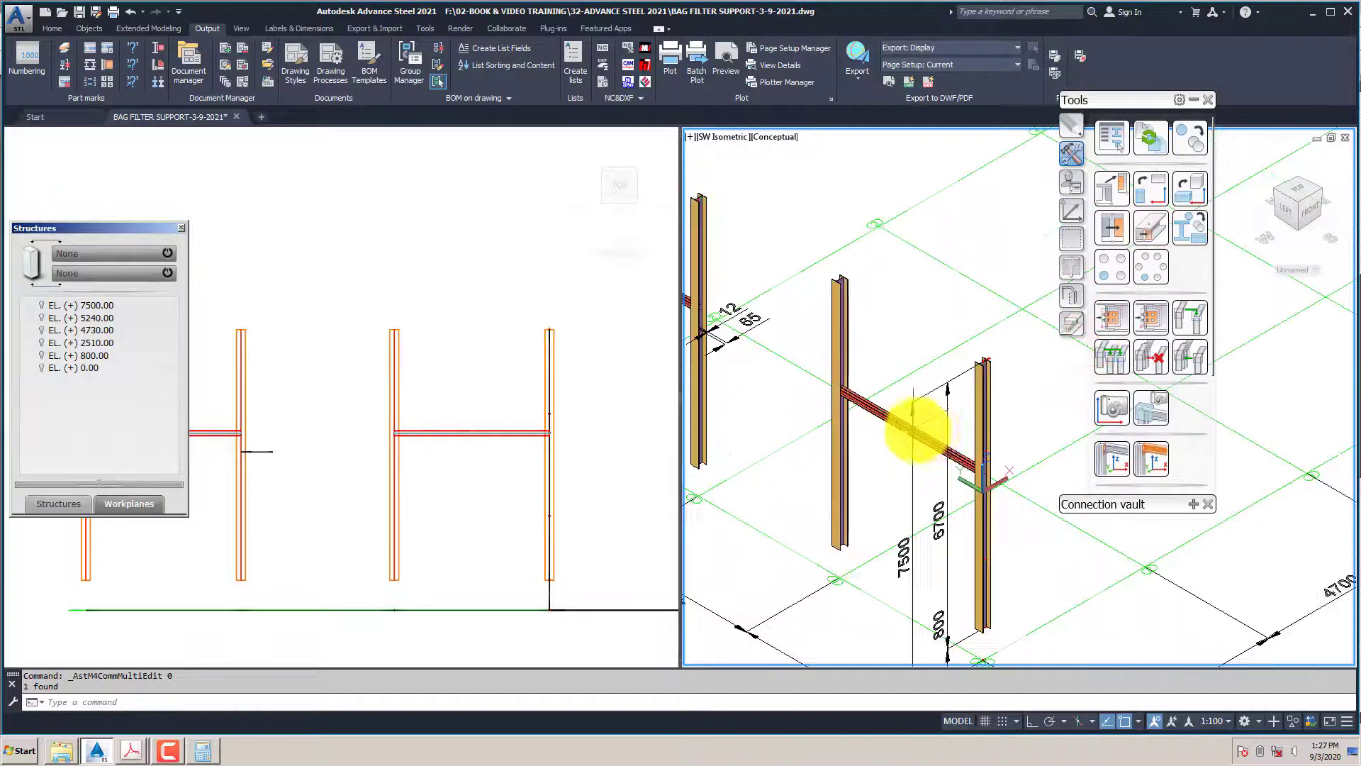
left_click(437, 468)
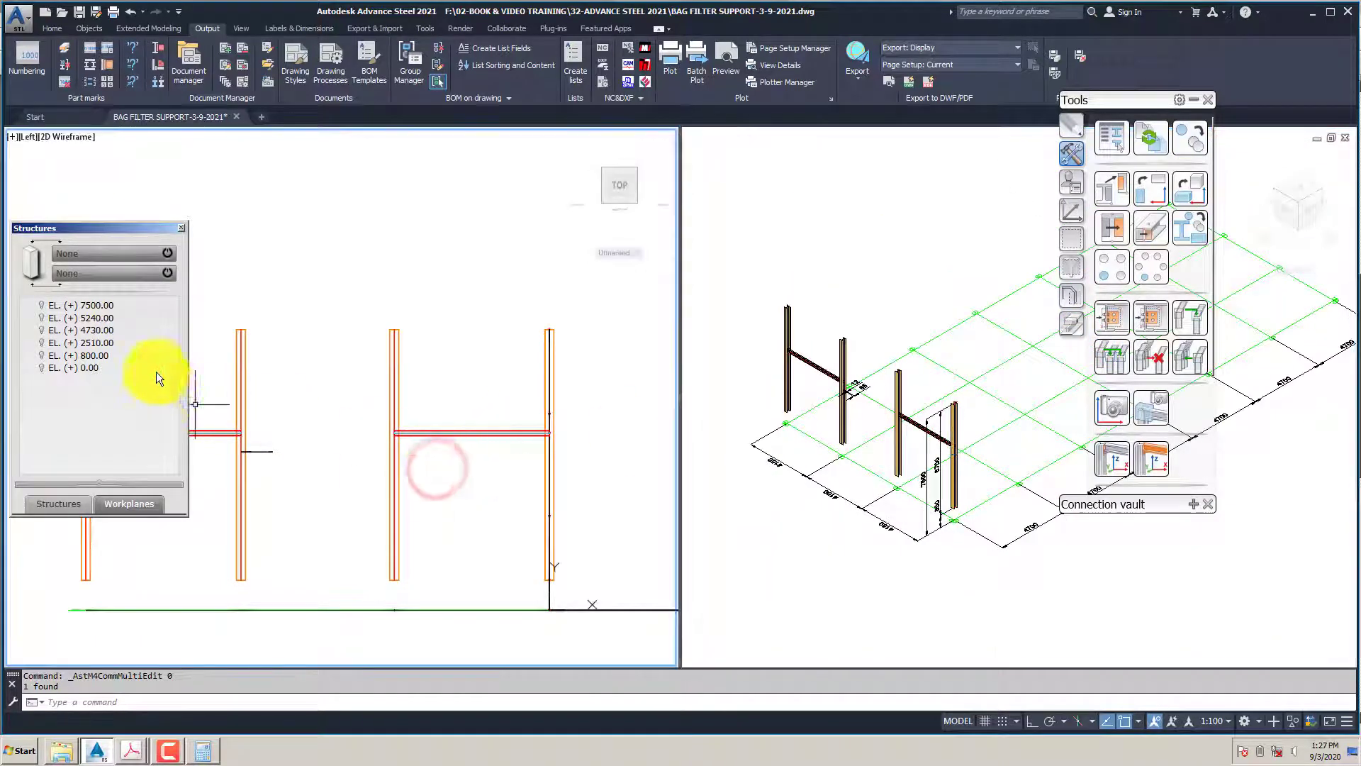
type("DLI")
key("Return")
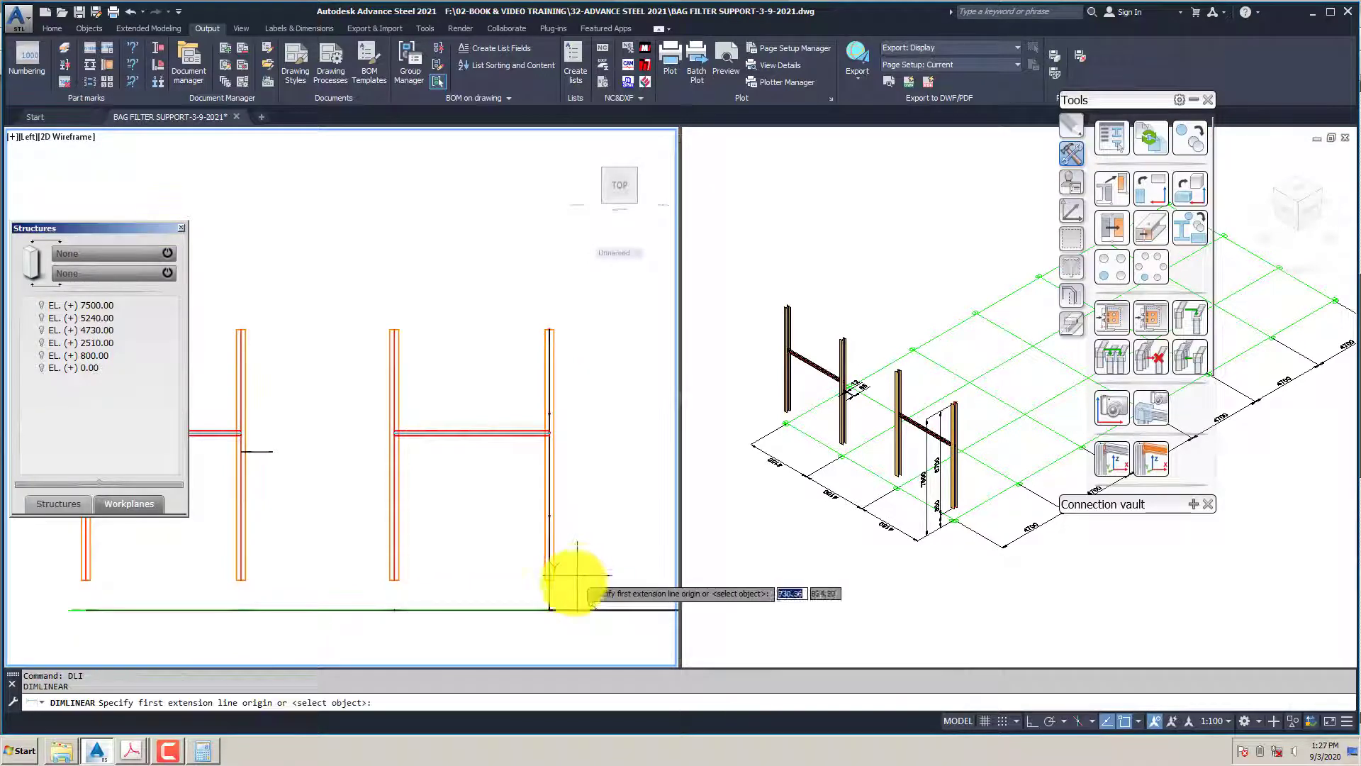
type("0")
key("Tab")
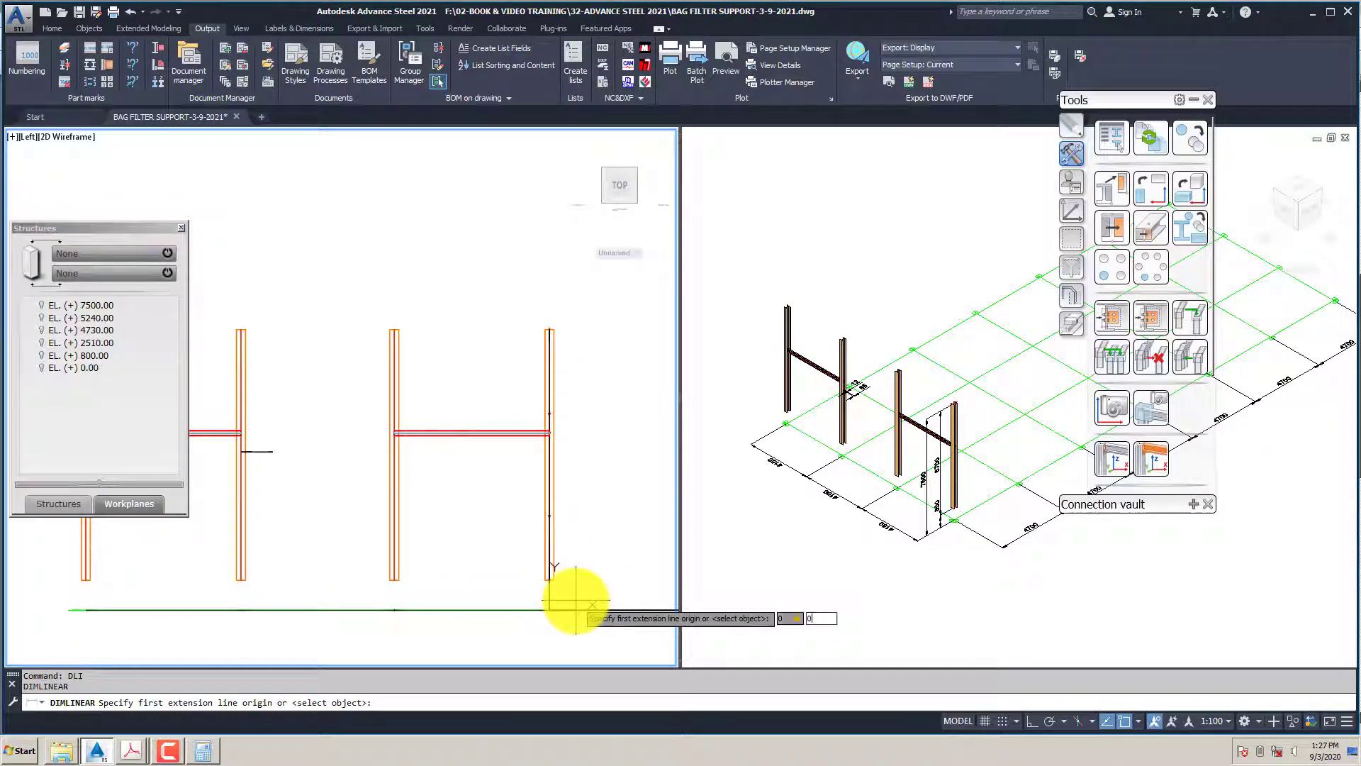
key("Return")
scroll(561, 447, "up", 6)
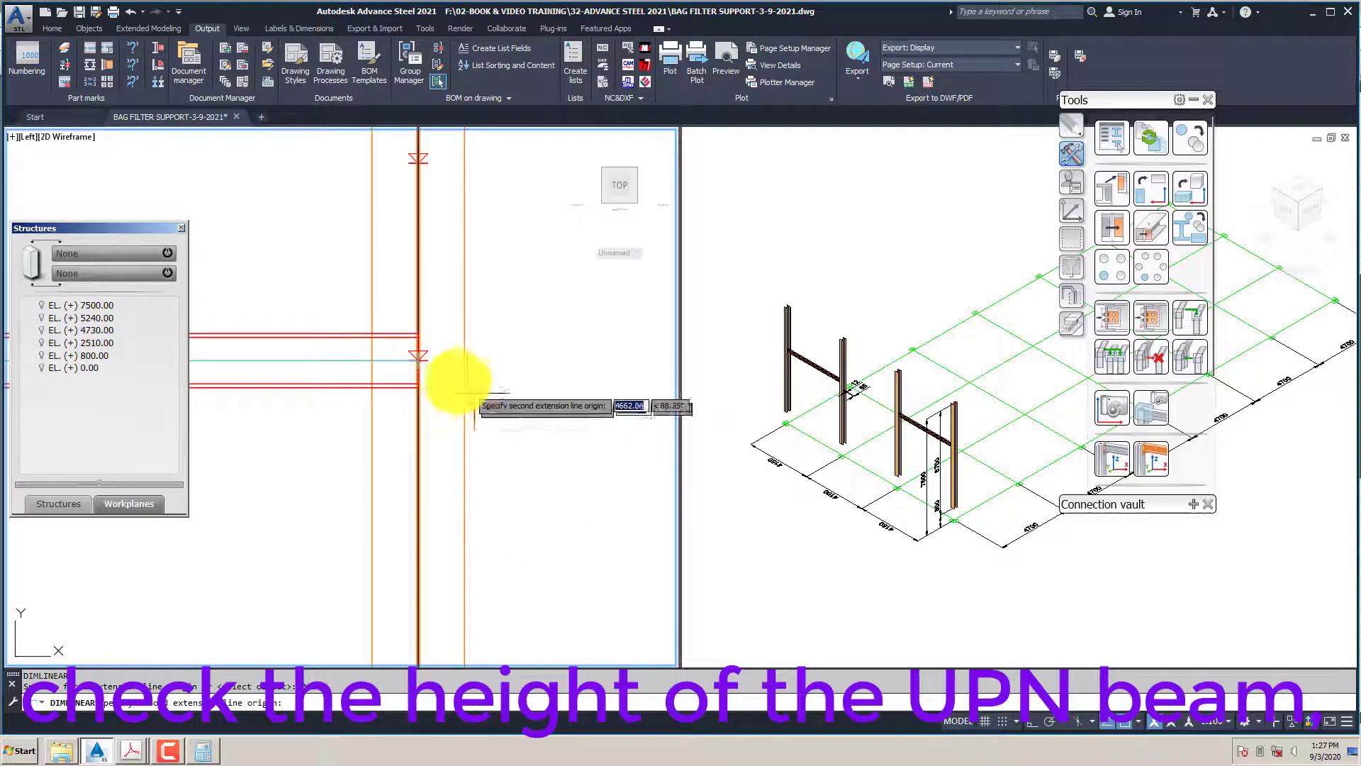
left_click(417, 357)
scroll(457, 357, "down", 5)
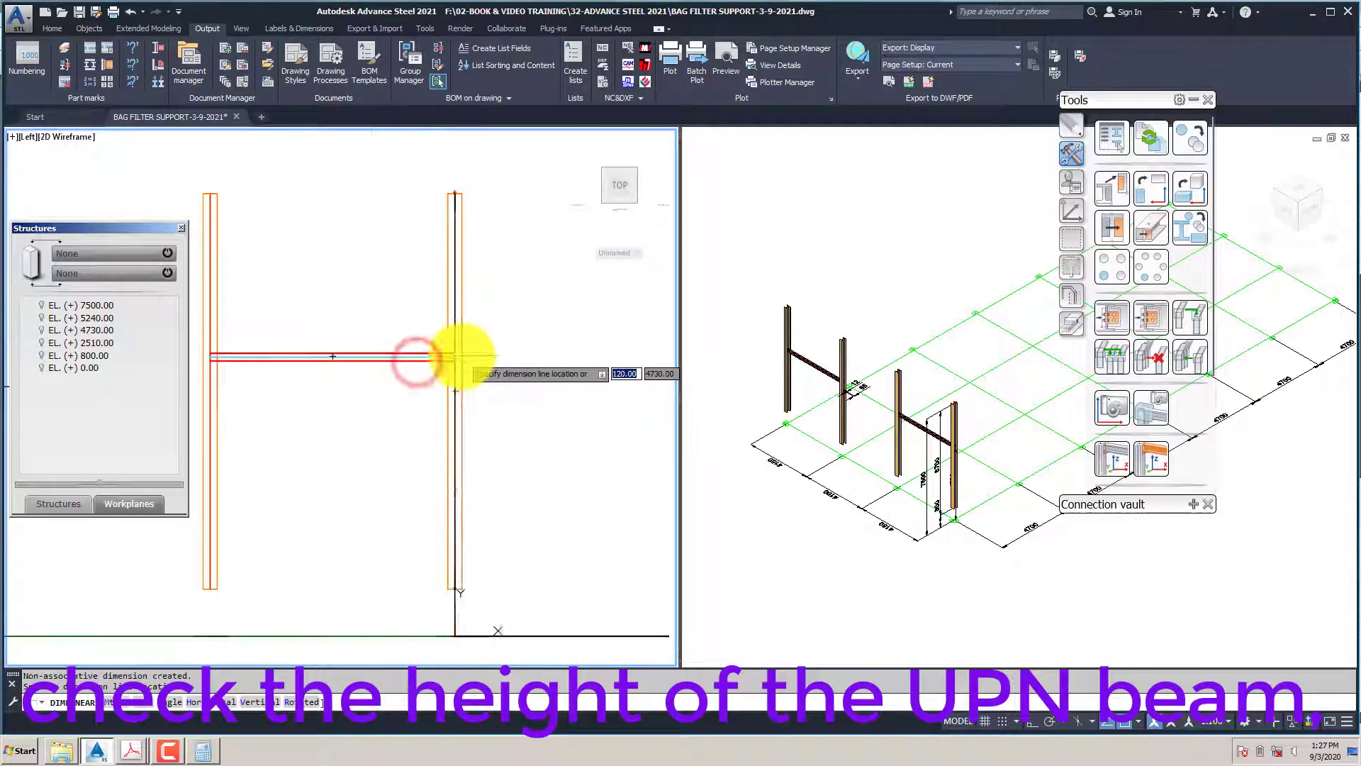
left_click(528, 371)
scroll(523, 378, "down", 3)
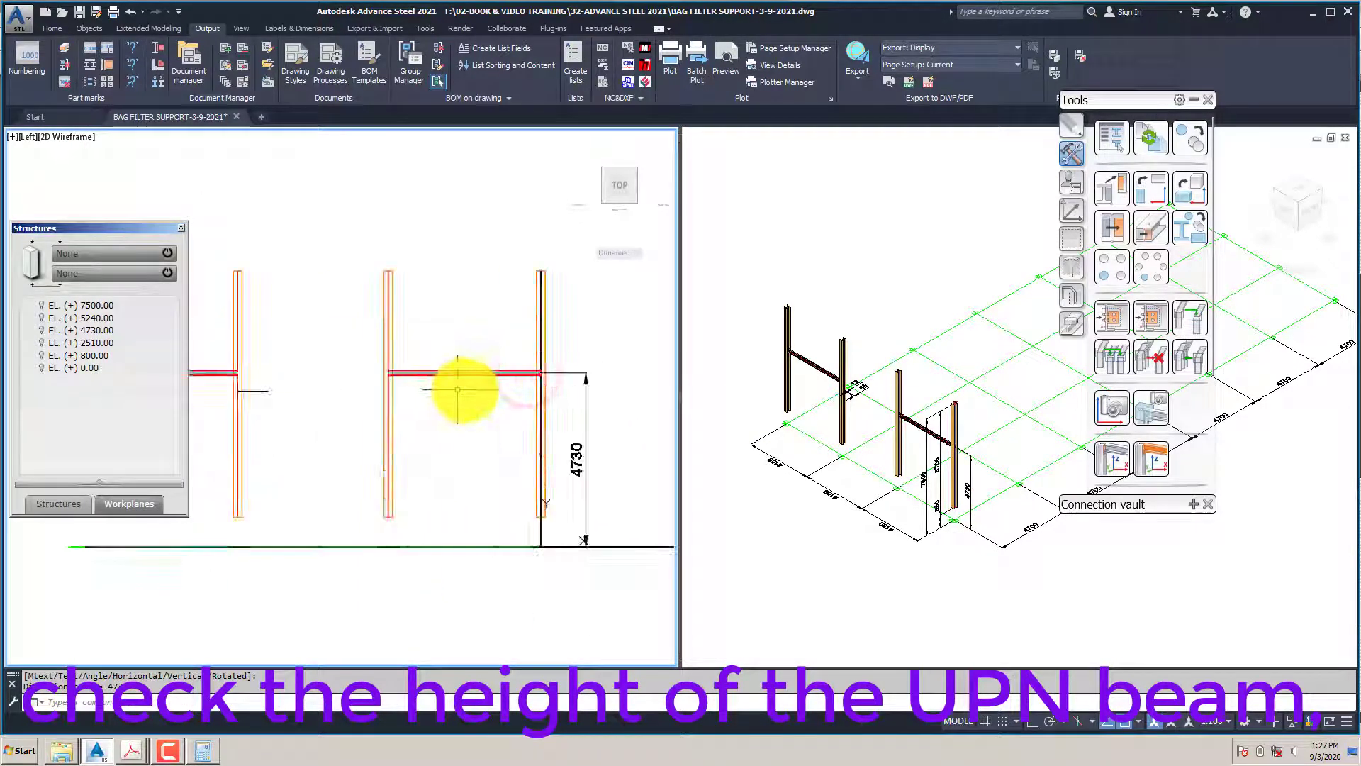
Change level EL. (+) 4730.00's top altitude to 1730 in its properties
left_click(58, 503)
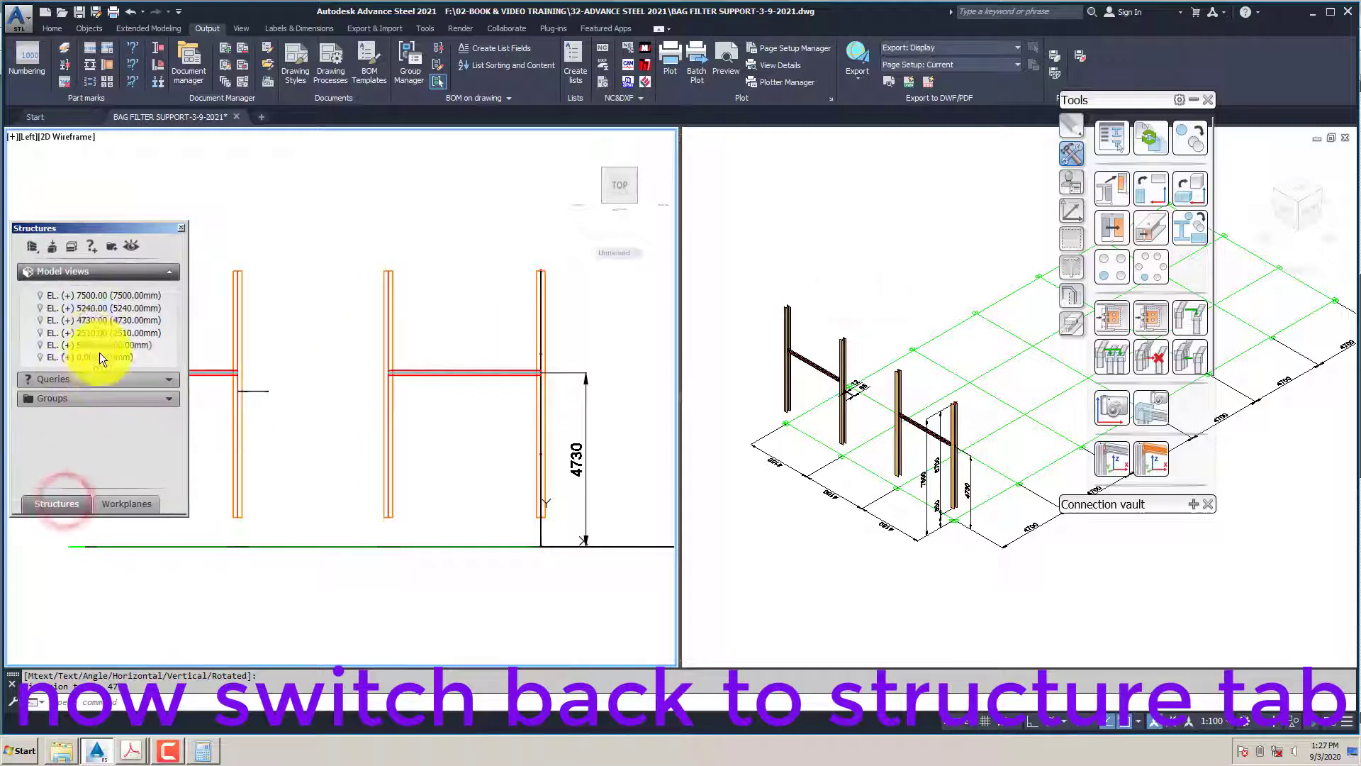
right_click(90, 320)
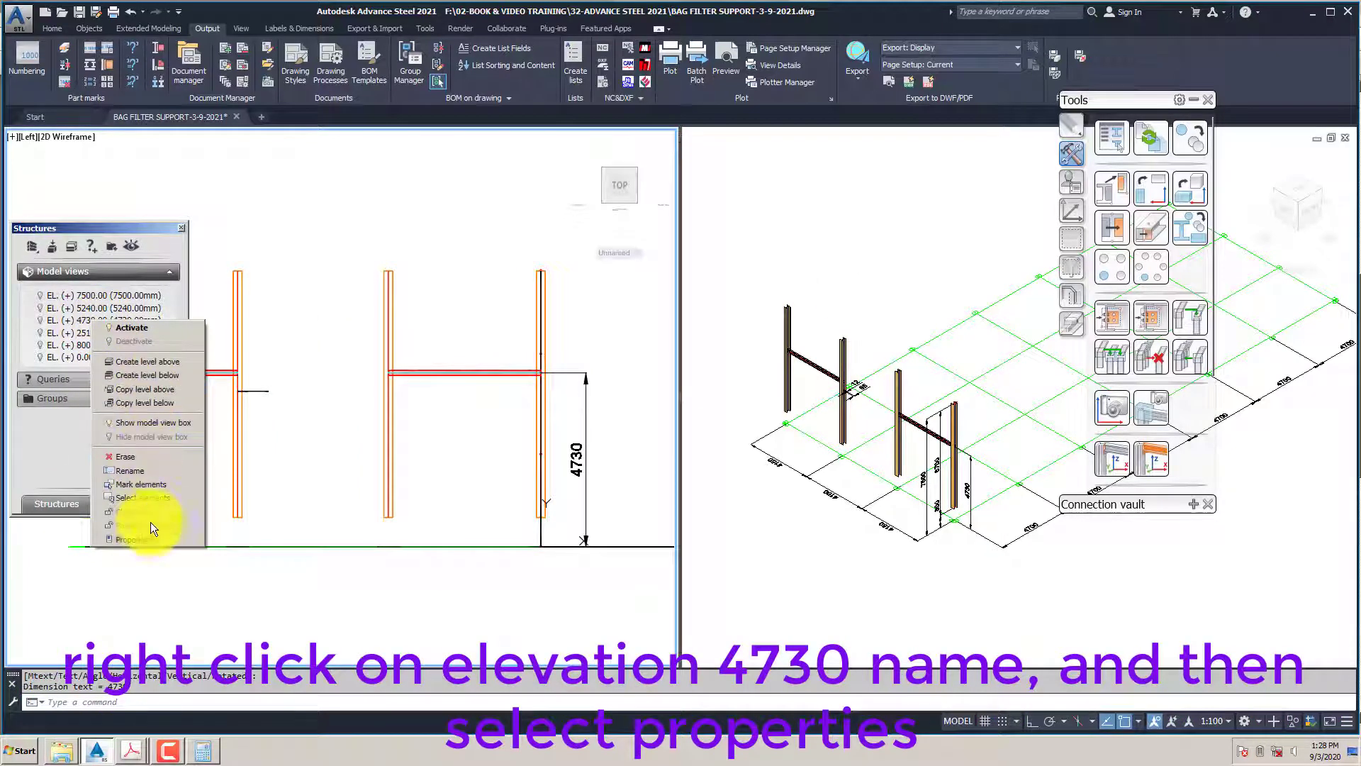
left_click(139, 539)
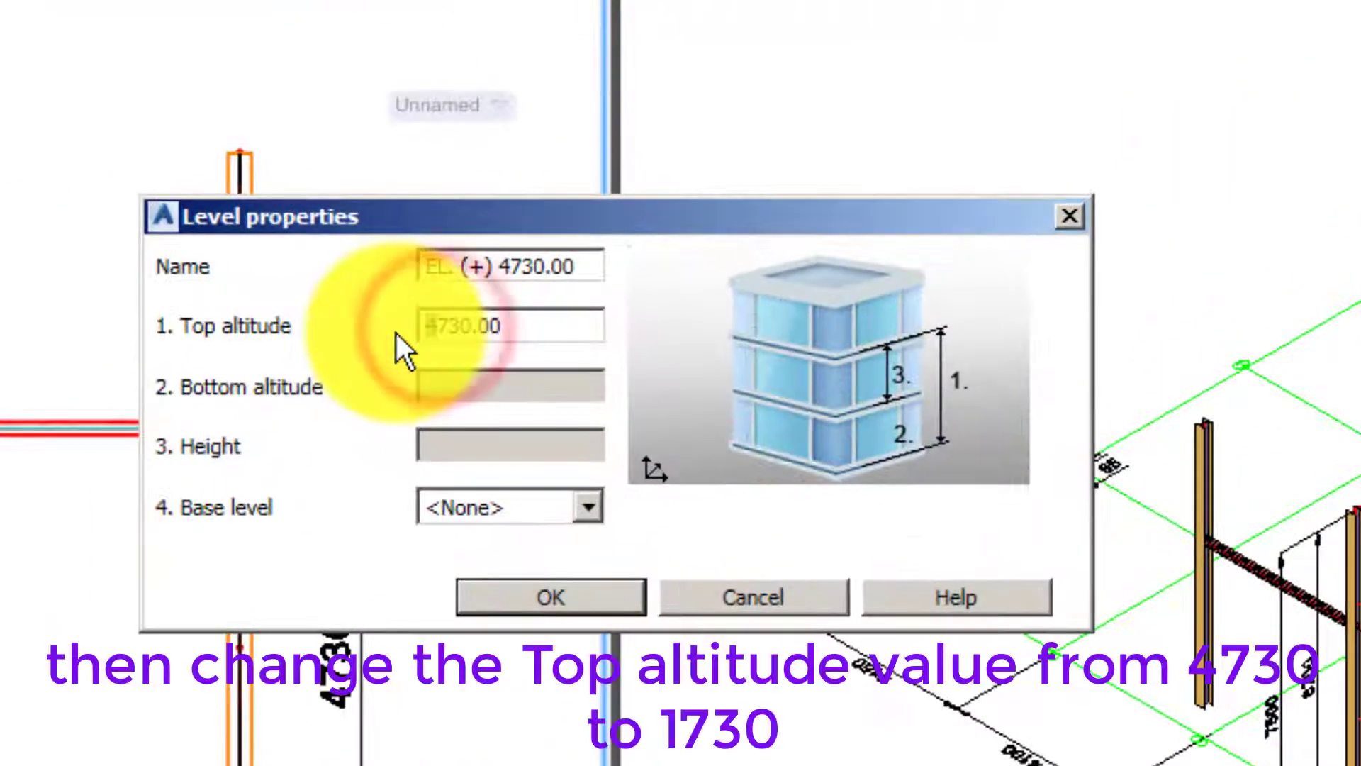
key("BackSpace")
type("1")
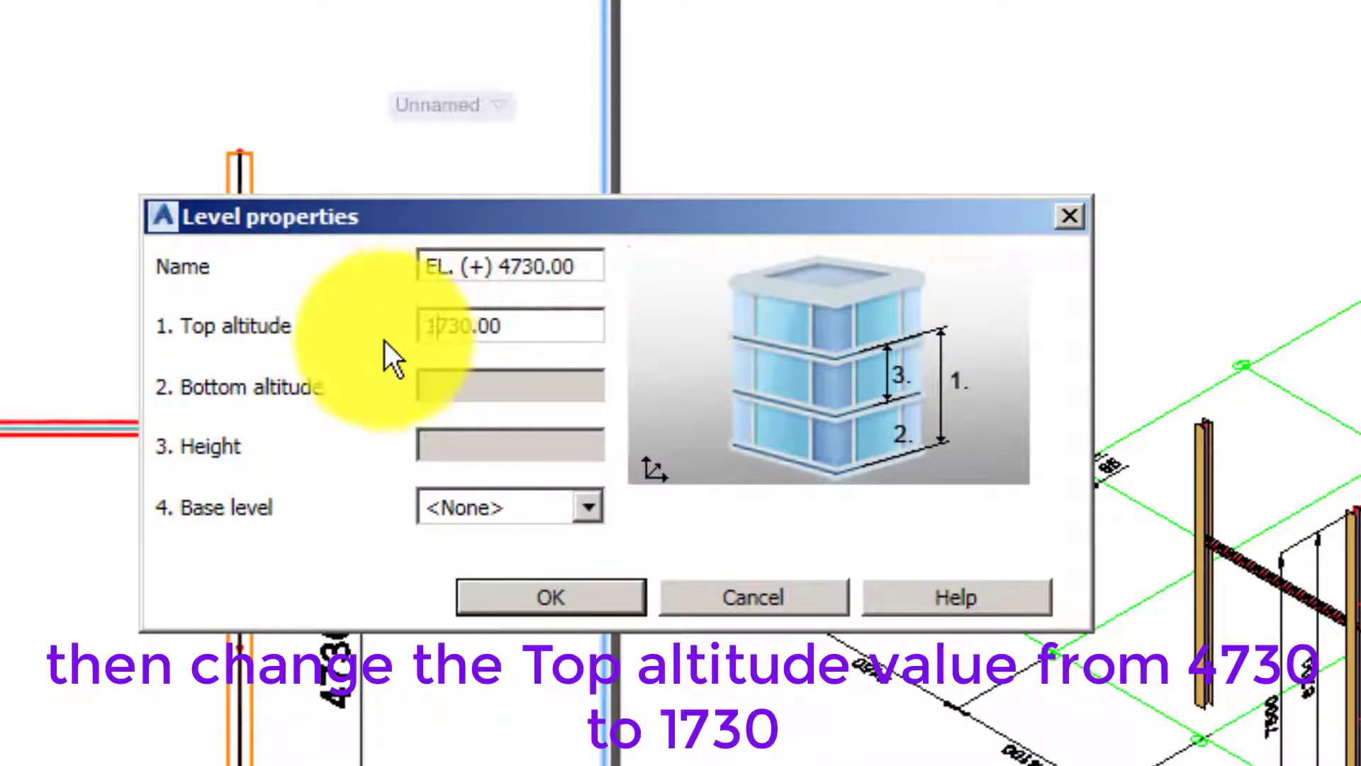
left_click(547, 594)
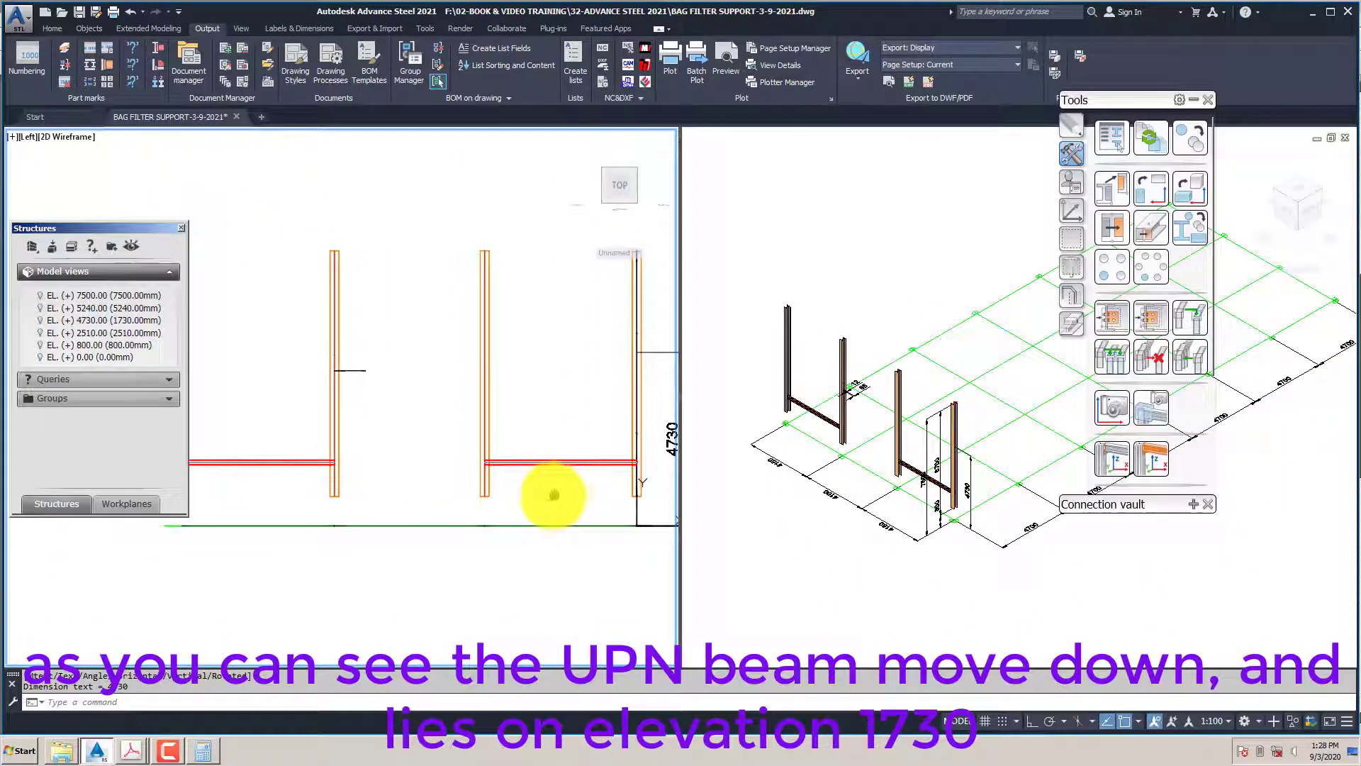
Pan the side view and start a DLI dimension at the column/beam junction
scroll(547, 500, "down", 2)
scroll(567, 500, "up", 2)
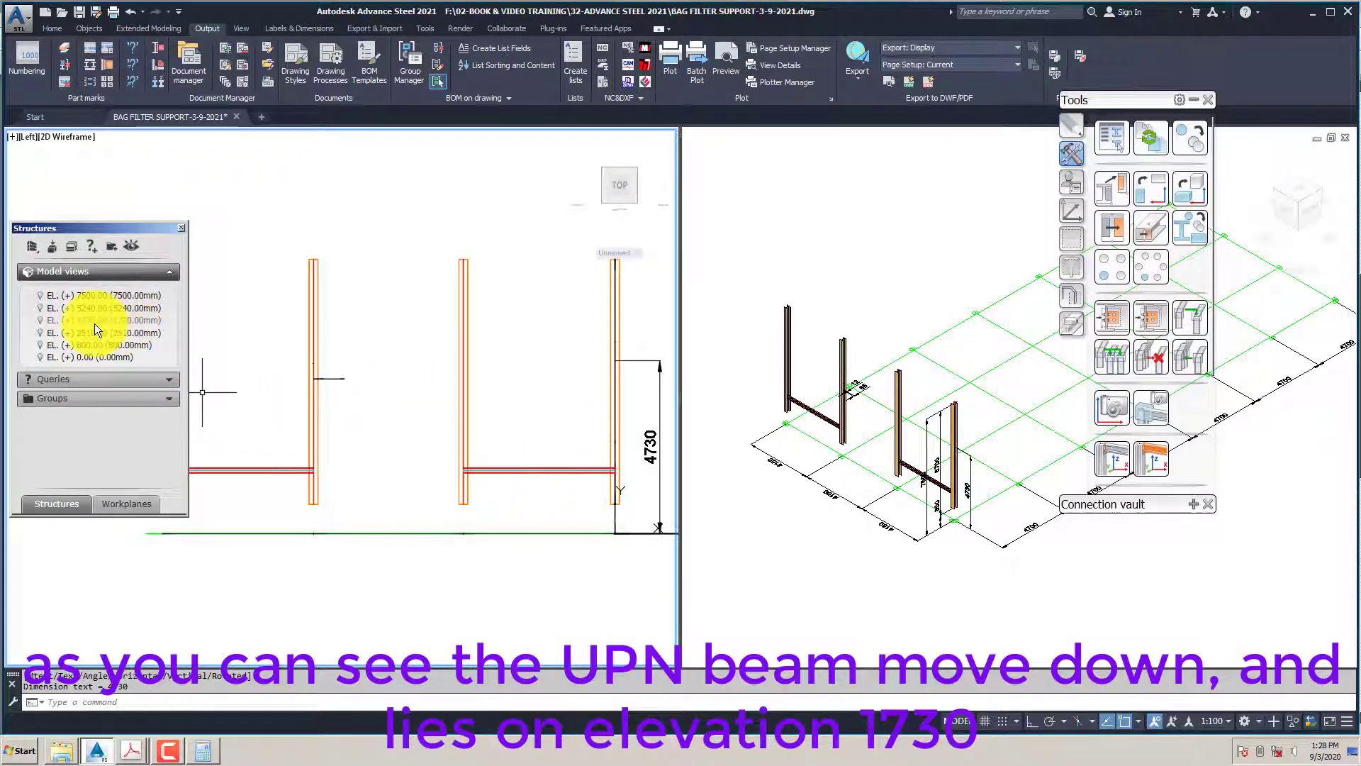
middle_click_drag(512, 480, 422, 467)
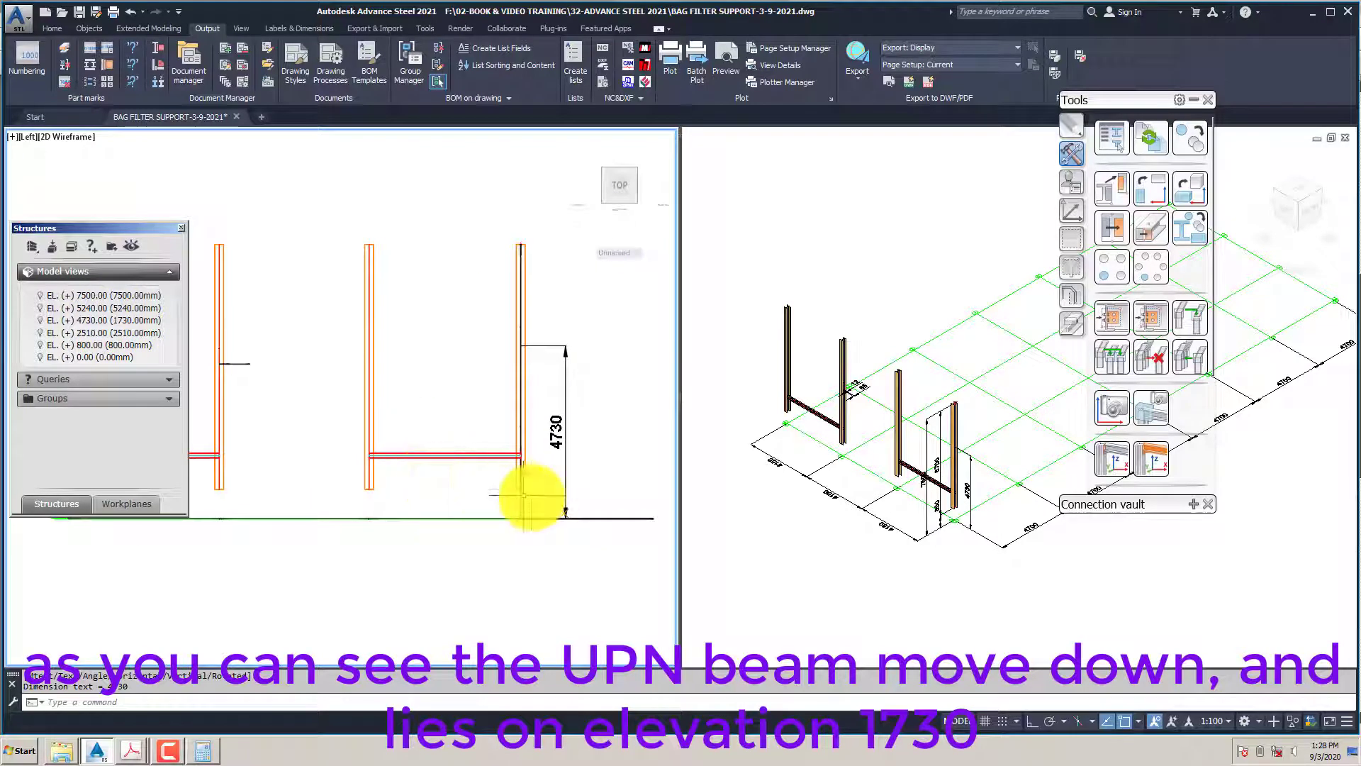
scroll(524, 496, "up", 4)
type("DLI")
key("Return")
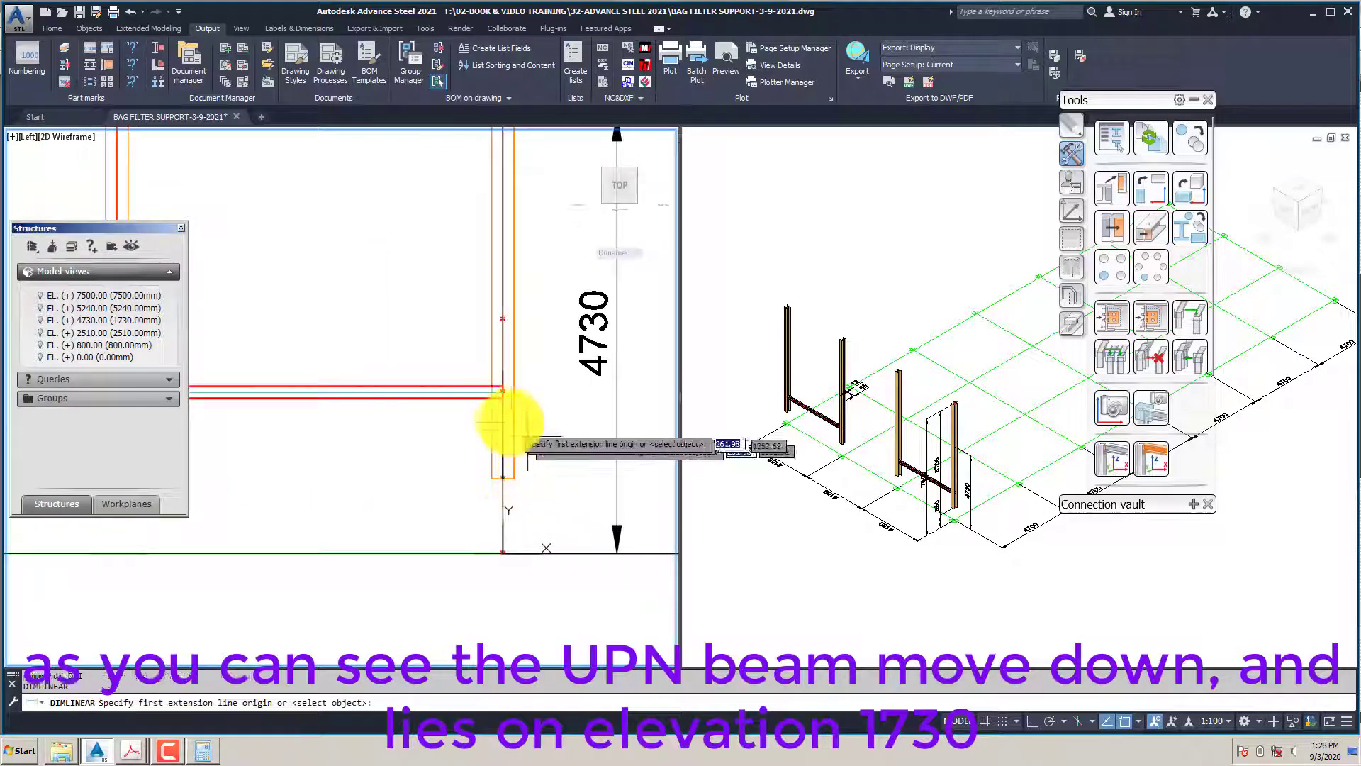
scroll(512, 401, "up", 6)
left_click(486, 320)
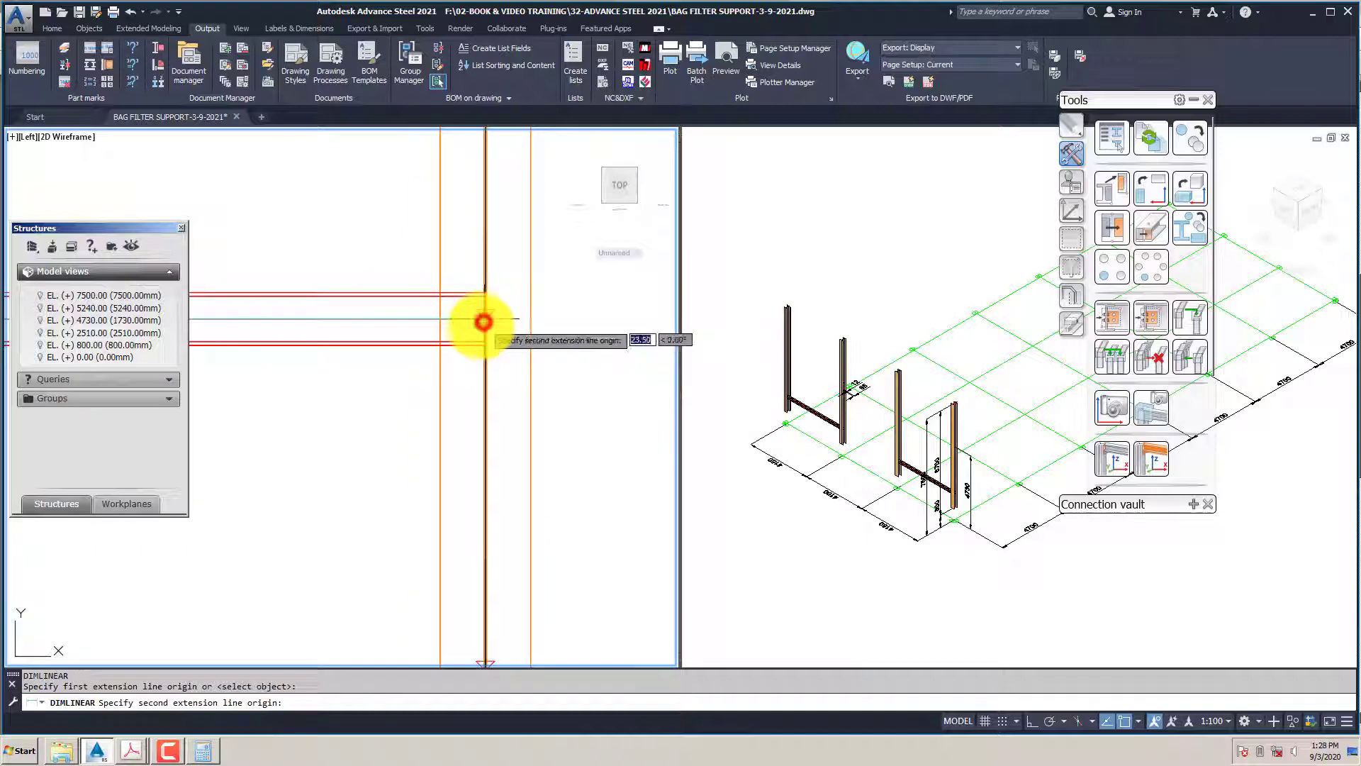
scroll(484, 321, "down", 4)
Finish the 1730 dimension and set the level's top altitude back to 4730
left_click(541, 574)
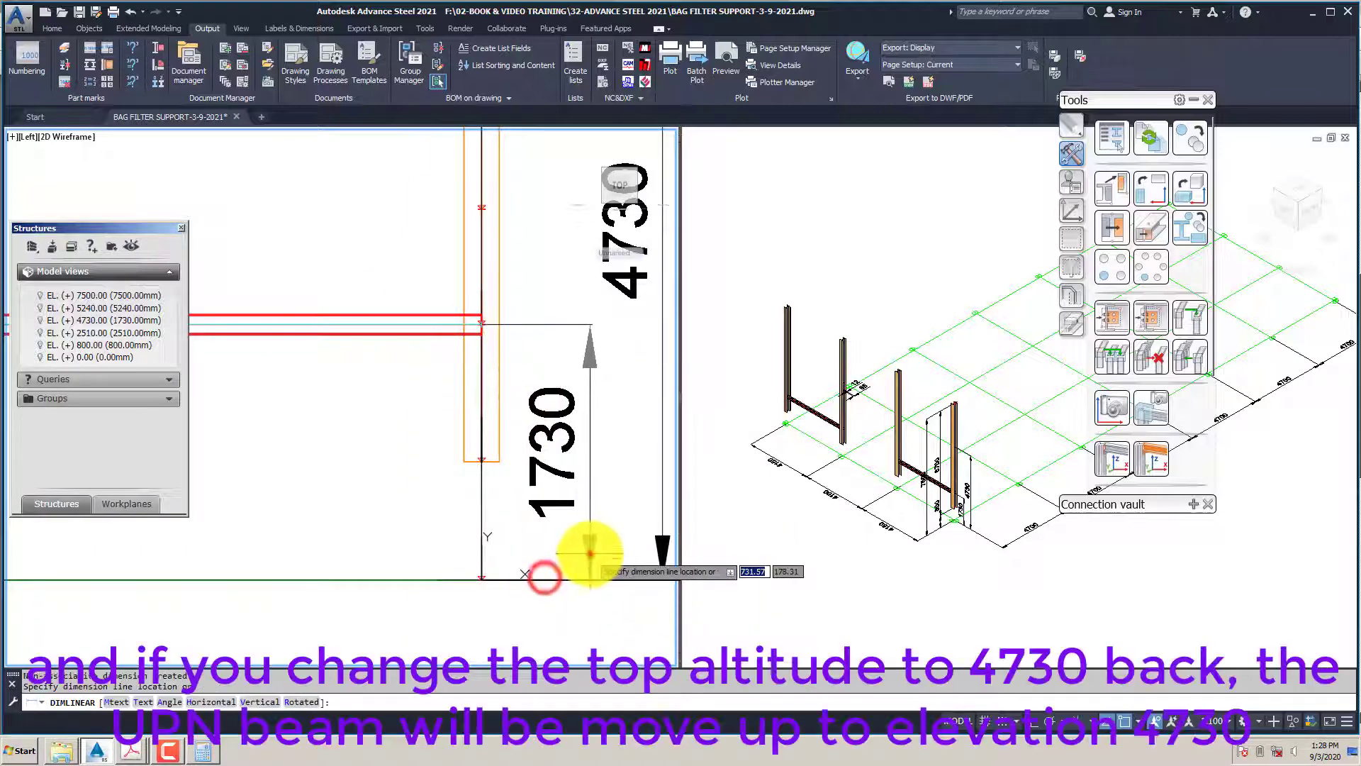
left_click(590, 557)
right_click(99, 318)
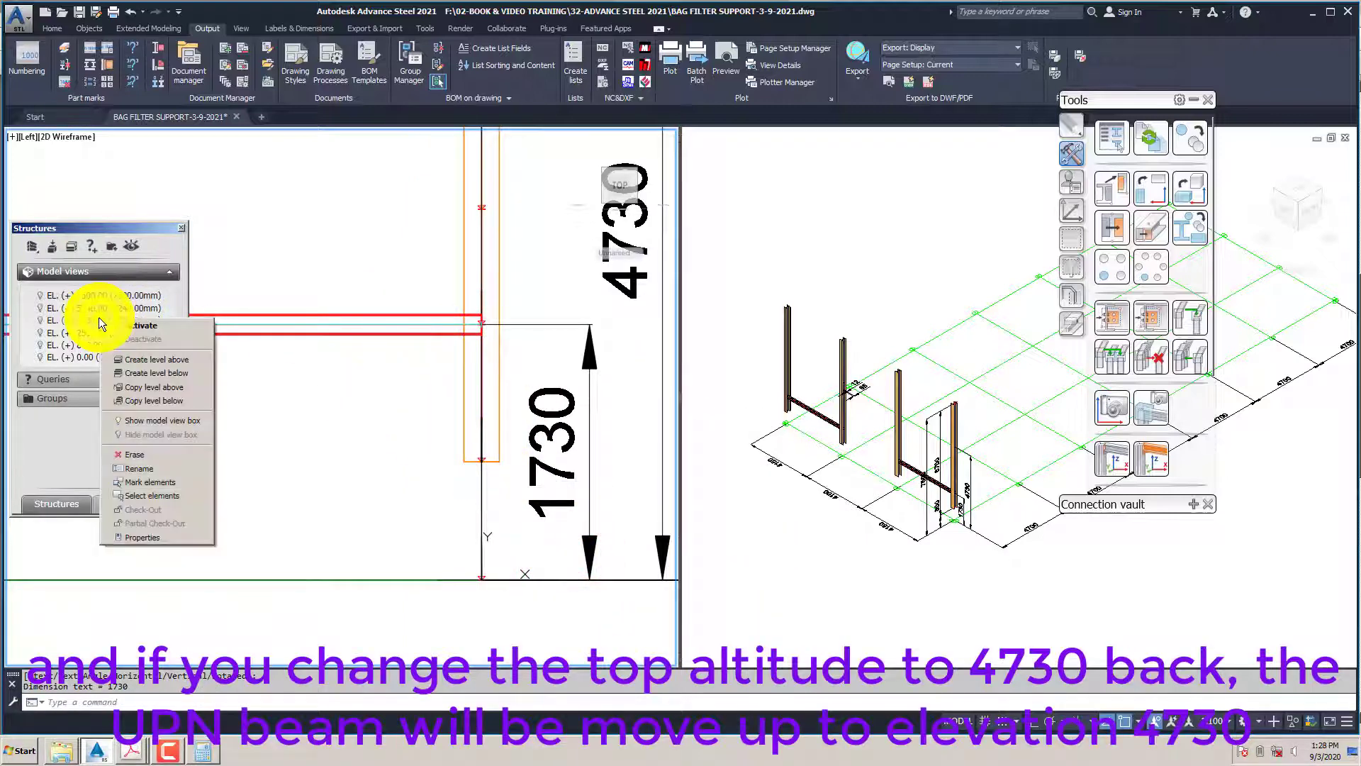
left_click(160, 537)
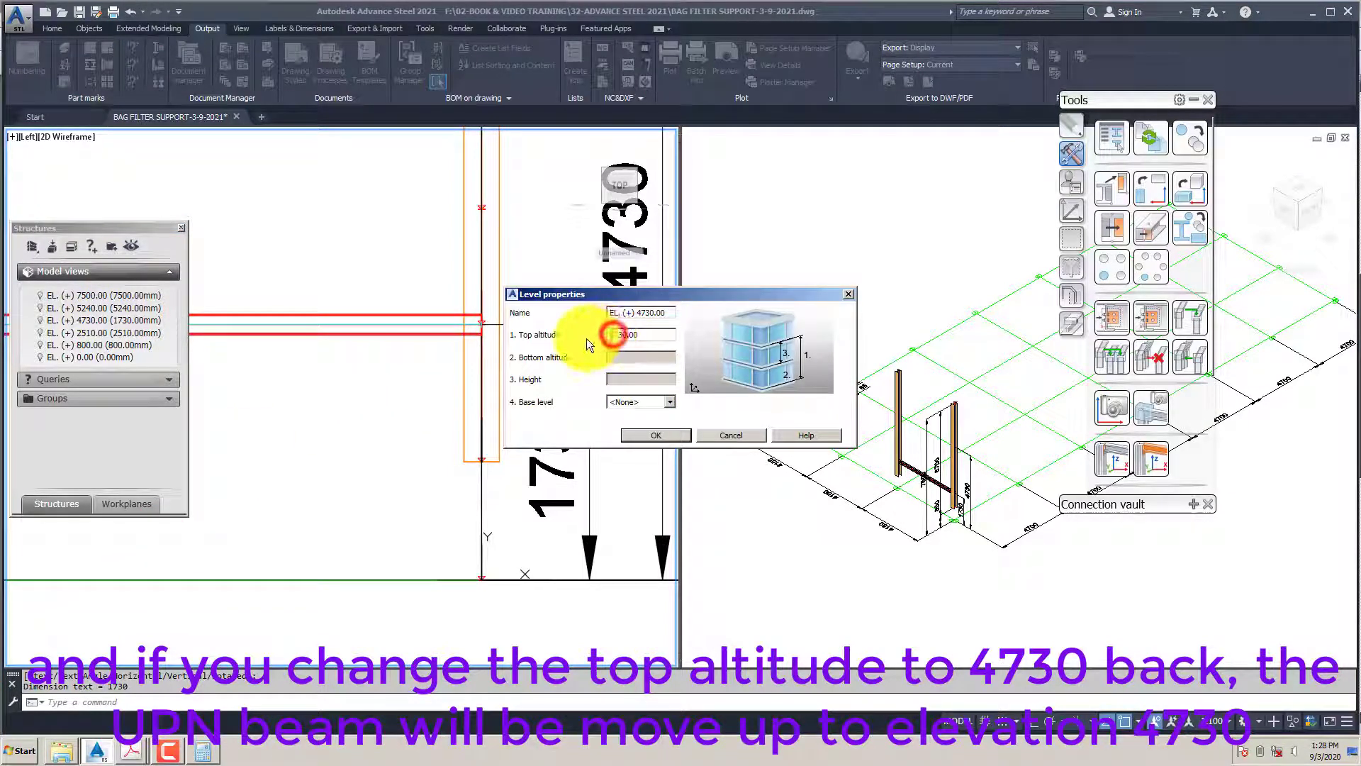
key("BackSpace")
type("4")
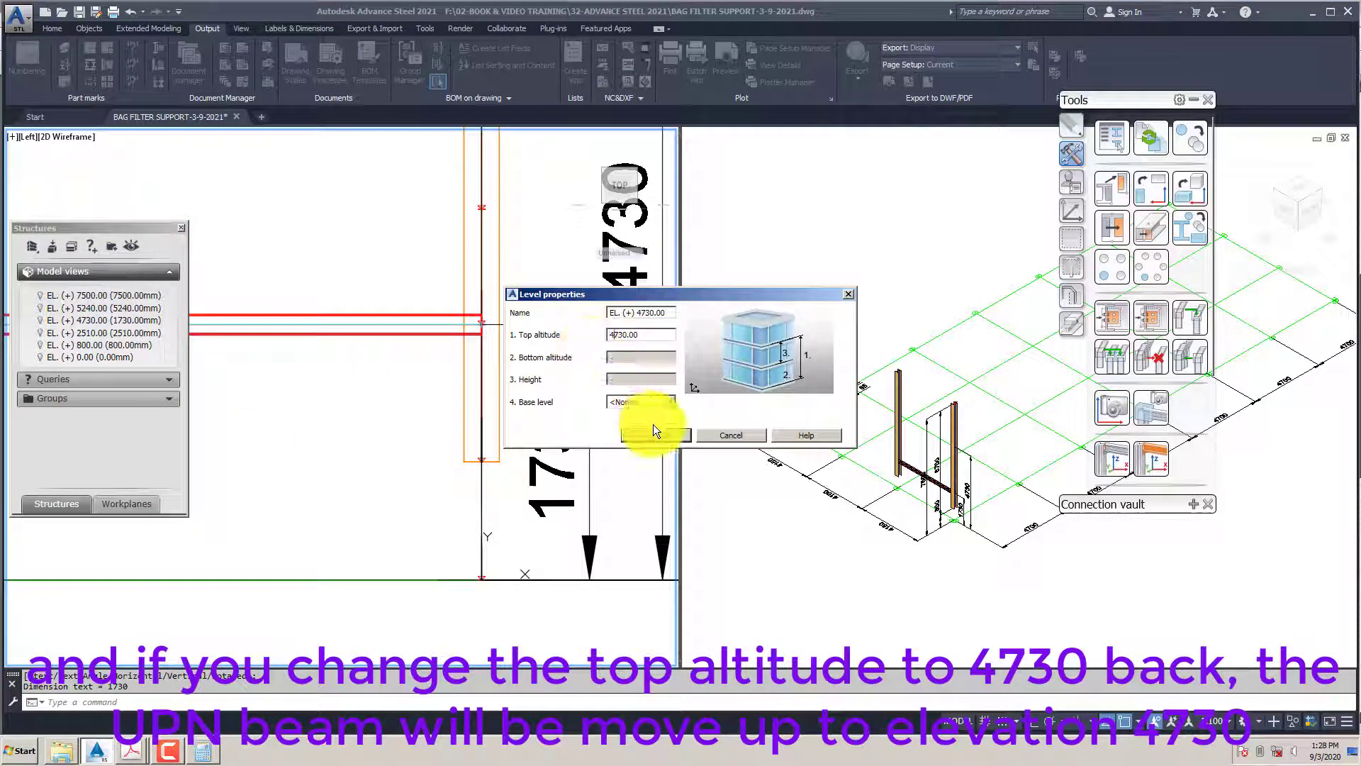
left_click(633, 434)
Check the raised UPN beam by zooming and panning in the 3D and side views
scroll(489, 398, "down", 5)
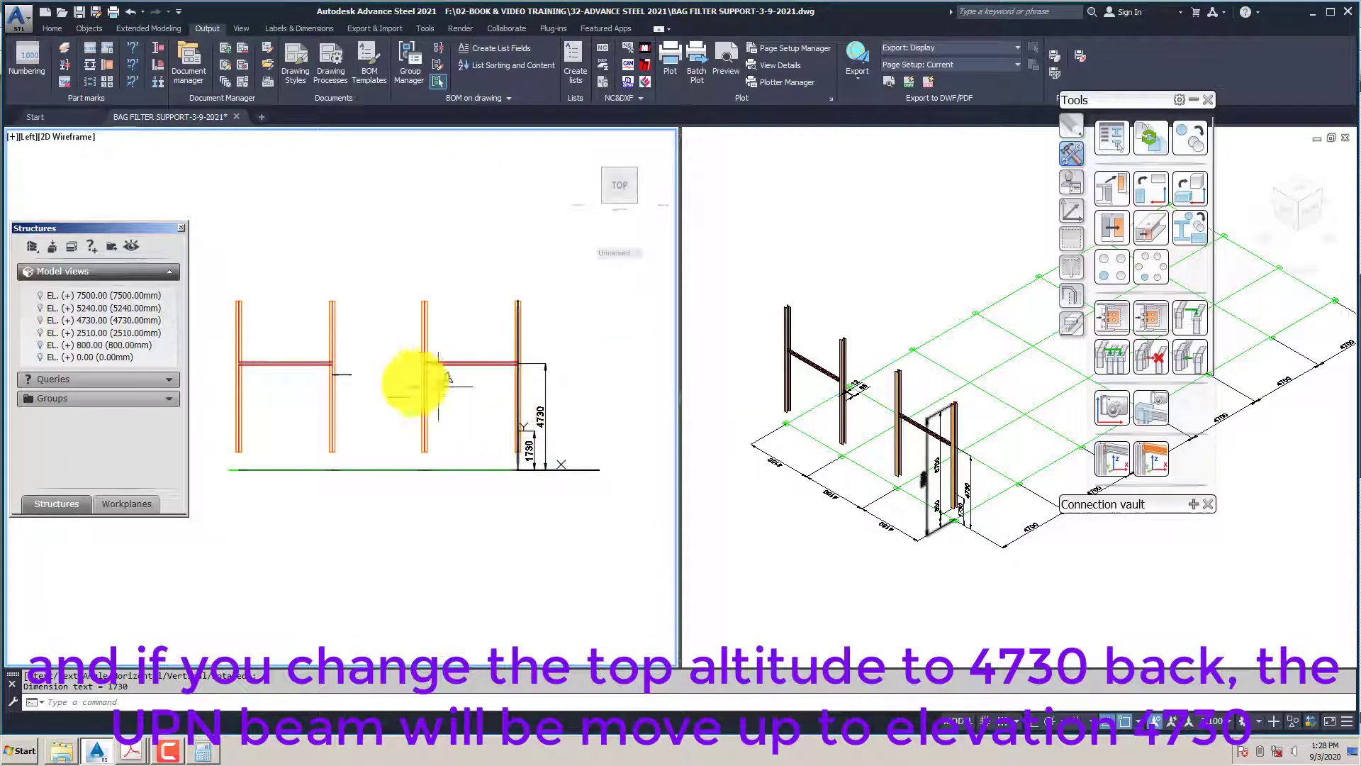
scroll(374, 358, "up", 2)
scroll(383, 370, "down", 2)
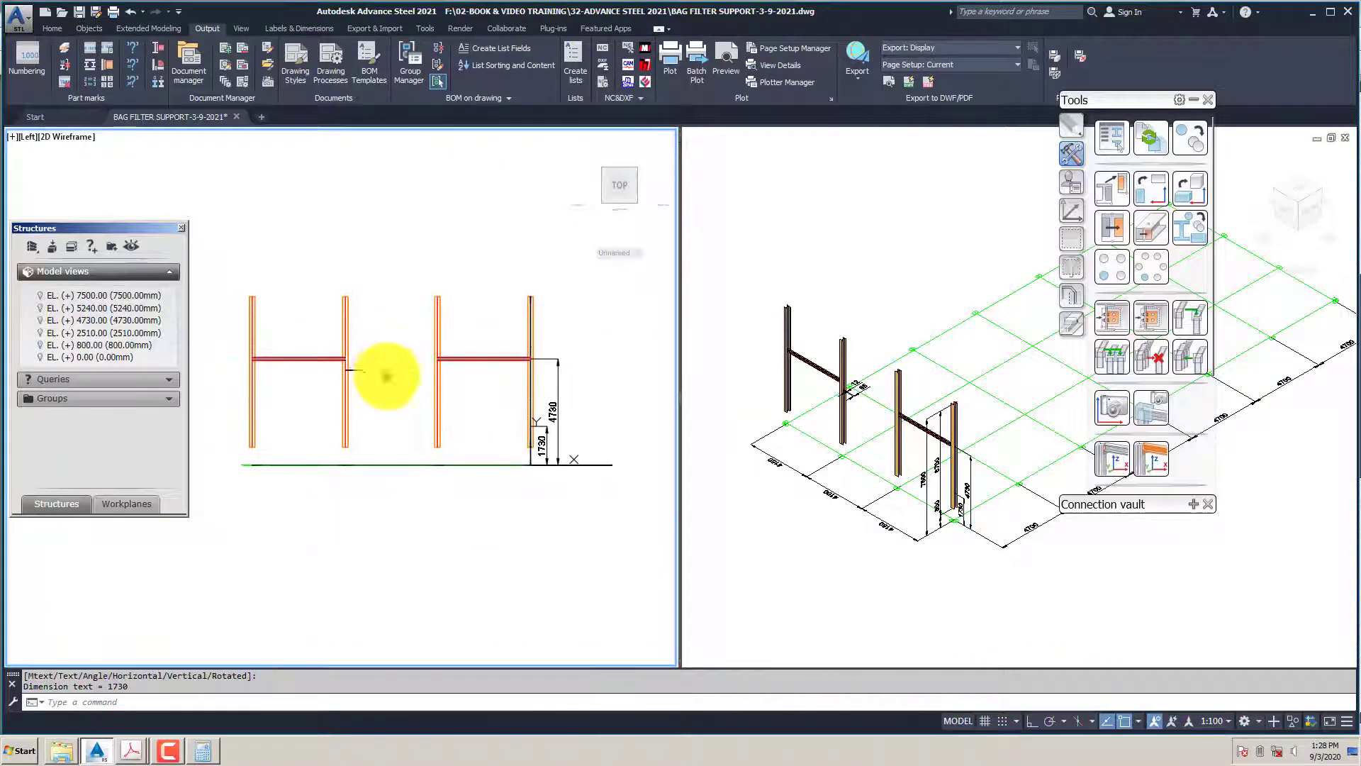
left_click(815, 382)
scroll(880, 434, "up", 3)
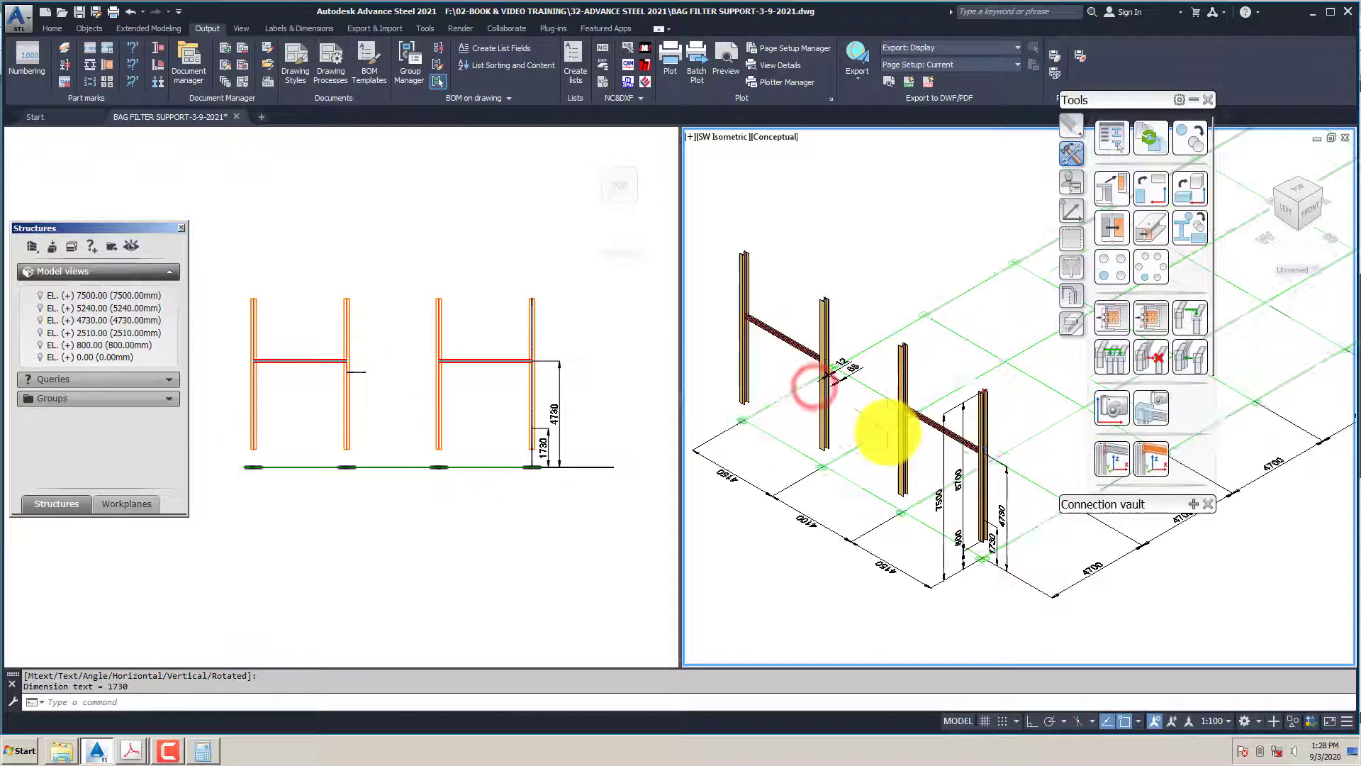
scroll(879, 440, "up", 1)
scroll(887, 436, "down", 2)
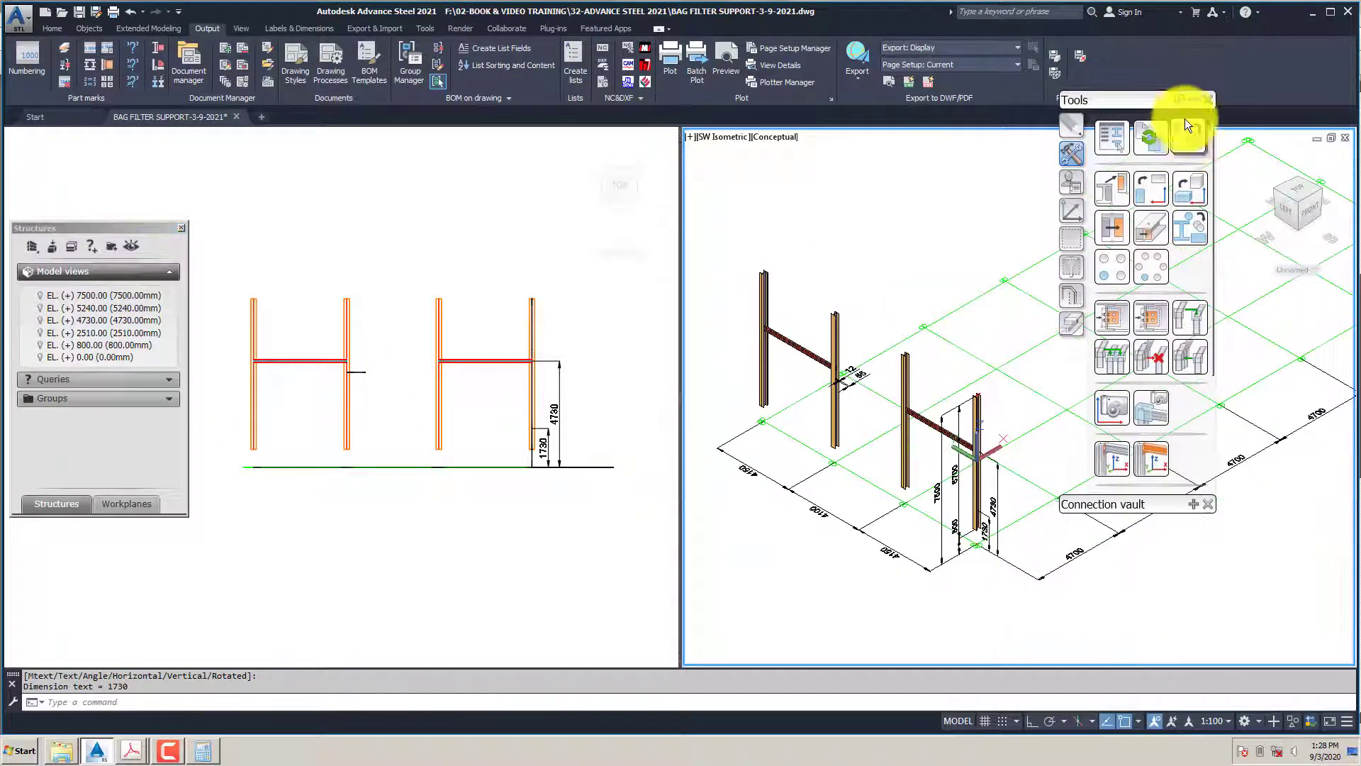
scroll(912, 283, "up", 5)
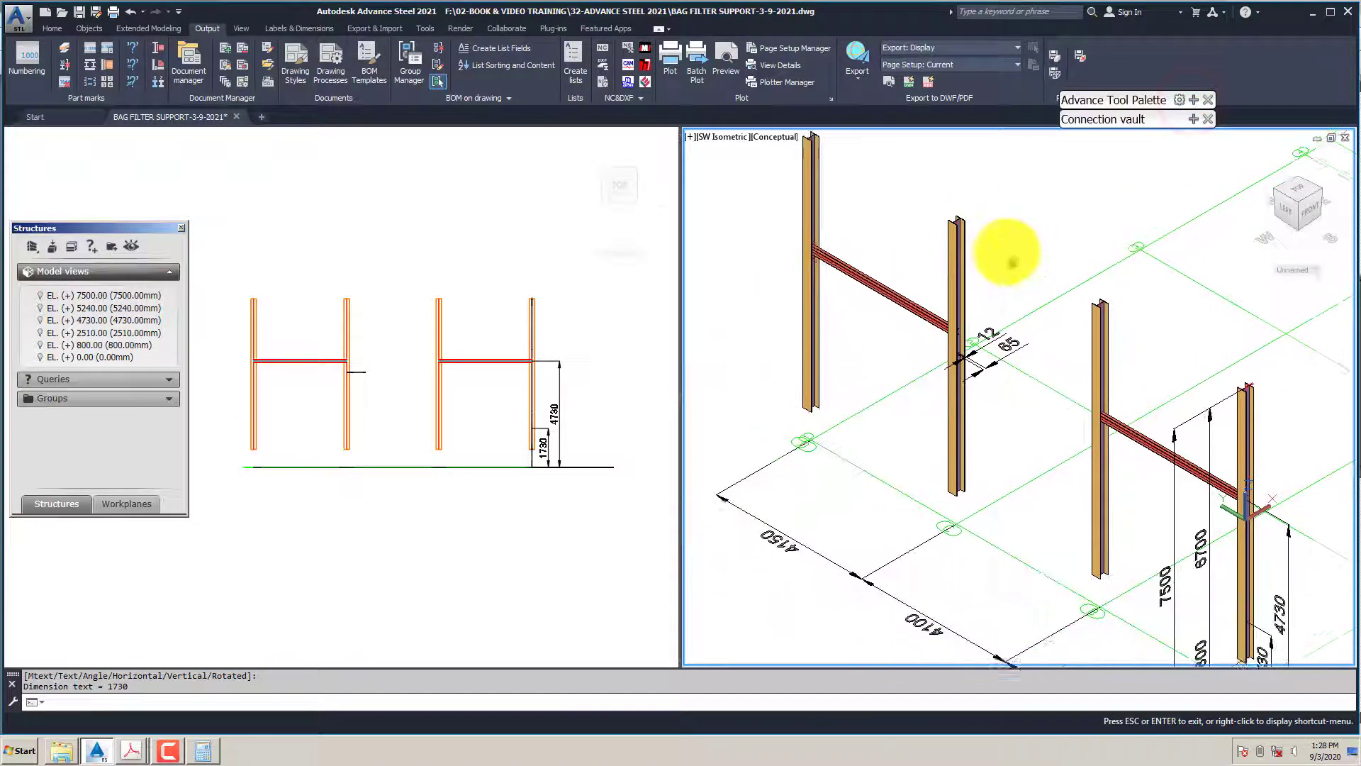
middle_click_drag(1012, 258, 996, 246)
left_click(502, 269)
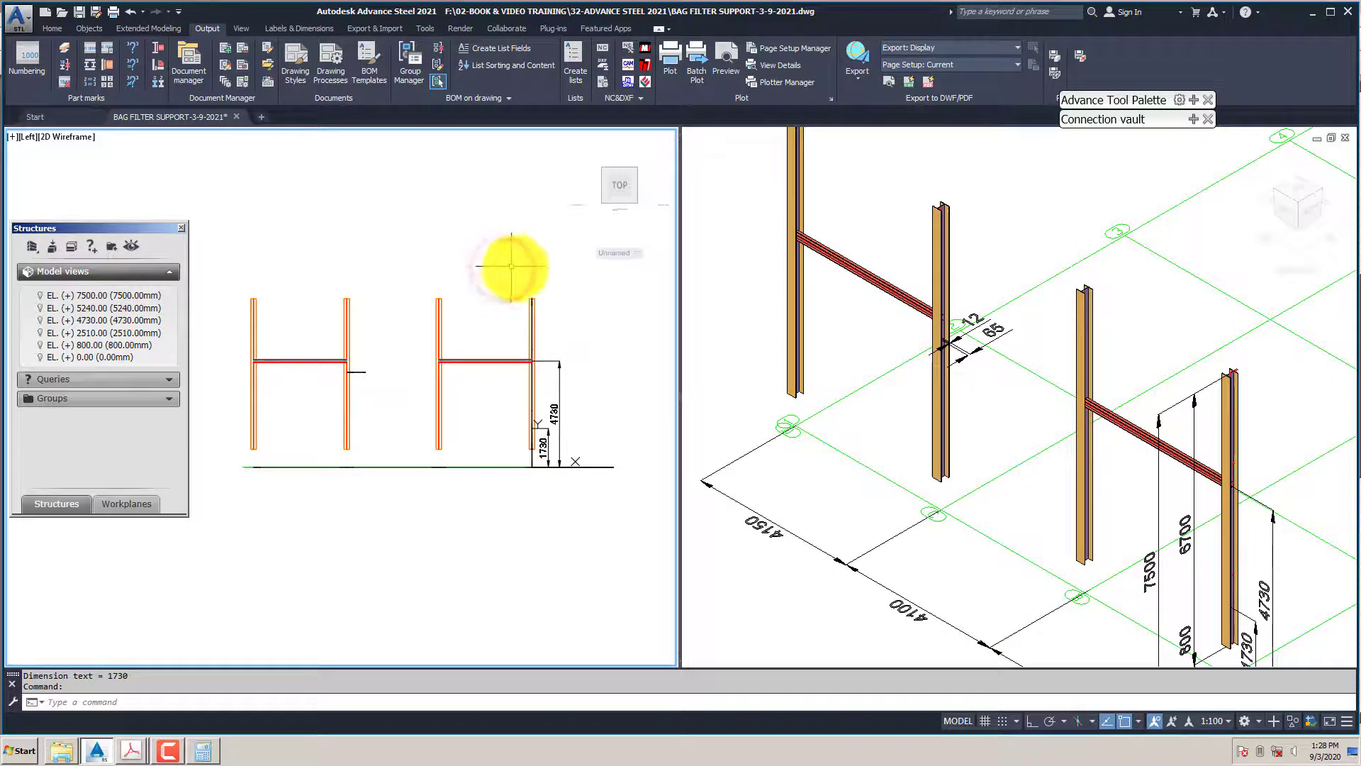
left_click(748, 163)
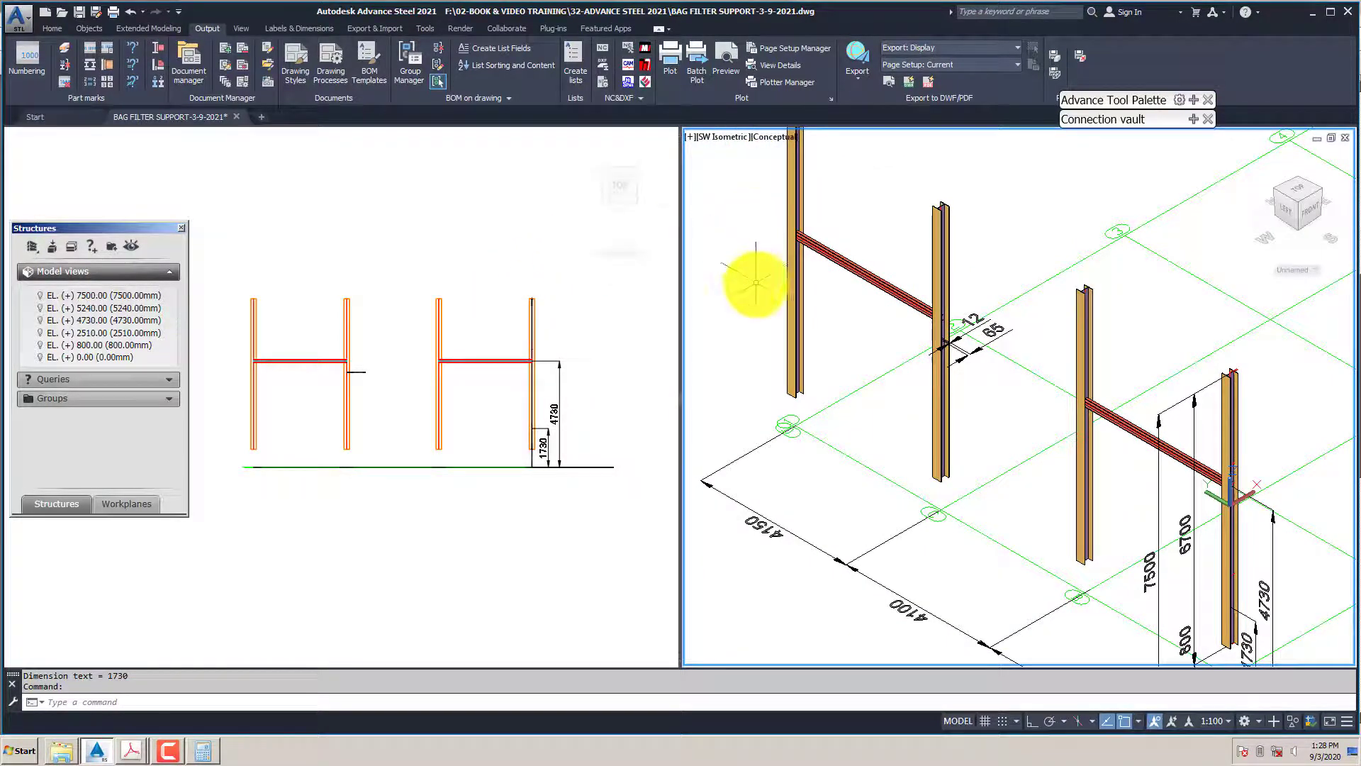
left_click(394, 287)
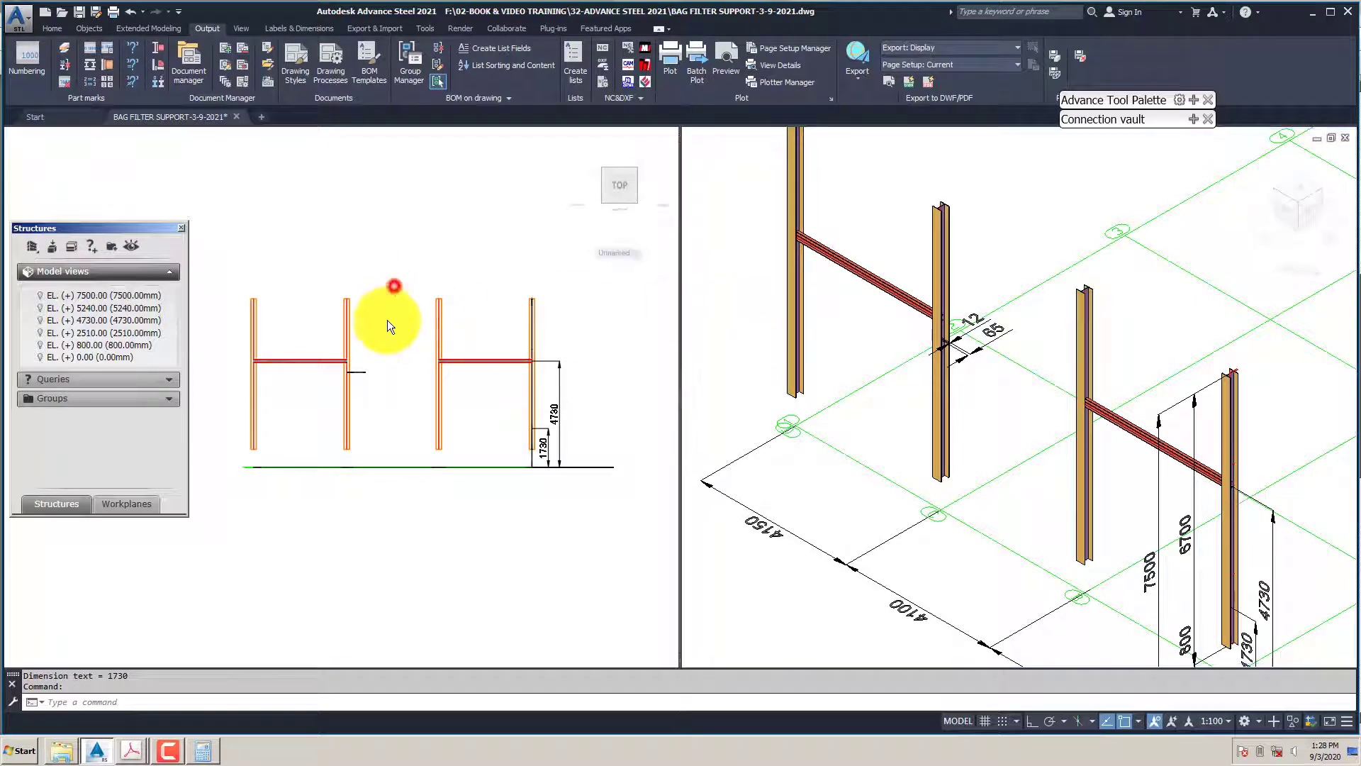
Show the side view in Conceptual style and clear the selection
scroll(387, 347, "up", 2)
left_click(66, 133)
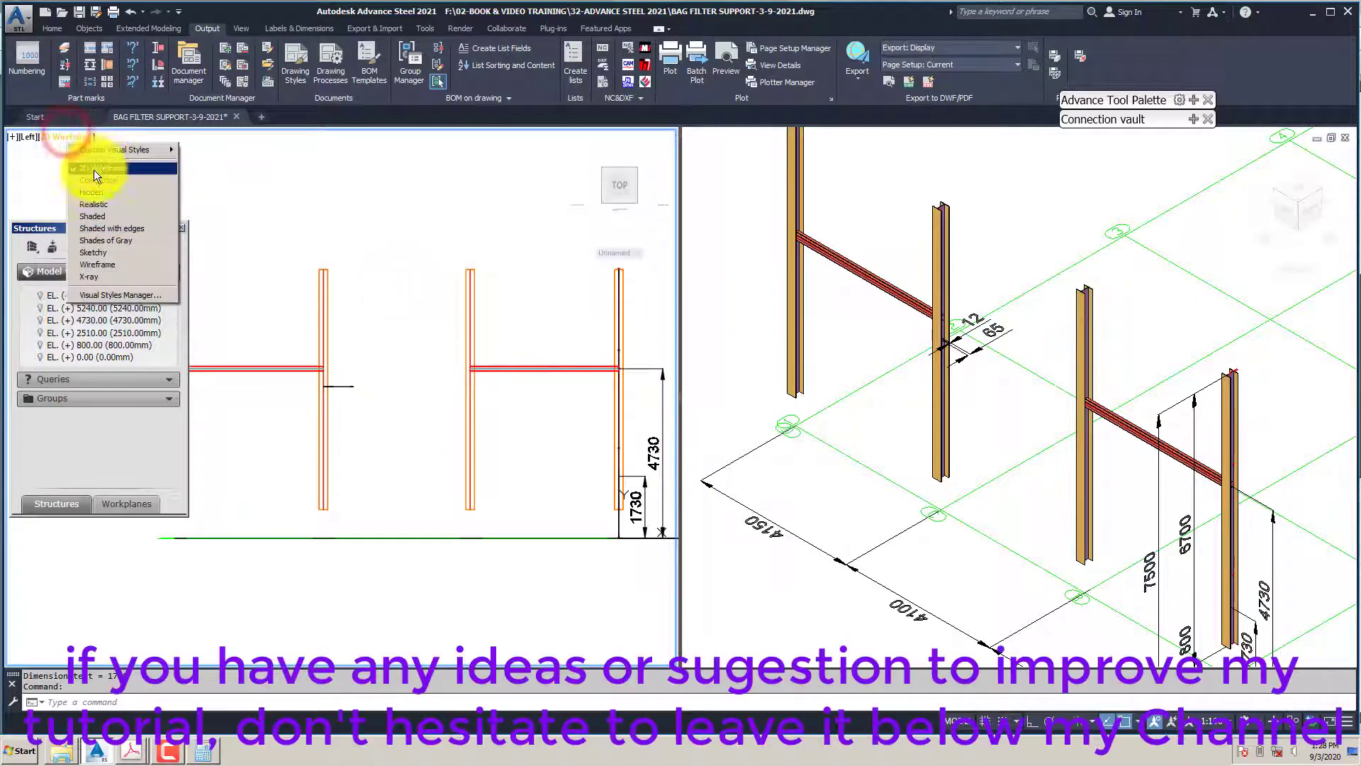
left_click(92, 178)
scroll(375, 313, "down", 2)
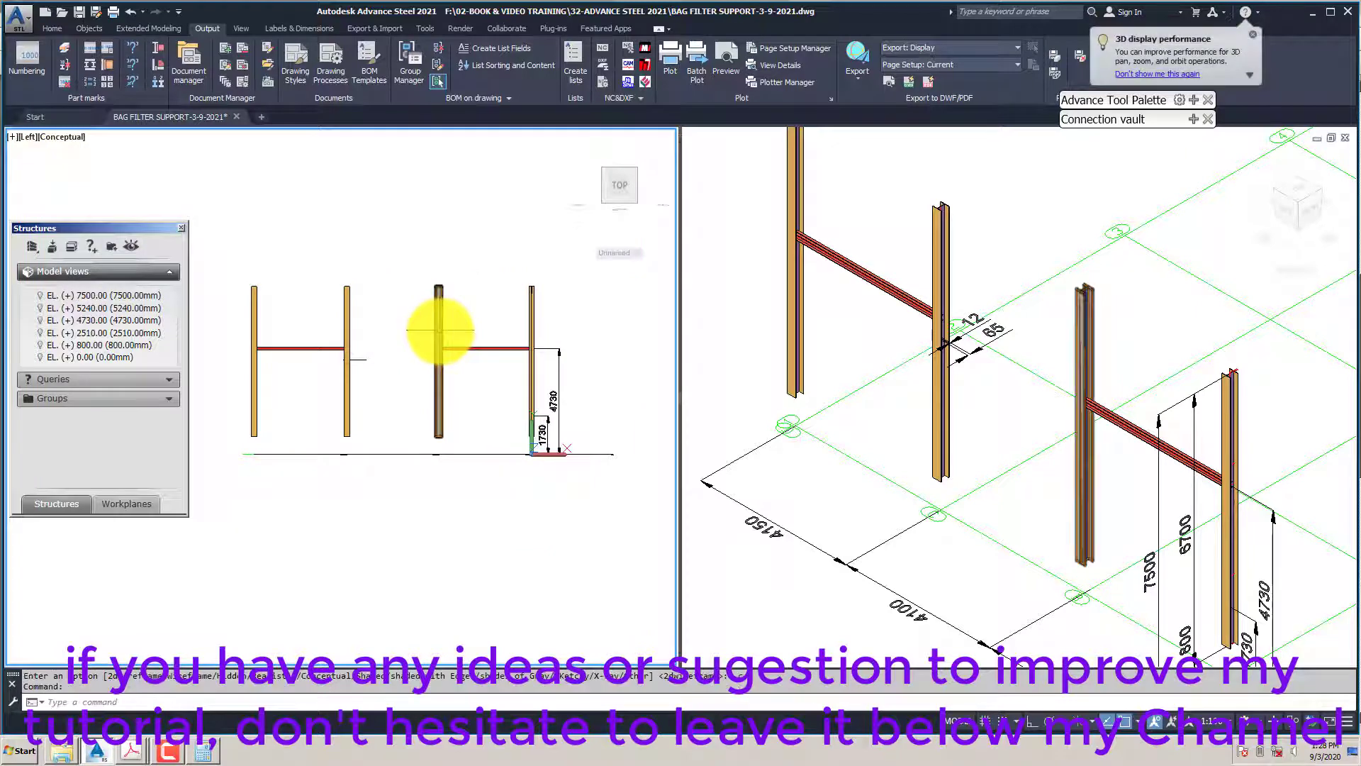
key("Escape")
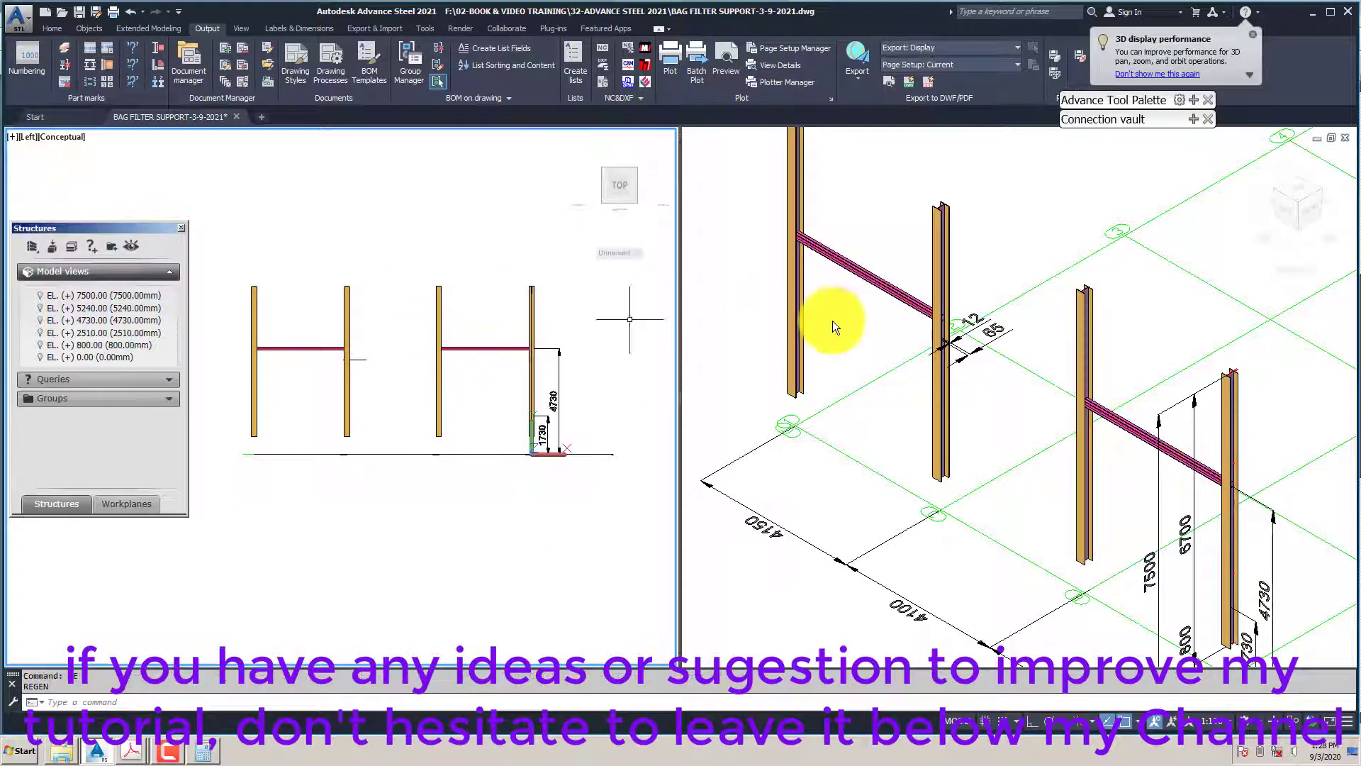
Mark the EL. (+) 4730 workplane's elements, showing both UPN beams red in 3D
left_click(869, 304)
scroll(870, 304, "up", 2)
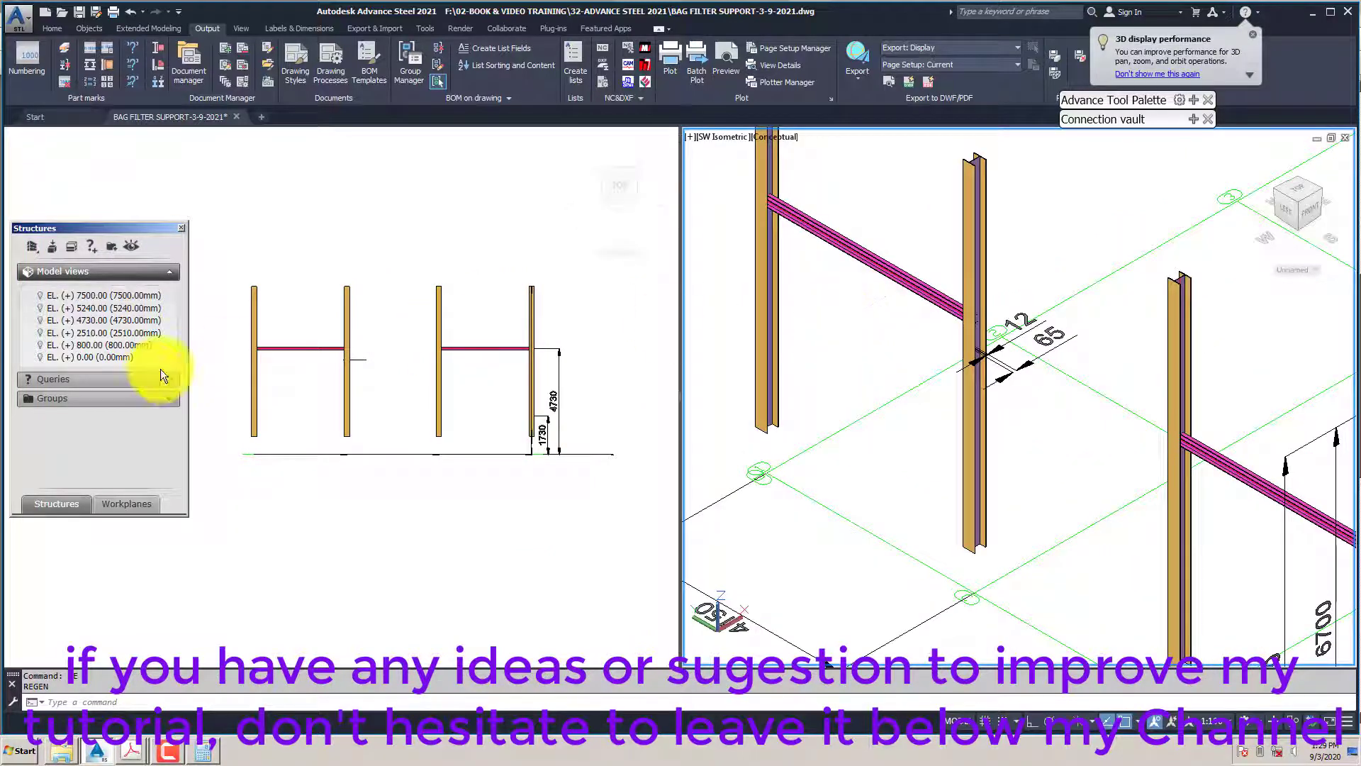
right_click(92, 321)
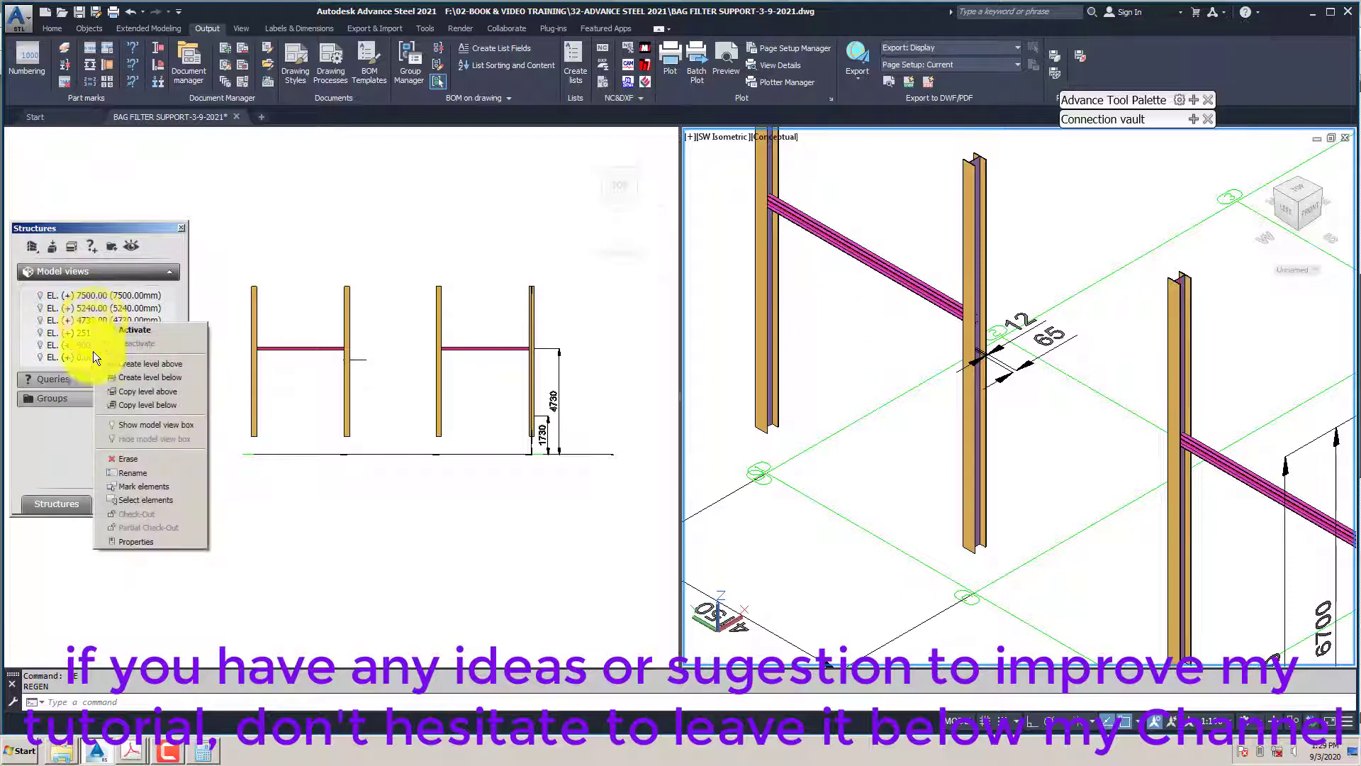
left_click(71, 508)
left_click(115, 504)
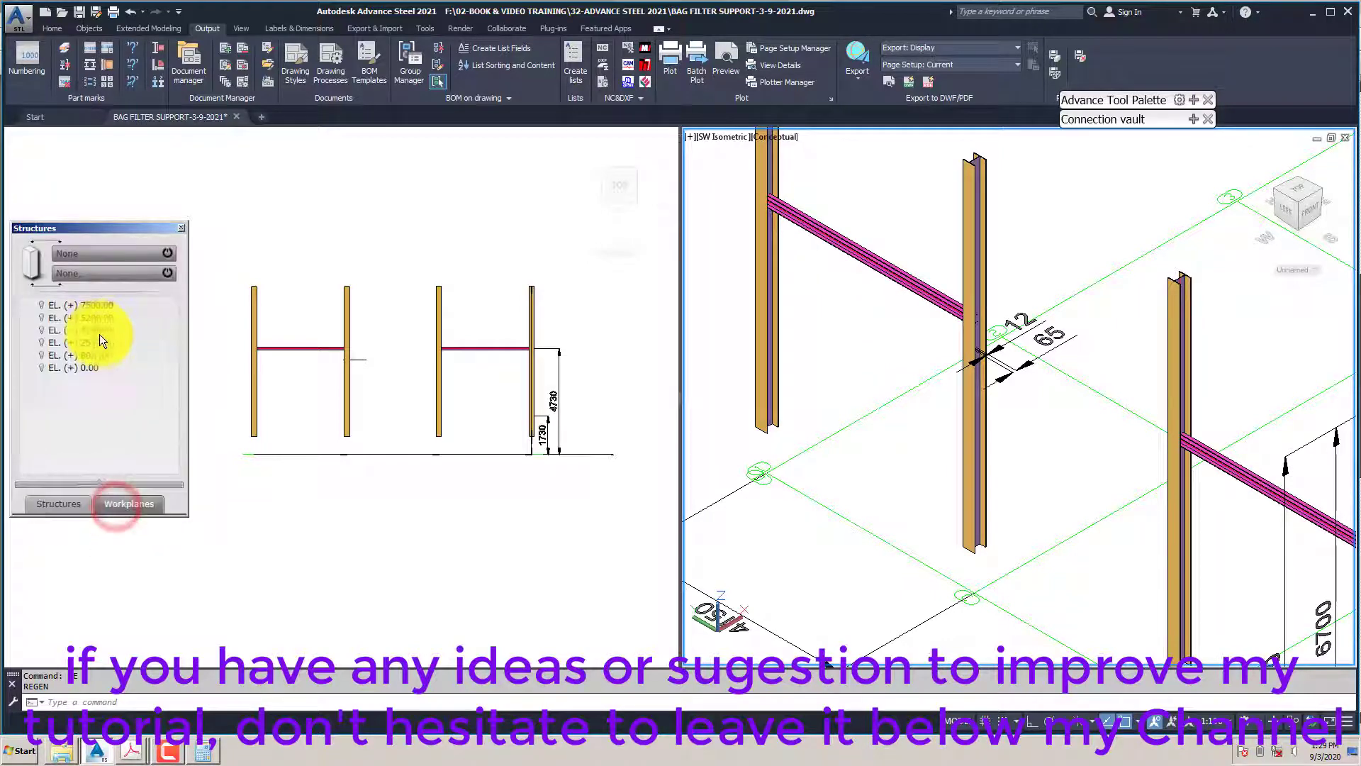
right_click(92, 330)
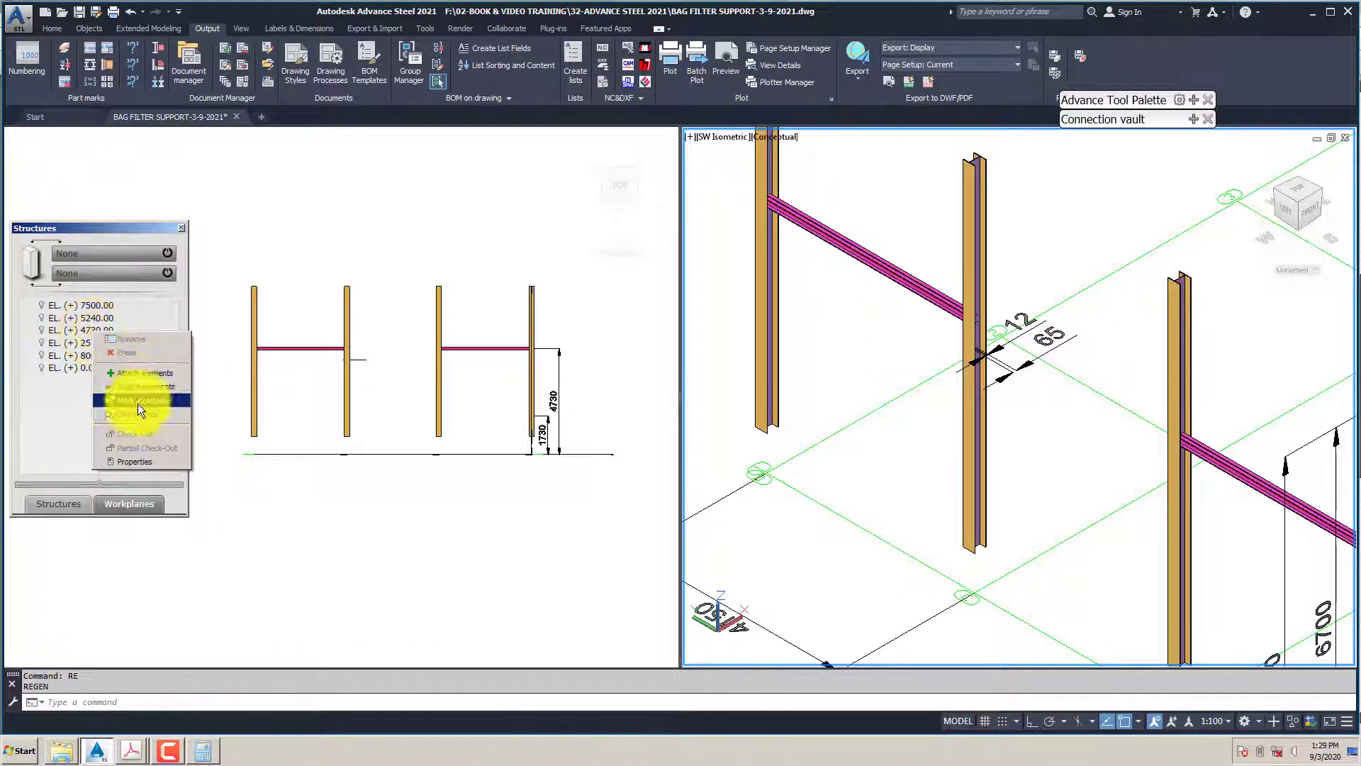
left_click(139, 401)
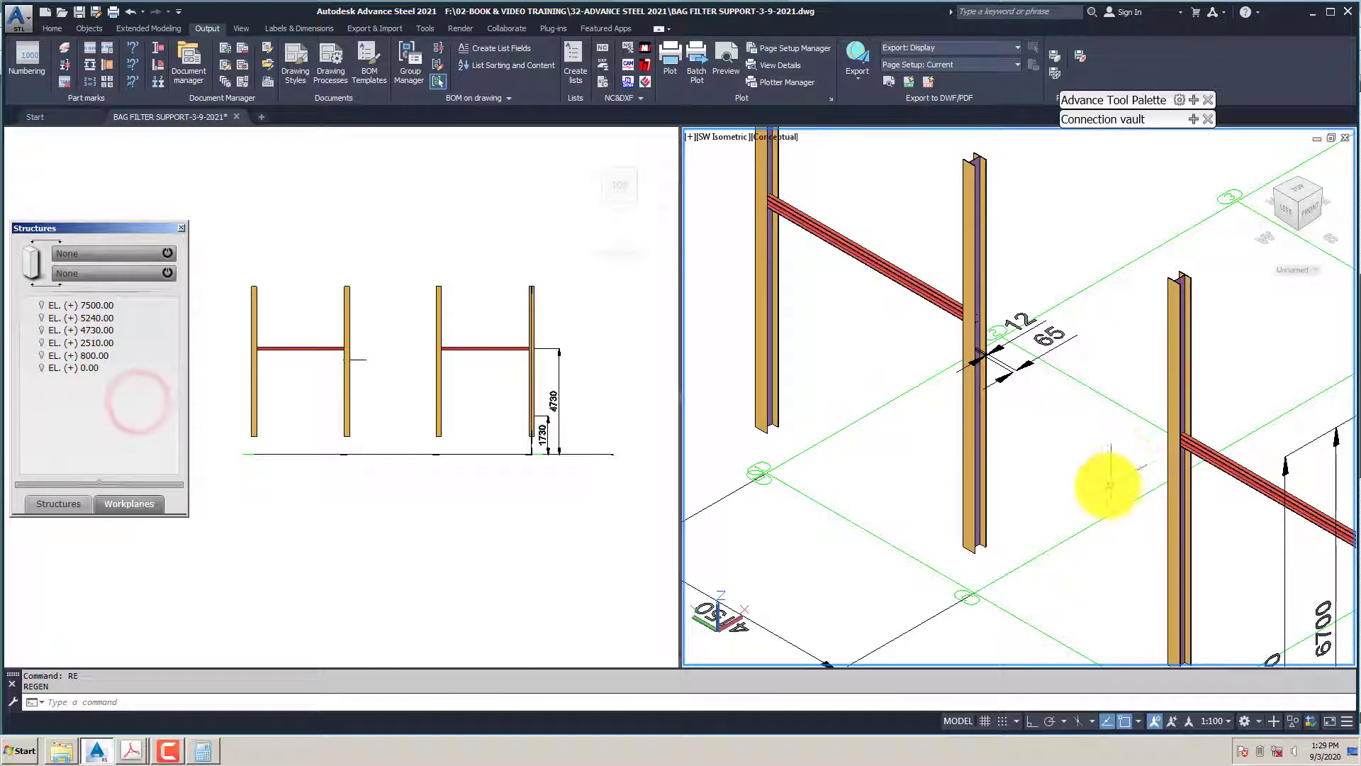
middle_click_drag(1109, 486, 1051, 462)
key("Escape")
scroll(1063, 464, "down", 3)
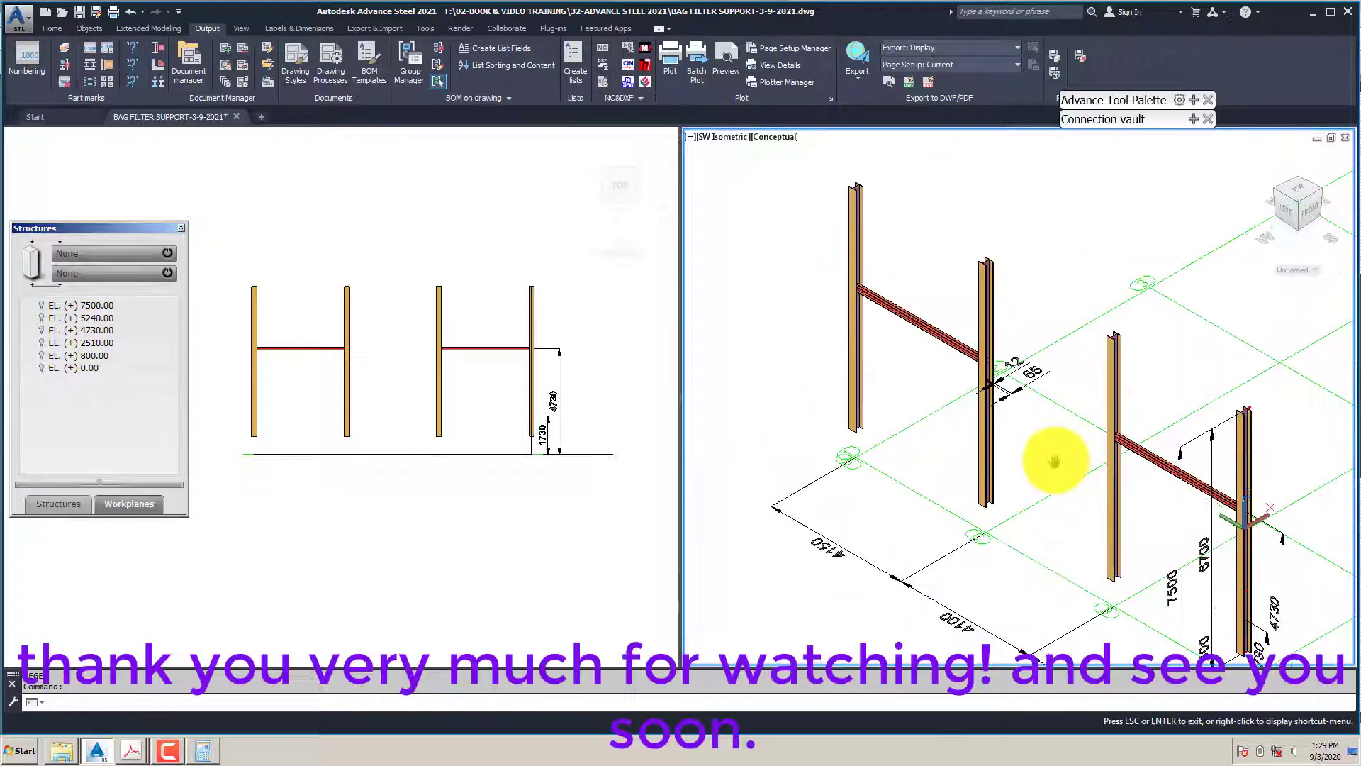